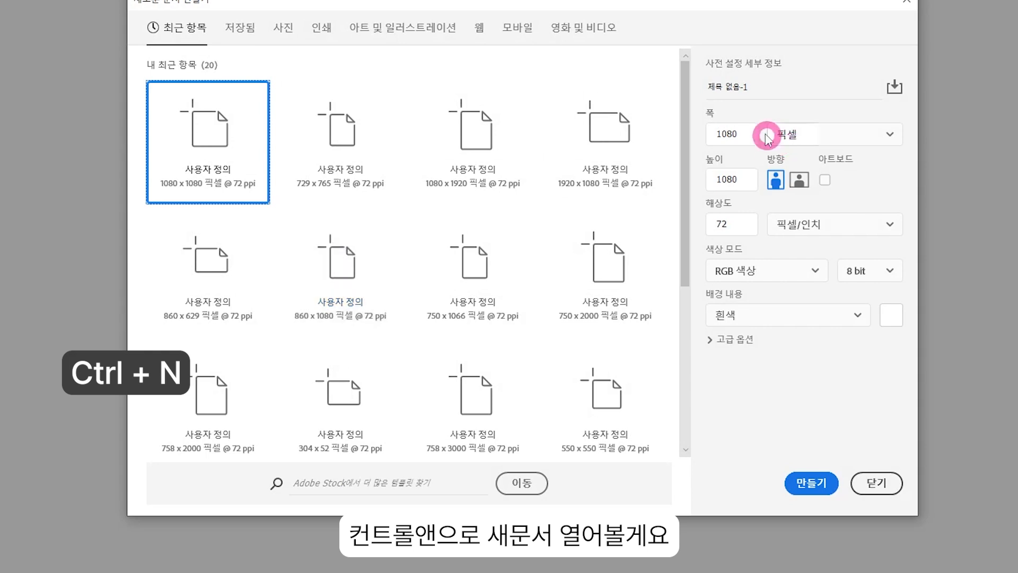
- Create a new 1080 x 1080 pixel document at 72 pixels/inch titled 새해카드
drag(757, 87, 683, 91)
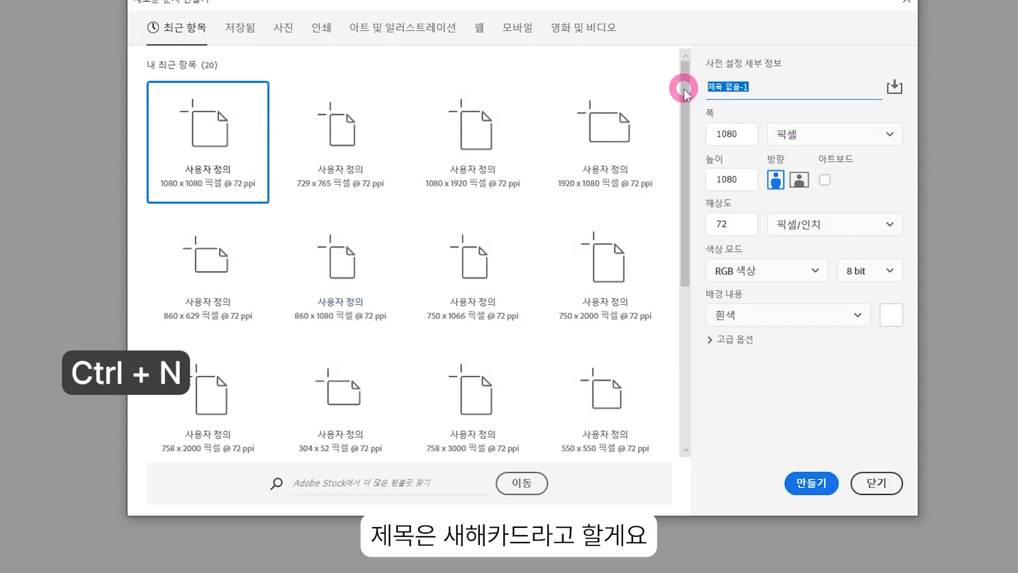
text(새해카드)
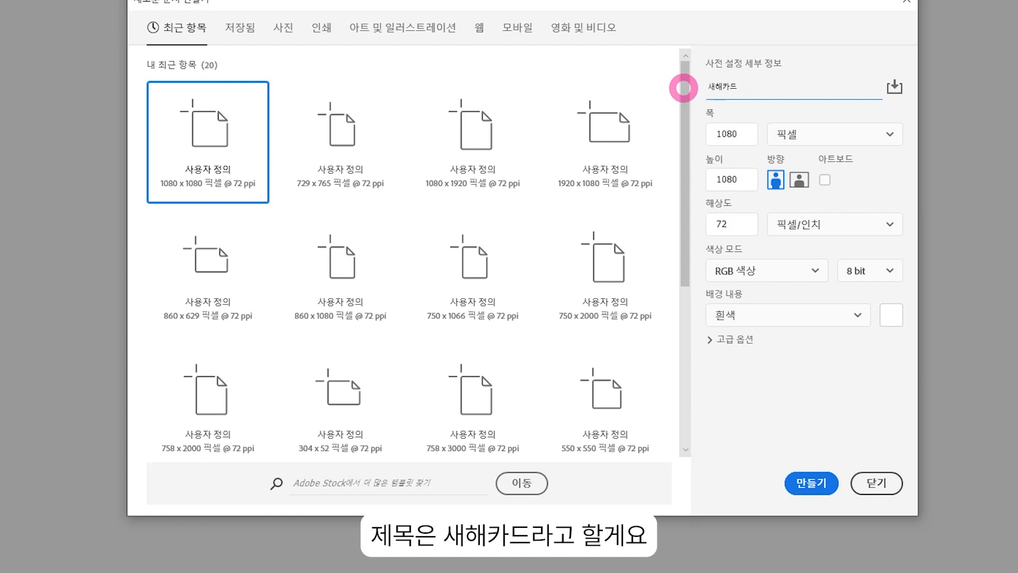
click(750, 138)
click(750, 181)
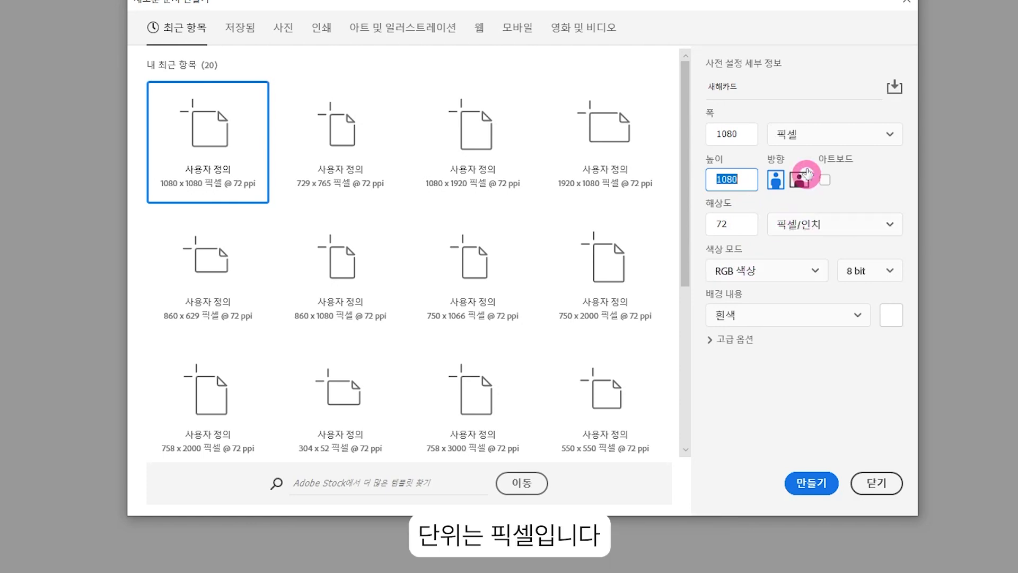
click(815, 484)
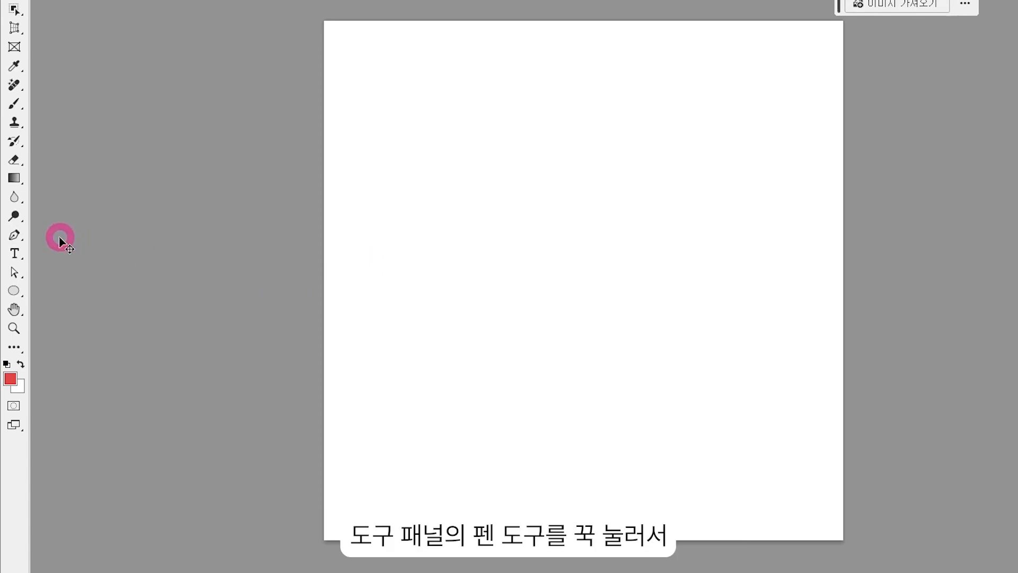
- Draw a mountain outline with a tall narrow peak and a lower, wider peak across the canvas using the Curvature Pen tool
click(13, 237)
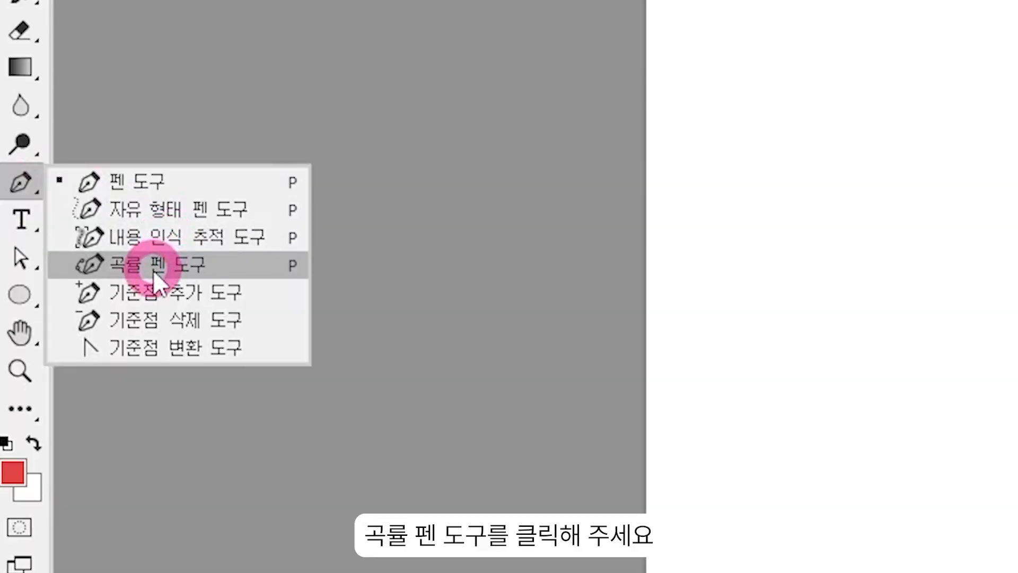
click(154, 269)
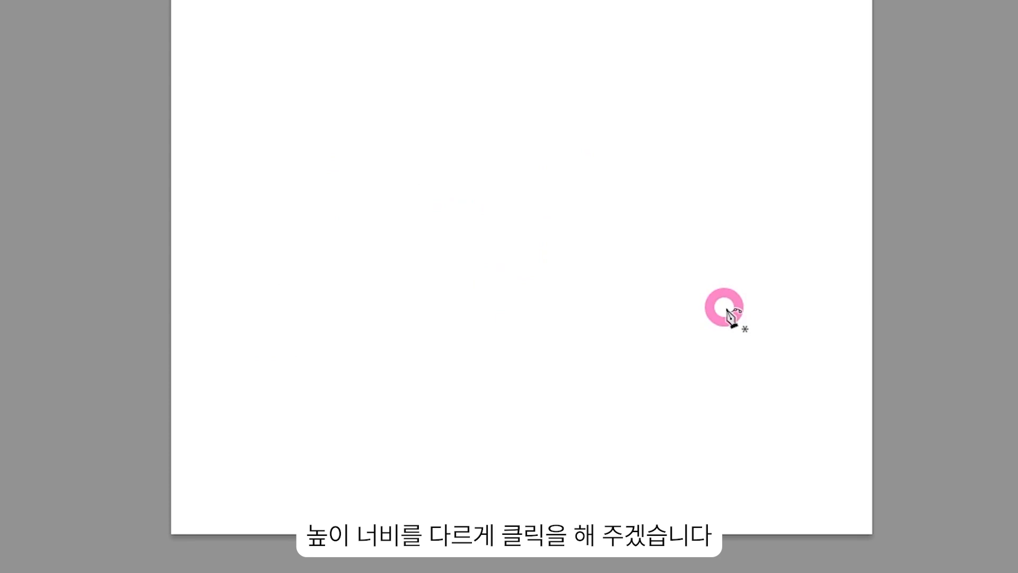
click(281, 291)
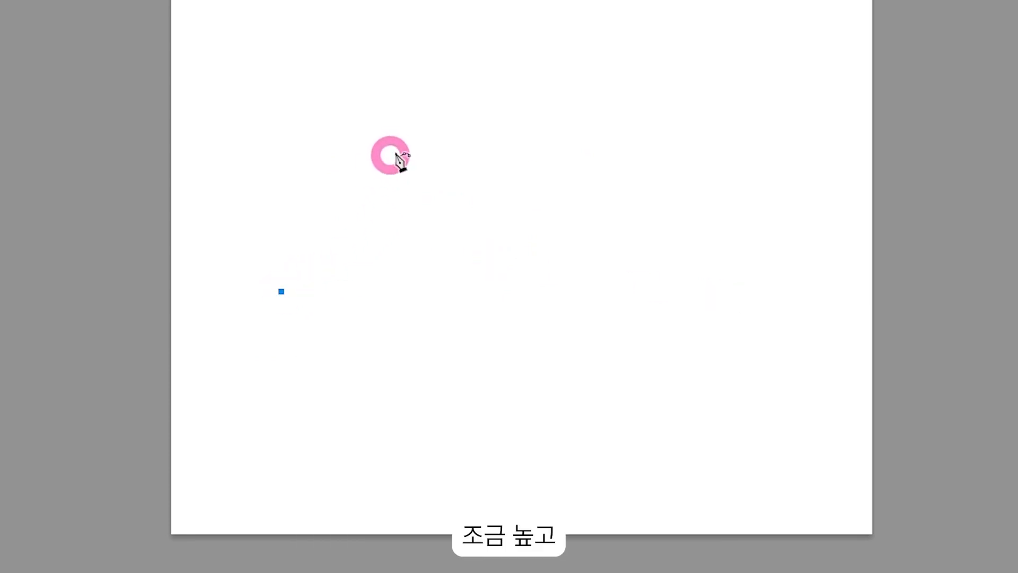
click(395, 135)
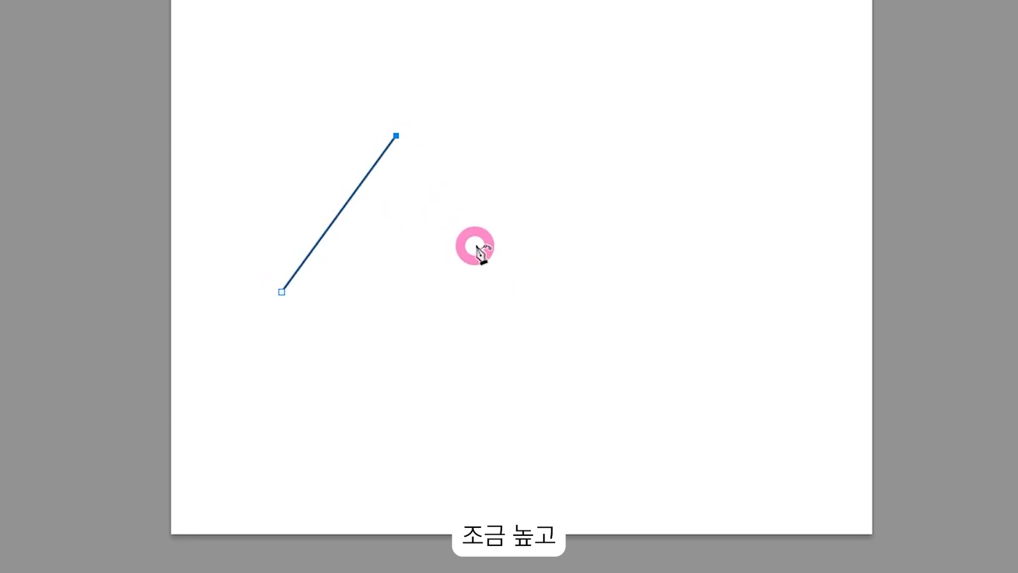
click(475, 245)
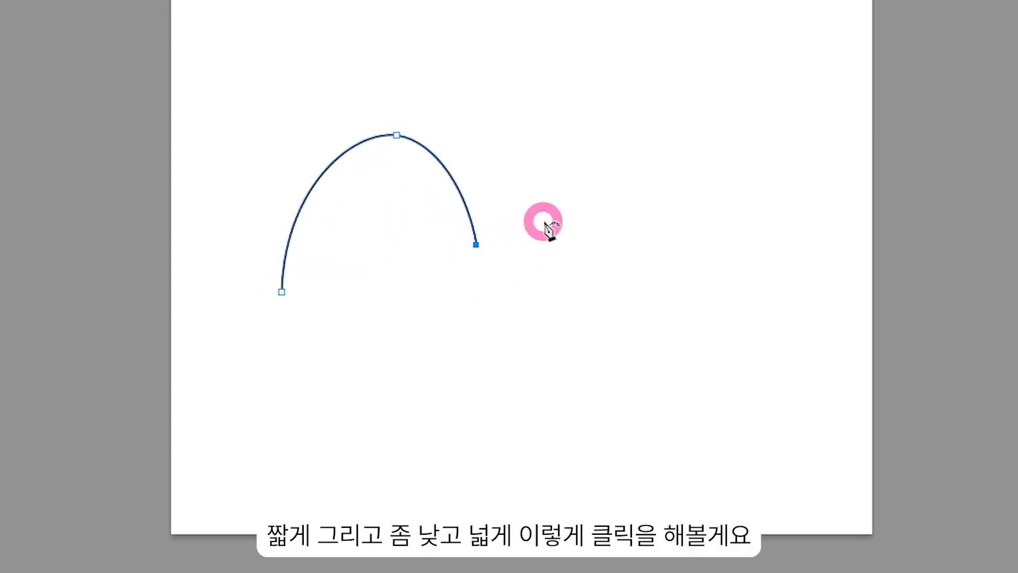
click(578, 196)
click(718, 276)
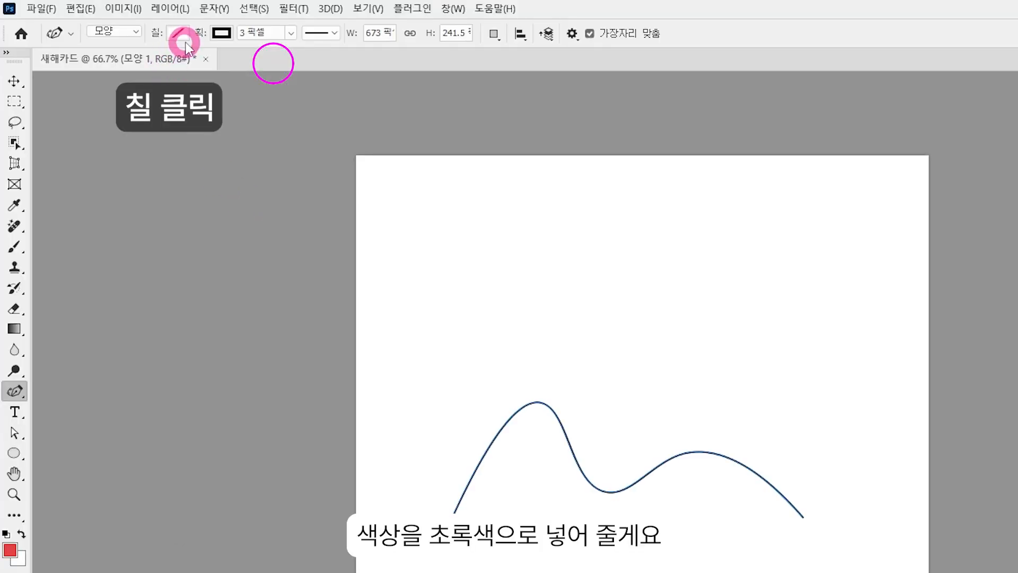
- Fill the mountain shape with dark green #277f29 and set its stroke to none
click(181, 33)
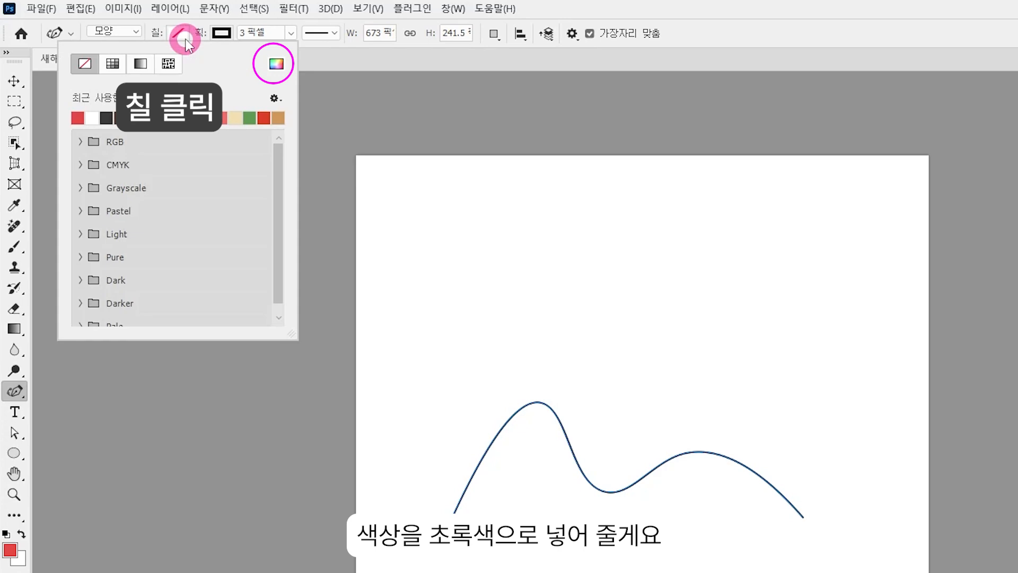
click(282, 65)
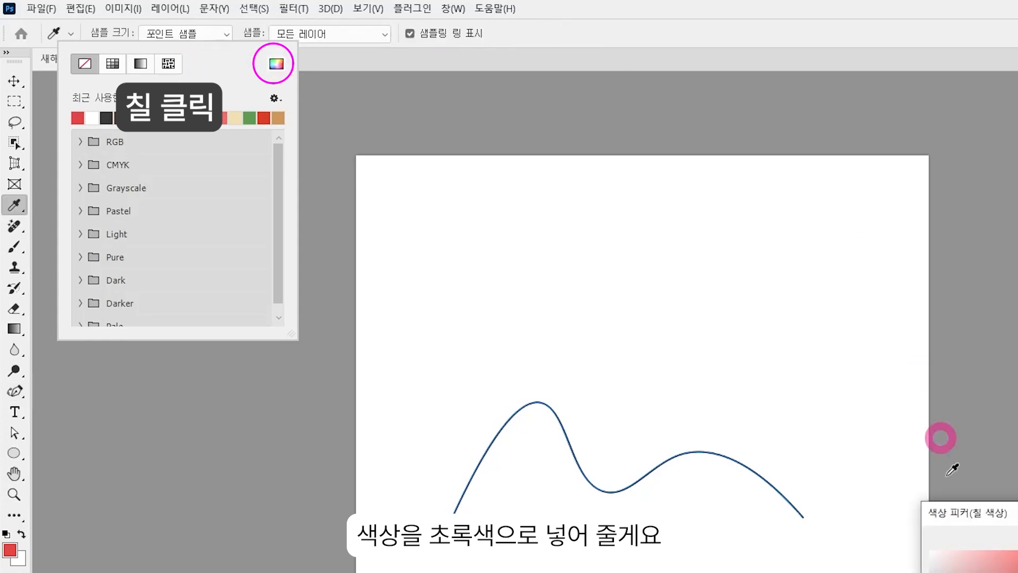
click(627, 369)
drag(577, 303, 577, 306)
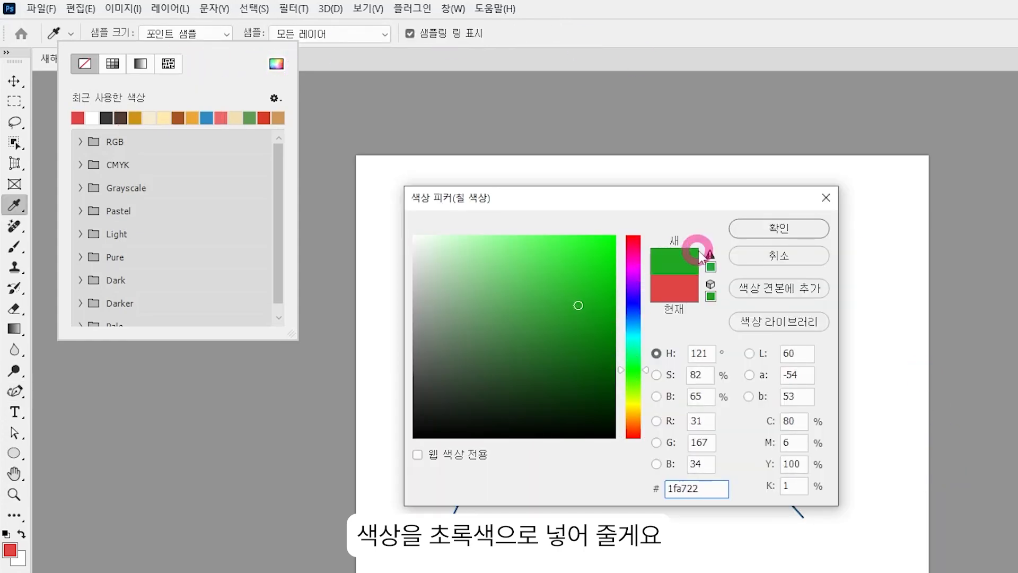
click(552, 337)
click(773, 228)
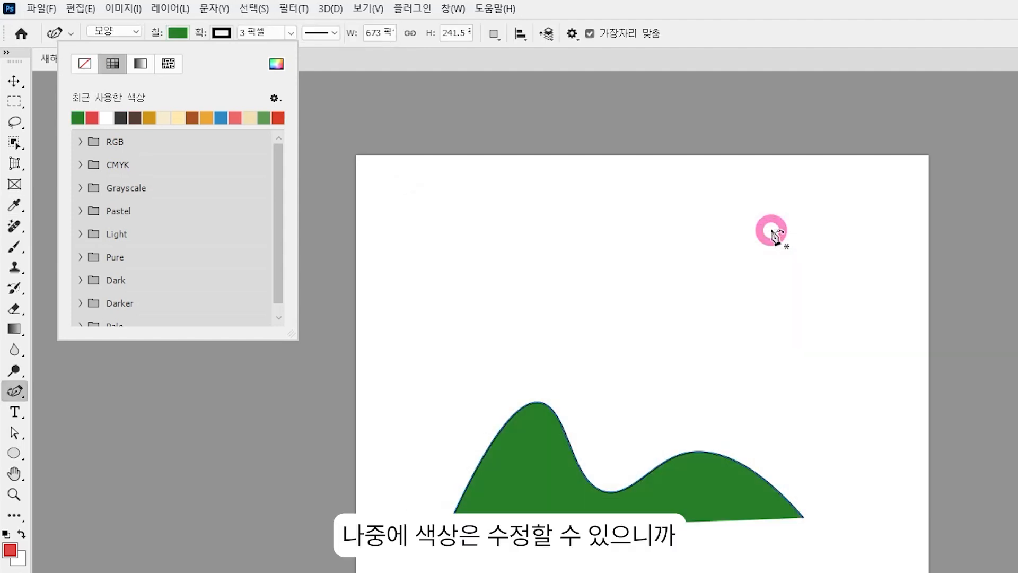
click(222, 33)
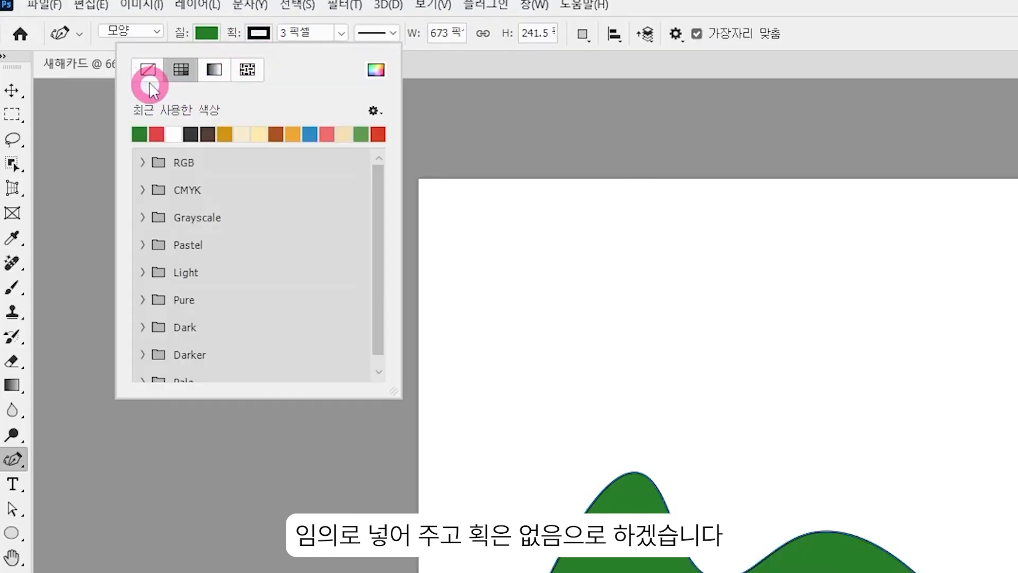
click(146, 67)
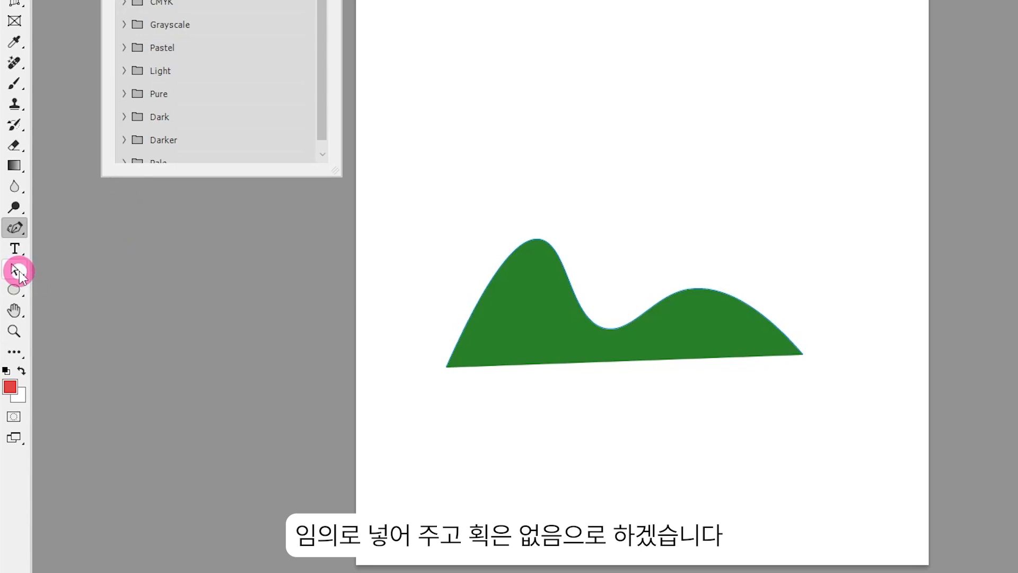
- Refine the mountain's peaks and valley by moving its anchor points with the Direct Selection tool, and level its base
click(18, 271)
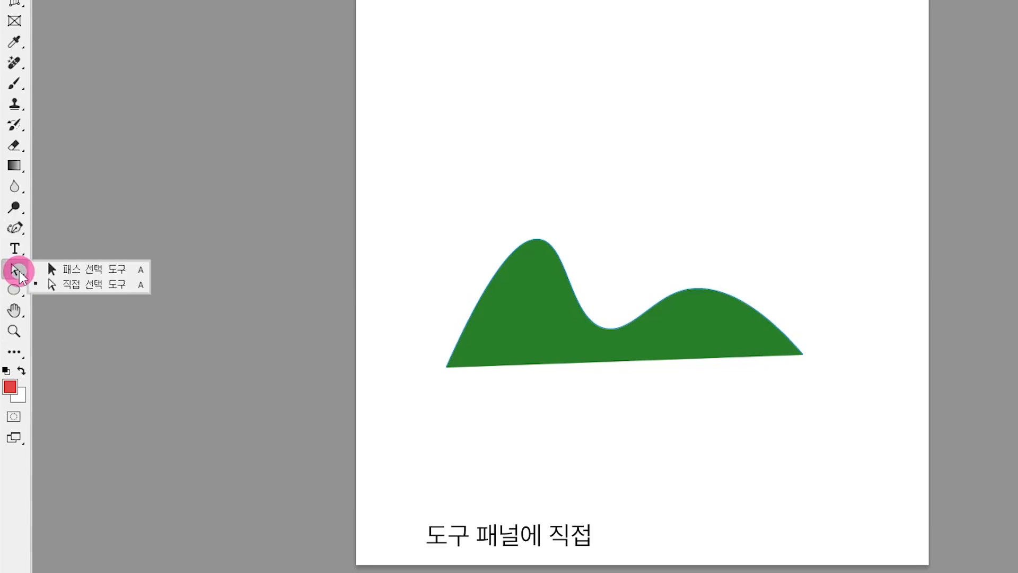
click(68, 289)
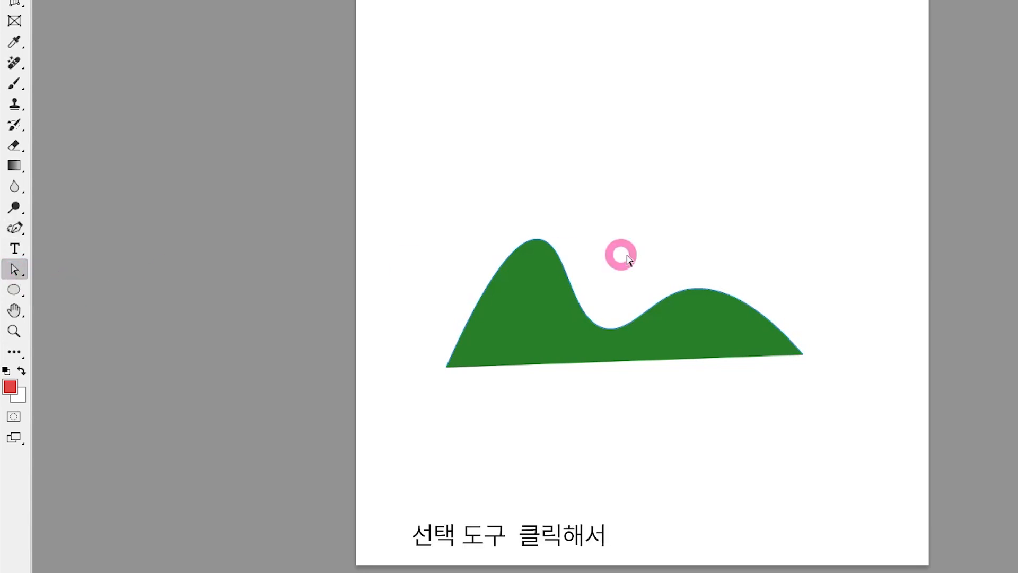
click(539, 240)
drag(538, 241, 531, 242)
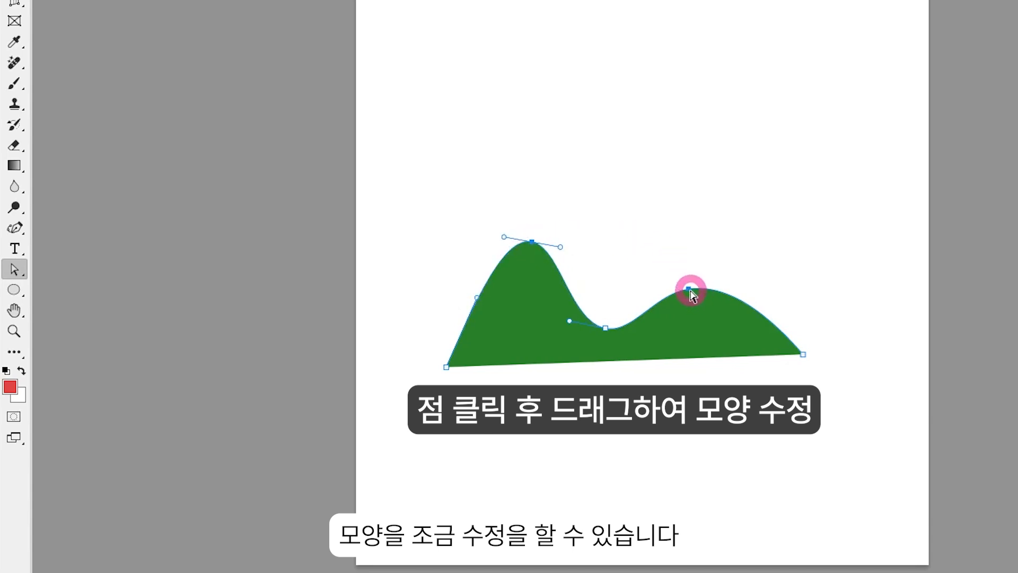
click(803, 354)
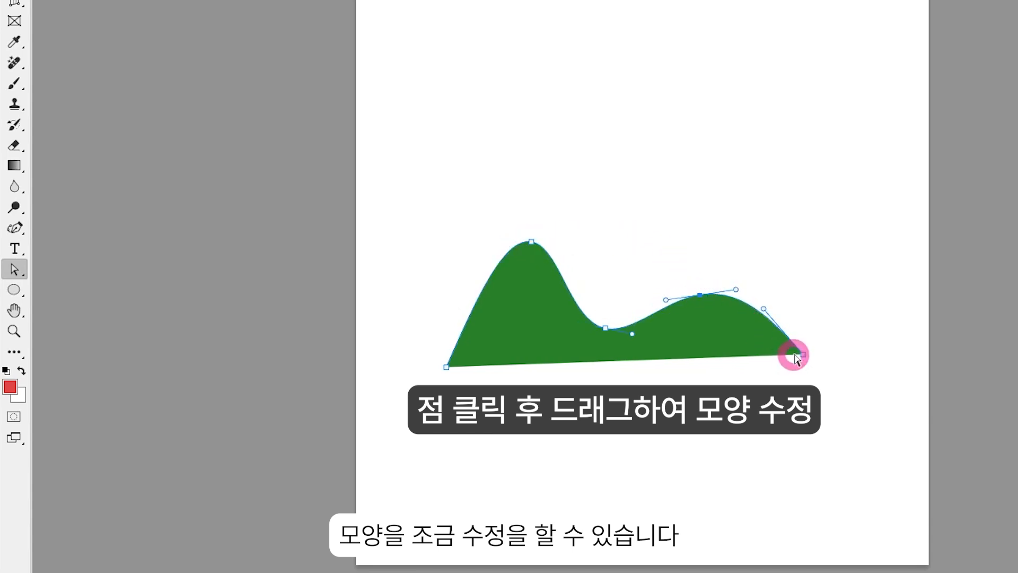
drag(805, 363, 805, 367)
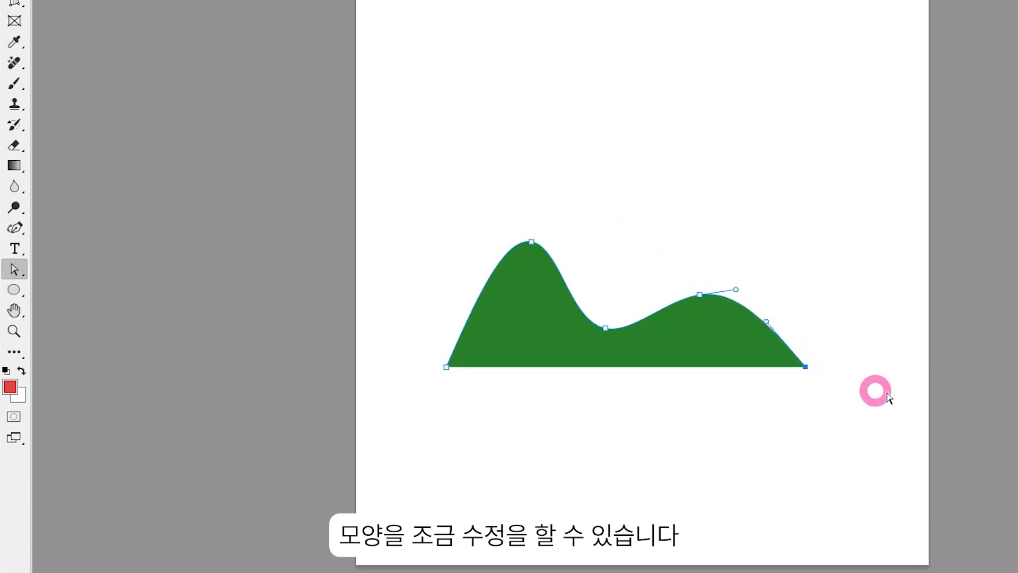
click(605, 328)
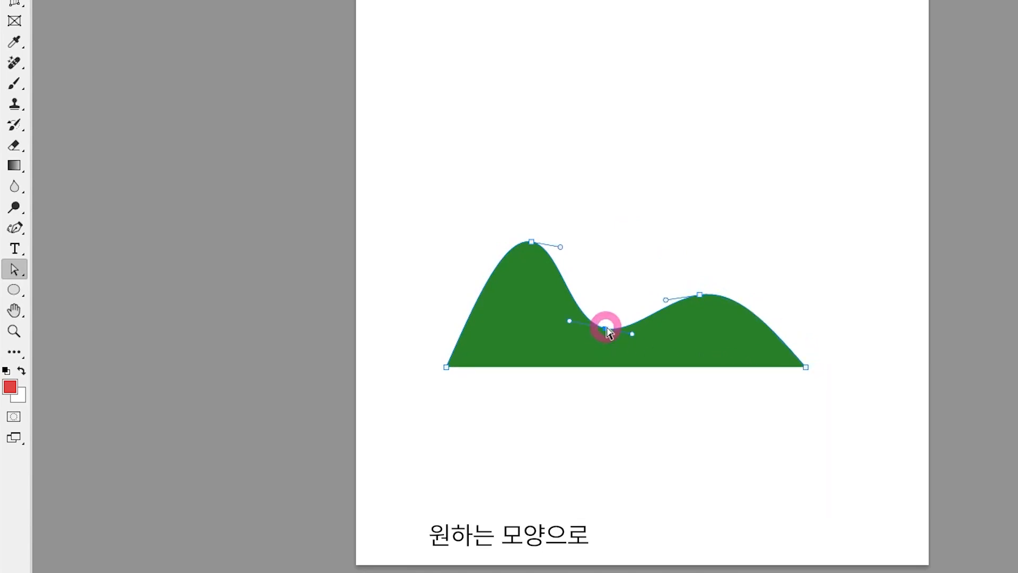
drag(611, 328, 613, 330)
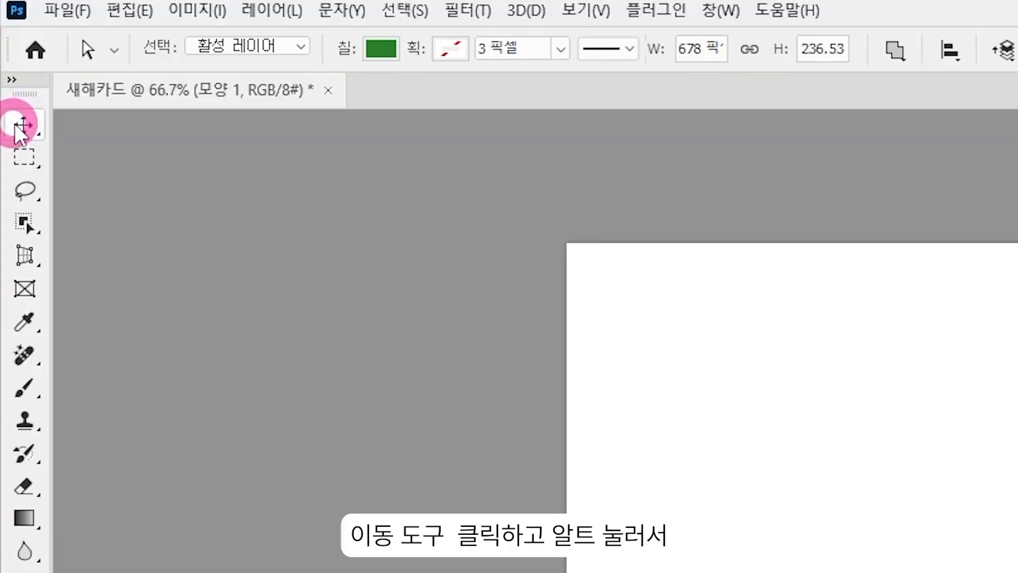
- Duplicate the mountain up and to the right of the original, and recolor the copy lighter green #539955
click(14, 125)
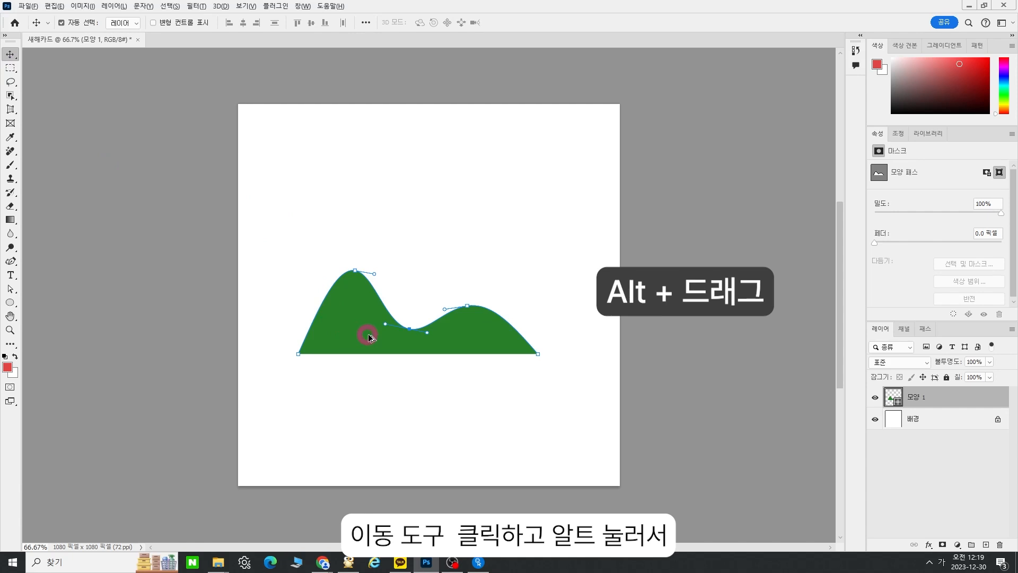
drag(369, 336, 438, 243)
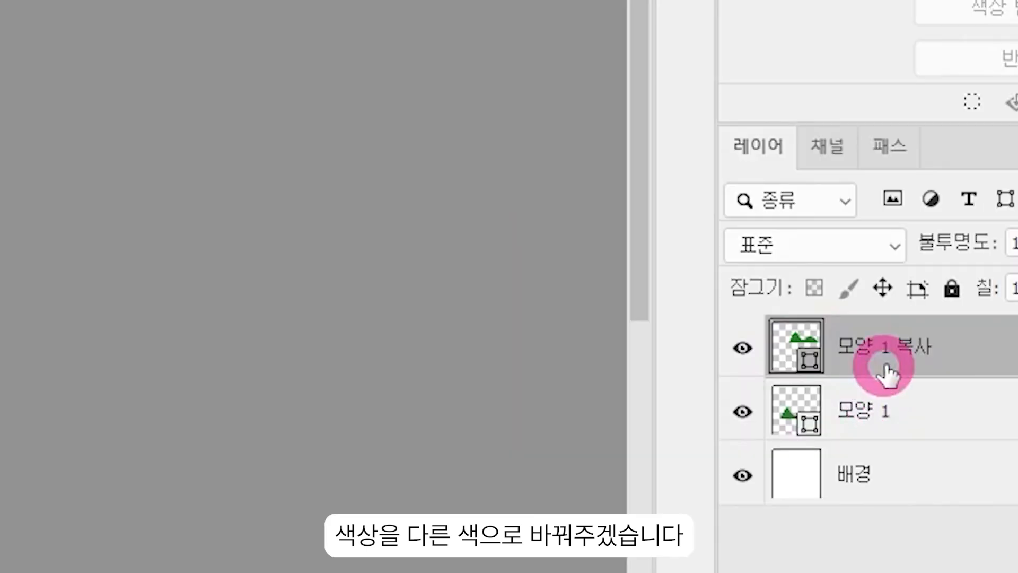
double_click(796, 356)
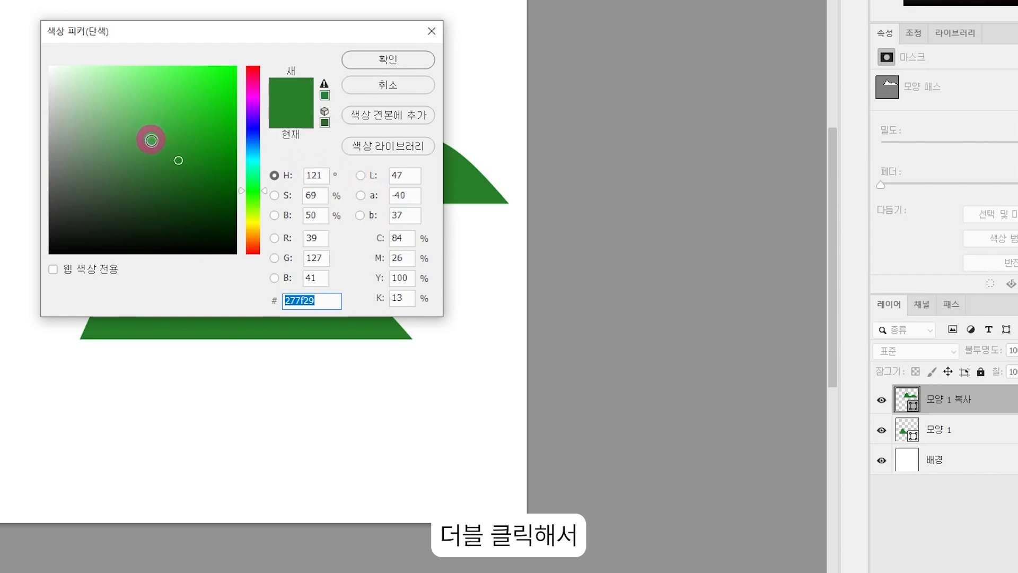
click(147, 147)
click(135, 141)
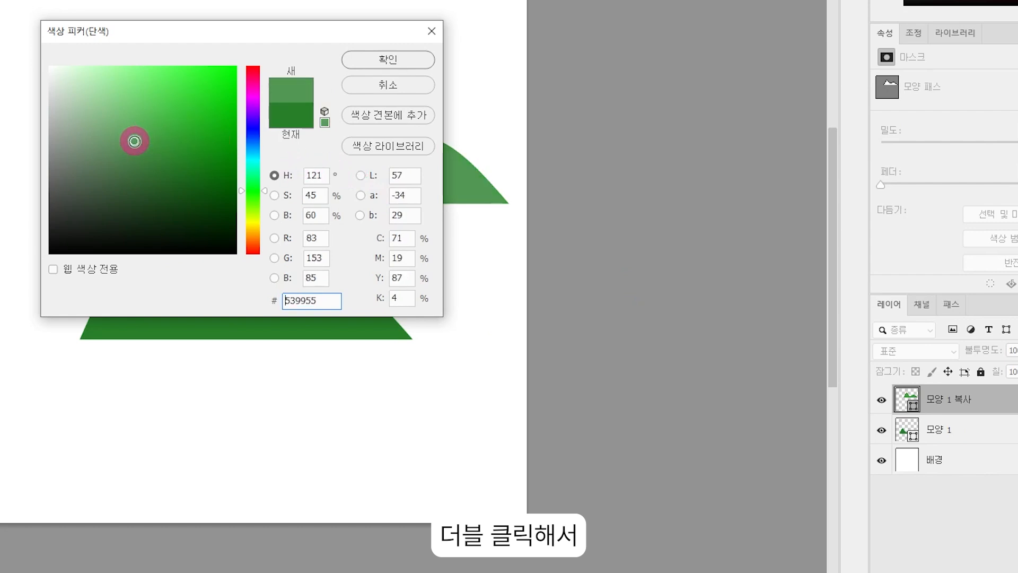
drag(193, 46, 465, 191)
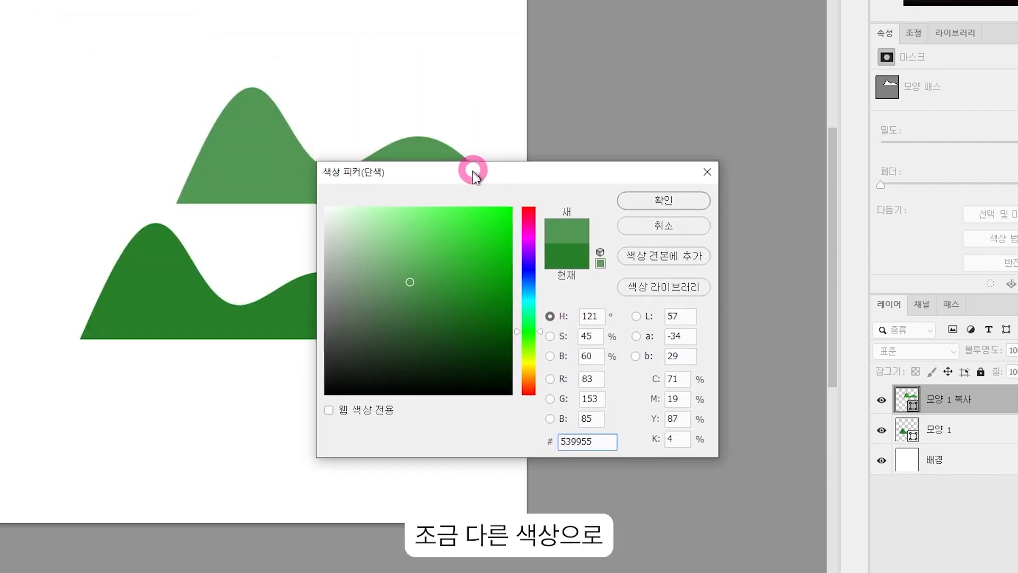
click(657, 204)
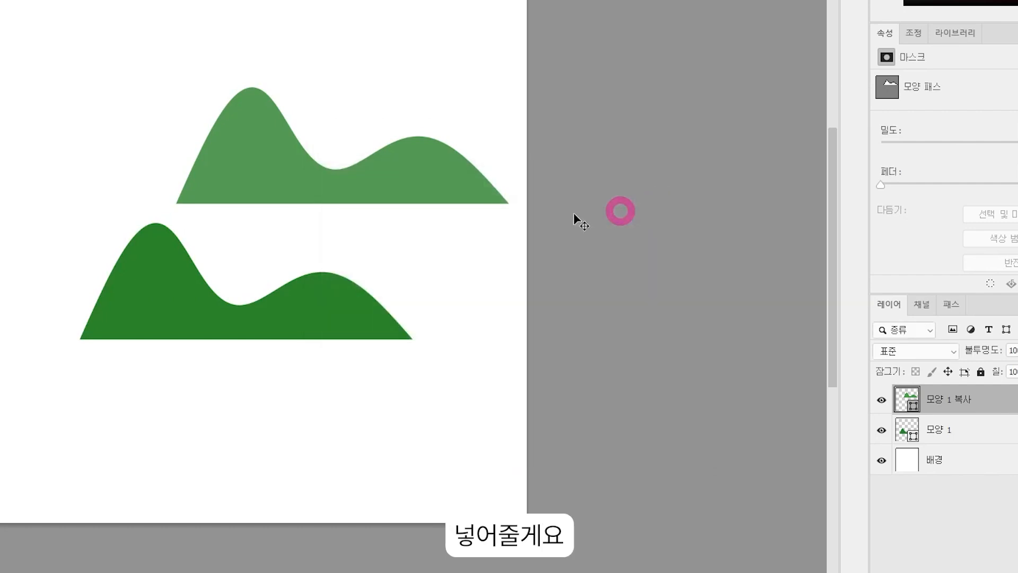
- Flip the light green mountain horizontally and move it to the canvas's lower left, partly beyond the edge
key(ctrl+t)
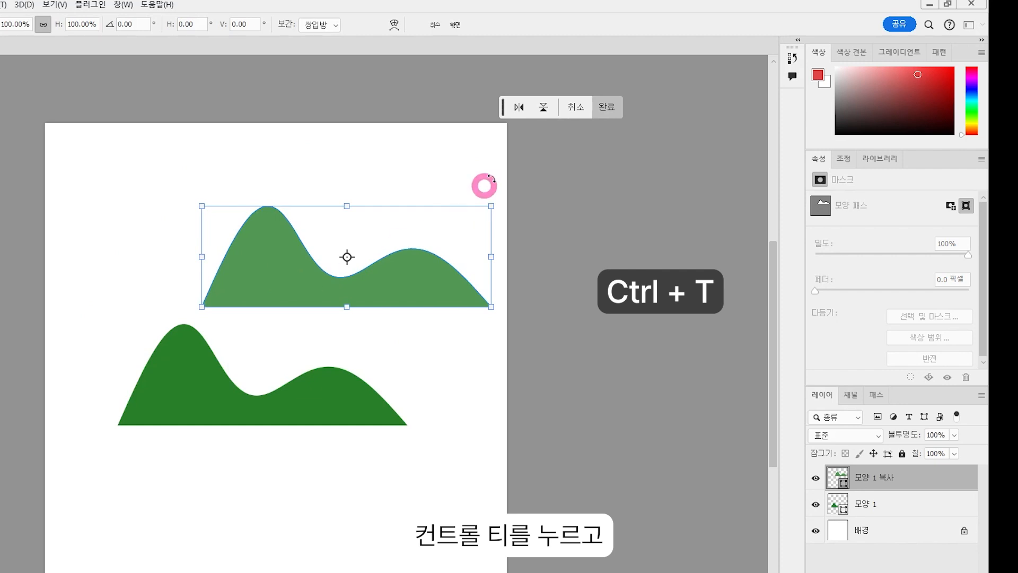
click(519, 107)
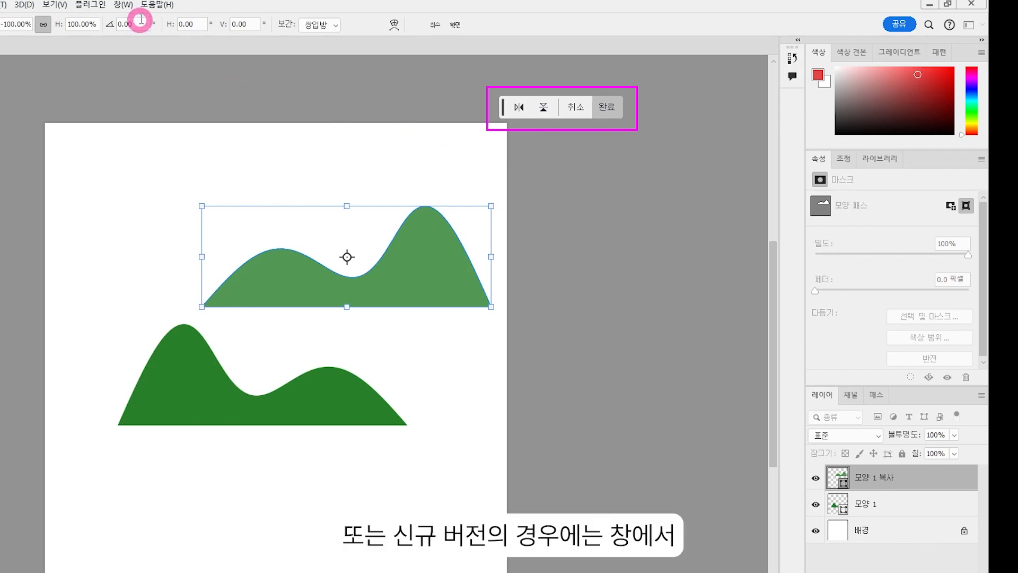
click(122, 5)
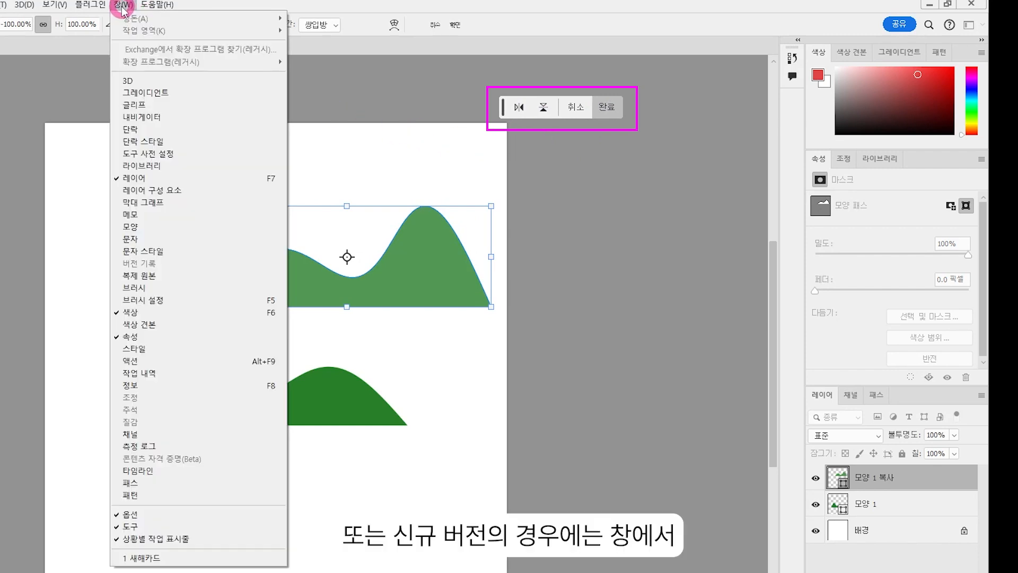
click(183, 539)
drag(435, 273, 175, 466)
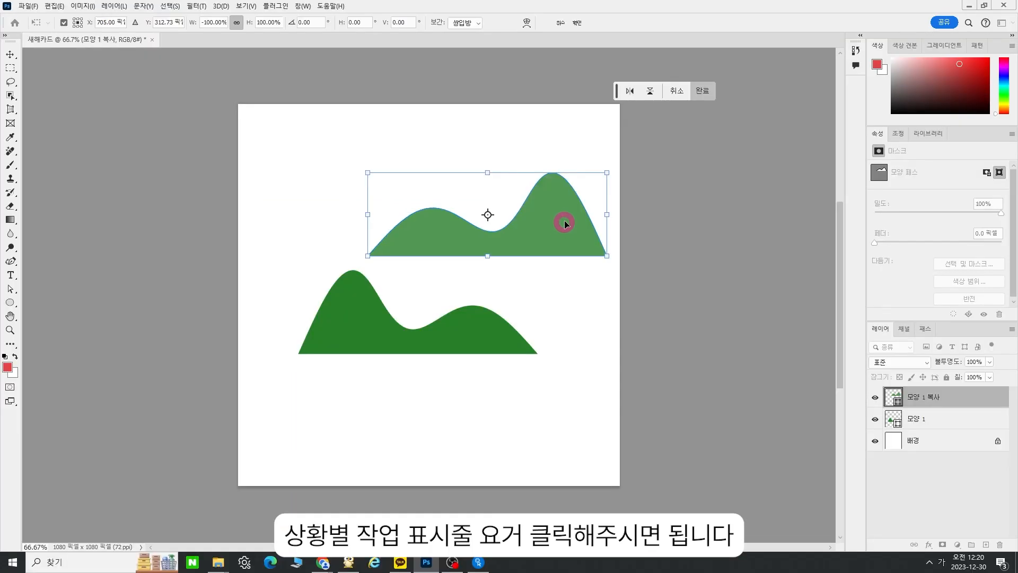
drag(346, 388, 346, 394)
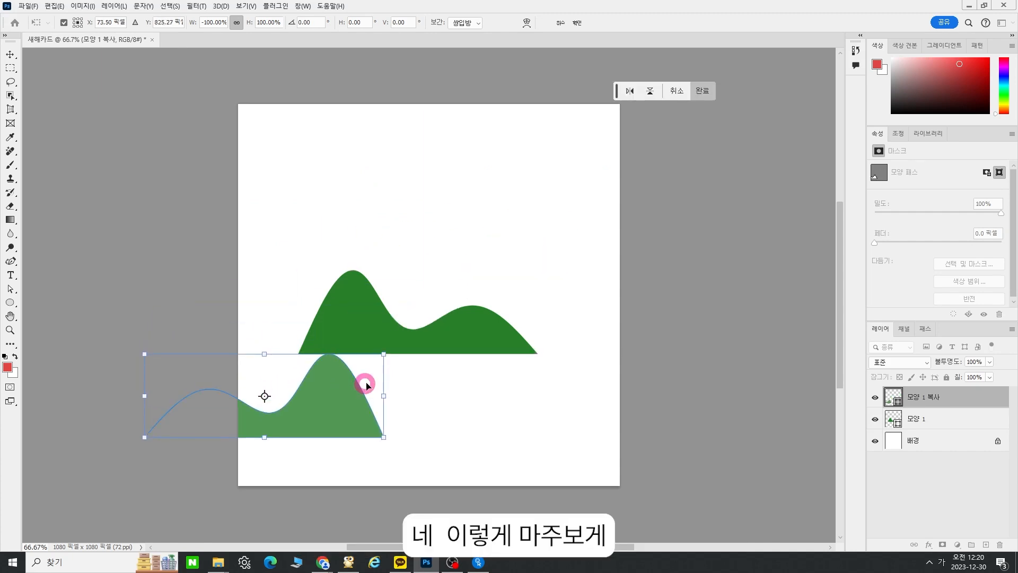
key(Return)
- Move the dark green mountain to the lower right, then duplicate the light green mountain upward and scale the copy to about 76%
drag(354, 324, 473, 405)
drag(357, 415, 413, 317)
key(ctrl+t)
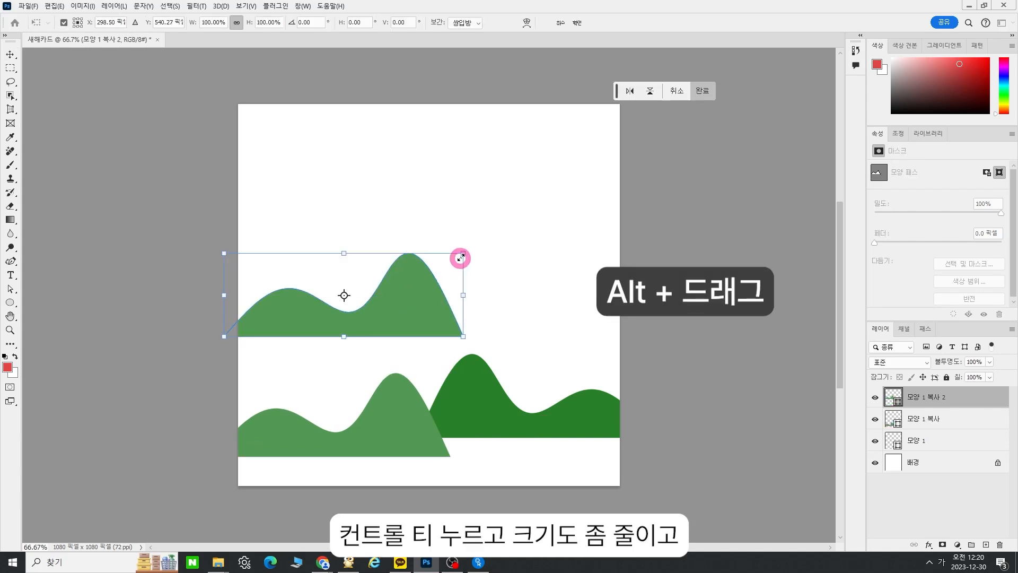
drag(462, 256, 407, 273)
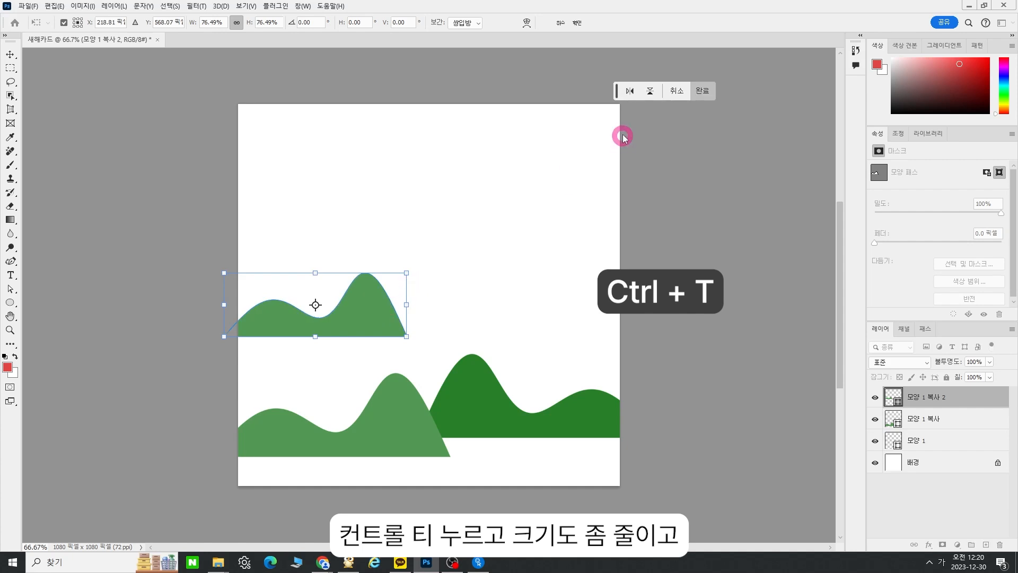
- Flip the smaller light green mountain horizontally and place it in front of the dark green mountain
click(633, 97)
drag(363, 315, 565, 438)
key(Return)
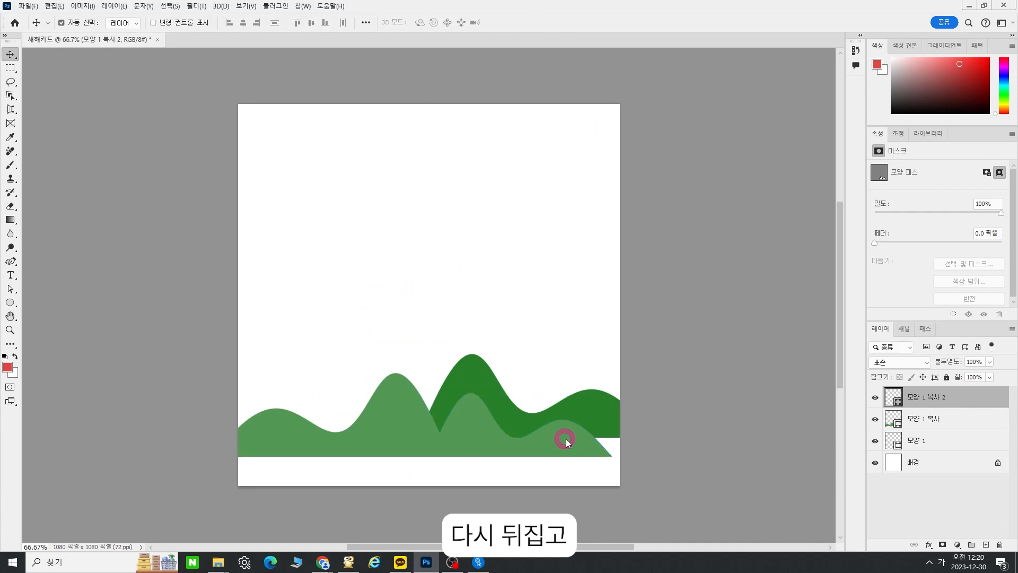
- Duplicate the small light green mountain, flip the copy horizontally, and move it to the canvas's lower left, partly beyond the edge
double_click(843, 379)
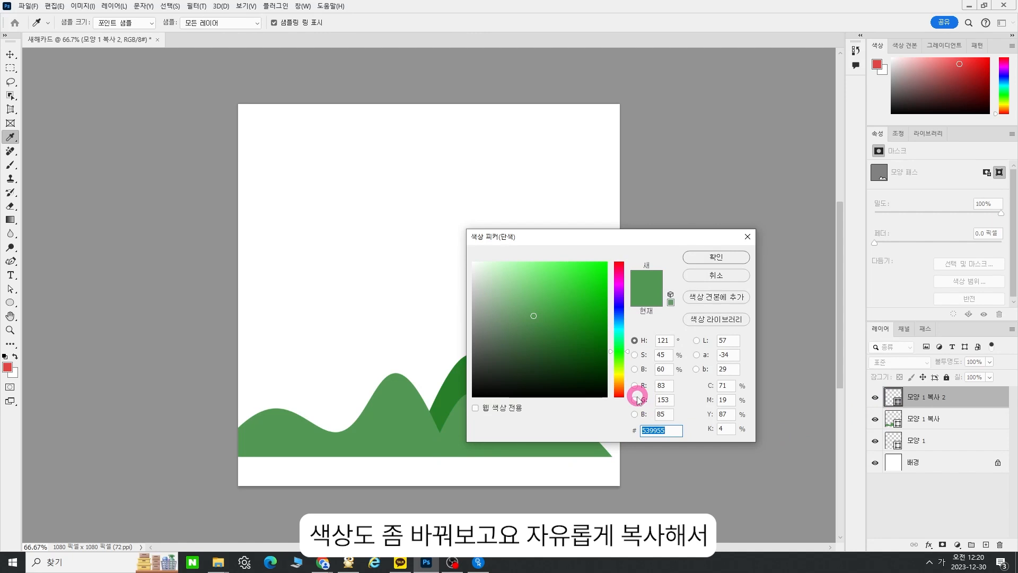
click(715, 257)
drag(461, 442, 380, 314)
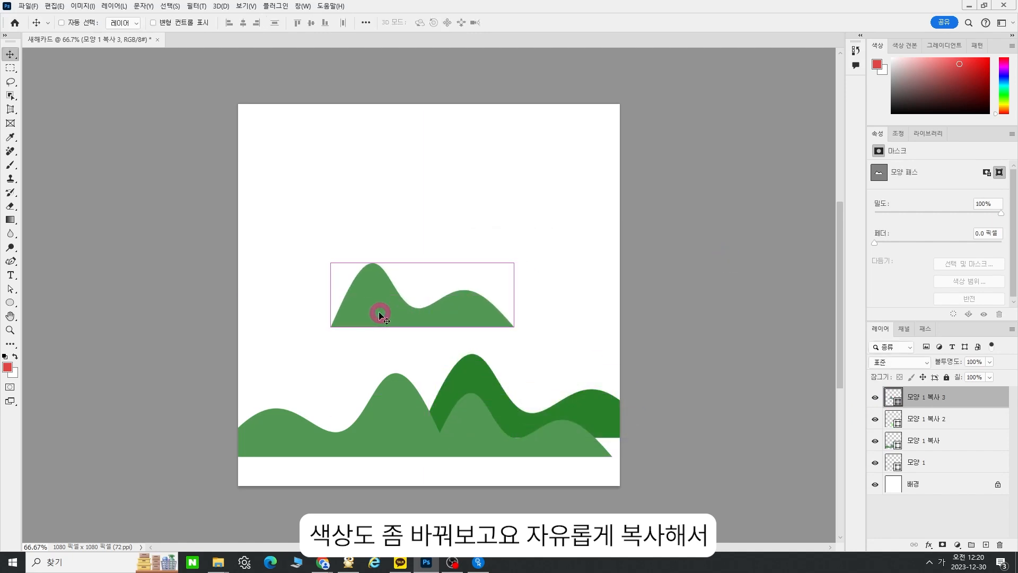
key(ctrl+t)
click(620, 91)
drag(480, 301, 326, 412)
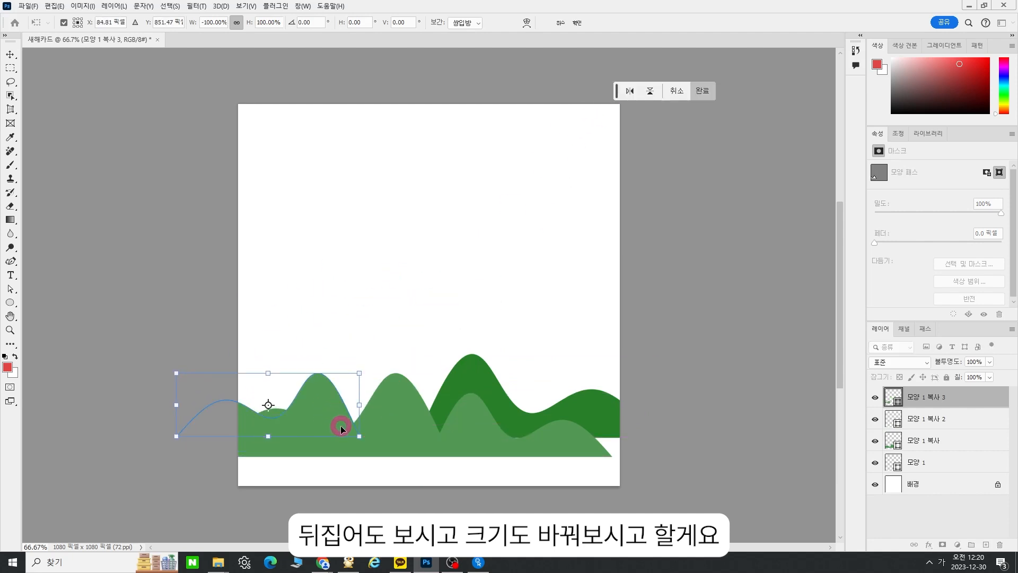
- Recolor the new copy dark green #277f29 sampled from the existing mountain, and lower it to the canvas's bottom-left edge
double_click(892, 398)
click(451, 376)
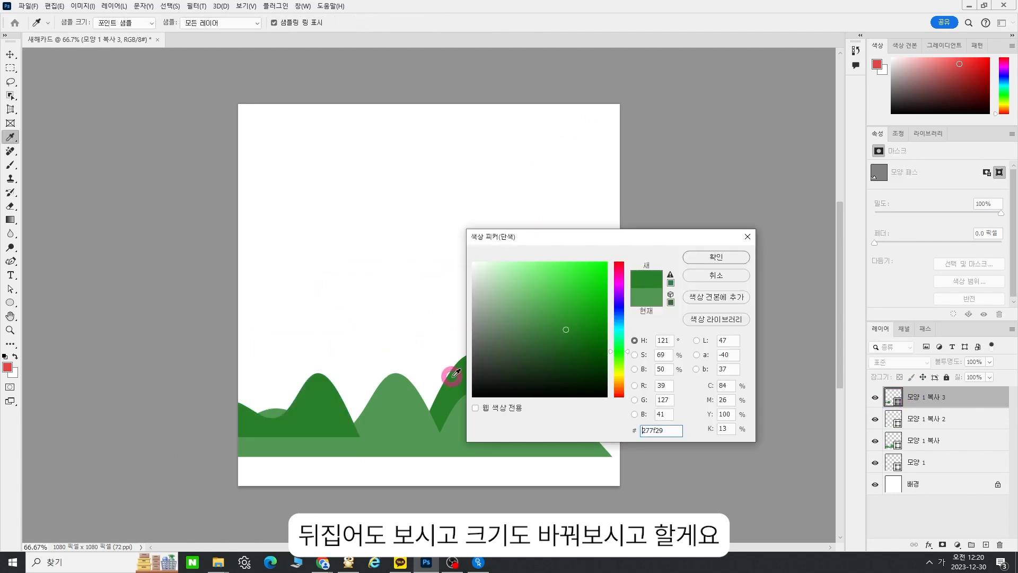
key(Return)
key(v)
drag(329, 425, 363, 477)
- Enlarge the large light green mountain on the canvas's left side and lower it so it covers the bottom edge
click(410, 426)
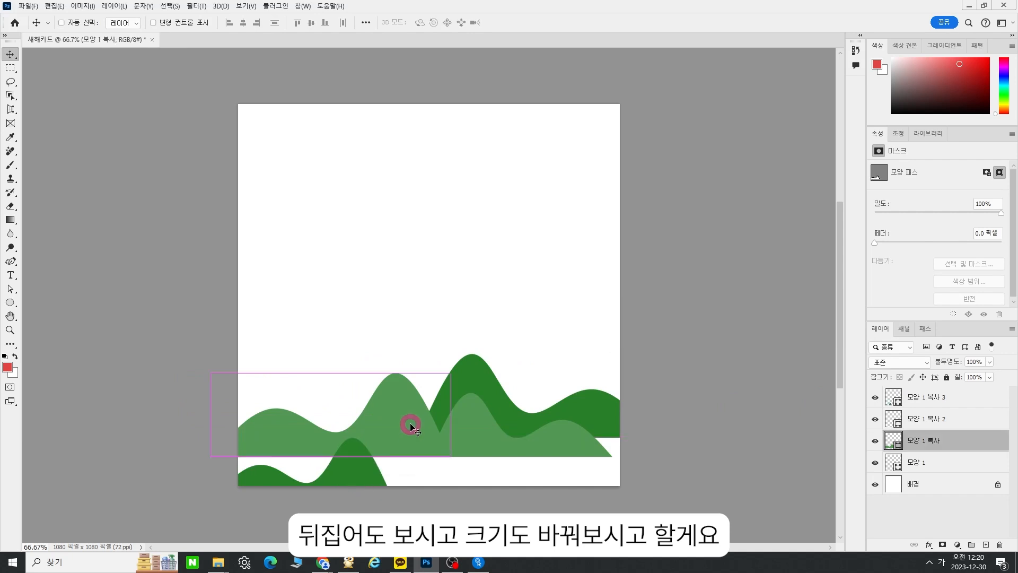
key(ctrl+t)
drag(221, 370, 80, 295)
drag(387, 409, 393, 441)
key(Return)
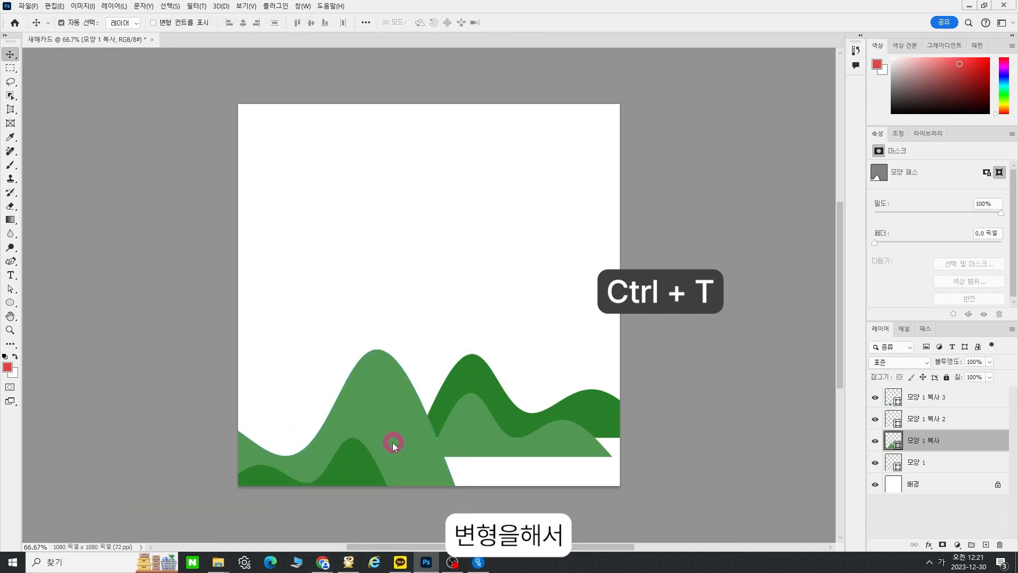
- Bring the original dark green mountain one layer forward, and enlarge and lower it to fill the canvas's lower right
drag(487, 399, 488, 436)
key(ctrl+bracketright)
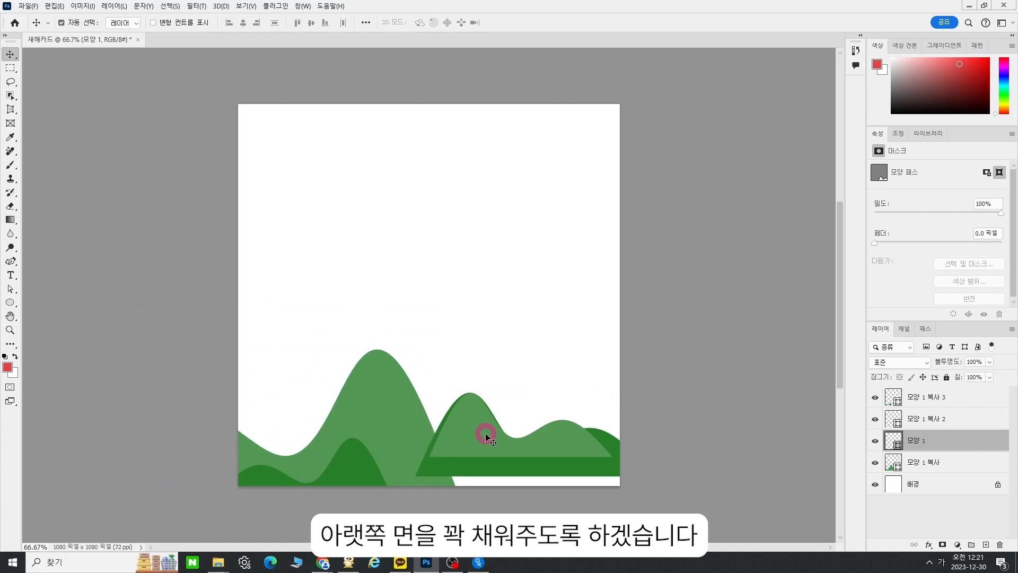
key(ctrl+t)
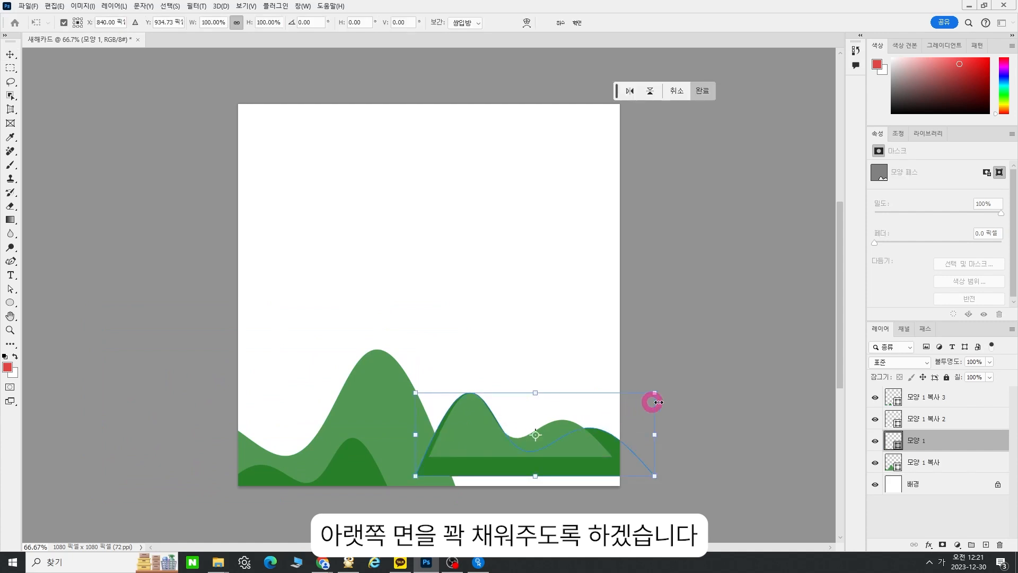
drag(654, 390, 783, 346)
drag(527, 403, 519, 429)
key(Return)
- Enlarge the light green mountain at the canvas's lower right and set its base on the bottom edge
click(497, 452)
key(ctrl+t)
drag(689, 408, 736, 397)
double_click(554, 448)
click(496, 405)
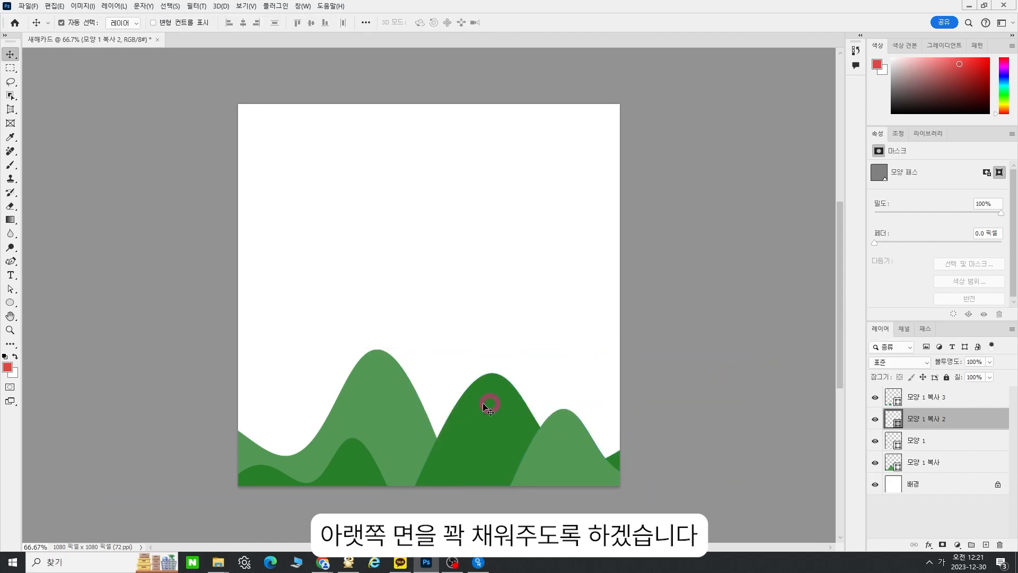
- Lower the tall peak of the large light green mountain by moving its anchor point with the Direct Selection tool
key(a)
click(375, 348)
click(376, 369)
drag(376, 370, 376, 395)
key(v)
click(345, 177)
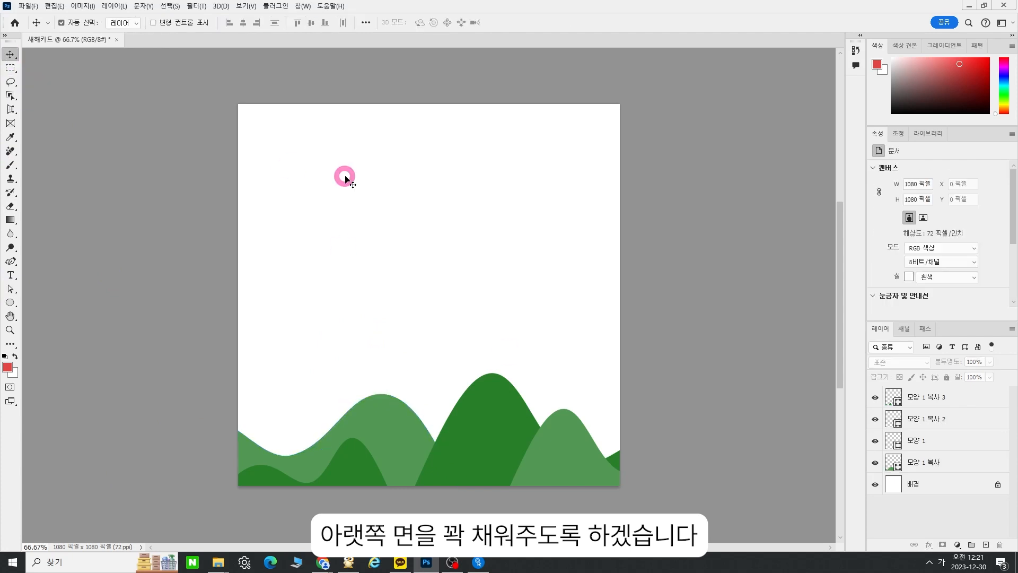
- Scale the right light green mountain to about 71% width and 73% height, and set it in front of the dark green peak
click(564, 450)
key(ctrl+t)
drag(766, 409, 689, 434)
drag(630, 487, 569, 471)
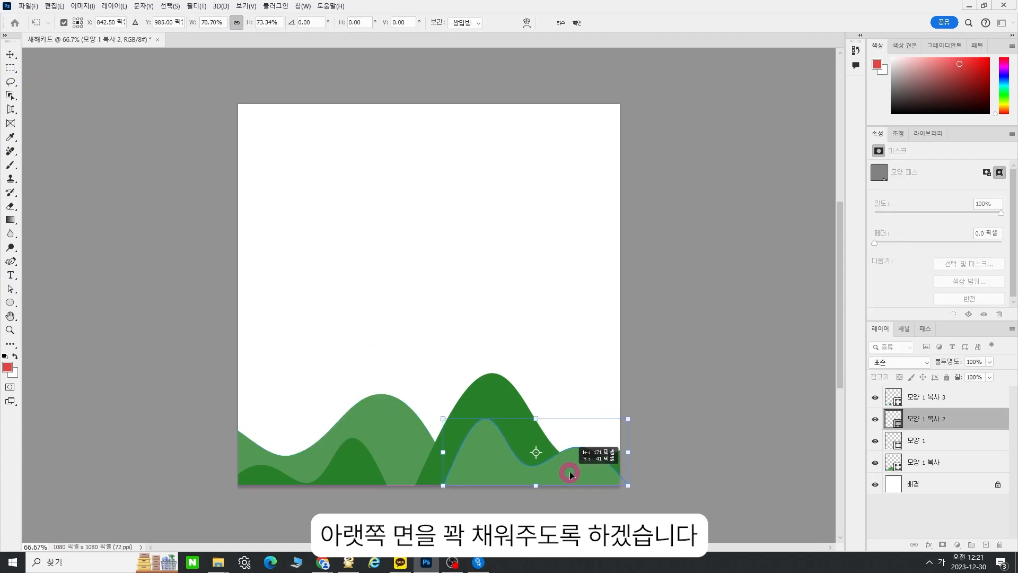
key(Return)
click(742, 467)
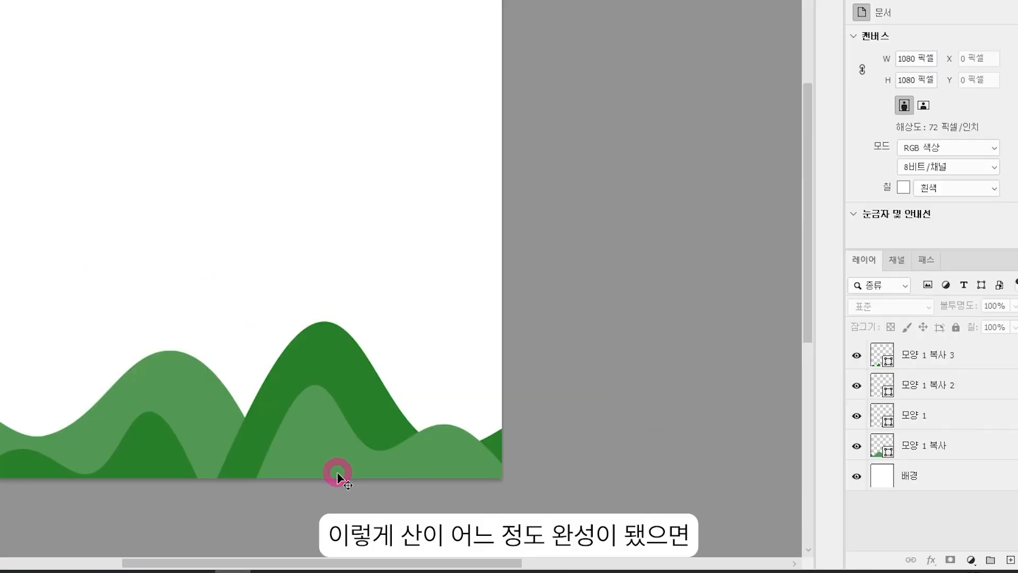
- Group the four mountain layers and name the group 산
click(954, 451)
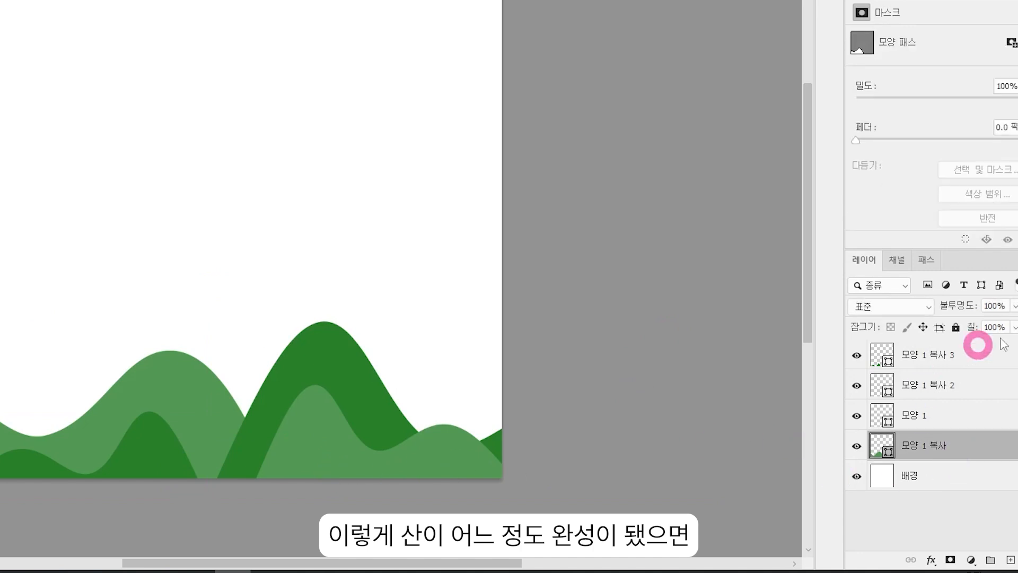
shift+click(997, 363)
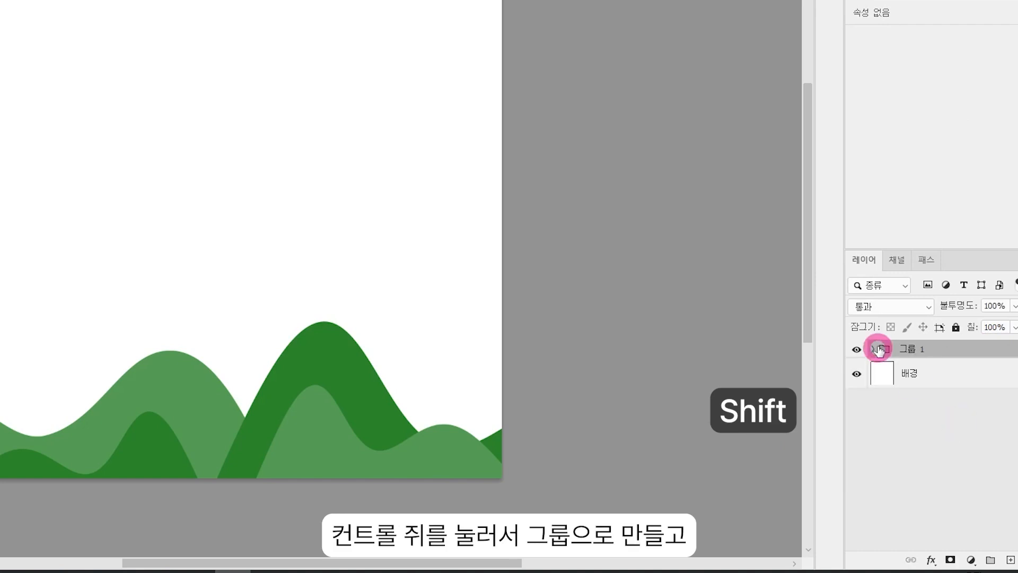
double_click(912, 348)
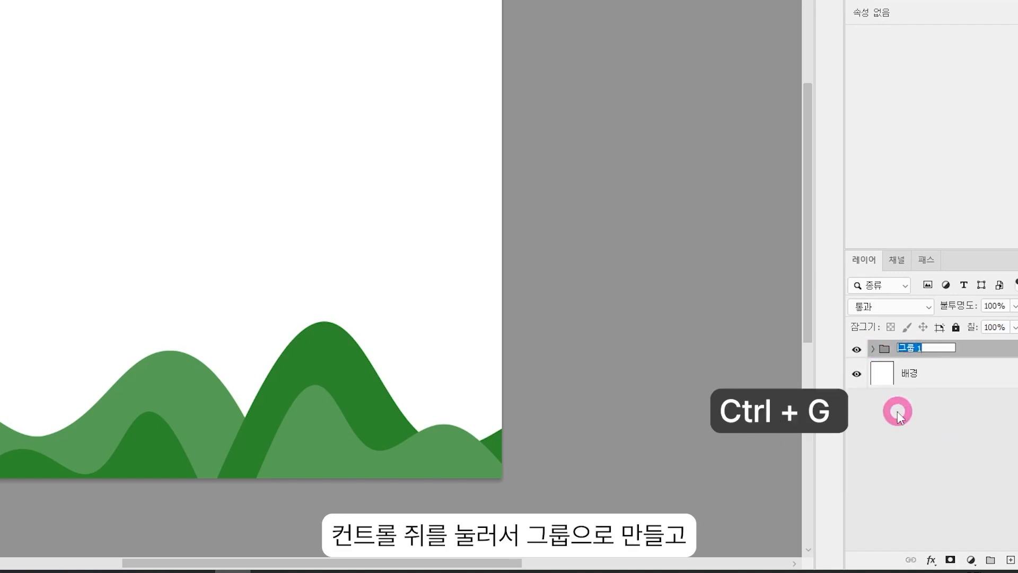
text(산)
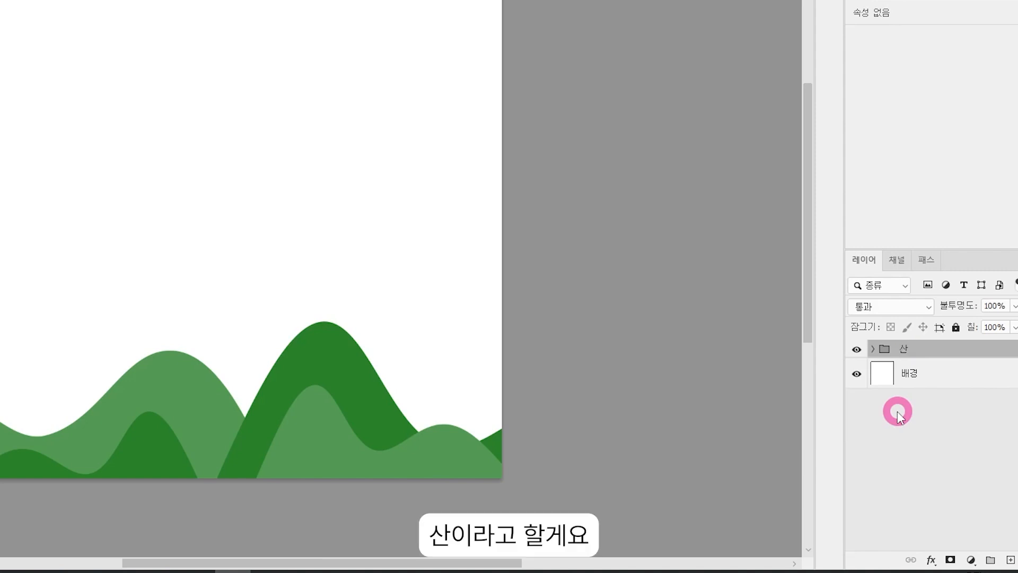
click(897, 416)
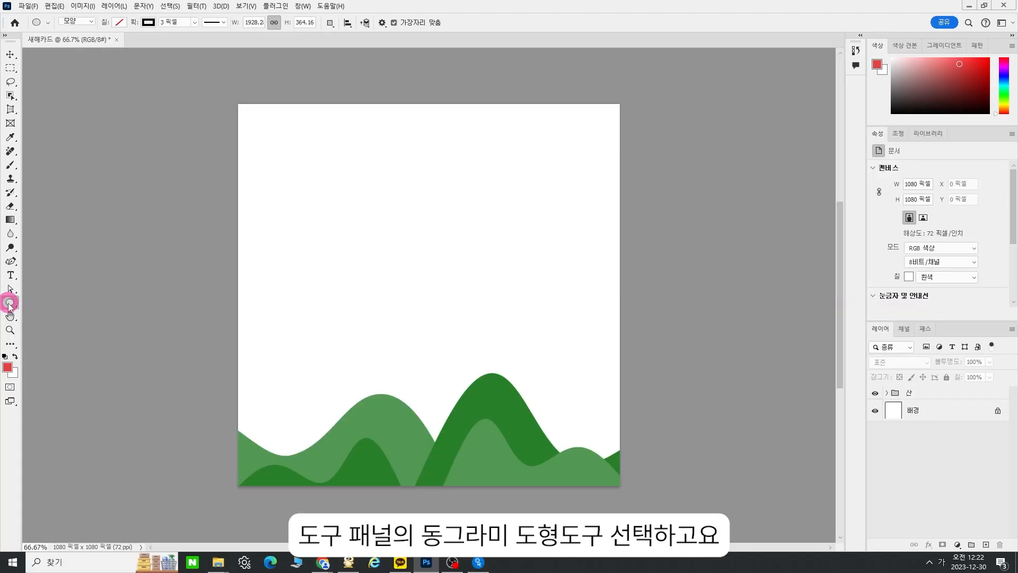
- Draw a 560 x 560 pixel circle above the mountains with no stroke and a red fill
drag(317, 147, 515, 358)
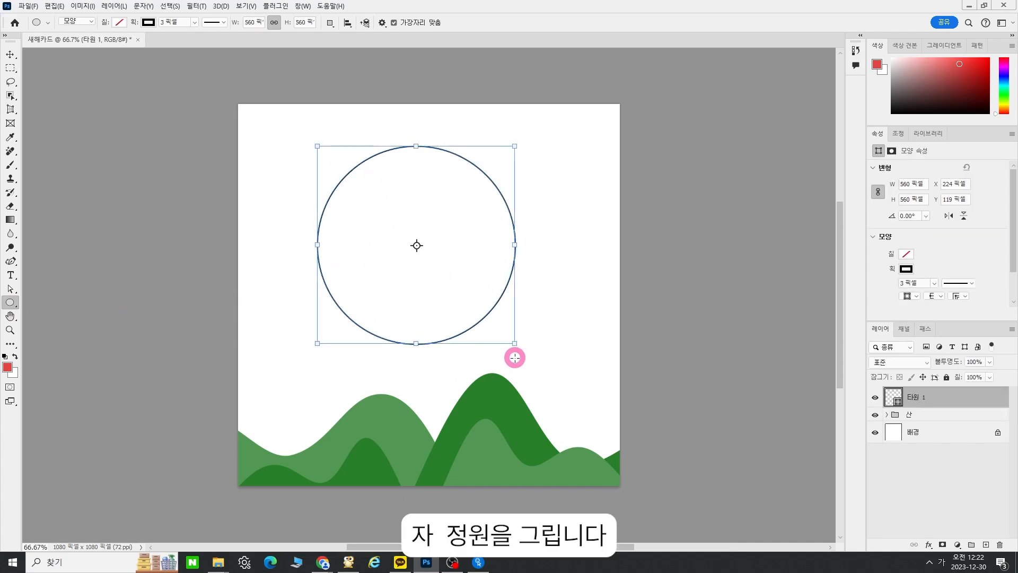
click(150, 24)
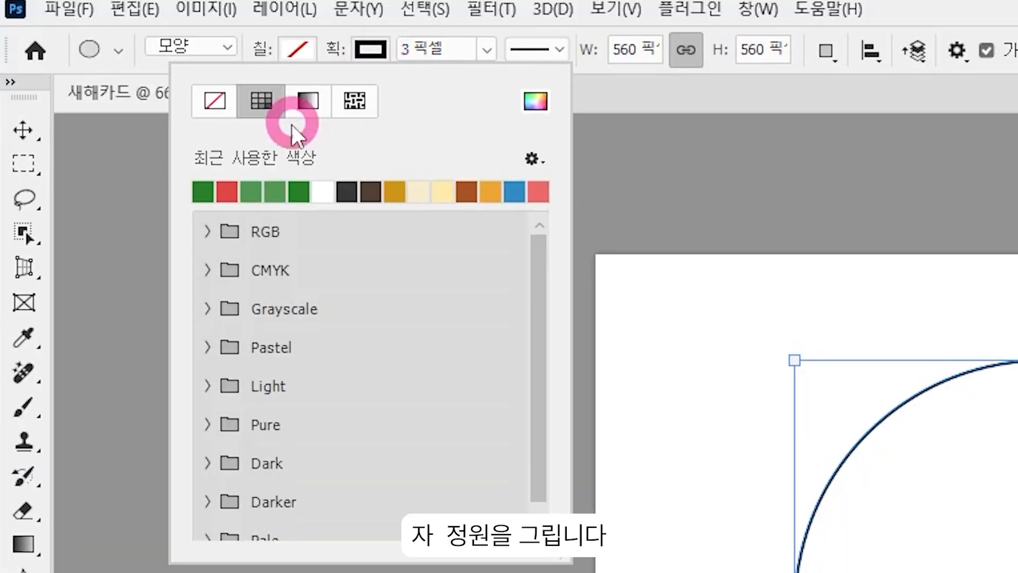
click(85, 41)
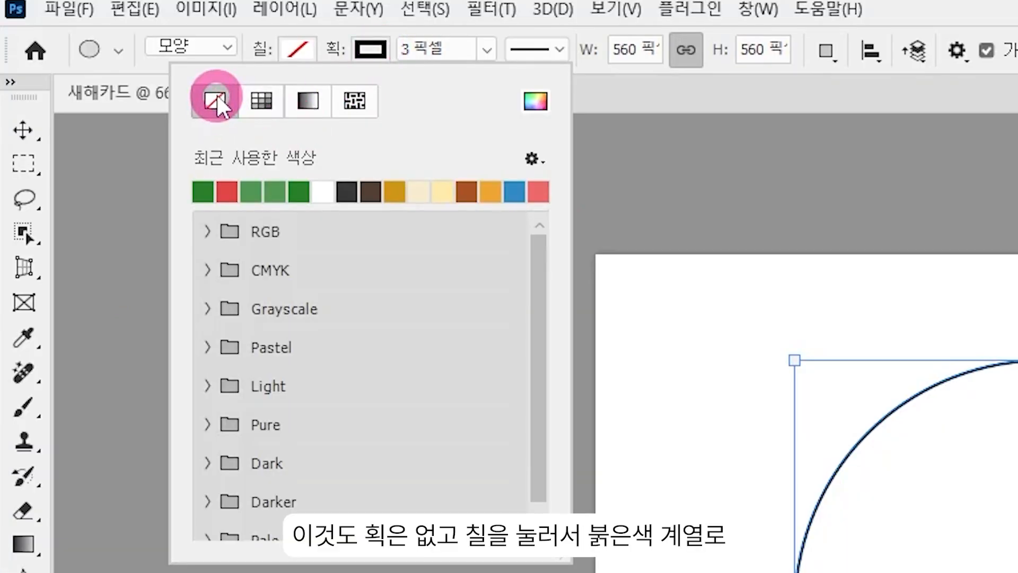
click(299, 49)
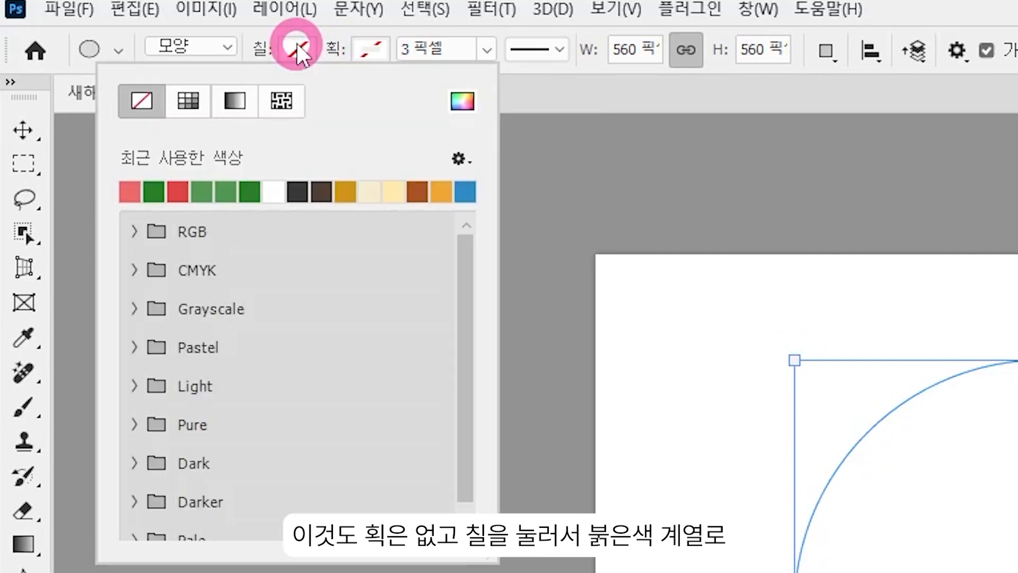
click(142, 190)
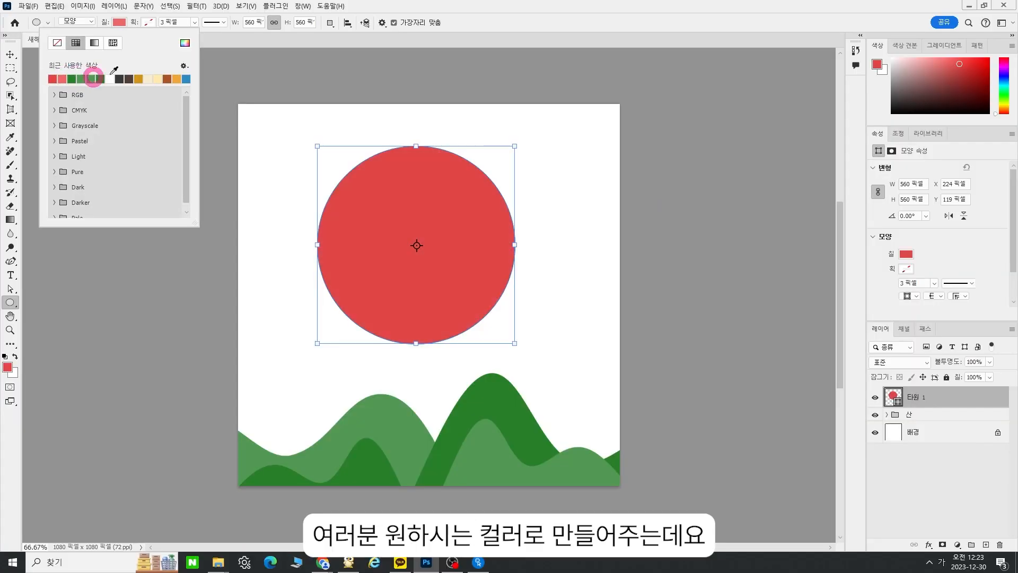
- Change the circle's fill to orange and center the circle horizontally above the mountains
click(166, 45)
drag(622, 390, 620, 388)
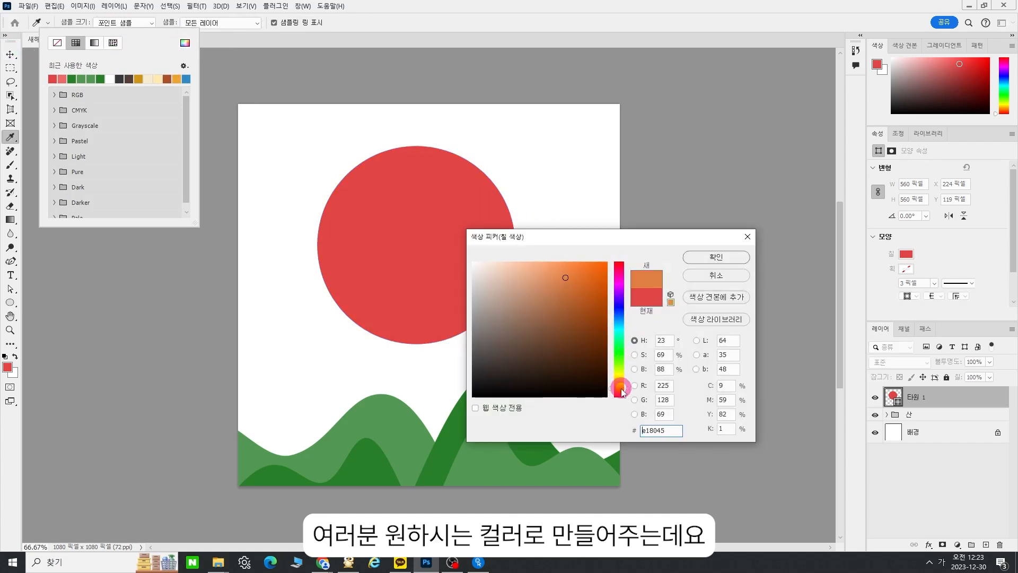
click(736, 259)
click(10, 54)
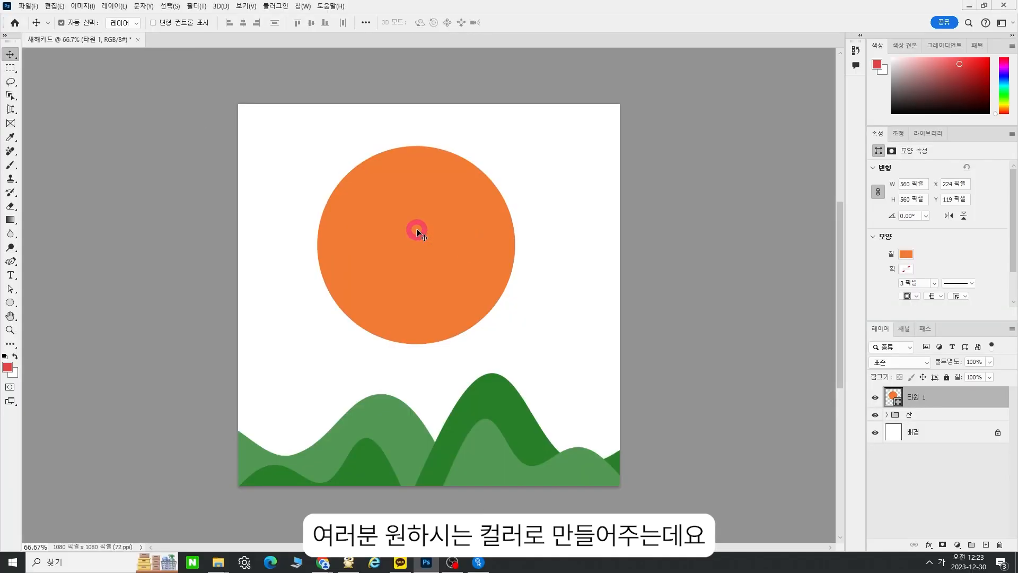
drag(418, 229, 444, 251)
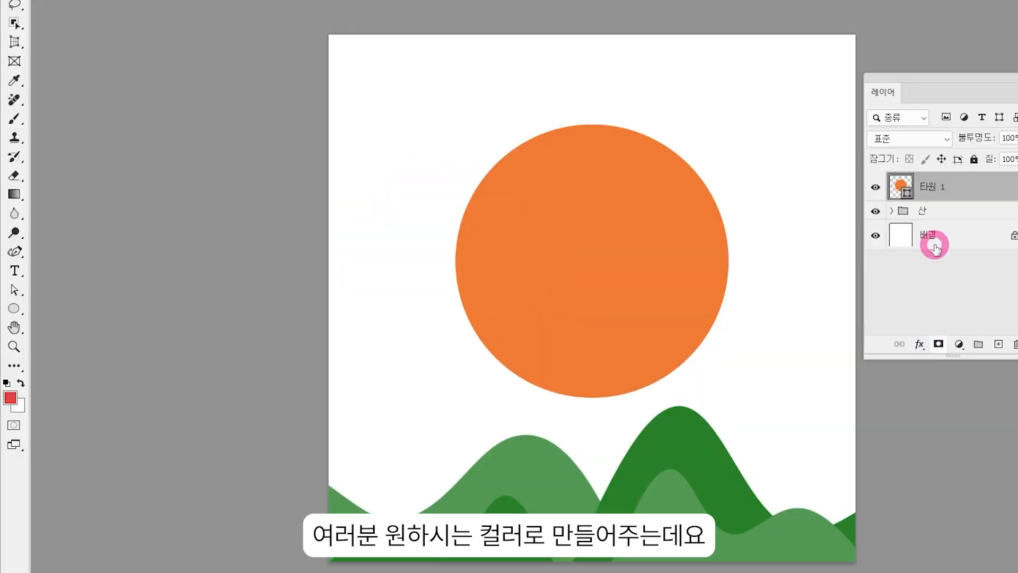
- Add a layer mask to the orange circle and apply a black-to-white gradient from below it to about its center
click(938, 345)
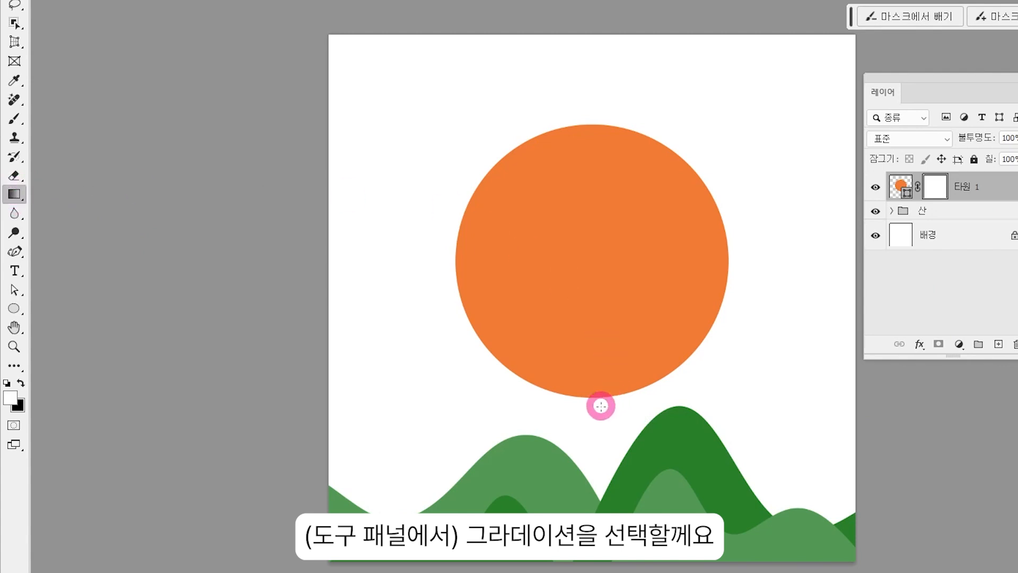
drag(589, 422, 588, 291)
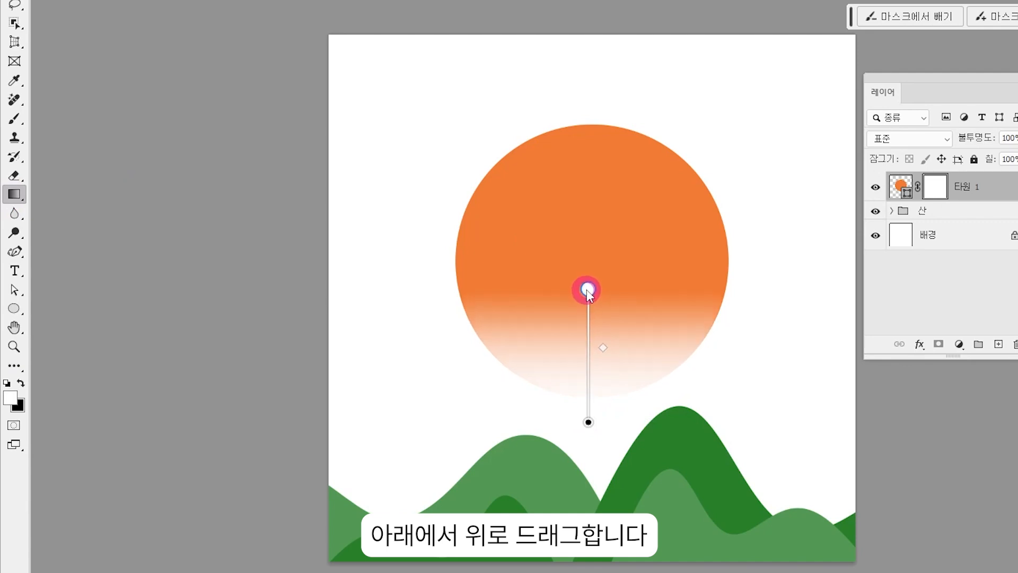
drag(587, 273, 588, 272)
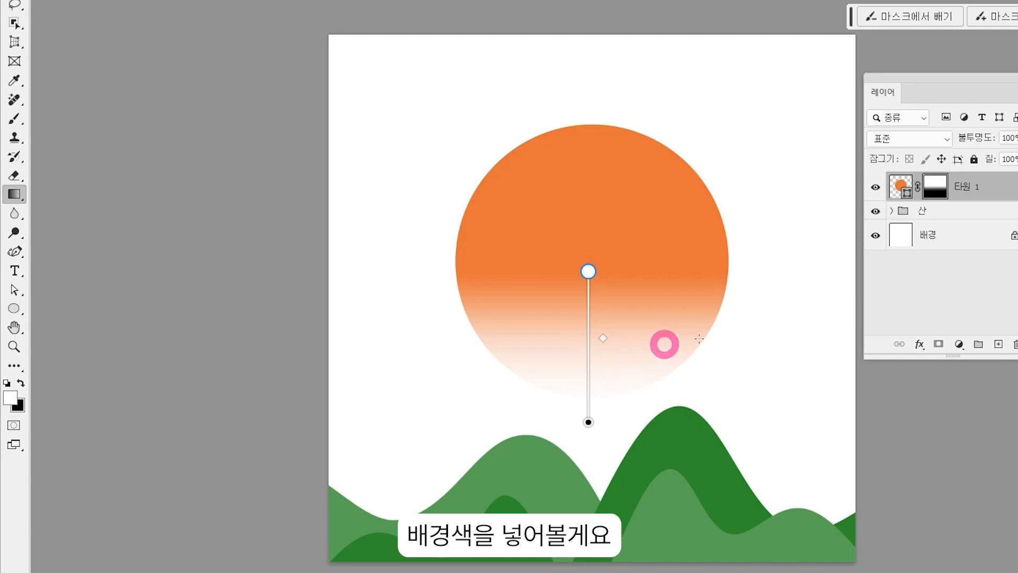
- Add a solid color fill layer in beige #fdf7e0 directly above the background layer
click(958, 242)
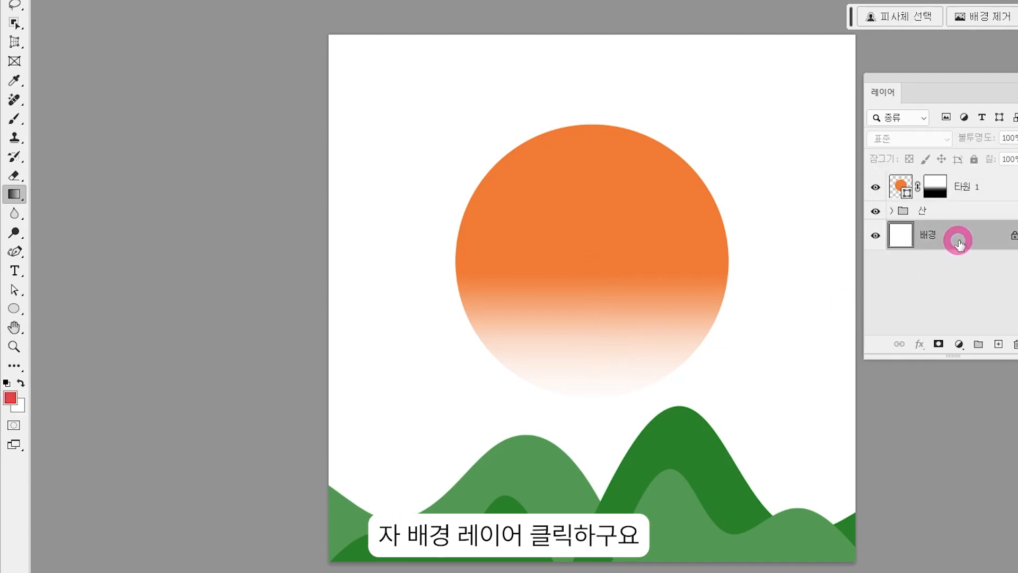
click(959, 345)
click(968, 361)
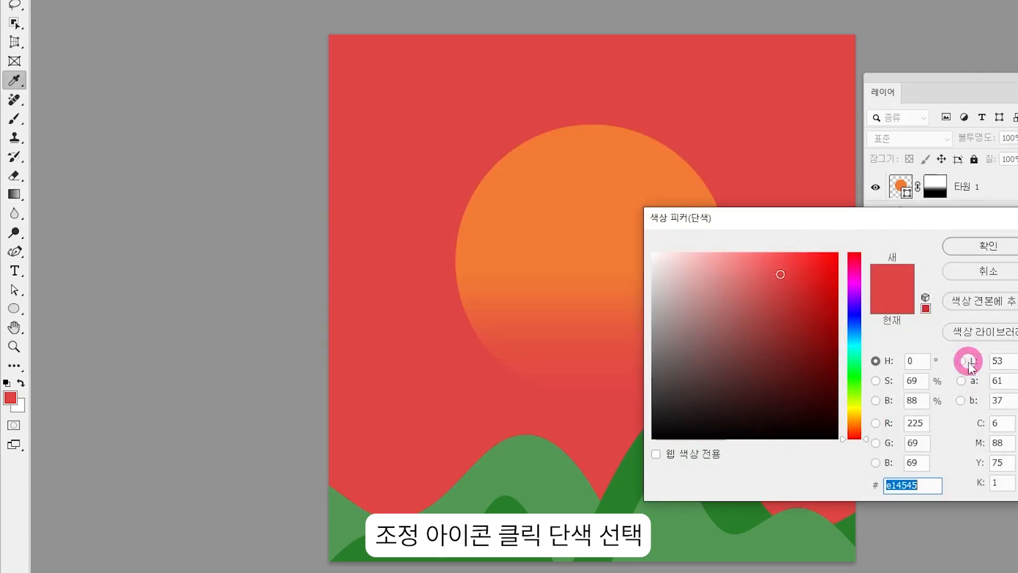
click(856, 415)
click(665, 269)
drag(664, 269, 668, 252)
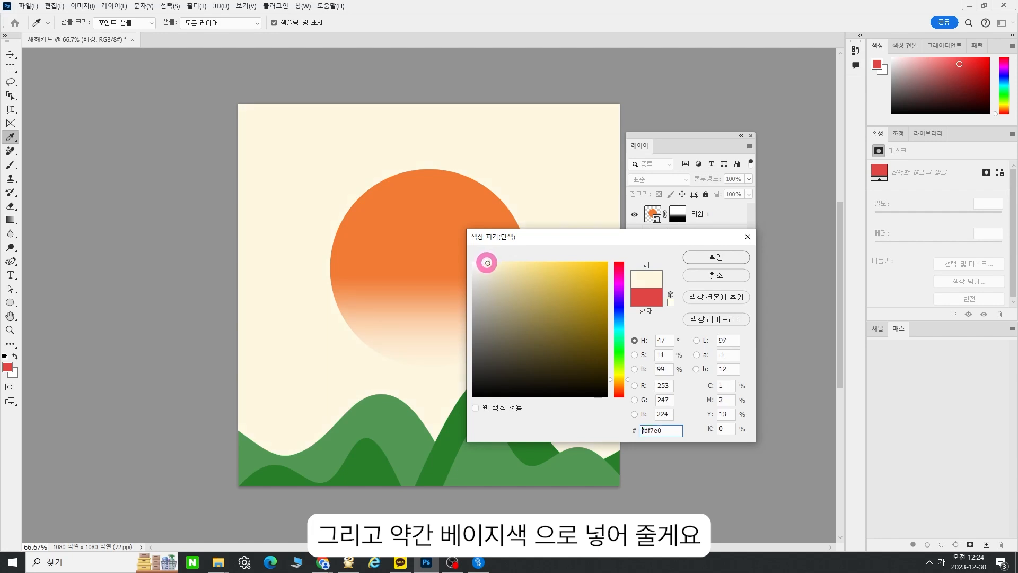
click(724, 258)
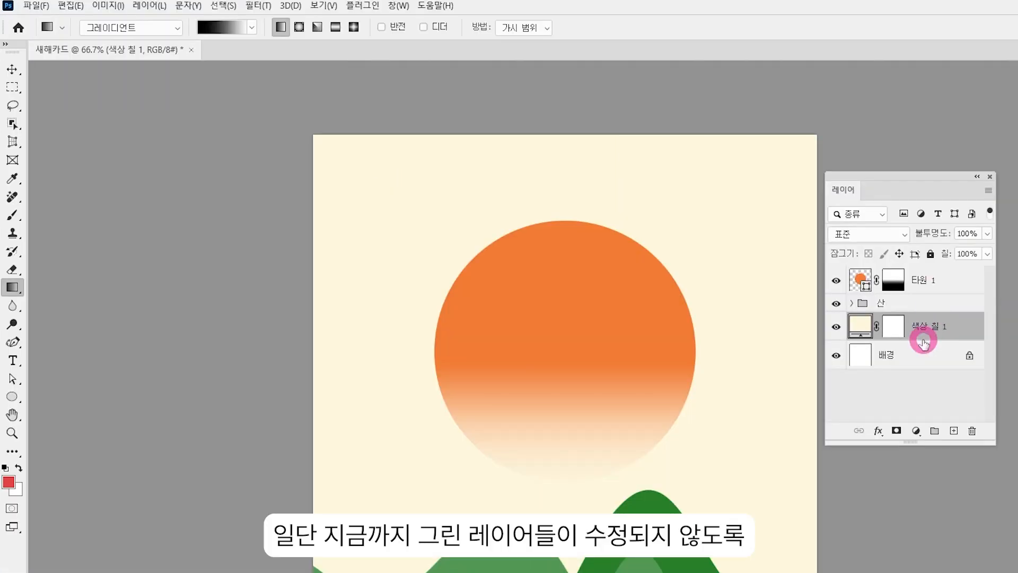
- Lock the sun circle layer, the mountain group and the beige color fill layer together
shift+click(950, 287)
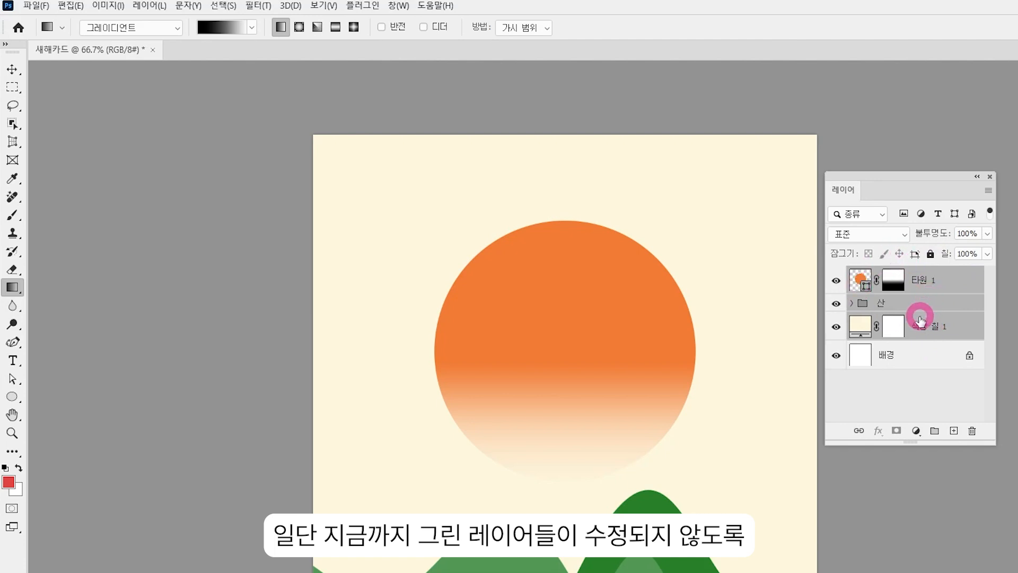
key(shift)
click(929, 254)
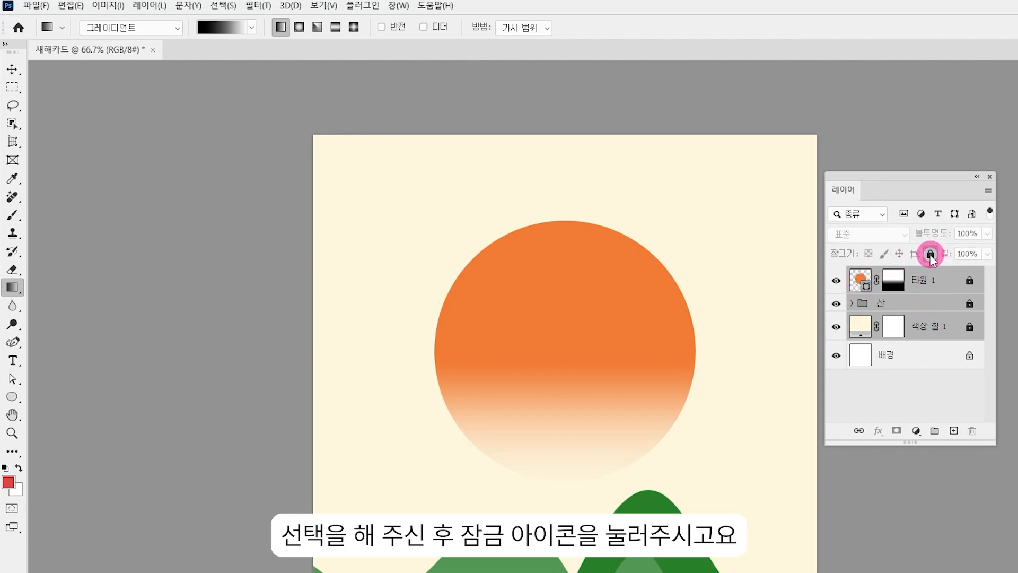
- Draw a circle about 126 x 126 pixels beside the sun's upper-left edge and change its fill to white
click(12, 396)
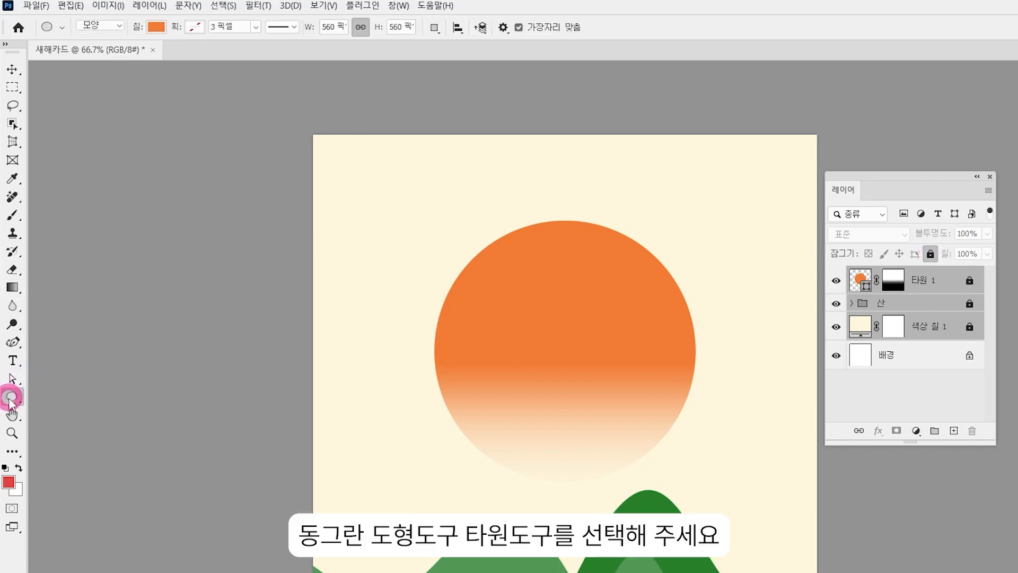
click(11, 397)
drag(423, 190, 481, 249)
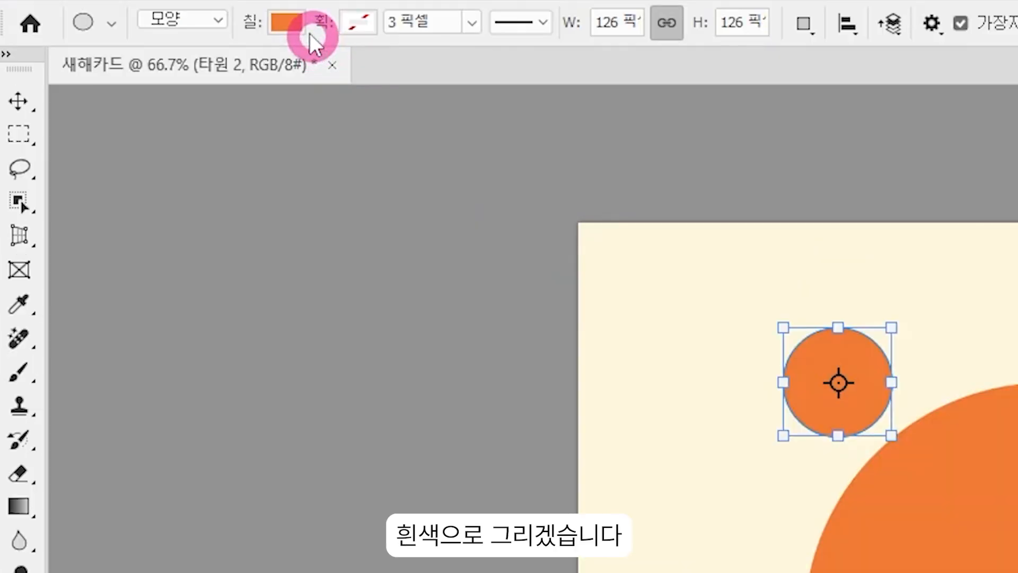
click(151, 26)
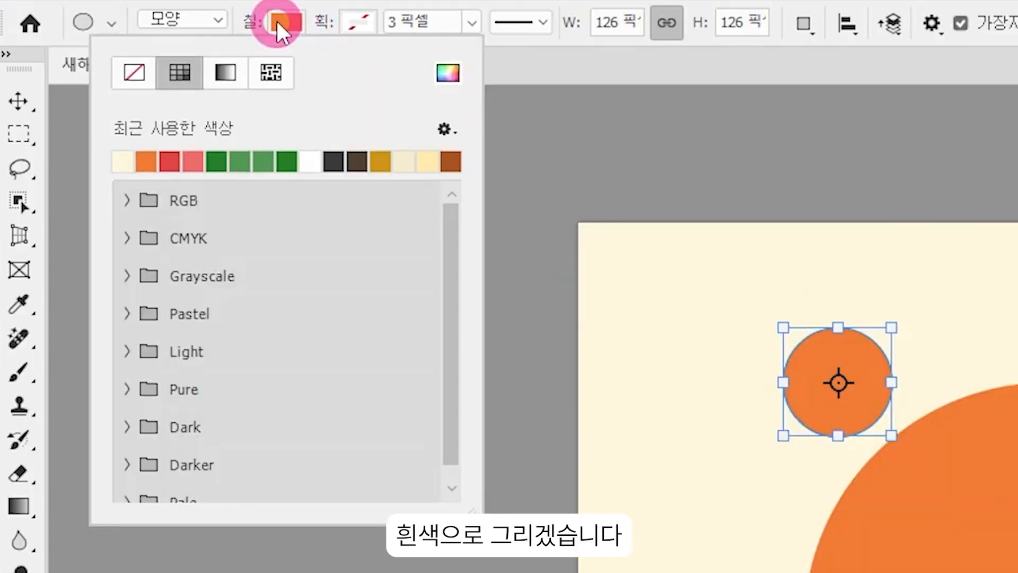
click(448, 73)
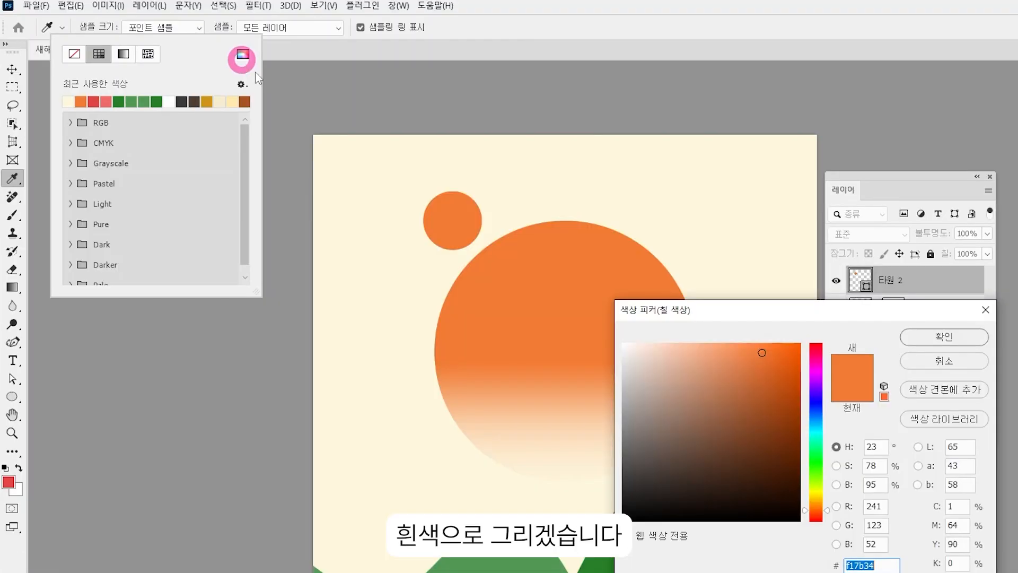
drag(682, 404, 604, 325)
click(959, 336)
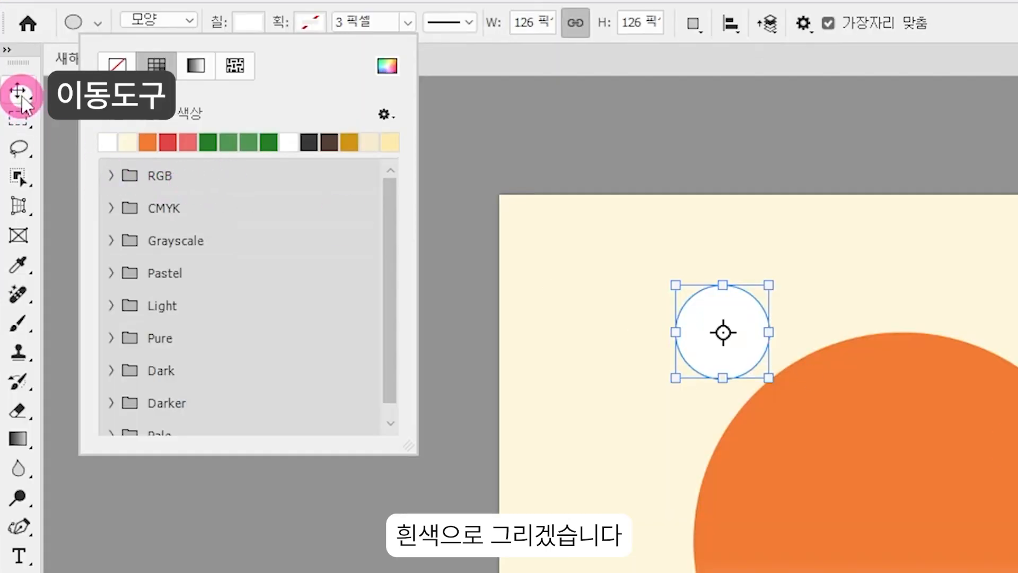
- Duplicate the white circle to its upper right and scale the copy down
click(11, 68)
drag(454, 219, 529, 174)
key(ctrl+t)
key(Return)
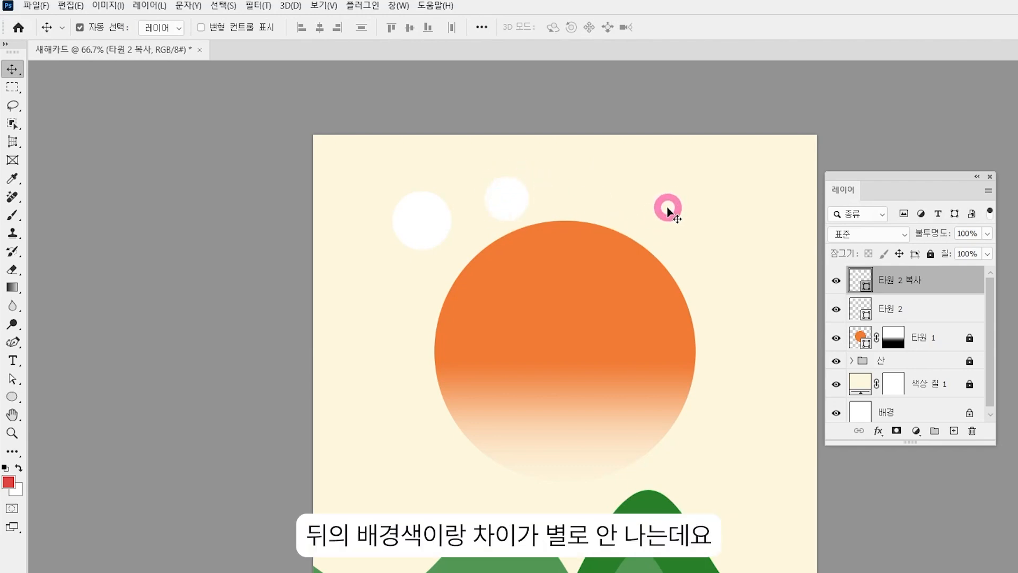
- Unlock the beige color fill layer and change its color to the darker beige #f8edc8
click(907, 383)
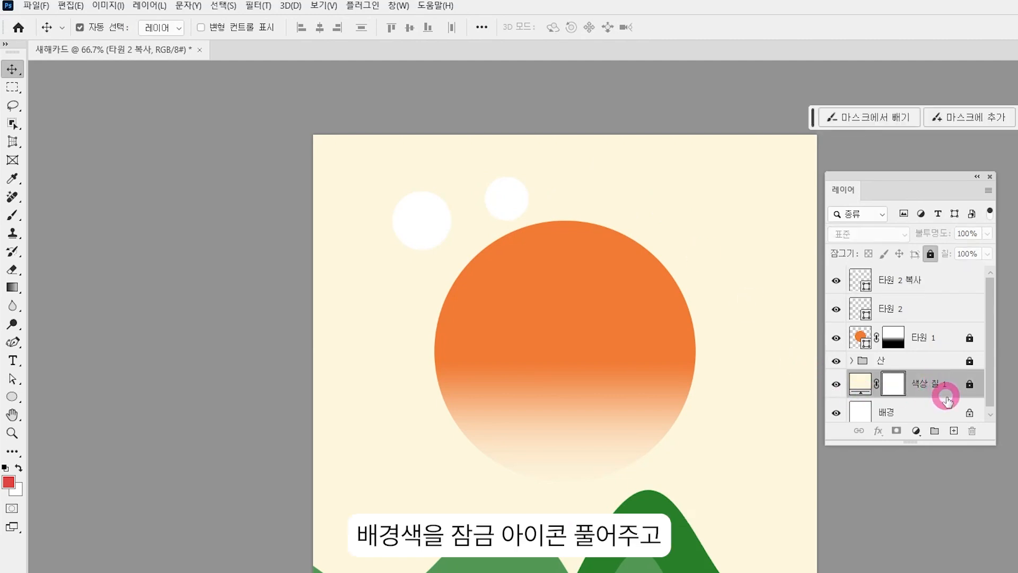
click(969, 386)
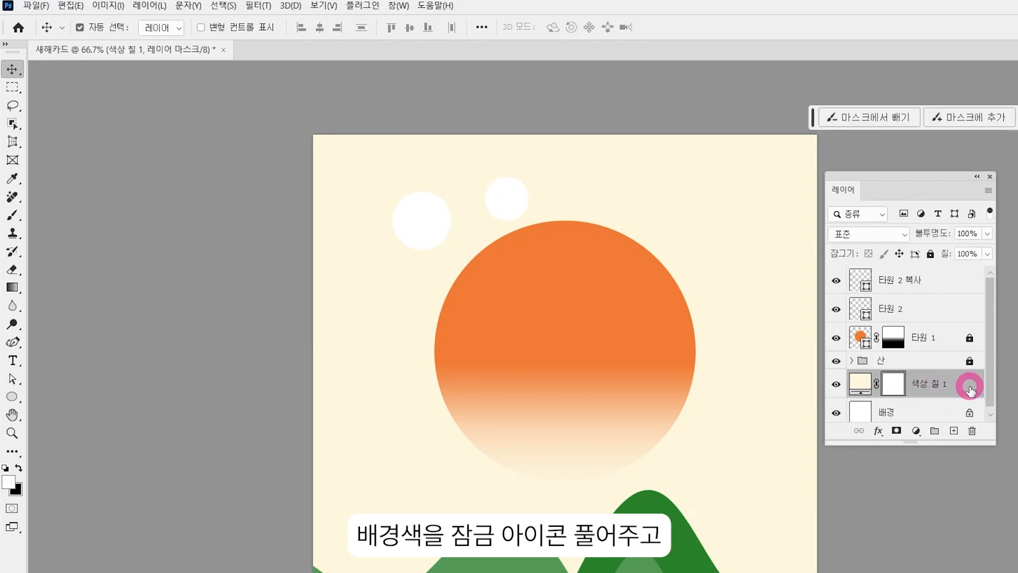
click(859, 386)
double_click(859, 387)
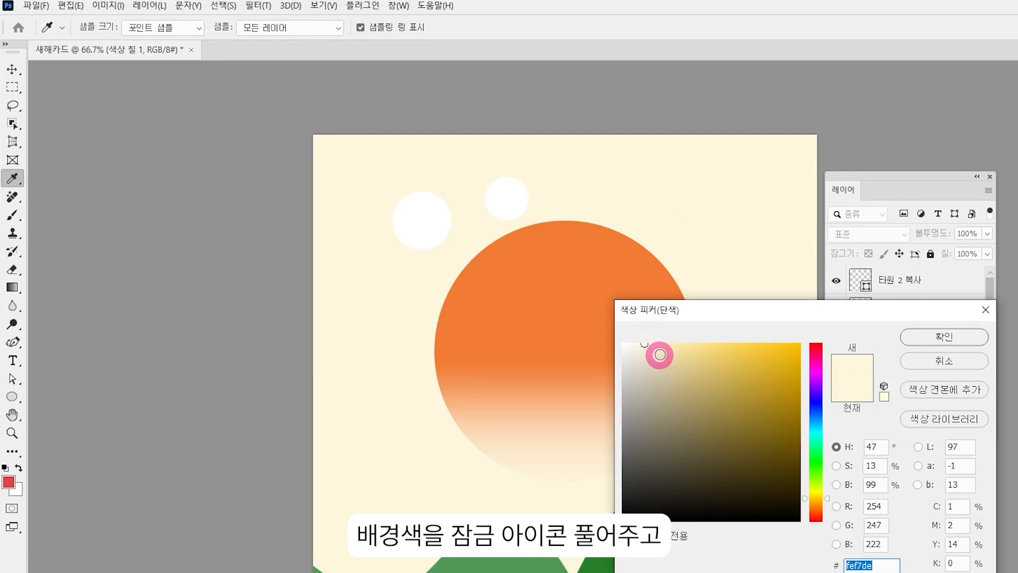
mouse_move(661, 351)
mouse_down()
mouse_move(663, 334)
mouse_move(654, 350)
mouse_up()
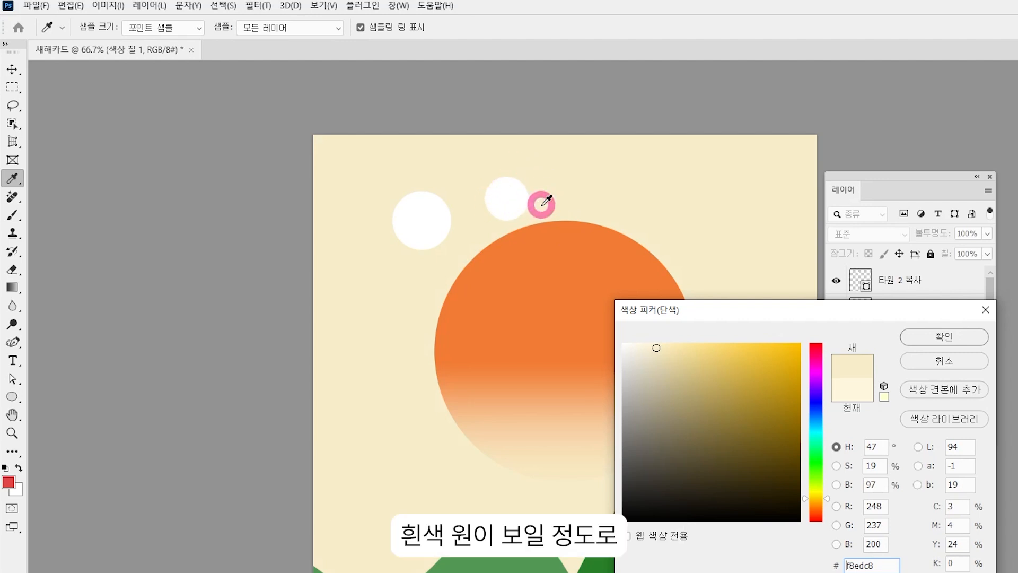
click(924, 335)
- Add a third white circle of about 75 pixels by copying, and arrange the three overlapping as a cloud with the outer circles' bottoms aligned
key(v)
drag(517, 202, 523, 318)
key(ctrl+t)
key(Return)
key(ctrl+1)
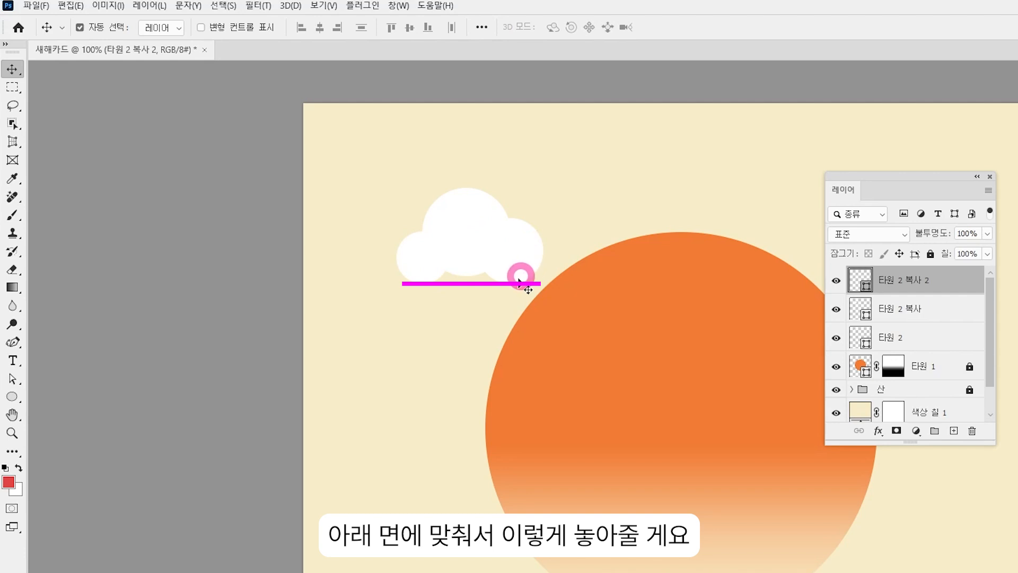
drag(469, 259, 468, 272)
- Draw a white rectangle about 218 x 45 pixels across the cloud's base and fully round its corners
drag(12, 396, 65, 404)
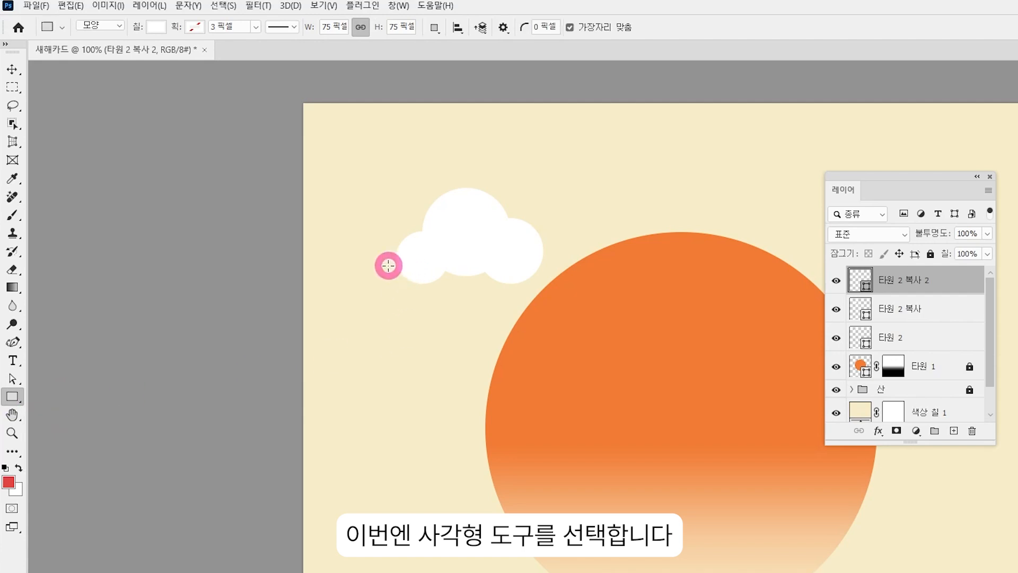
drag(392, 259, 545, 290)
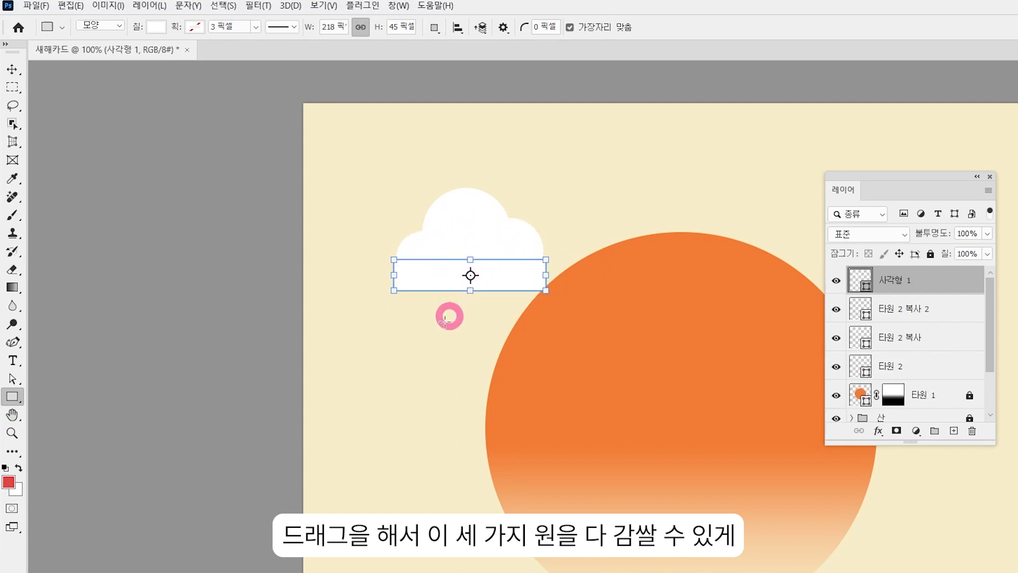
key(ctrl+plus)
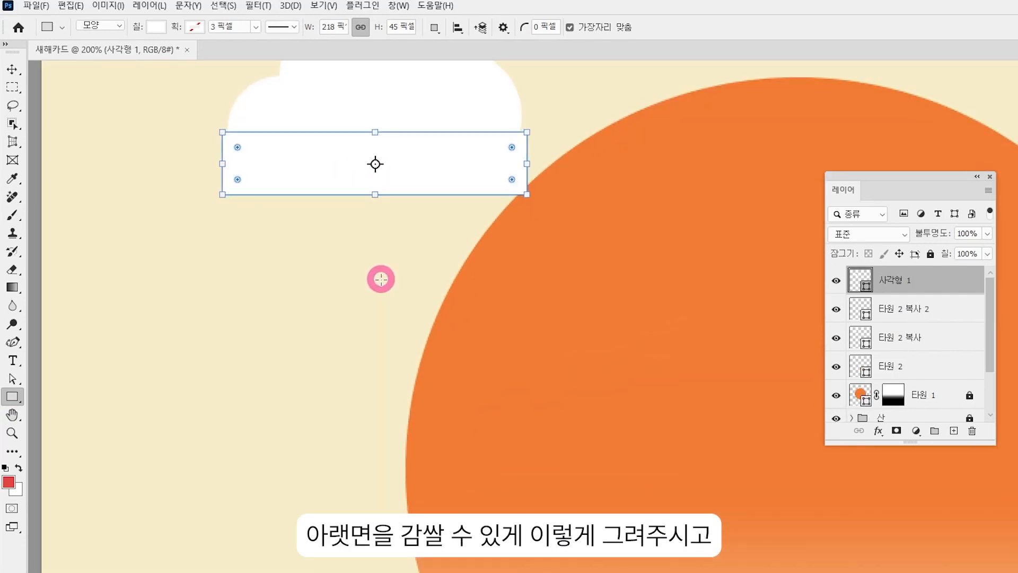
drag(381, 279, 439, 459)
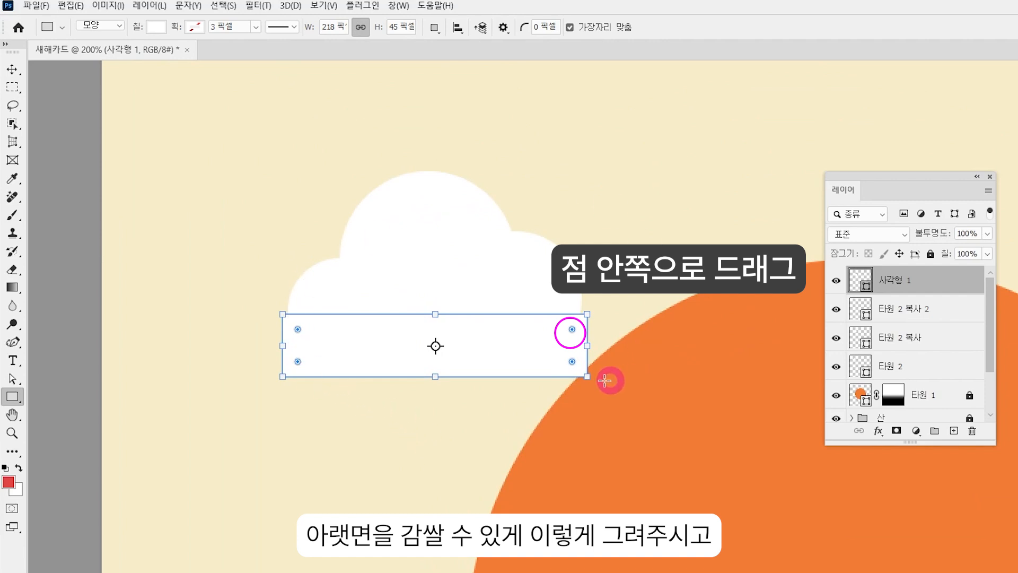
drag(573, 330, 384, 366)
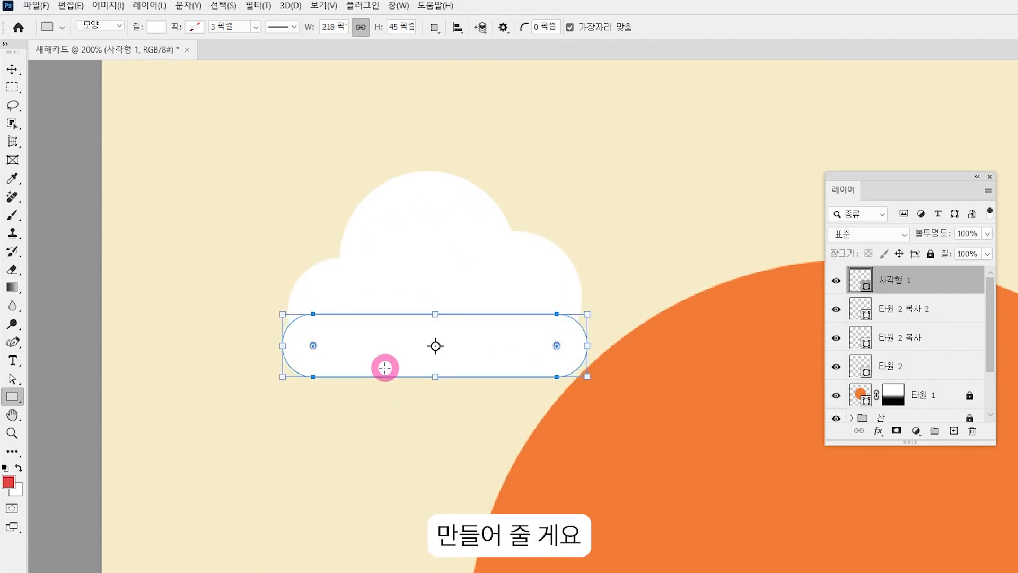
- Reduce the rounded bar's height to about 27 pixels and move it up onto the cloud's base
drag(435, 314, 430, 335)
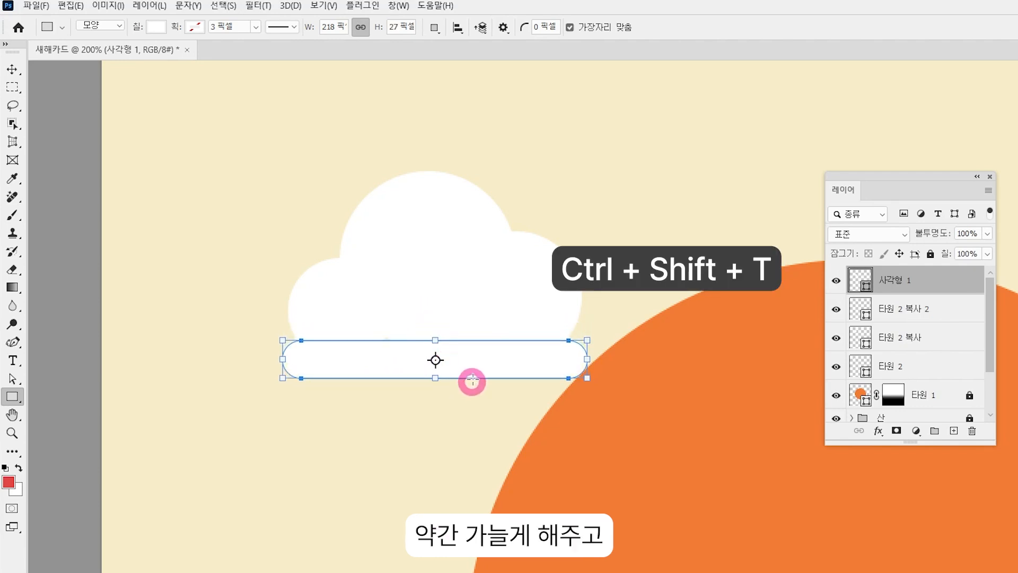
drag(497, 356, 496, 349)
key(ctrl+z)
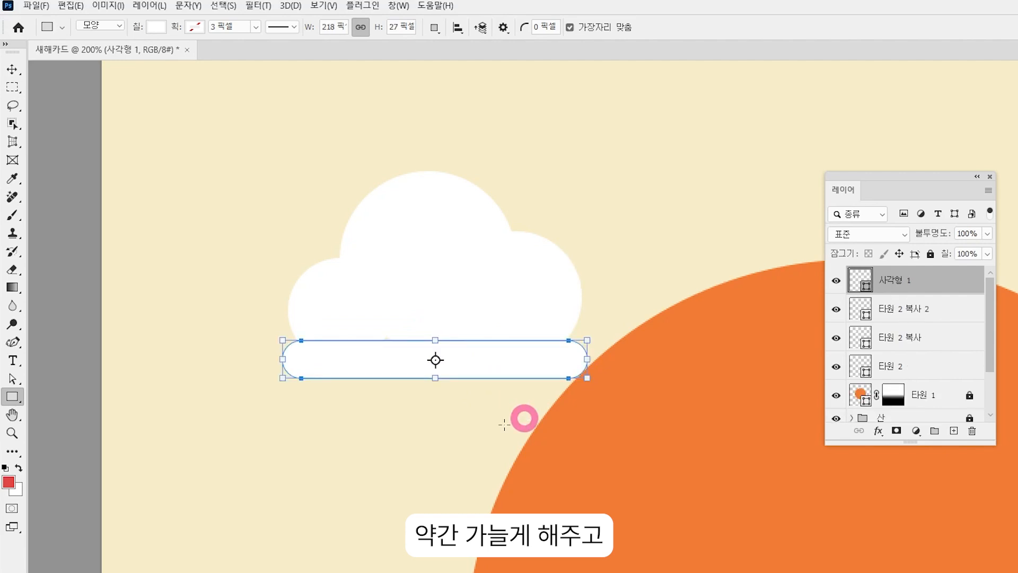
click(12, 68)
drag(413, 367, 408, 351)
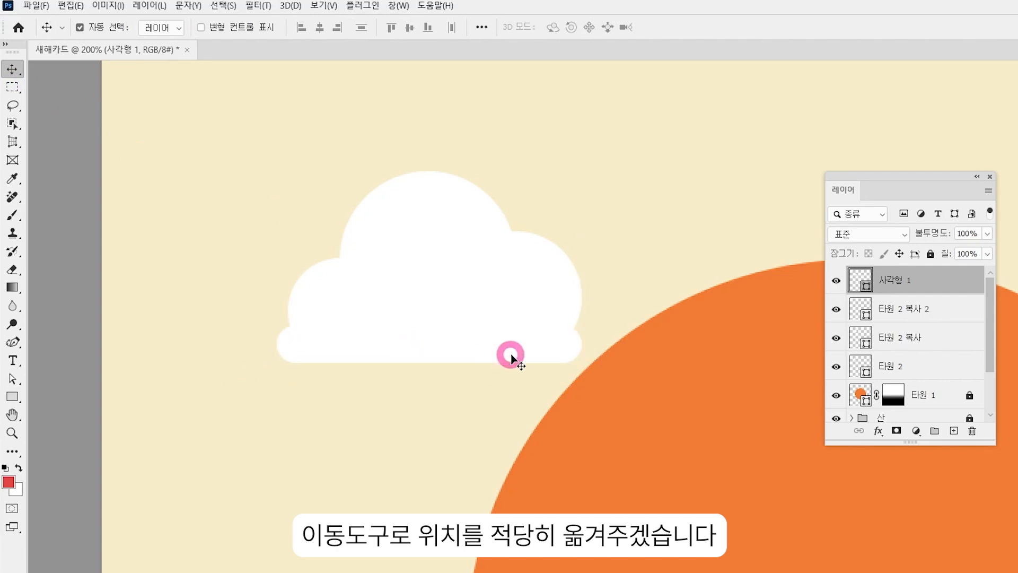
- Widen the rounded bar with Free Transform so both ends extend slightly beyond the cloud's circles
key(ctrl+t)
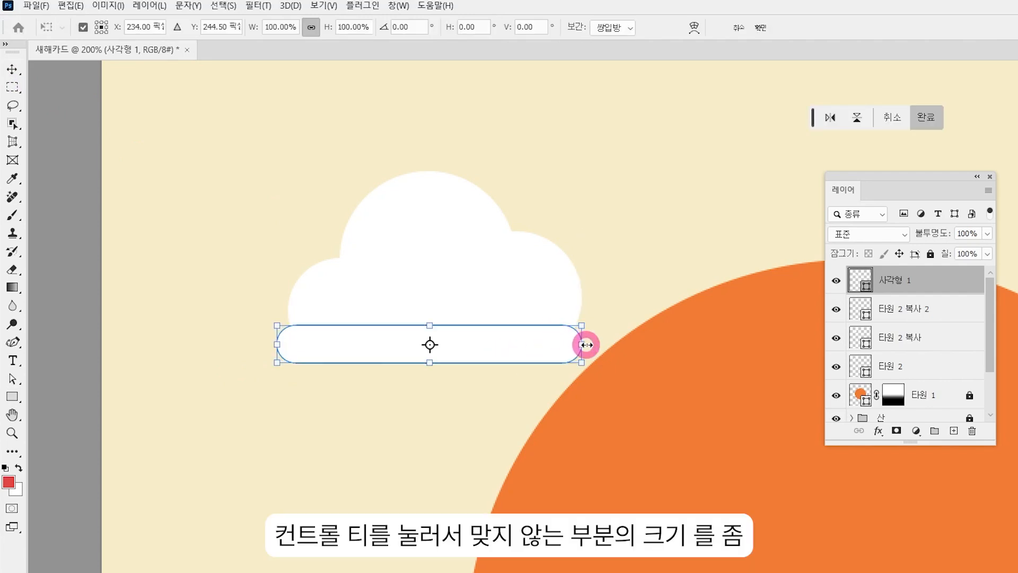
key(ctrl+shift+t)
drag(584, 344, 589, 343)
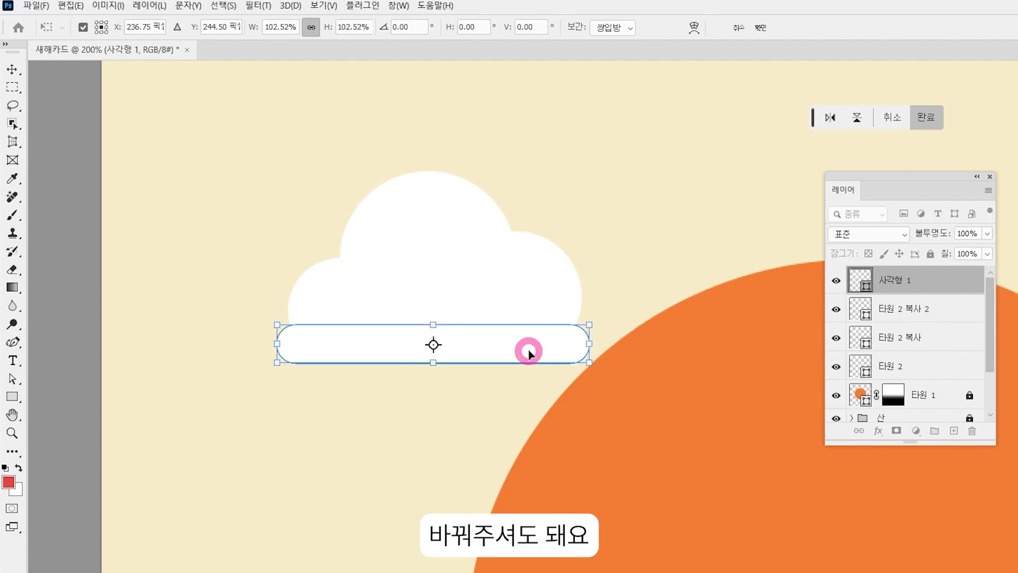
drag(275, 343, 260, 344)
key(Return)
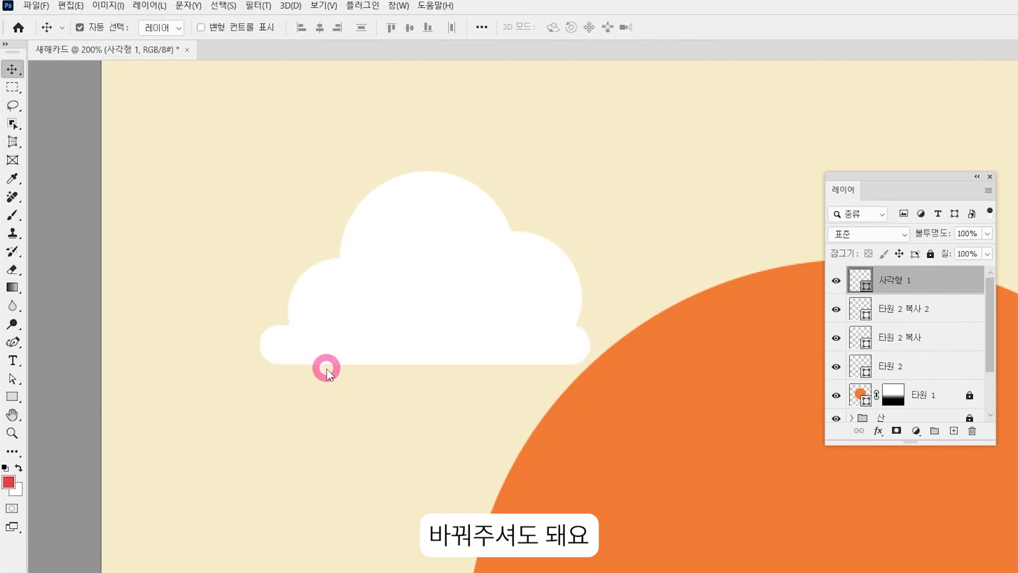
- Merge the three white circle layers and the rounded bar into one layer and rename it 구름
key(ctrl+minus)
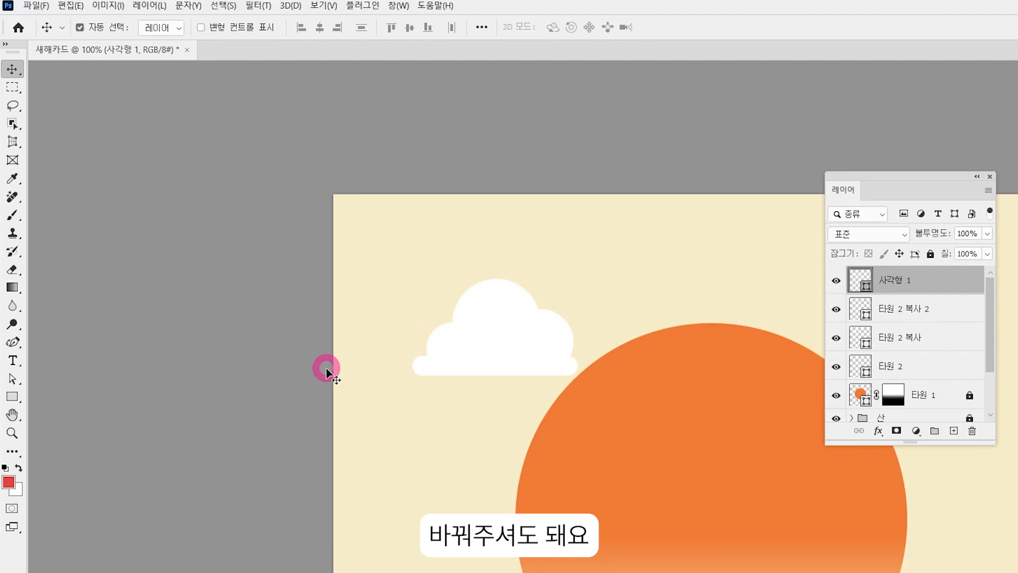
drag(535, 356, 376, 273)
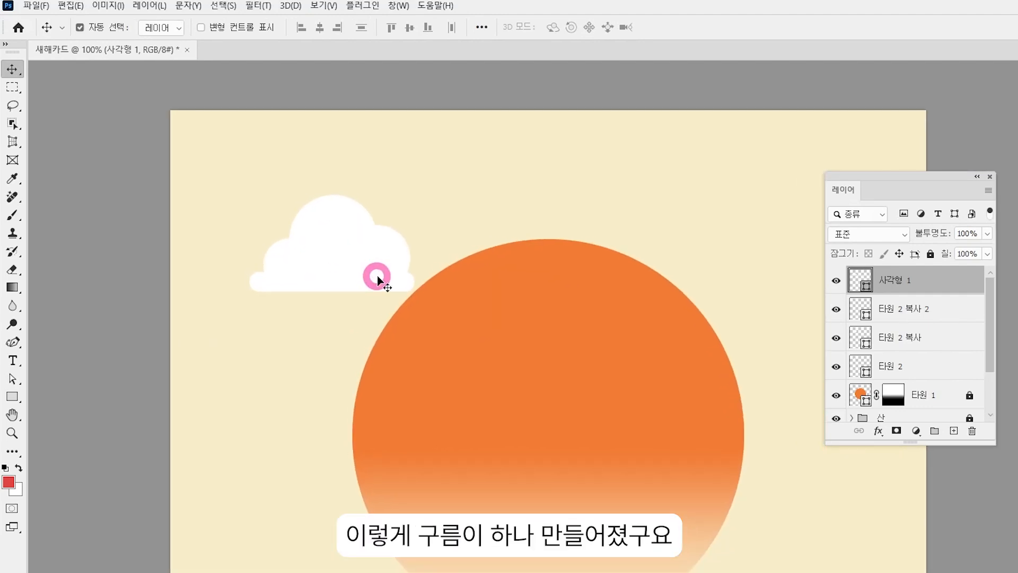
shift+click(930, 365)
key(ctrl+e)
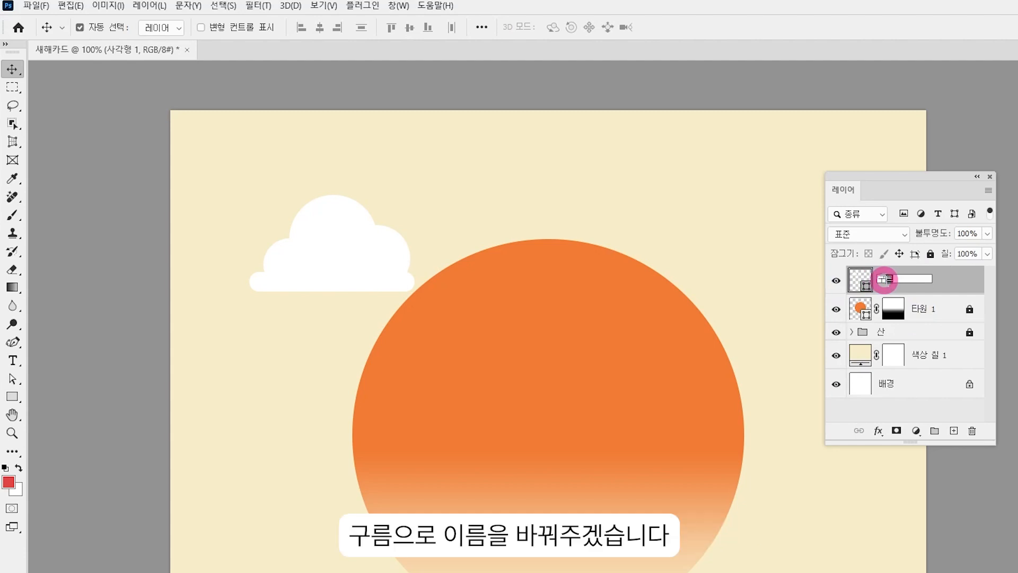
key(Return)
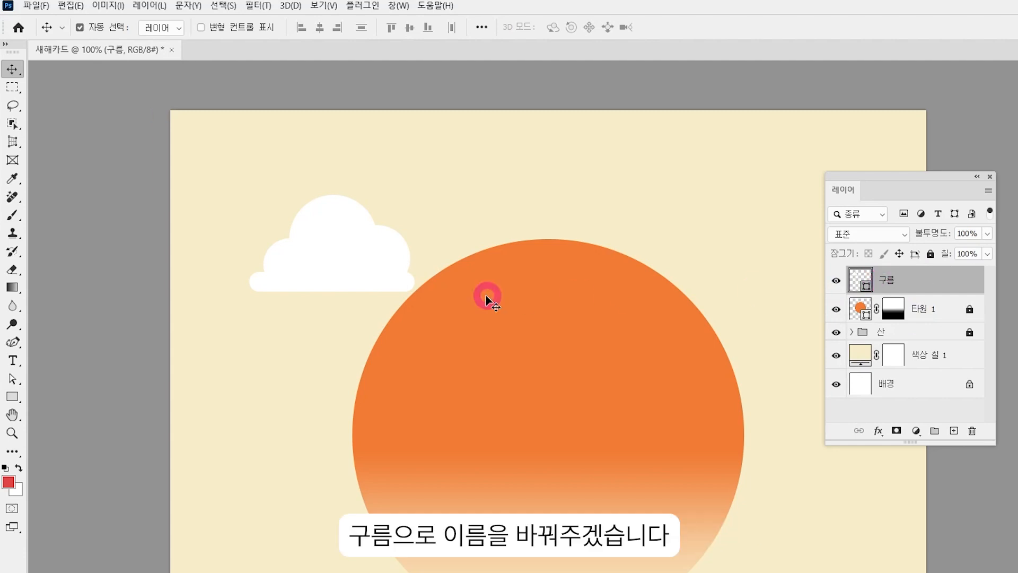
- Move the cloud down so it overlaps the sun's left edge, and place a smaller copy to the sun's upper right
key(ctrl+minus)
drag(532, 336, 429, 243)
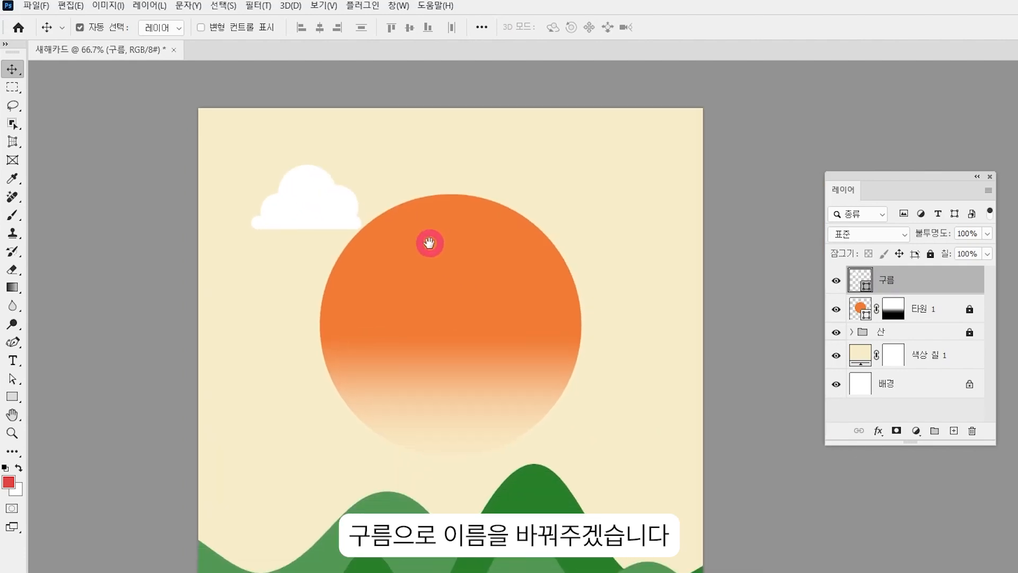
drag(304, 191, 315, 227)
drag(313, 229, 604, 190)
key(ctrl+t)
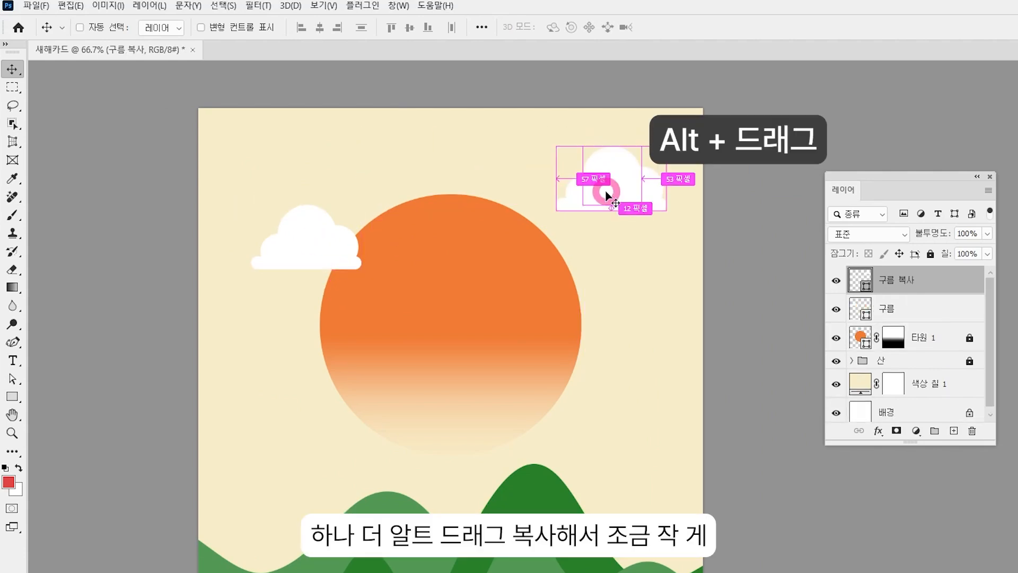
drag(555, 145, 582, 165)
key(Return)
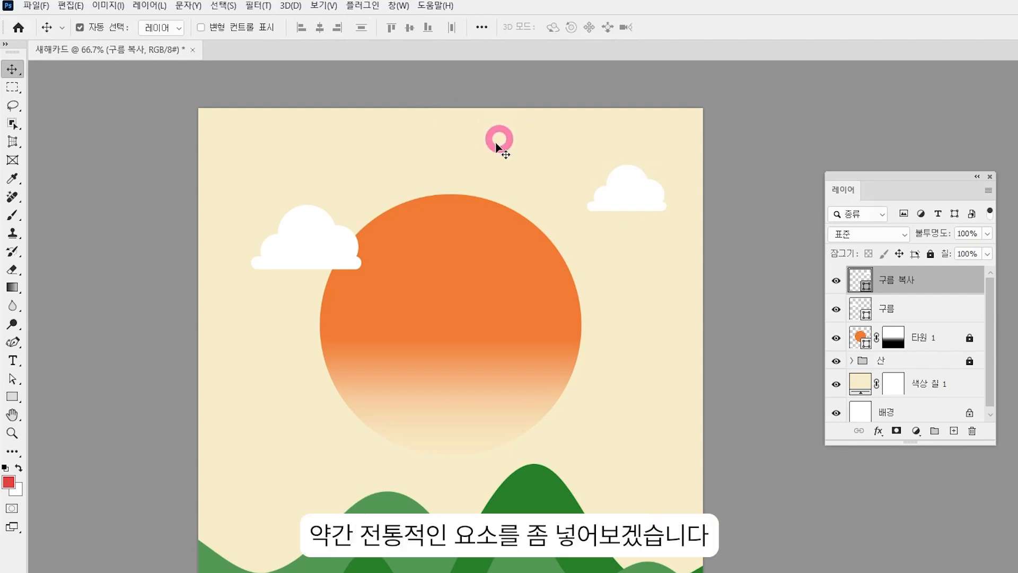
- Draw a narrow vertical rectangle about 28 by 107 pixels across the canvas's top edge and fill it with pink #e65c7c
click(12, 397)
drag(412, 99, 423, 149)
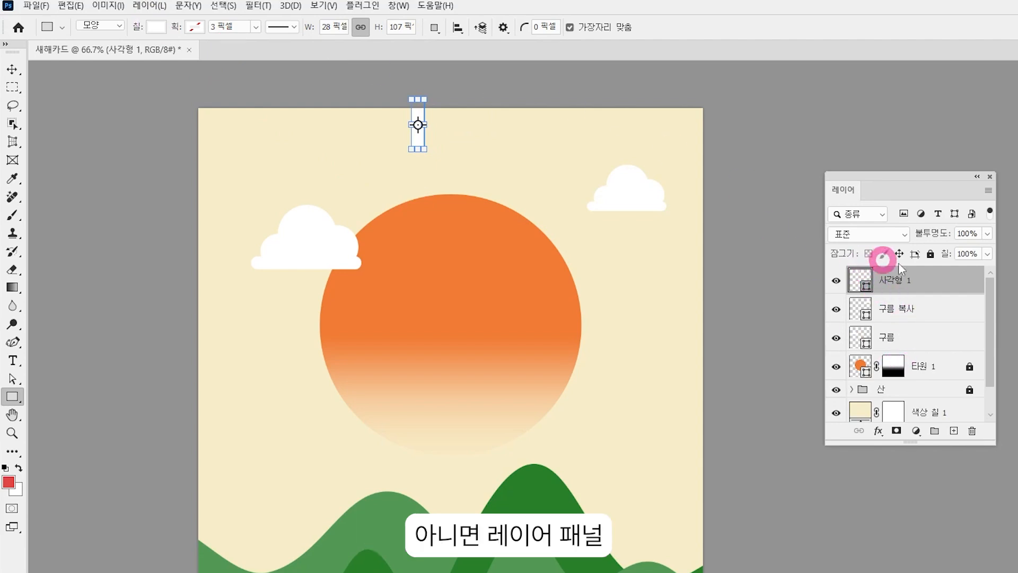
double_click(861, 285)
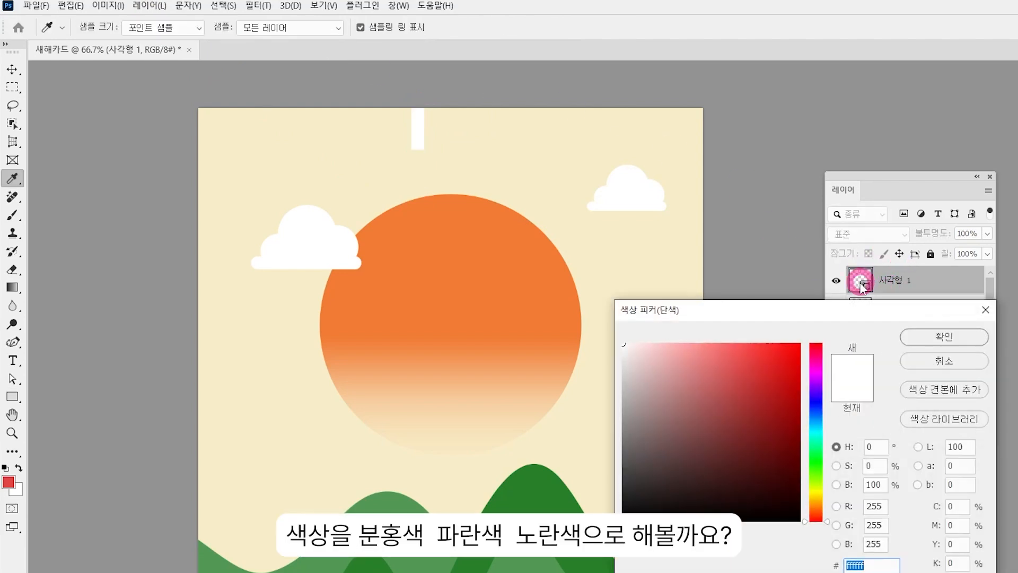
click(821, 365)
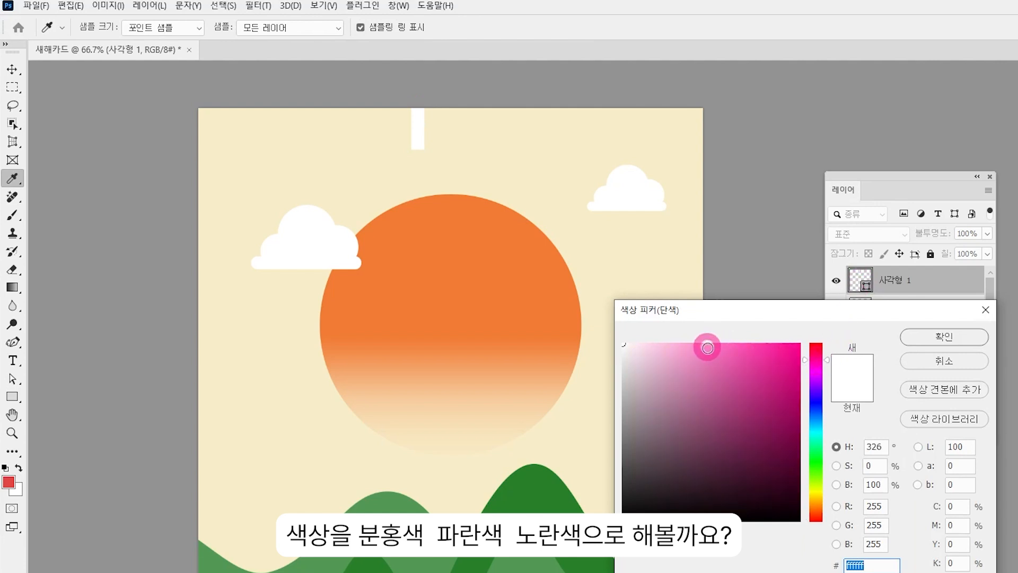
click(686, 344)
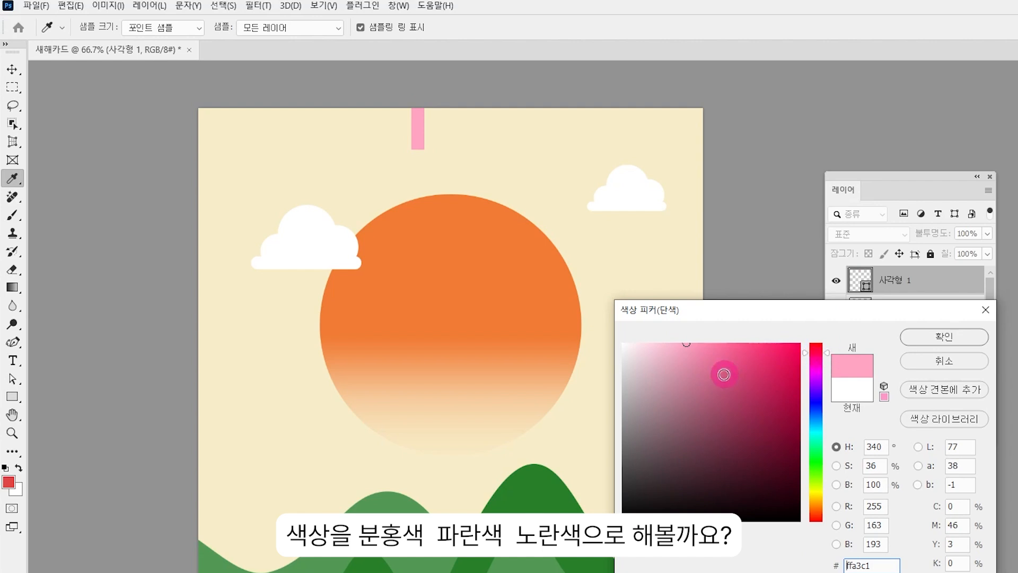
click(729, 360)
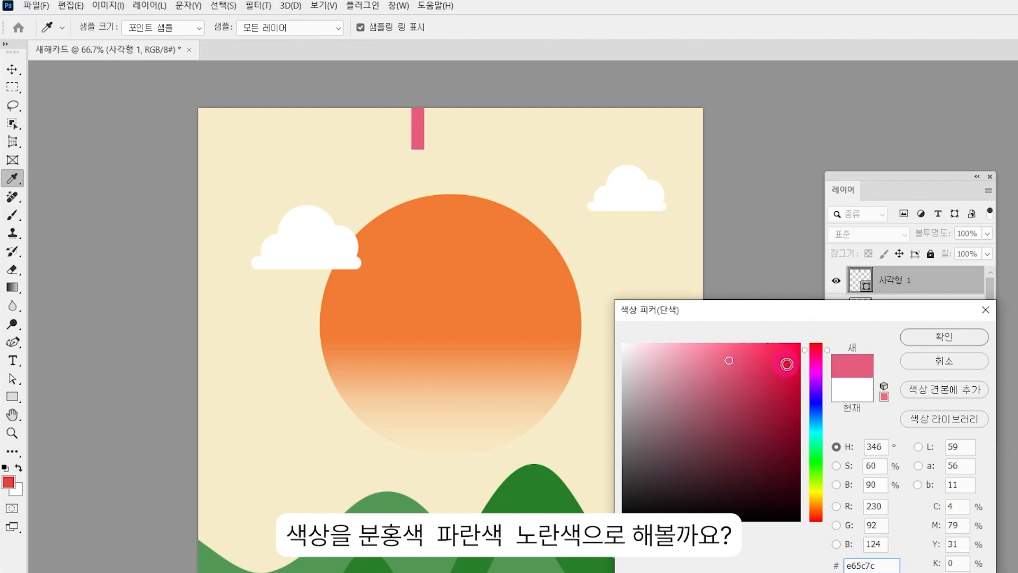
click(916, 338)
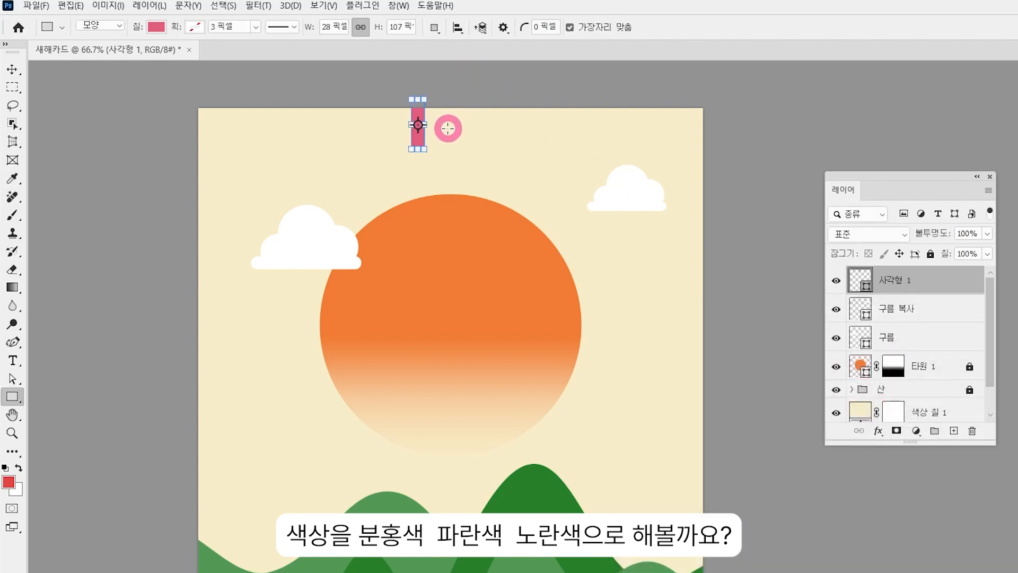
- Duplicate the pink bar twice in a row beside it and recolor the middle copy blue #4091ca
click(11, 70)
drag(412, 133, 448, 150)
click(858, 310)
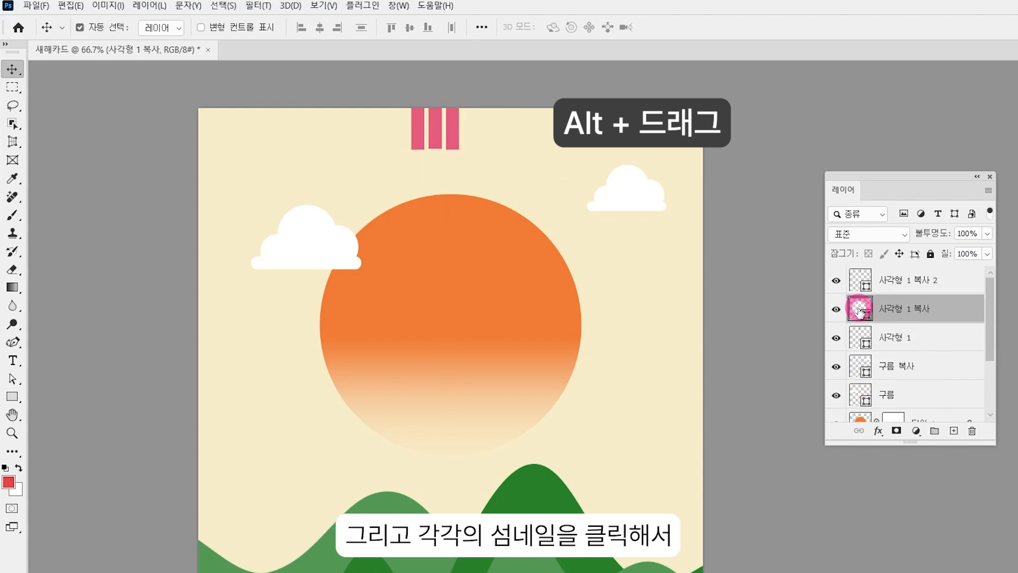
double_click(859, 311)
click(813, 410)
click(713, 388)
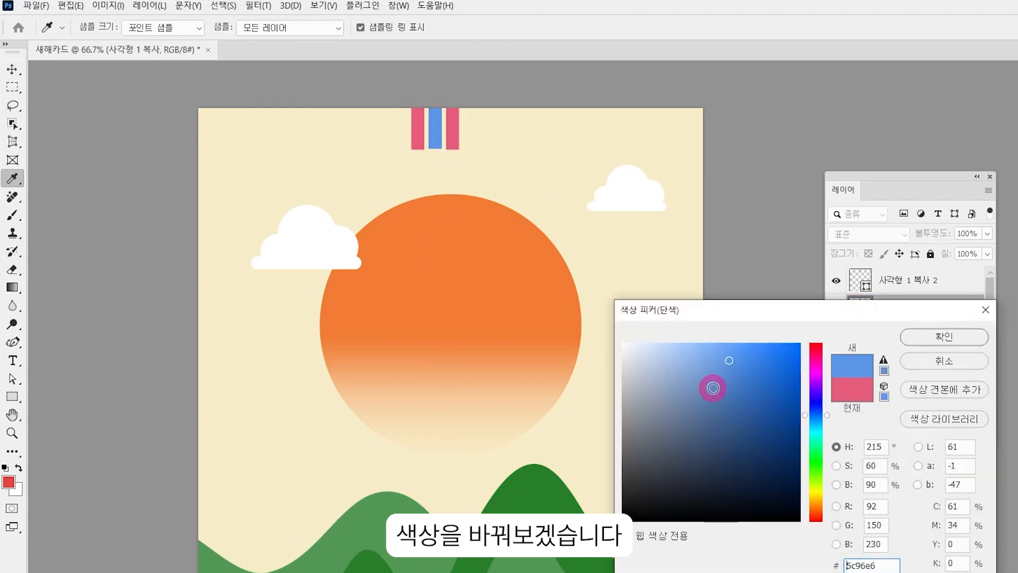
click(715, 374)
click(817, 420)
click(935, 336)
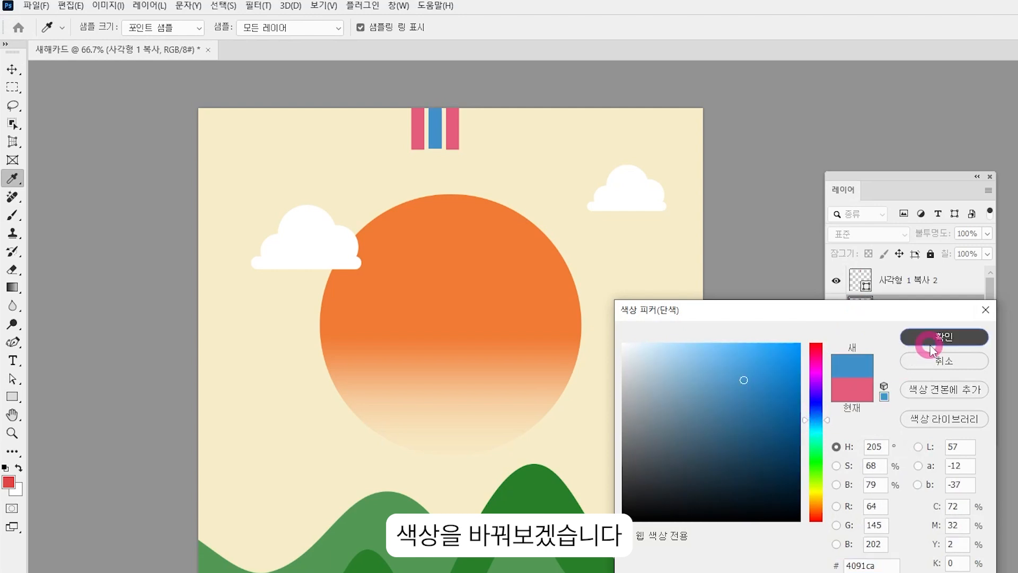
- Recolor the third bar to a golden yellow
click(862, 279)
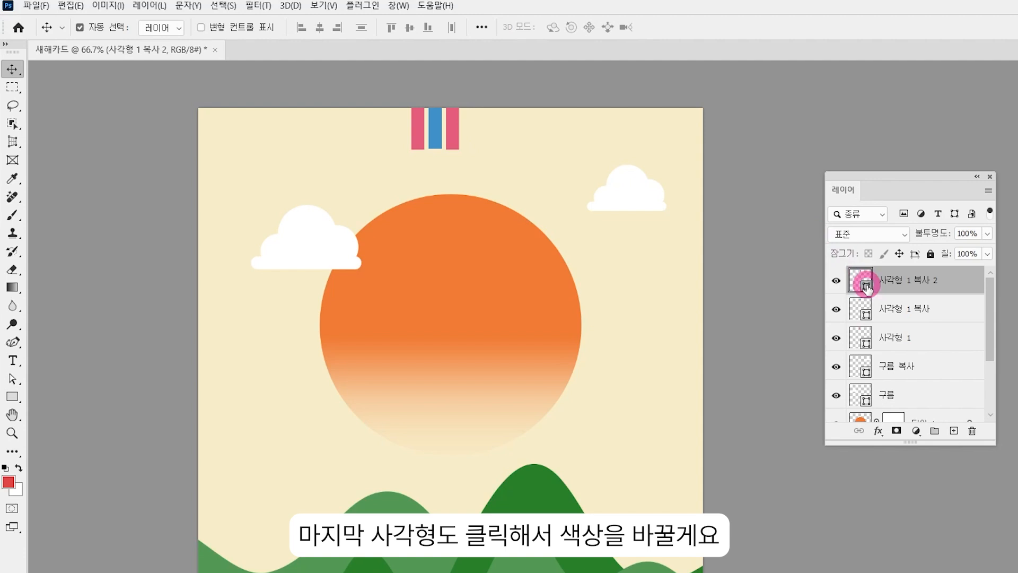
double_click(866, 286)
click(816, 504)
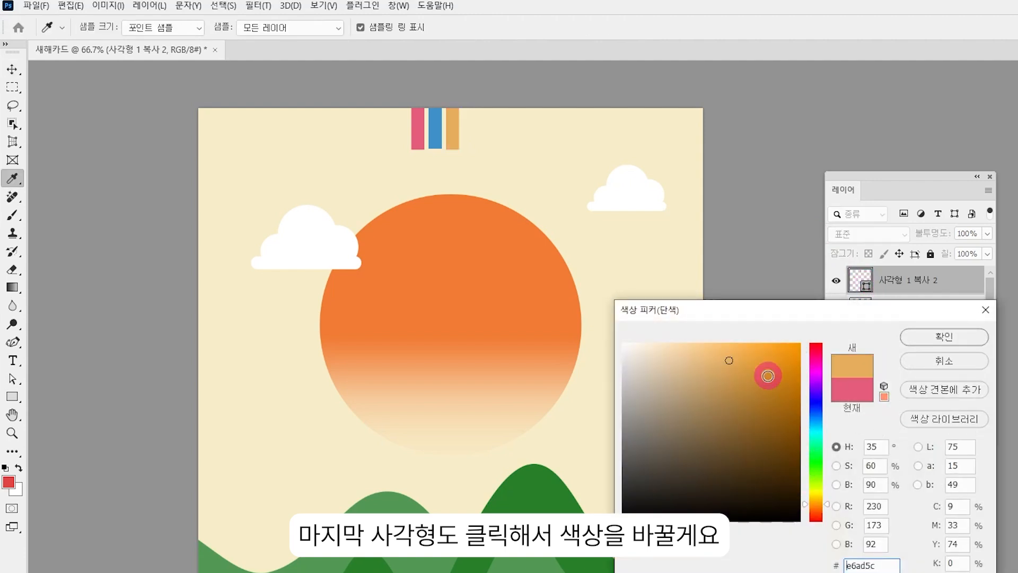
click(764, 360)
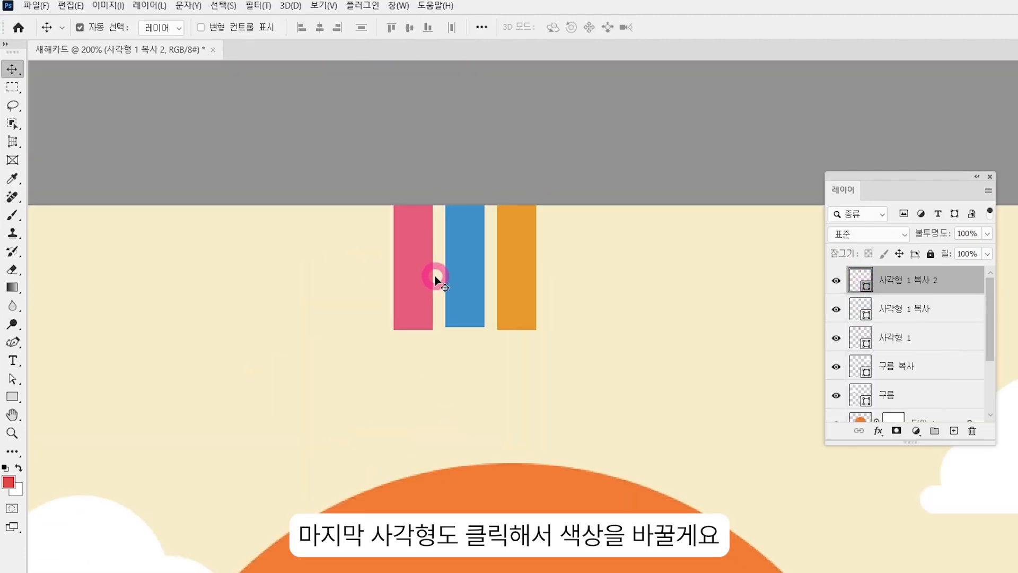
- Move the pink and yellow bars flush against the blue bar's sides, with all three bottom edges aligned
click(429, 279)
drag(429, 279, 440, 278)
drag(528, 263, 517, 265)
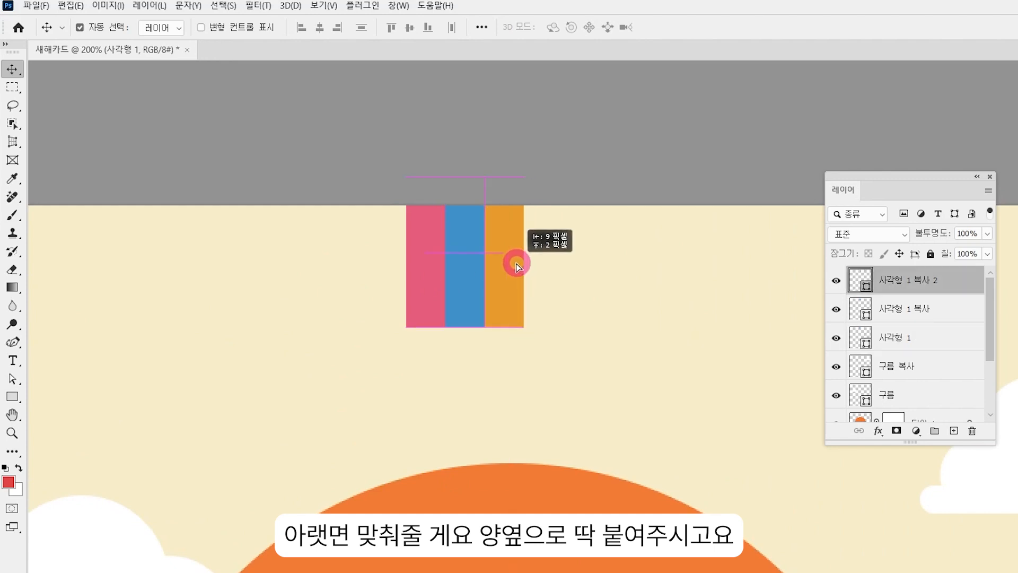
- Select the pink, blue and yellow bars together and link their layers
click(416, 289)
shift+click(466, 275)
shift+click(505, 262)
click(845, 419)
click(856, 431)
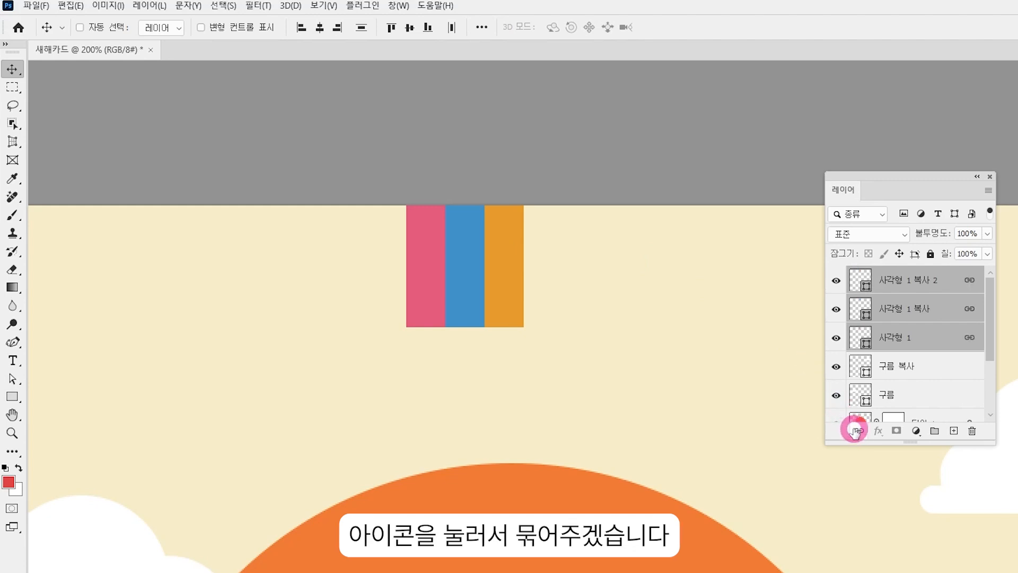
- Center the linked stripes horizontally at the card's top edge, shifting them slightly up, and deselect them
key(ctrl+minus)
key(ctrl+minus)
scroll(609, 318, down, 2)
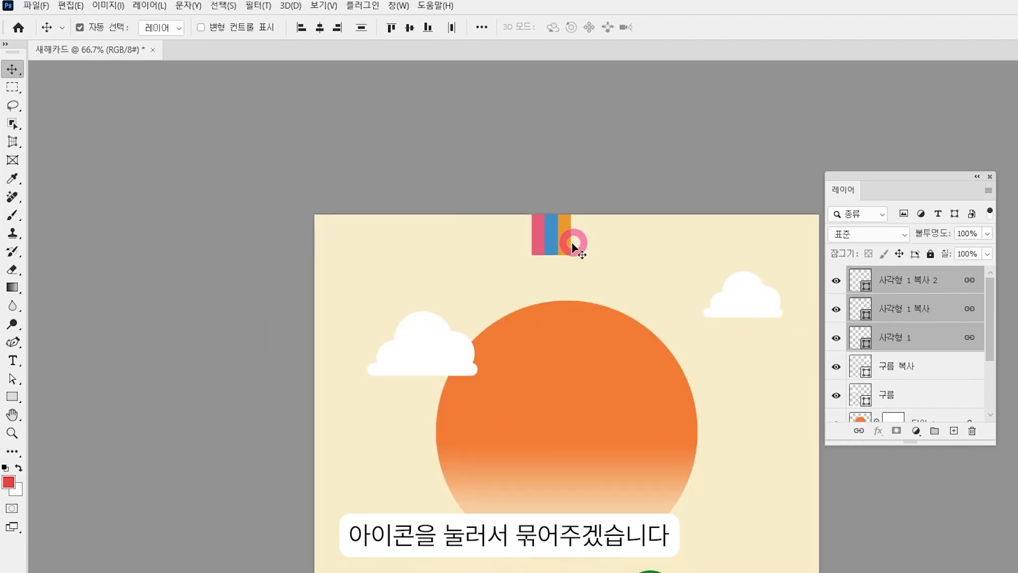
mouse_move(553, 237)
mouse_down()
mouse_move(565, 237)
mouse_move(557, 272)
mouse_move(567, 277)
mouse_move(569, 229)
mouse_up()
click(289, 543)
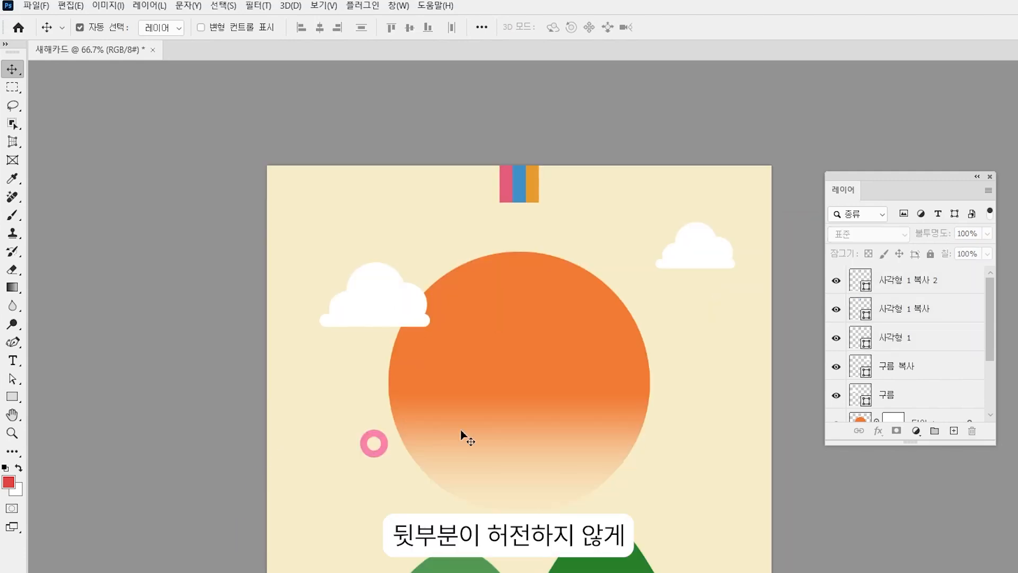
- Draw a circle about 235 pixels wide over the sun's lower-left edge and fill it with the card's beige background color
scroll(821, 570, down, 1)
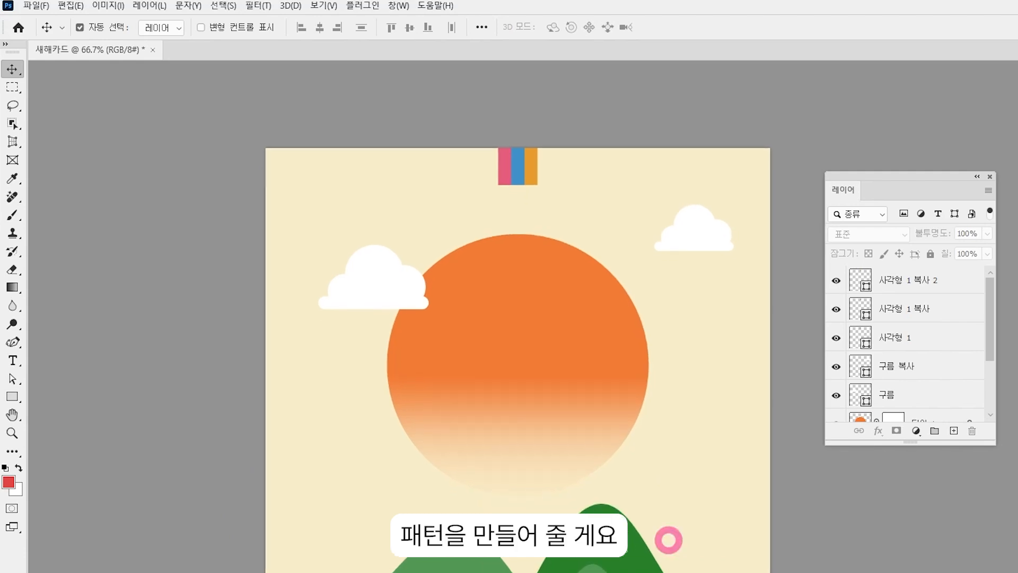
drag(12, 396, 59, 407)
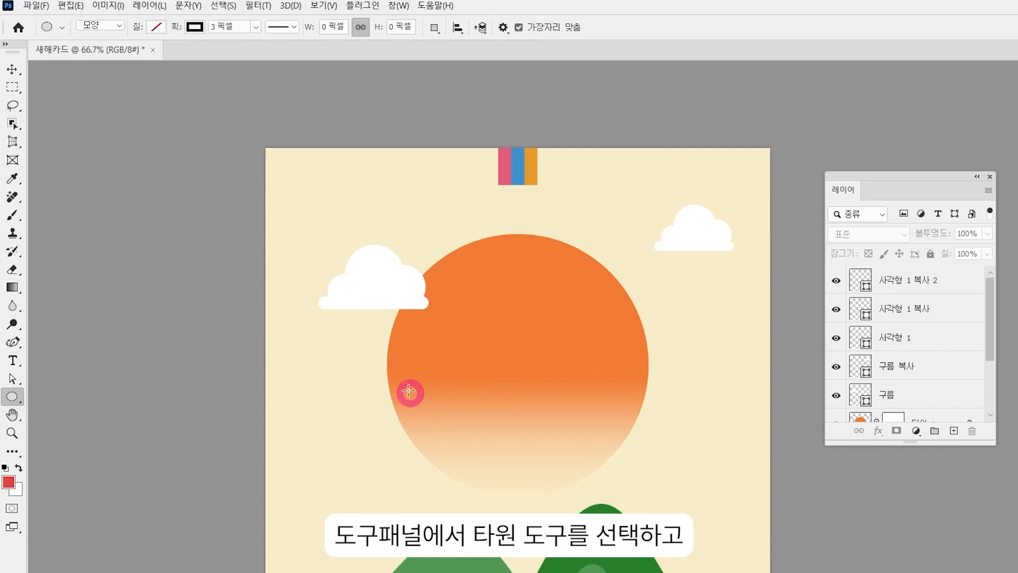
drag(323, 349, 432, 462)
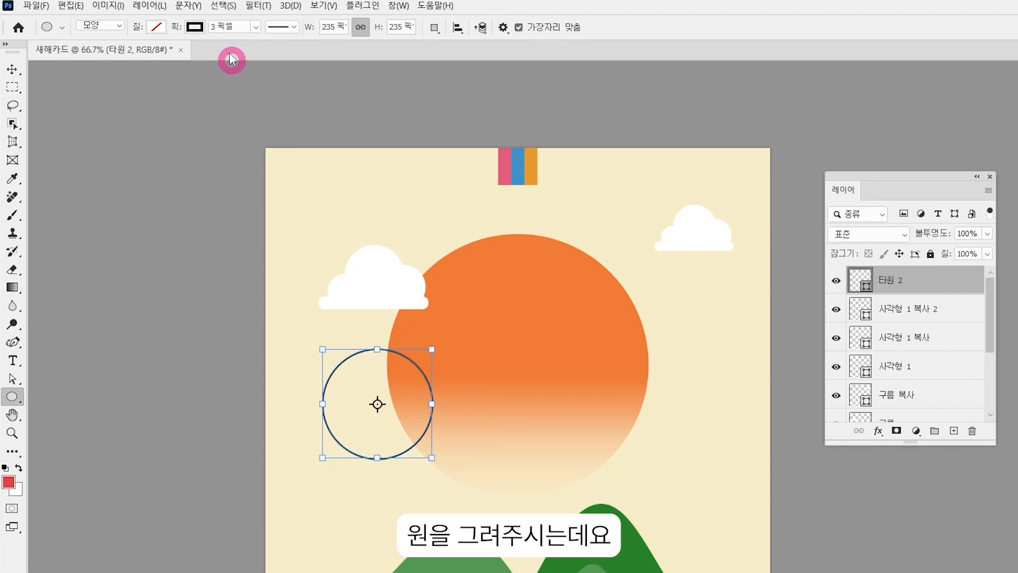
click(155, 29)
click(243, 56)
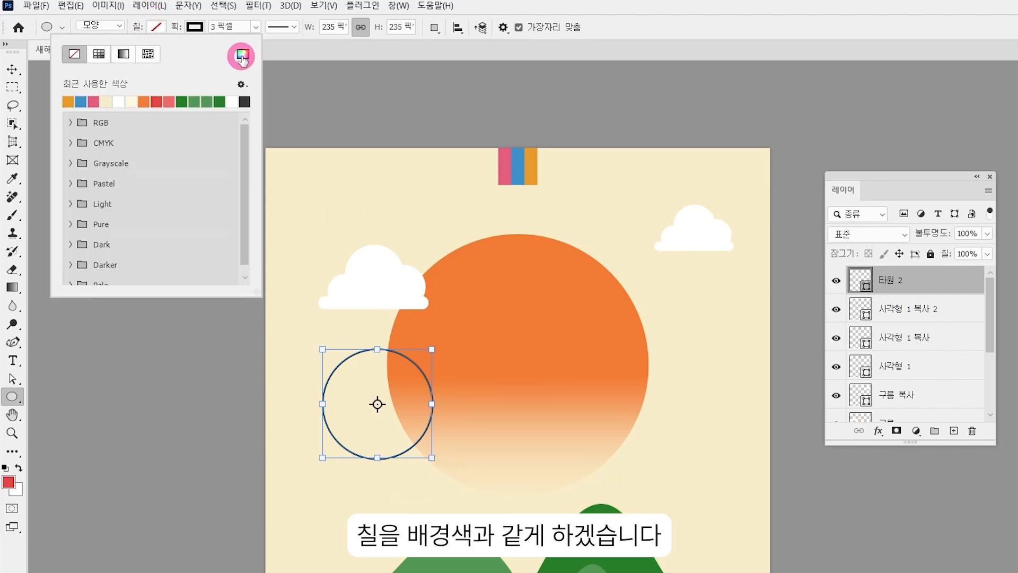
drag(364, 209, 377, 187)
click(915, 335)
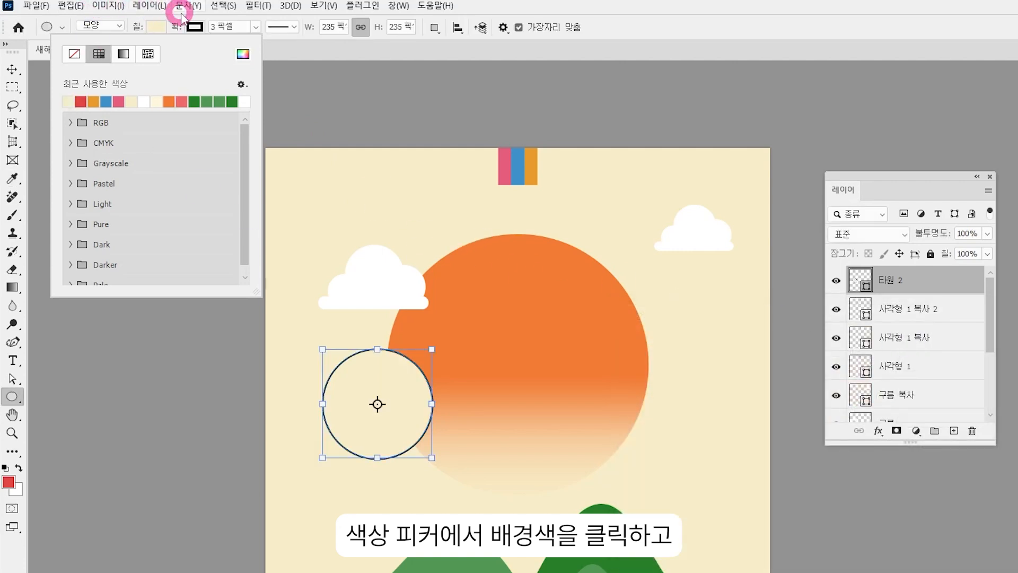
- Give the circle a 5-pixel outline in a beige darker than the background and move it slightly down
click(192, 27)
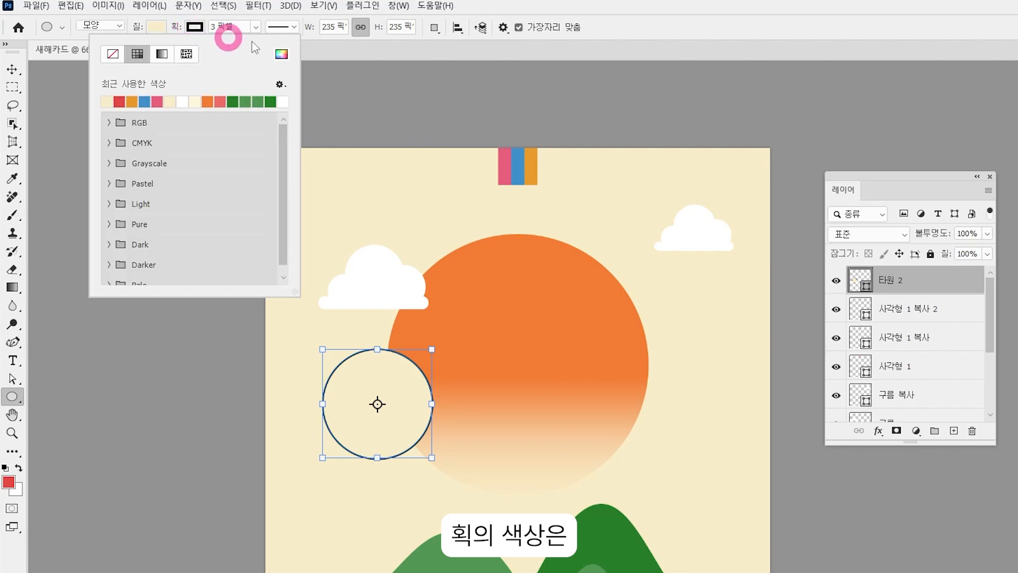
click(279, 52)
click(352, 325)
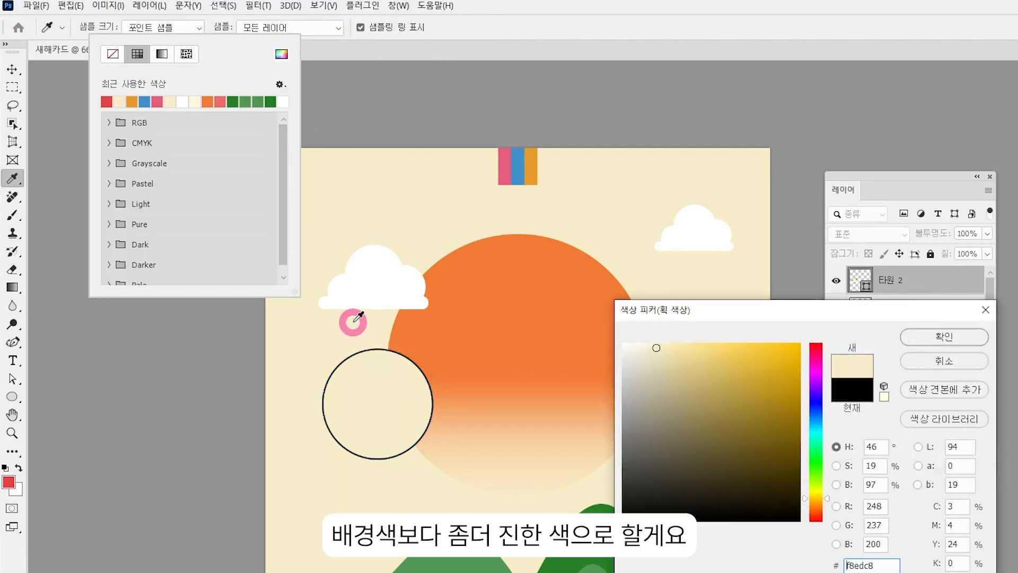
click(690, 358)
click(946, 336)
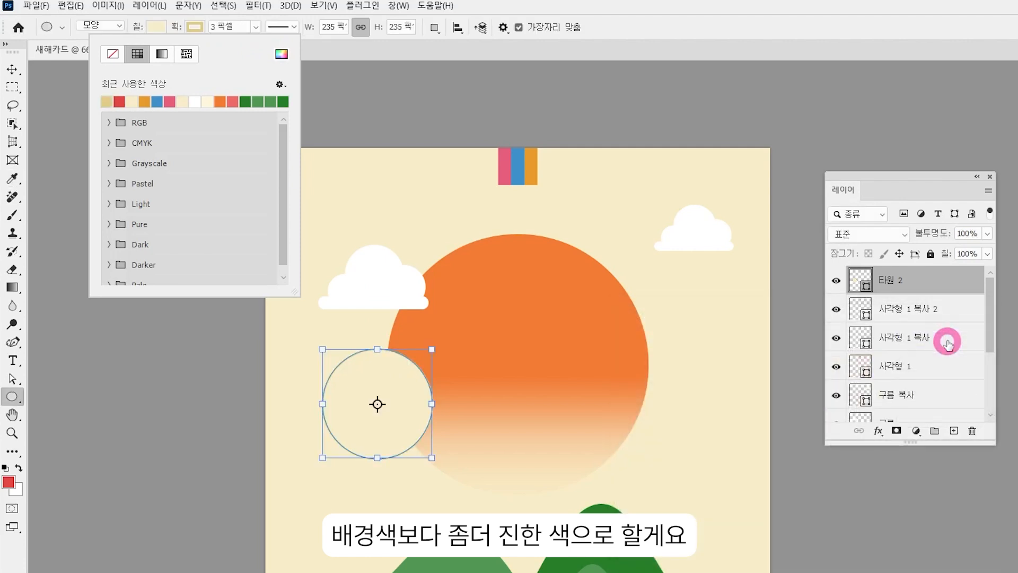
click(222, 26)
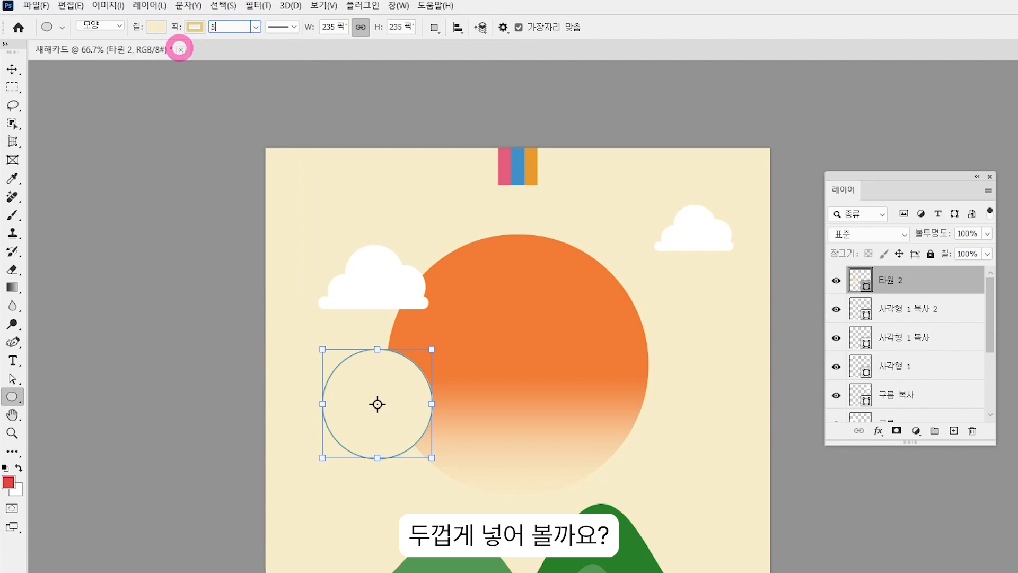
click(12, 69)
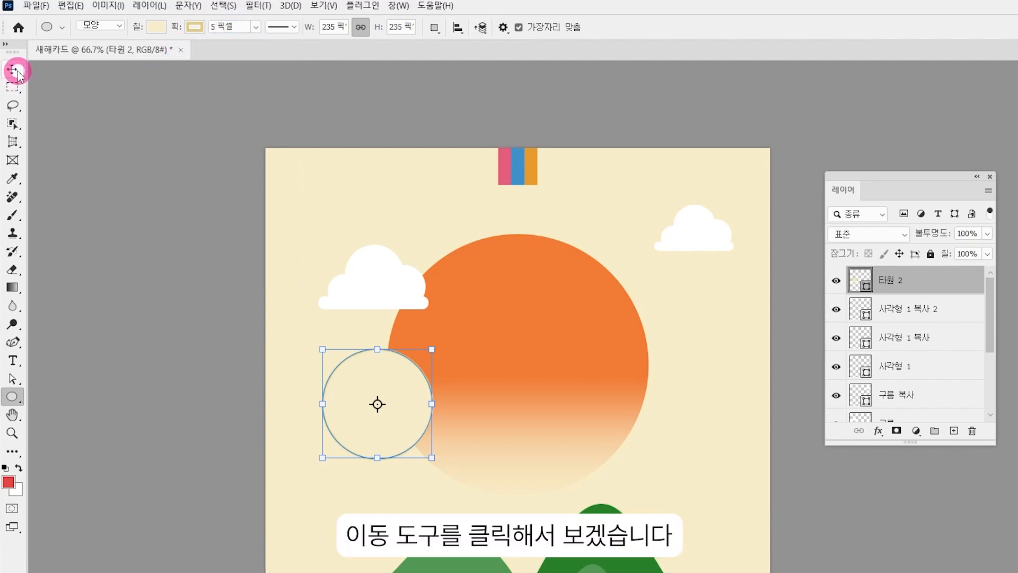
drag(402, 422, 393, 453)
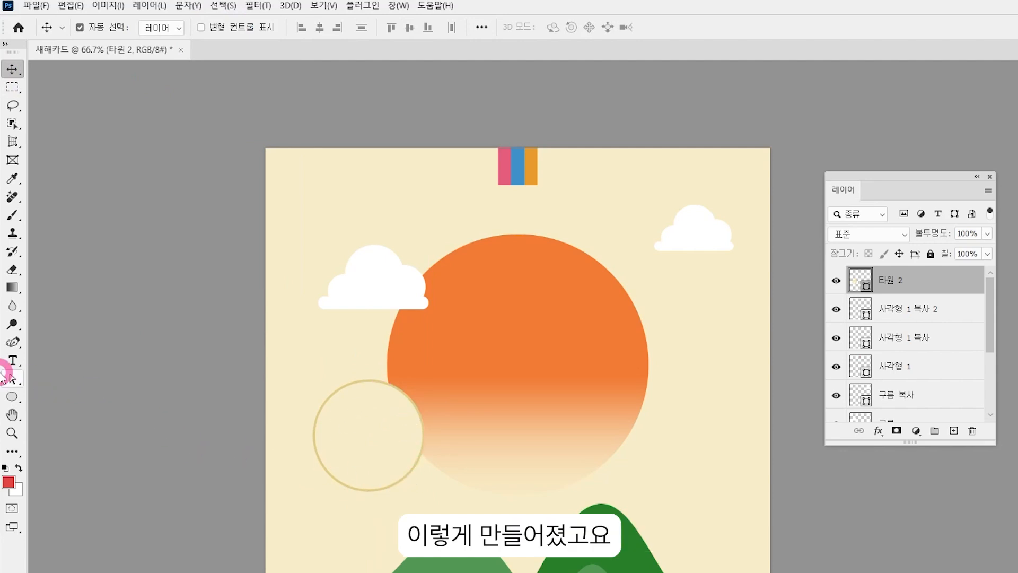
- Cut the circle to its upper half by deleting its bottom anchor point, accepting the conversion to a regular path
drag(14, 378, 98, 396)
drag(157, 293, 157, 294)
drag(627, 476, 583, 441)
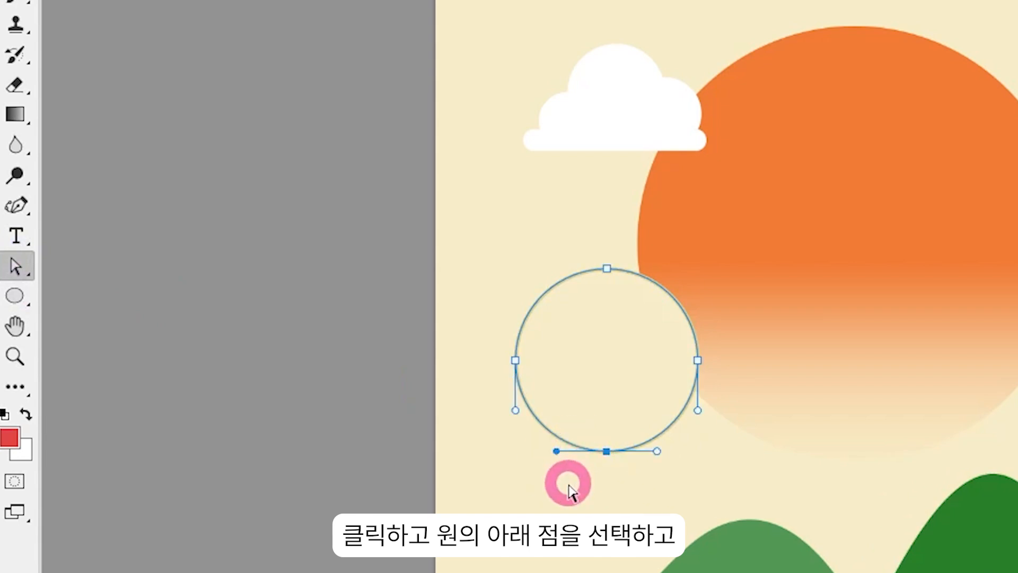
key(Delete)
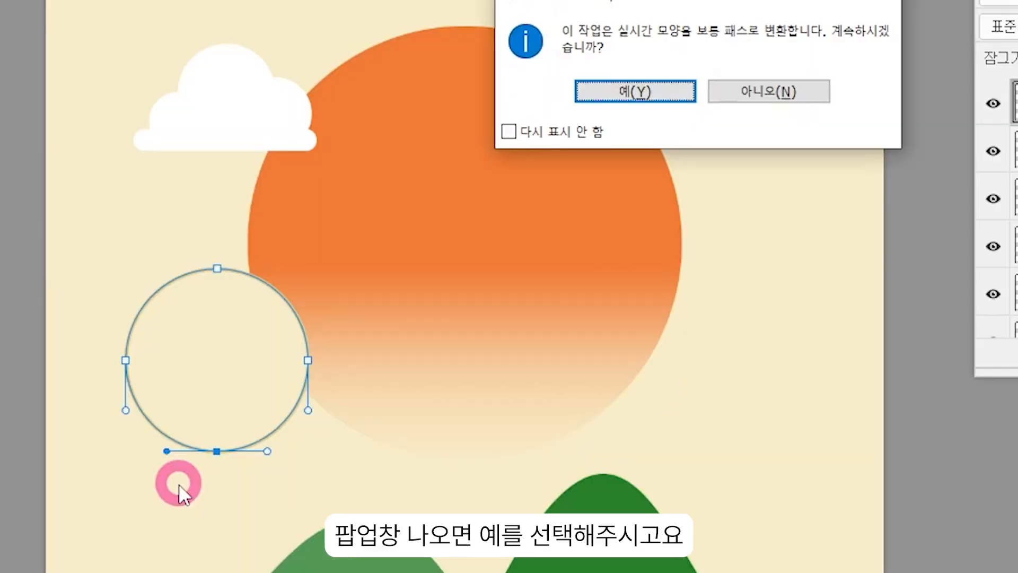
key(Return)
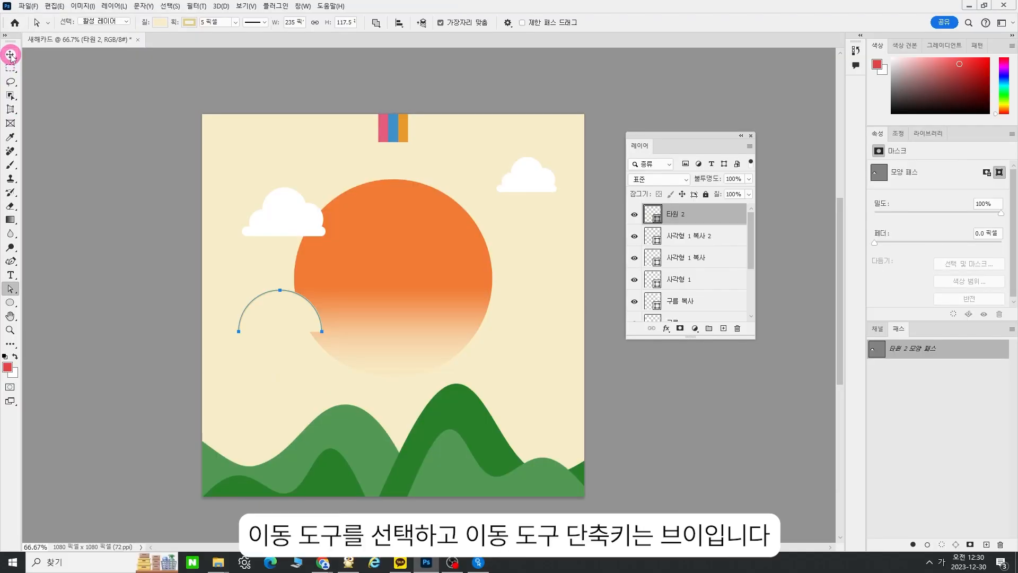
- Duplicate the semicircle, scale the copy down and place it centered inside the original with their bases aligned
click(11, 55)
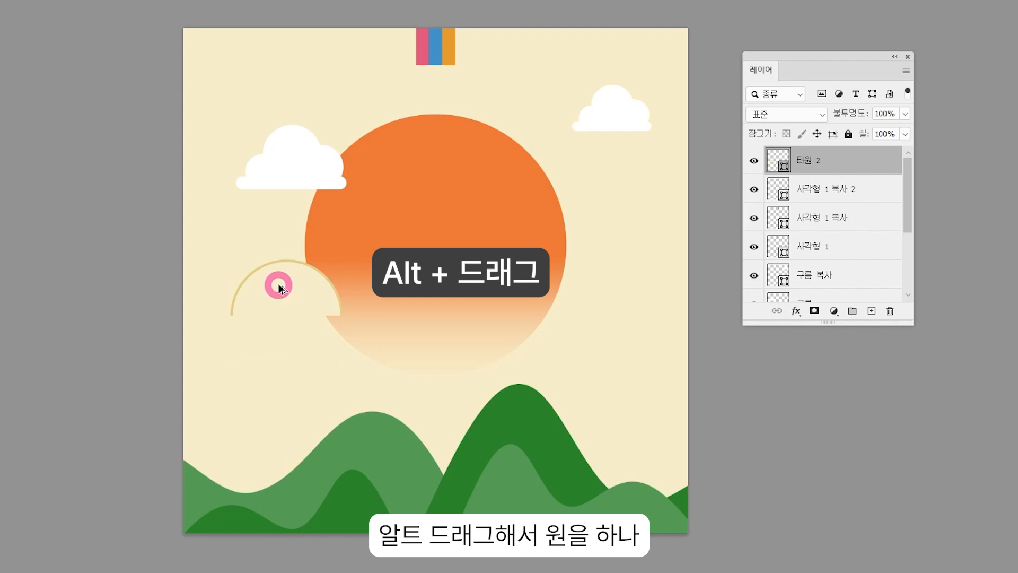
drag(279, 285, 277, 323)
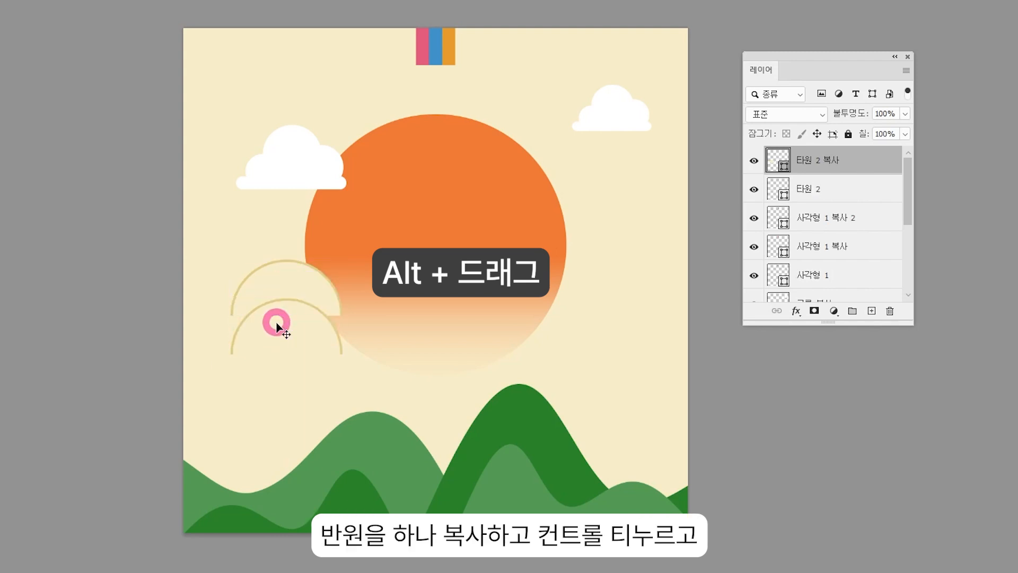
key(ctrl+t)
mouse_move(288, 298)
mouse_down()
mouse_move(289, 330)
mouse_move(297, 302)
mouse_up()
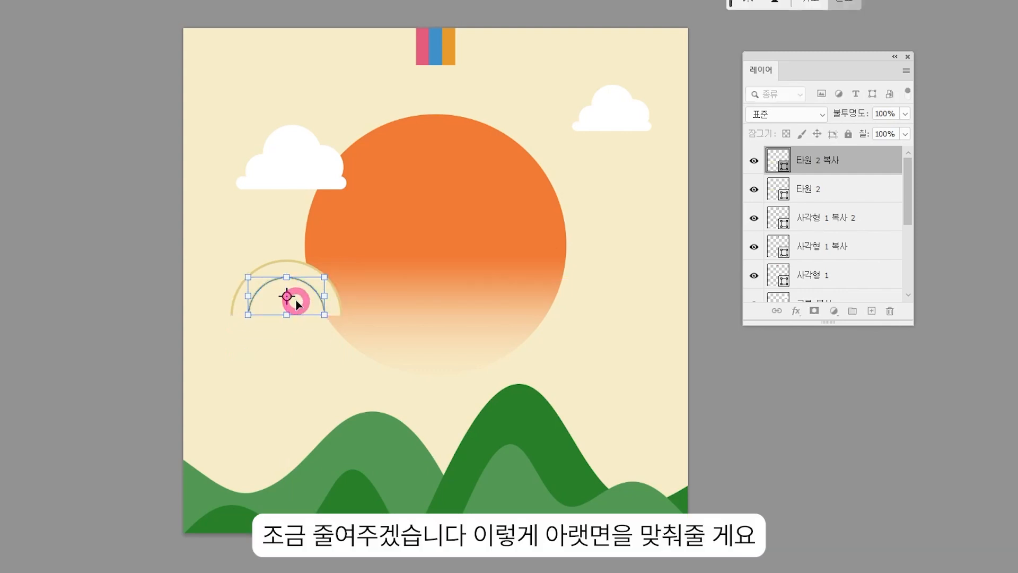
key(Return)
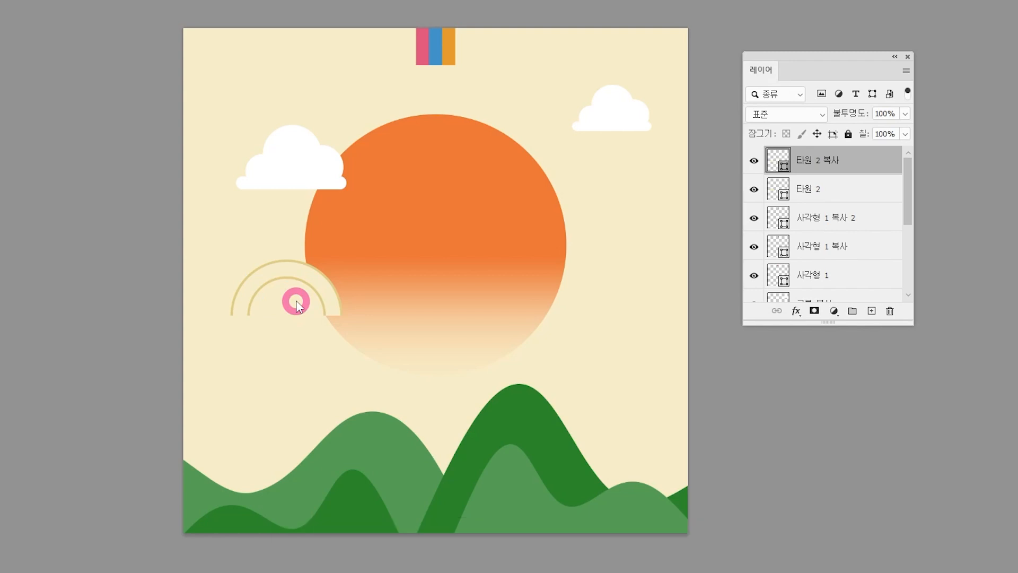
- Move both semicircles together down to just above the mountains, rasterize their two layers and merge them into one
drag(326, 284, 323, 346)
key(shift)
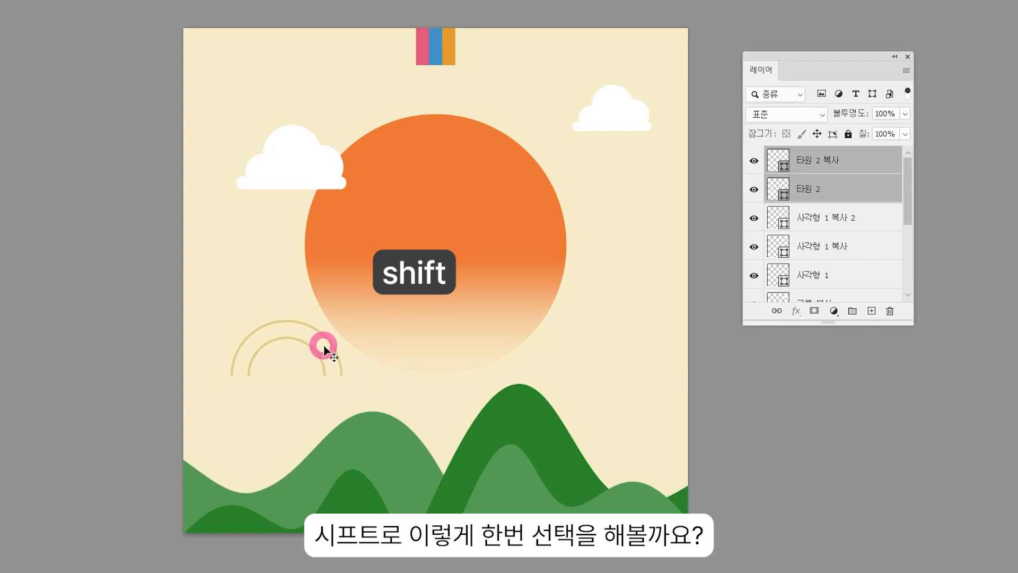
right_click(865, 170)
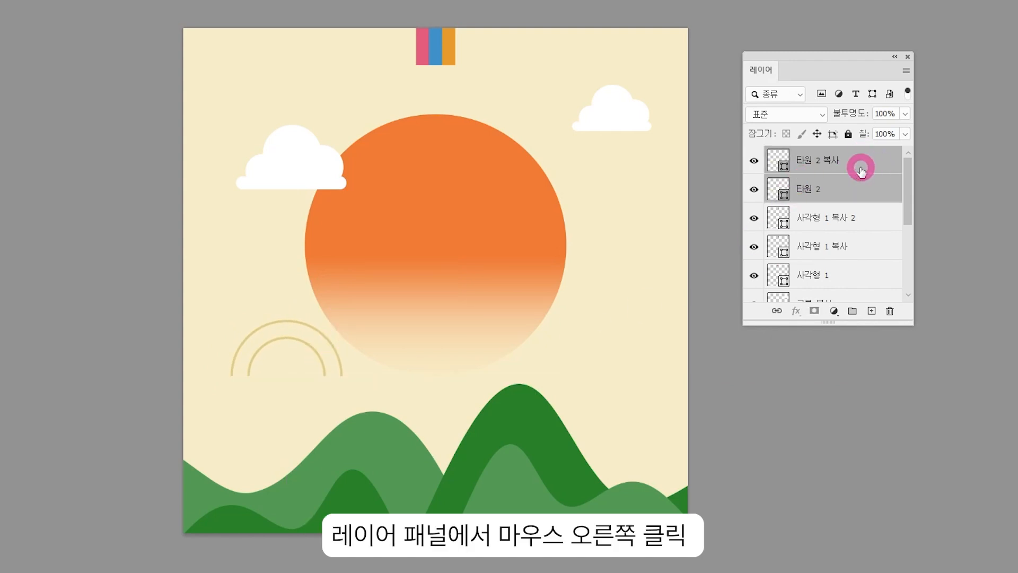
click(912, 222)
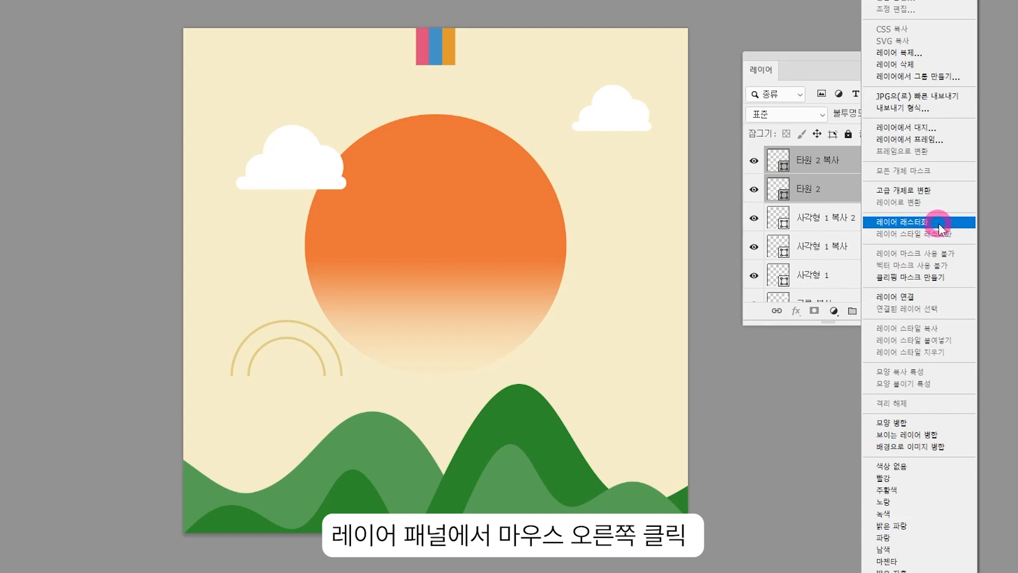
right_click(854, 176)
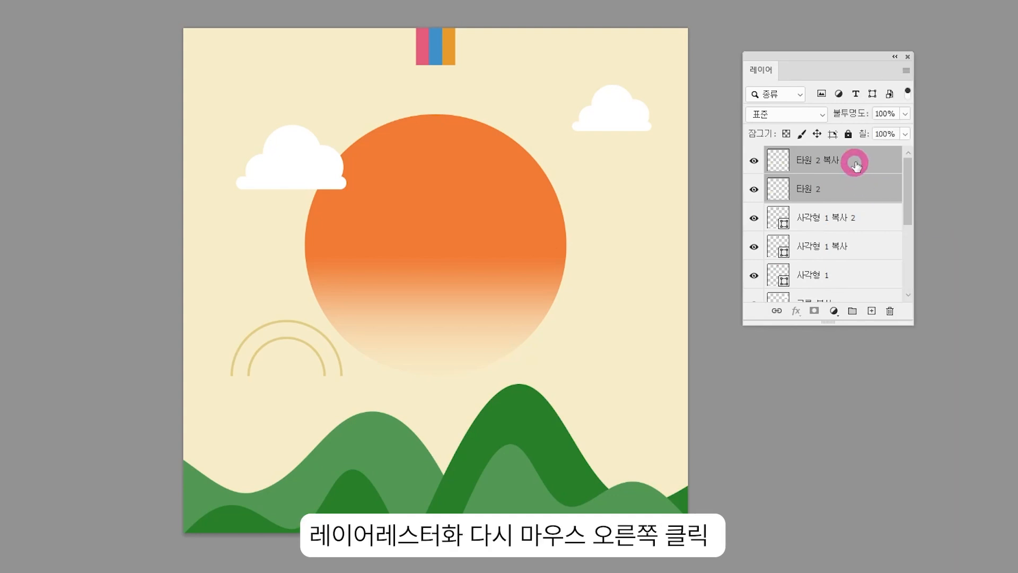
right_click(855, 166)
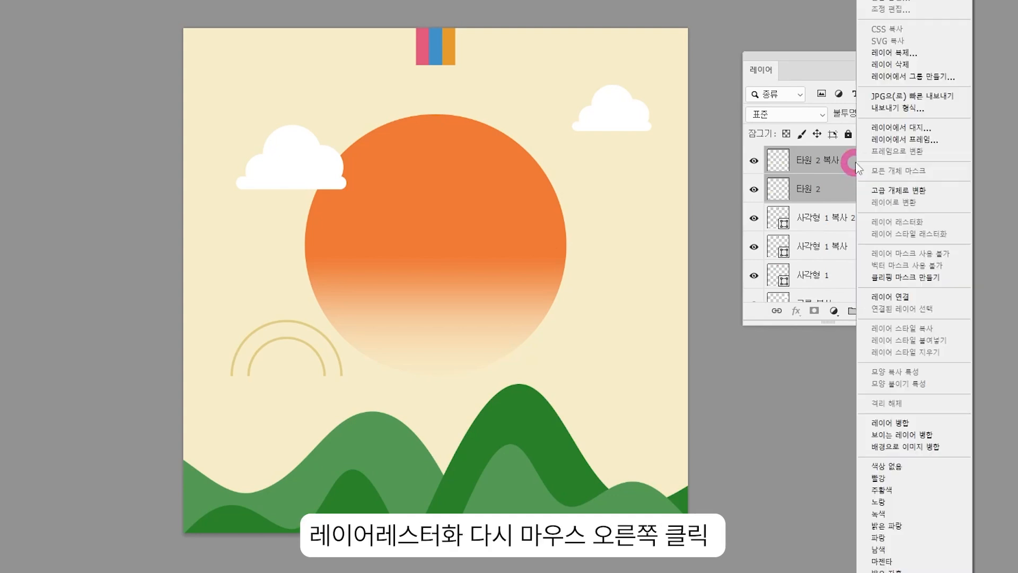
click(884, 423)
click(753, 161)
click(753, 160)
- Duplicate the merged double arch and place the copy directly to its right, with their edges touching
key(ctrl+j)
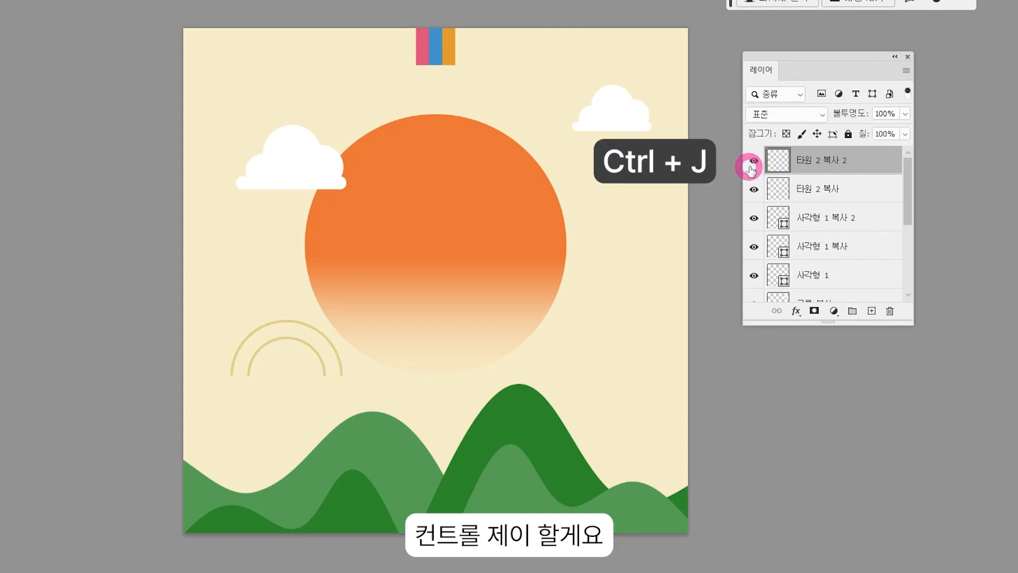
key(ctrl+t)
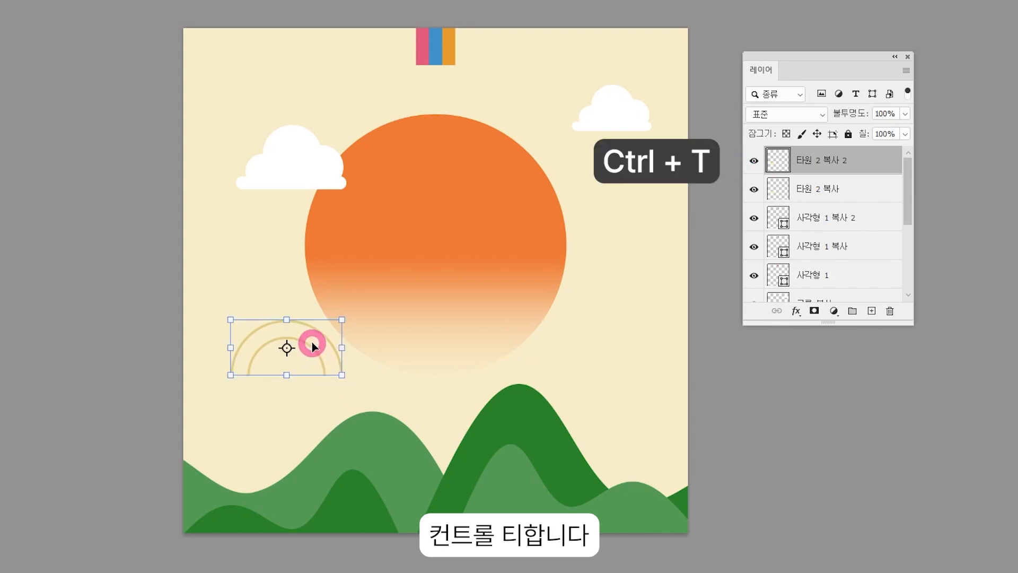
drag(312, 348, 426, 354)
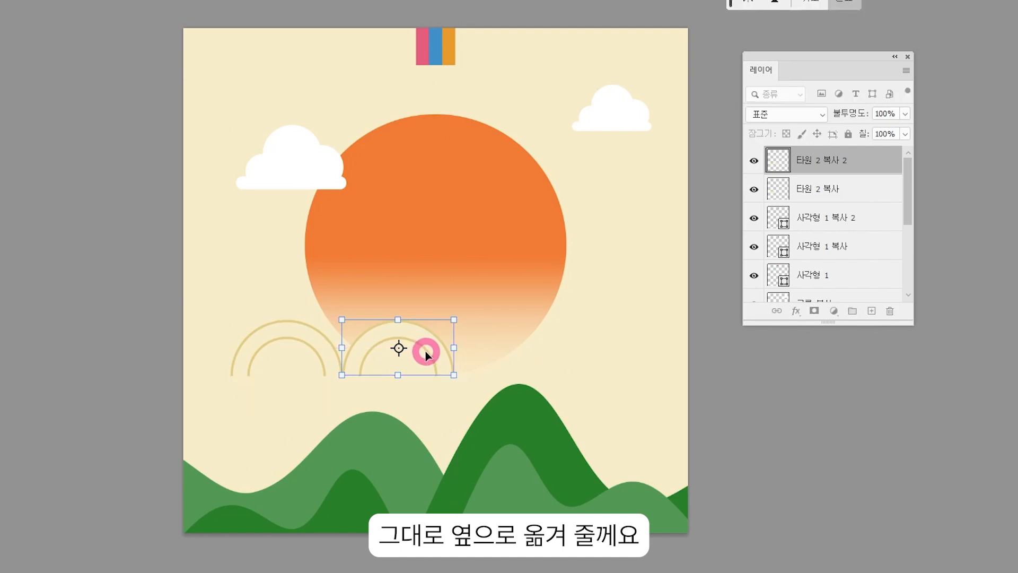
key(Return)
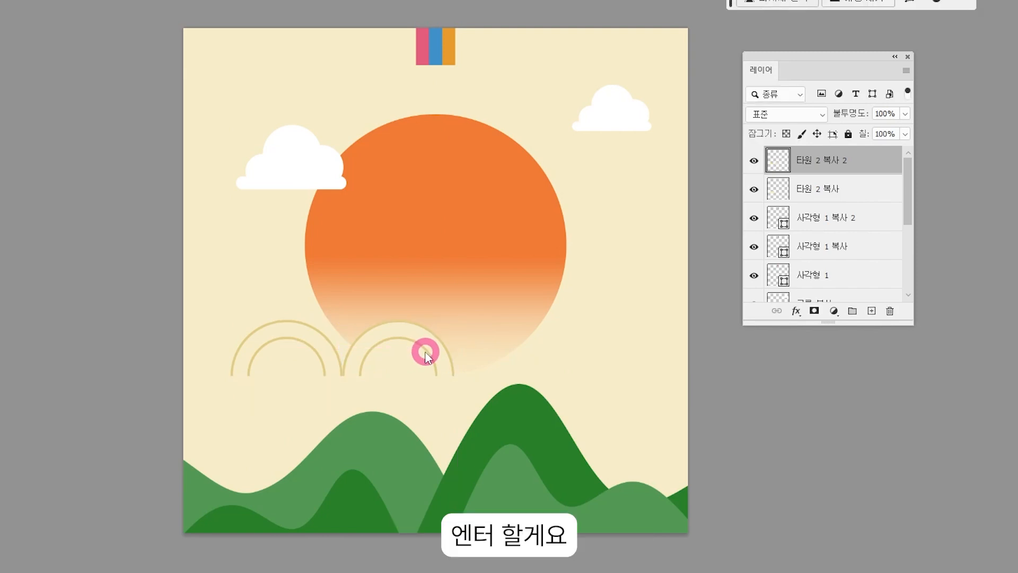
- Repeat the duplicate-and-move transform until a row of arches runs past the card's right edge
key(ctrl+shift+alt+t)
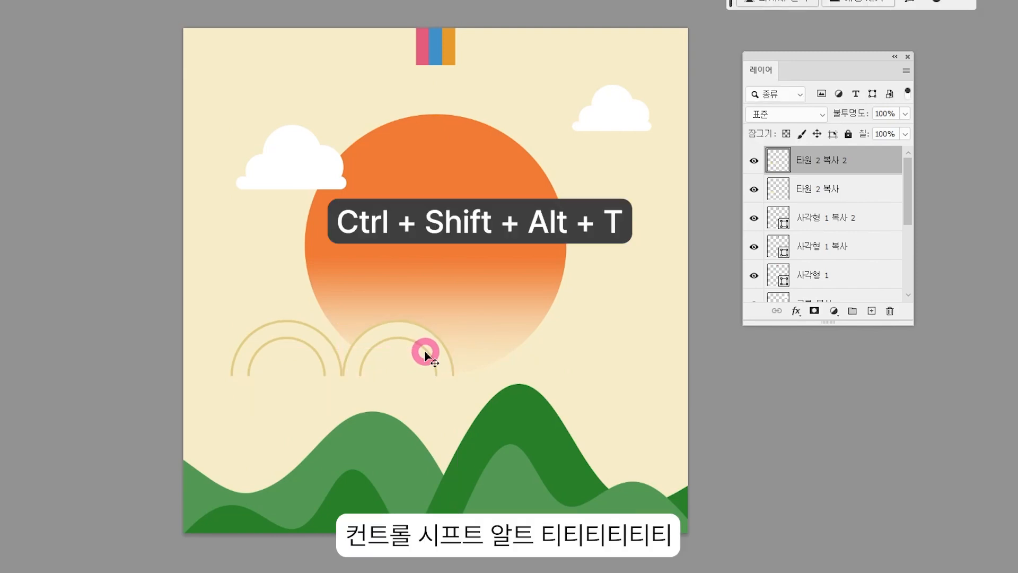
key(ctrl+shift+alt+t)
key(ctrl+shift+alt+t)
key(ctrl+shift+alt+t)
key(ctrl+shift+alt+t)
key(ctrl+shift+alt+t)
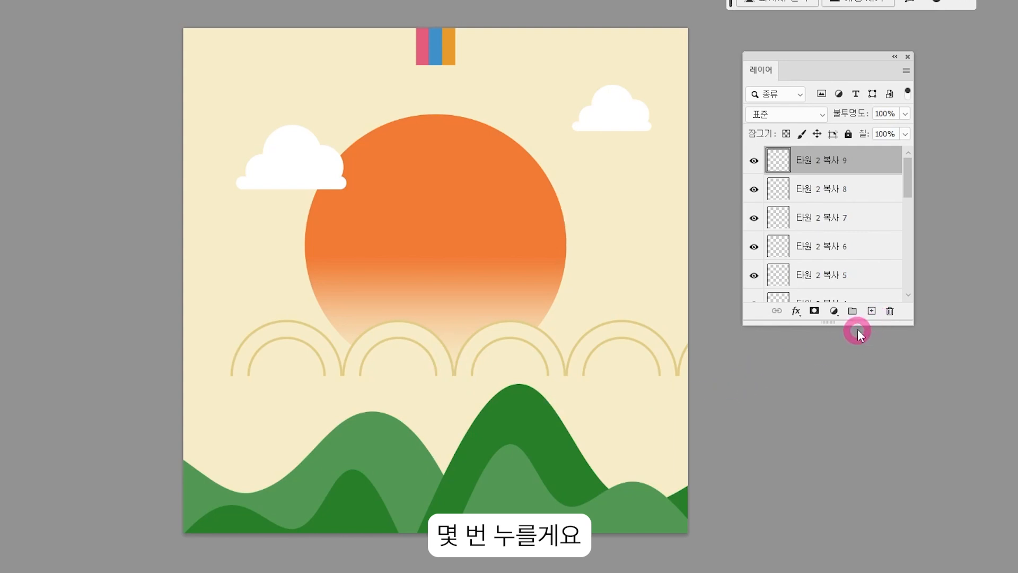
- Merge the original arch layer and all its copies into a single row layer
drag(854, 325, 860, 489)
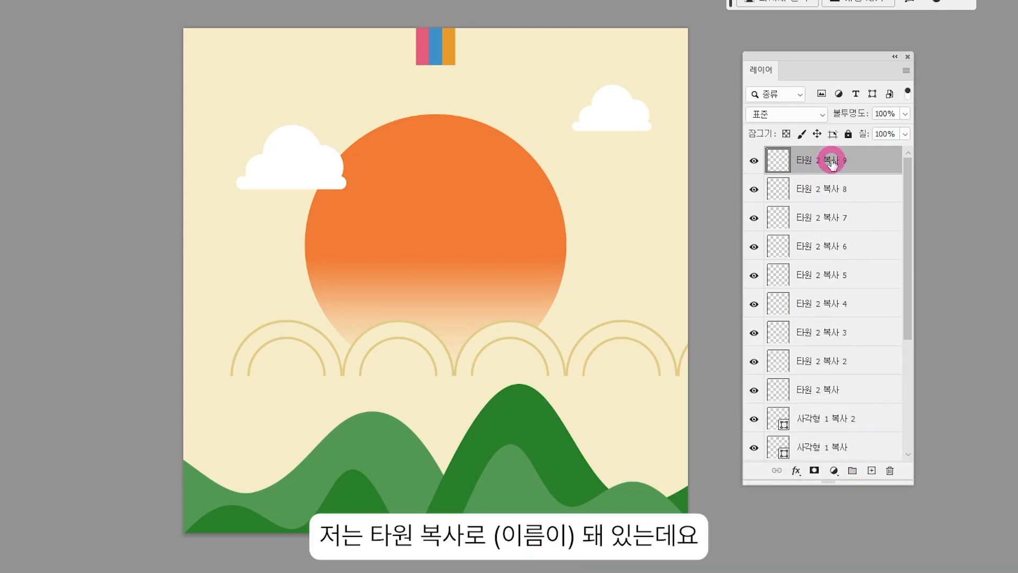
shift+click(845, 397)
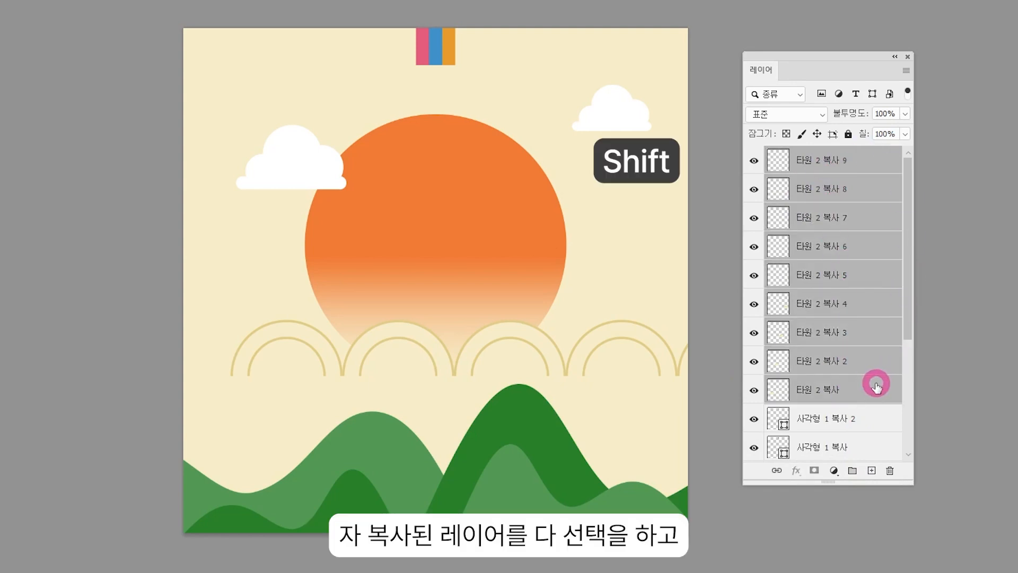
right_click(855, 275)
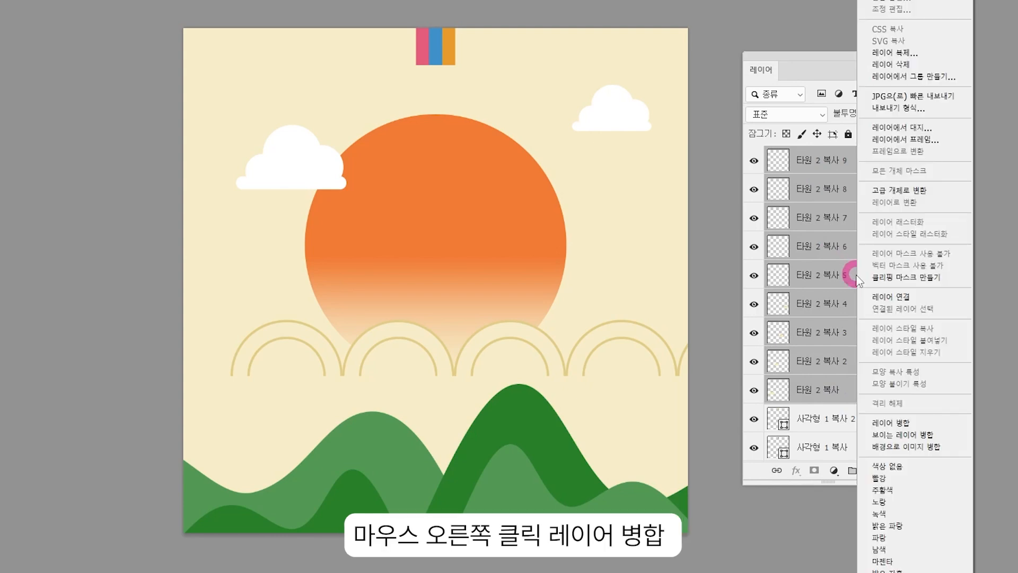
click(891, 423)
- Scale the arch row down and center it horizontally so it slightly overruns both sides of the card
key(ctrl+t)
drag(466, 322, 466, 337)
drag(536, 348, 343, 345)
drag(466, 331, 465, 334)
drag(546, 347, 534, 351)
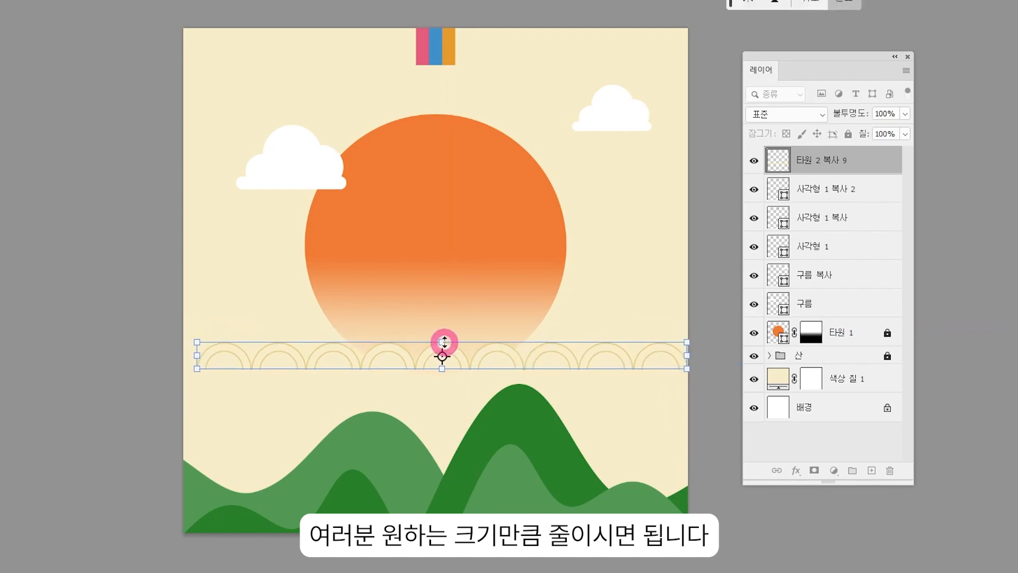
drag(444, 342, 443, 334)
drag(543, 353, 556, 345)
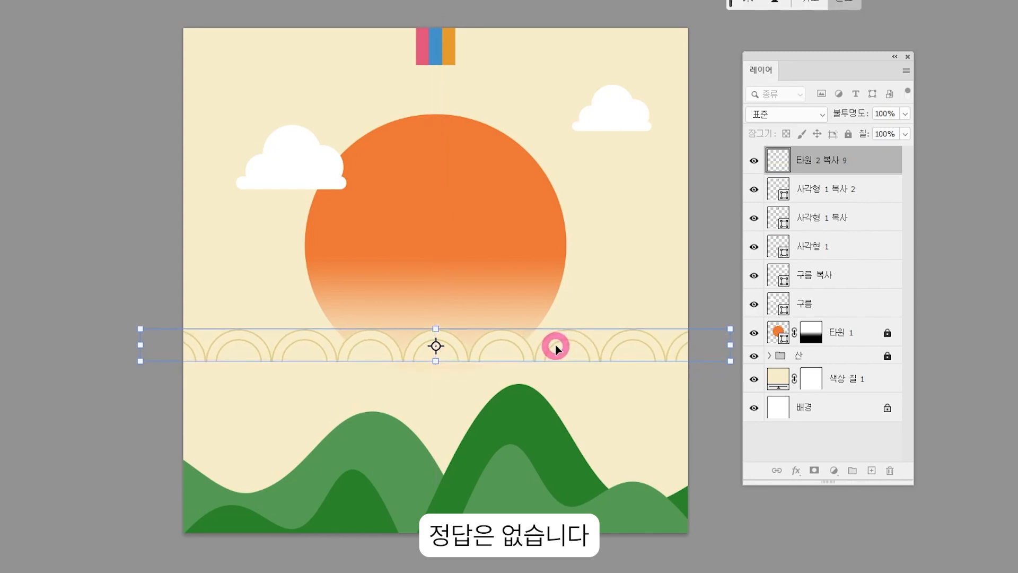
key(Return)
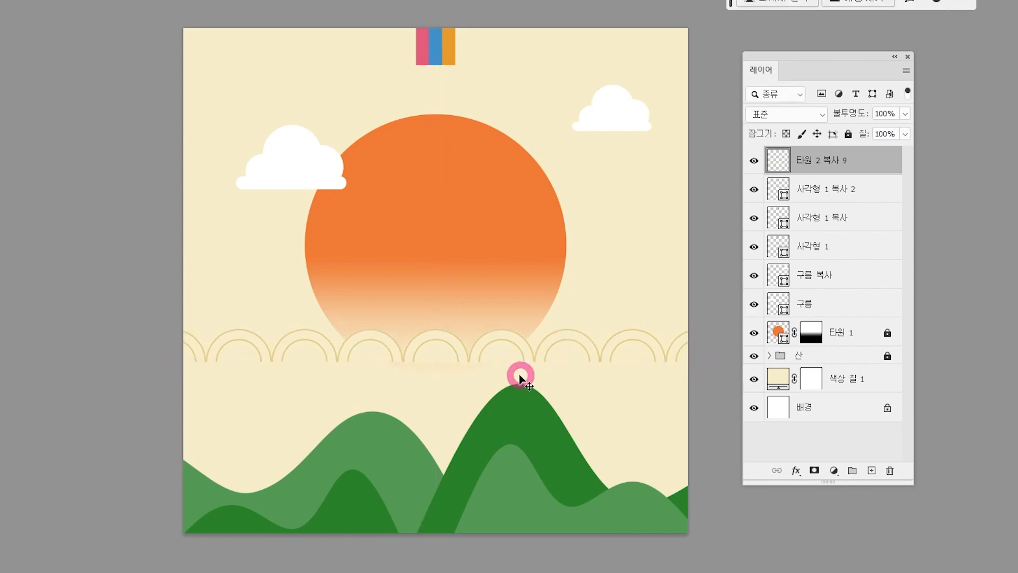
- Duplicate the arch row, offset the copy half an arch sideways and slightly down, and merge the two rows
drag(502, 346, 465, 374)
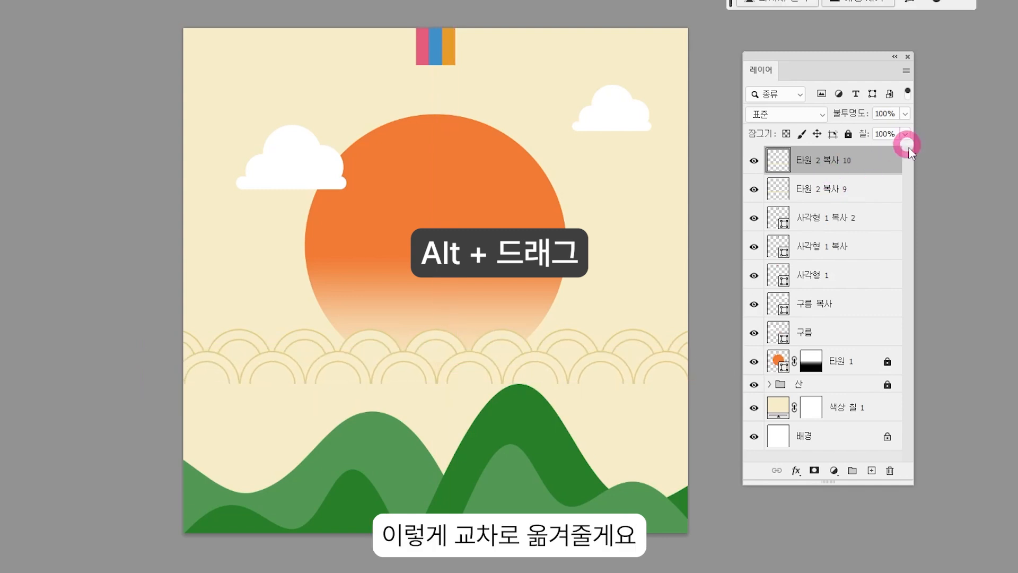
shift+click(868, 190)
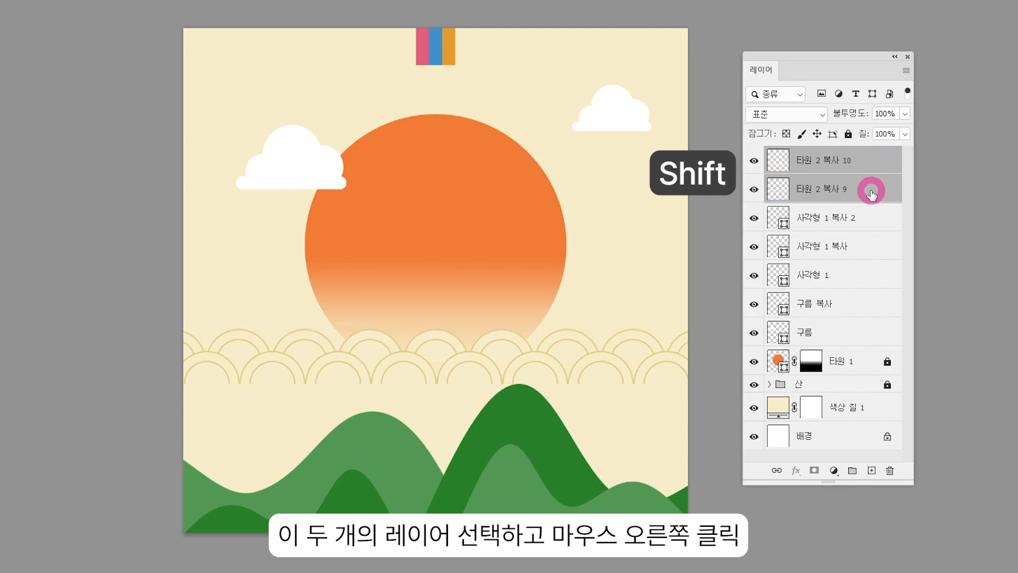
right_click(871, 190)
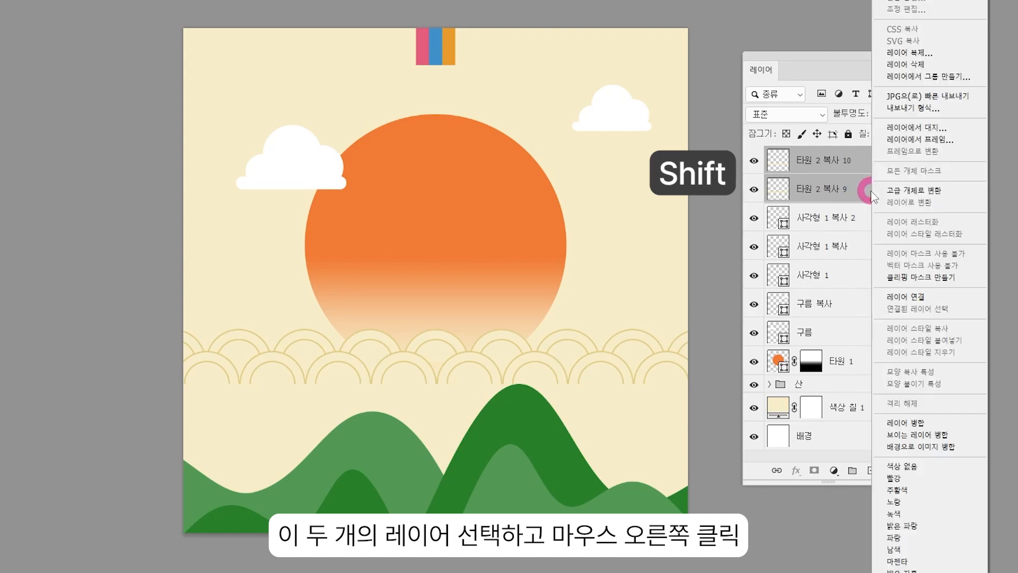
click(908, 422)
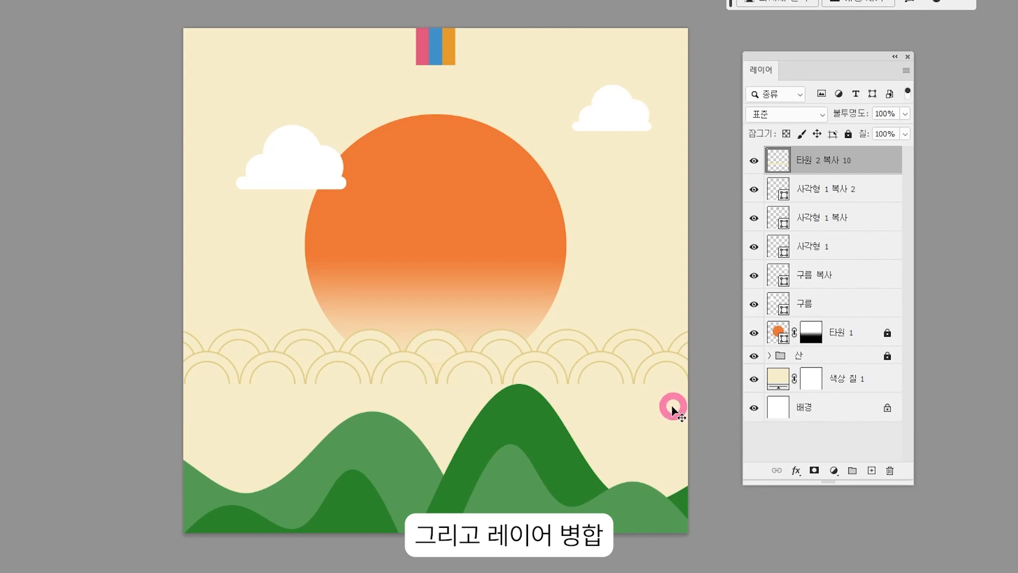
- Duplicate the double row just below itself and repeat that transform four times to cover the card's lower part
key(ctrl+j)
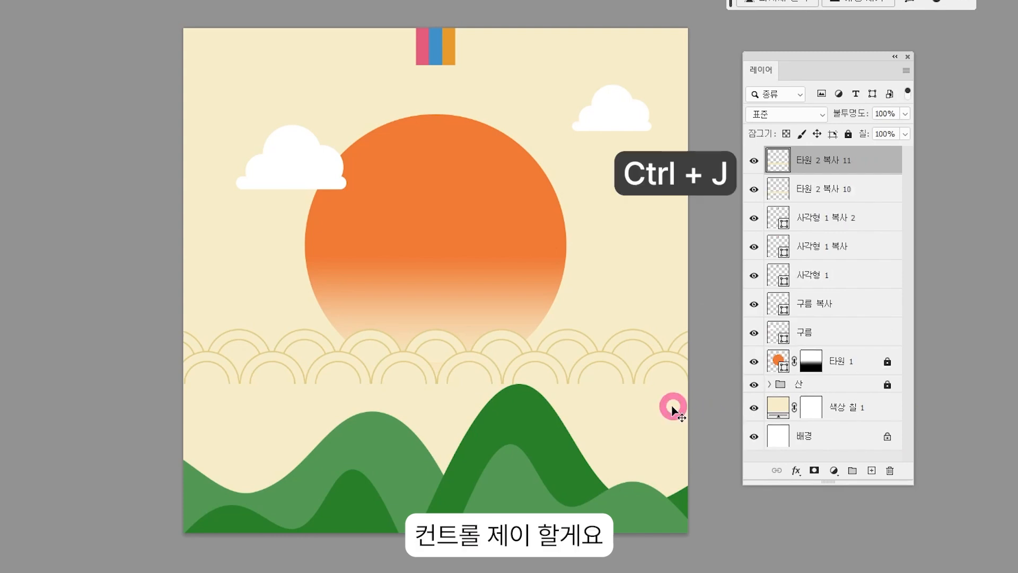
key(ctrl+t)
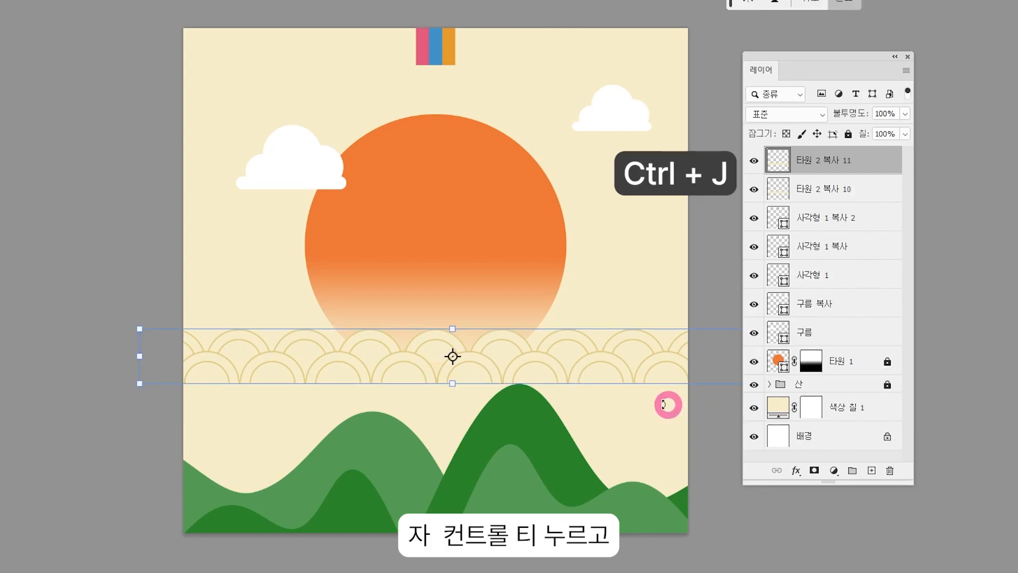
drag(568, 365, 566, 404)
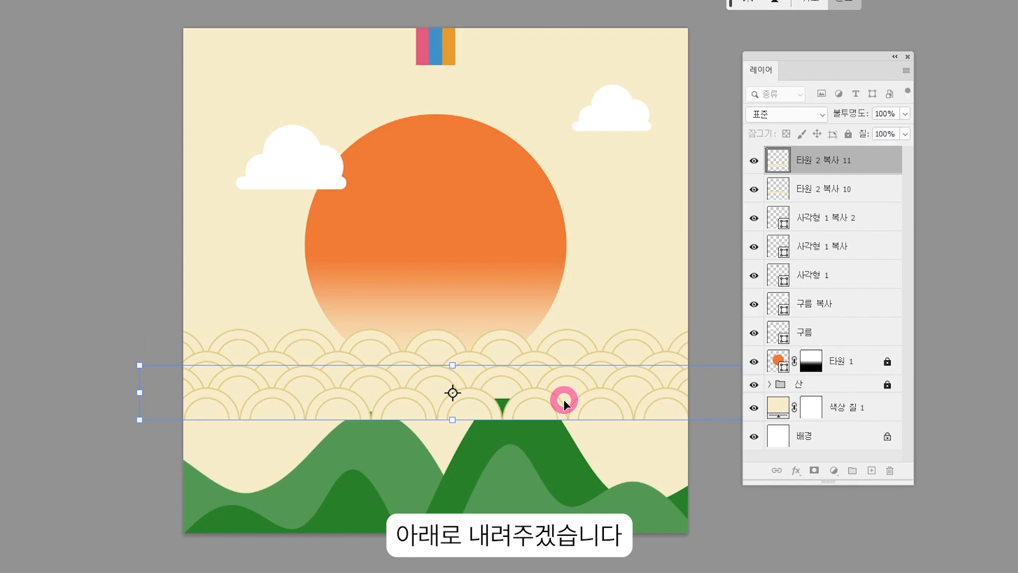
key(Return)
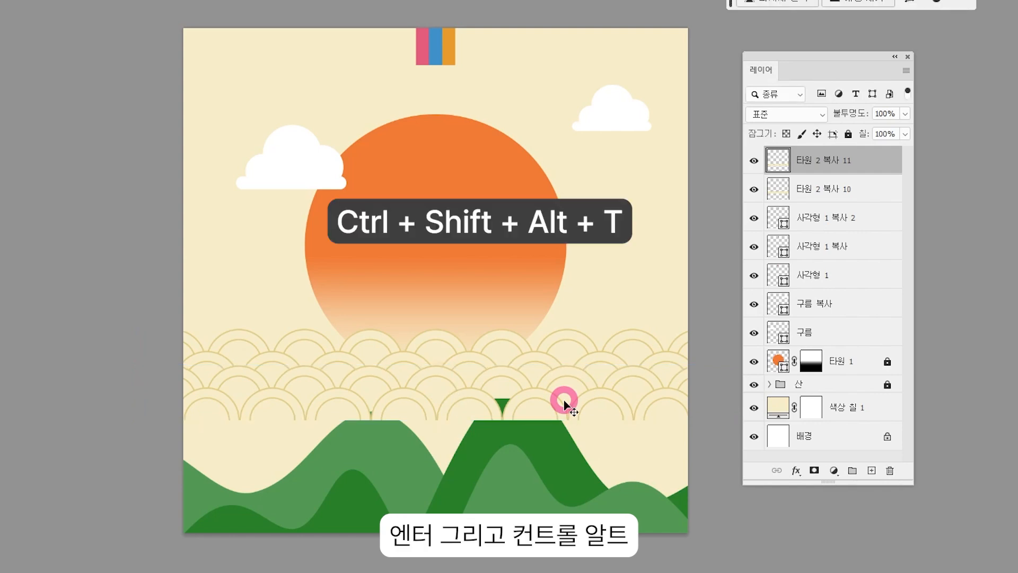
key(ctrl+shift+alt+t)
key(ctrl+shift+alt+t)
key(ctrl+shift+alt+t)
key(ctrl+shift+alt+t)
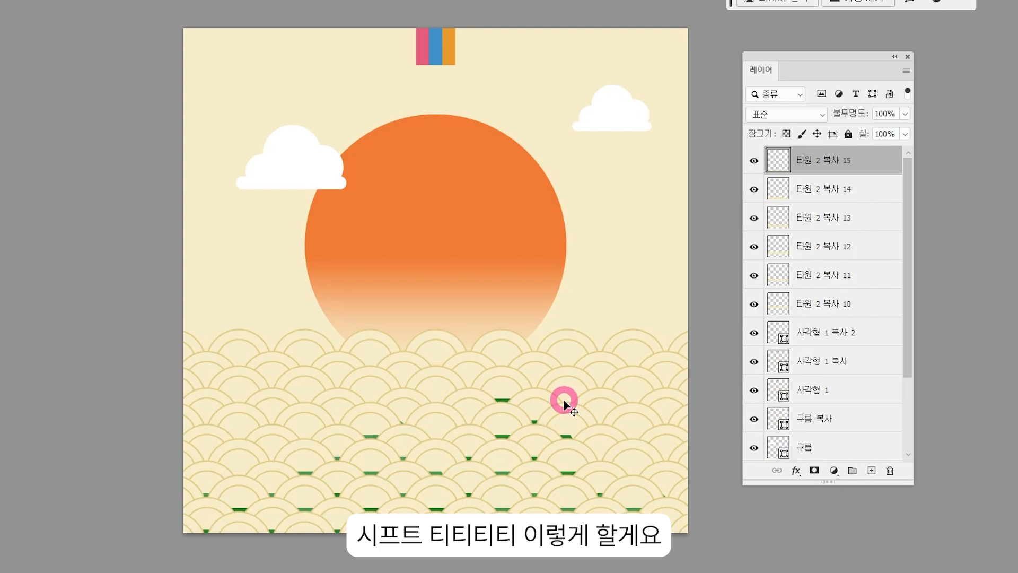
- Merge the six double-row layers, 타원 2 복사 10 through 타원 2 복사 15, into one wave pattern layer
key(shift)
shift+click(841, 370)
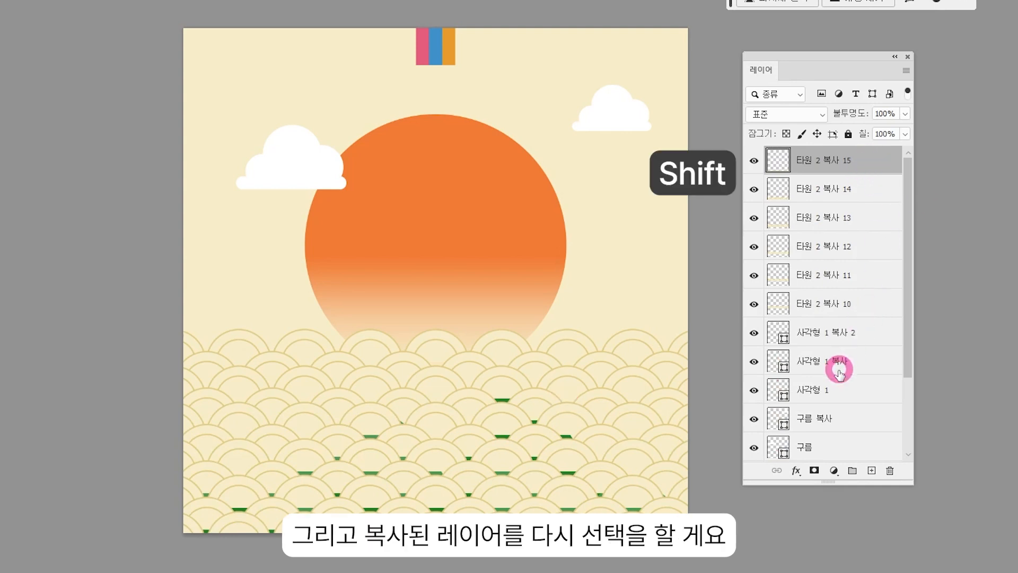
shift+click(871, 308)
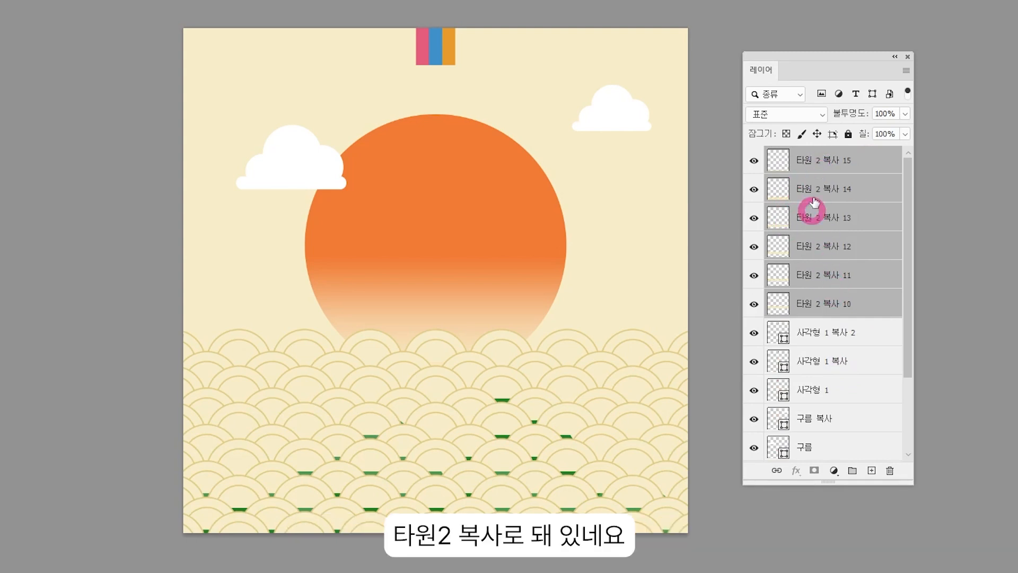
right_click(864, 249)
click(891, 422)
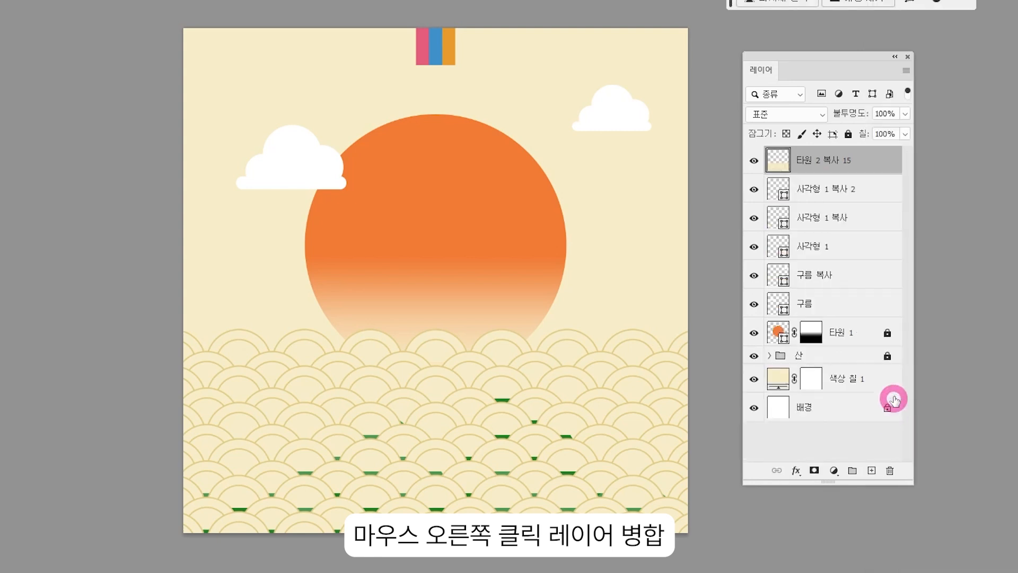
- Place the wave pattern layer behind the mountain group, then scale it down slightly and reposition it across the card
drag(871, 168, 843, 363)
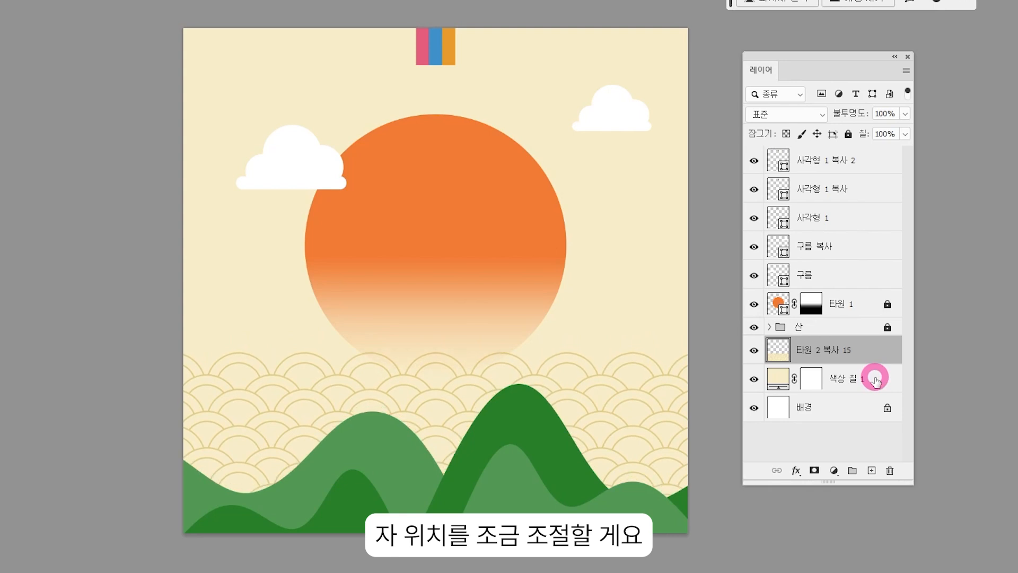
key(ctrl+t)
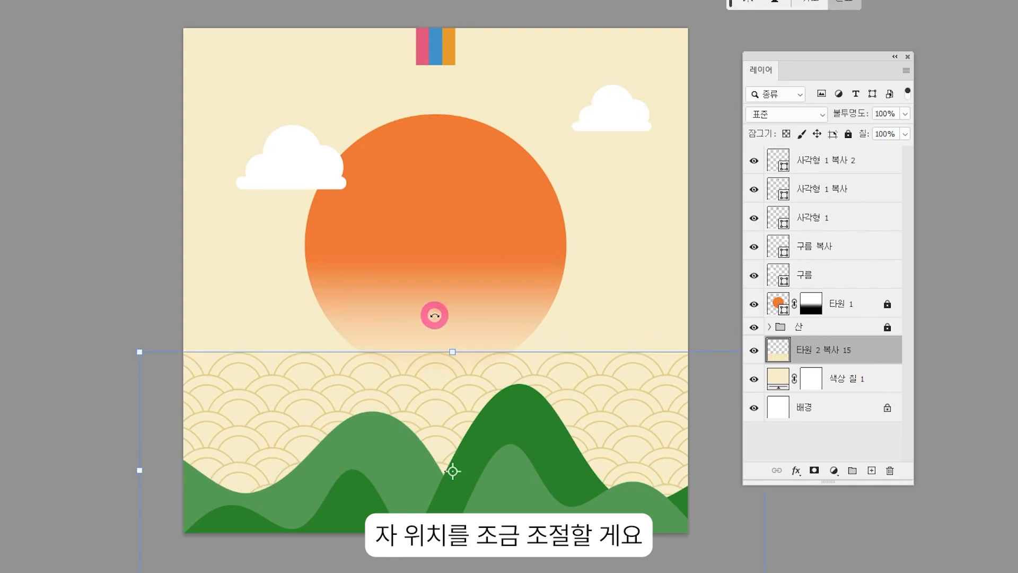
drag(457, 352, 457, 360)
drag(513, 397, 502, 391)
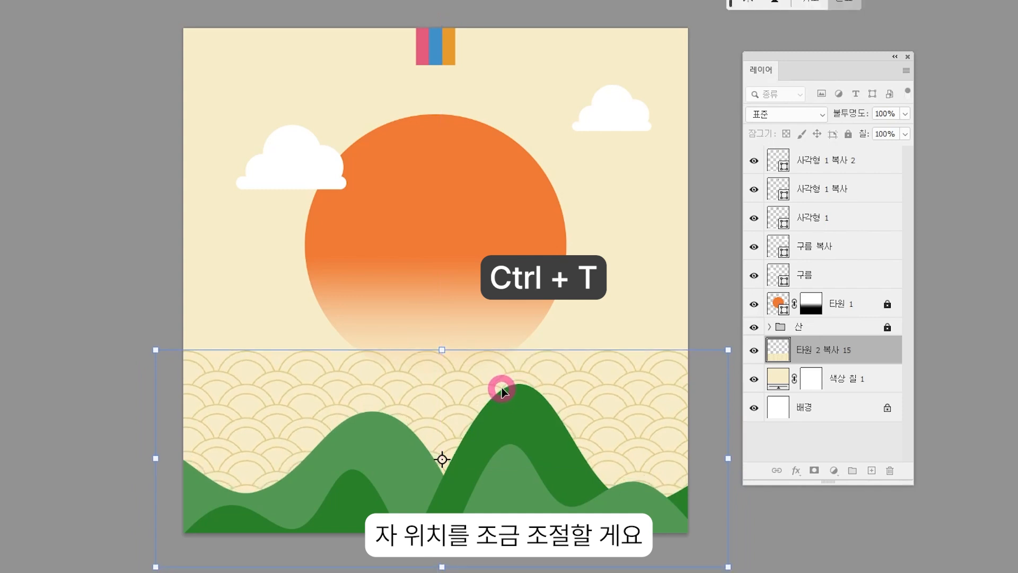
double_click(501, 391)
- Set the wave pattern layer's opacity to 50% and unlock the sun layer and the mountain group
click(906, 114)
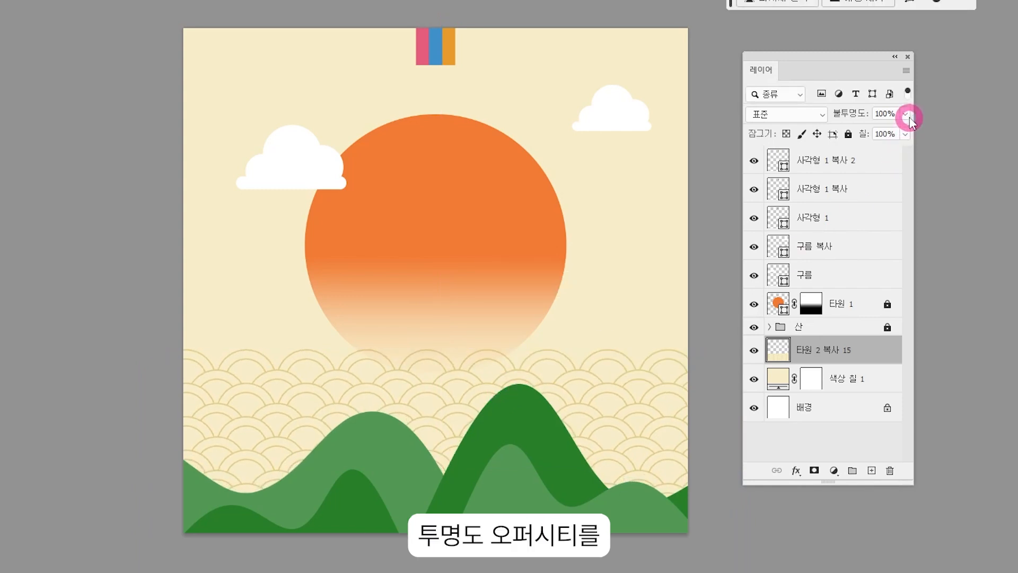
drag(894, 131, 890, 135)
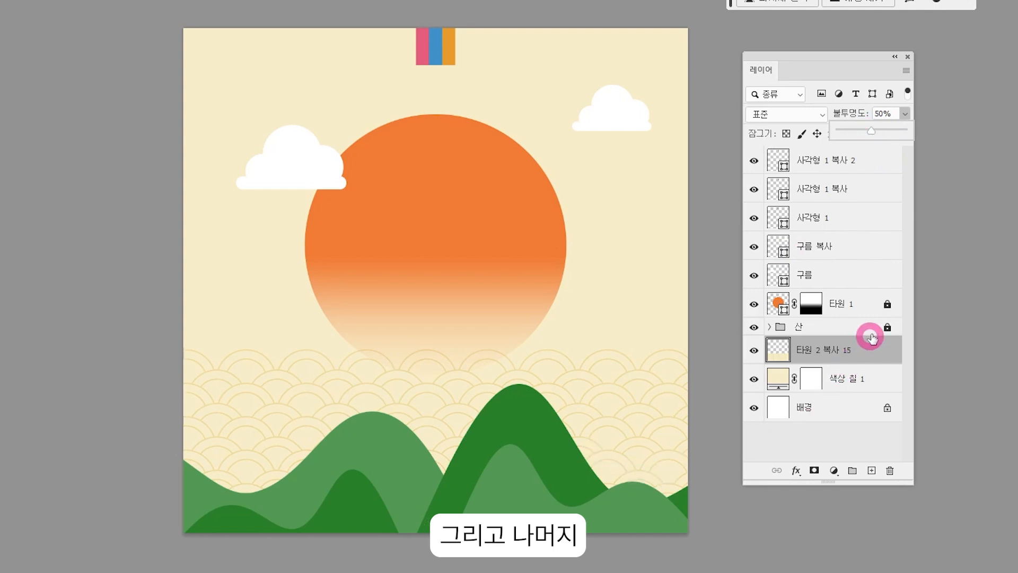
click(885, 313)
click(886, 327)
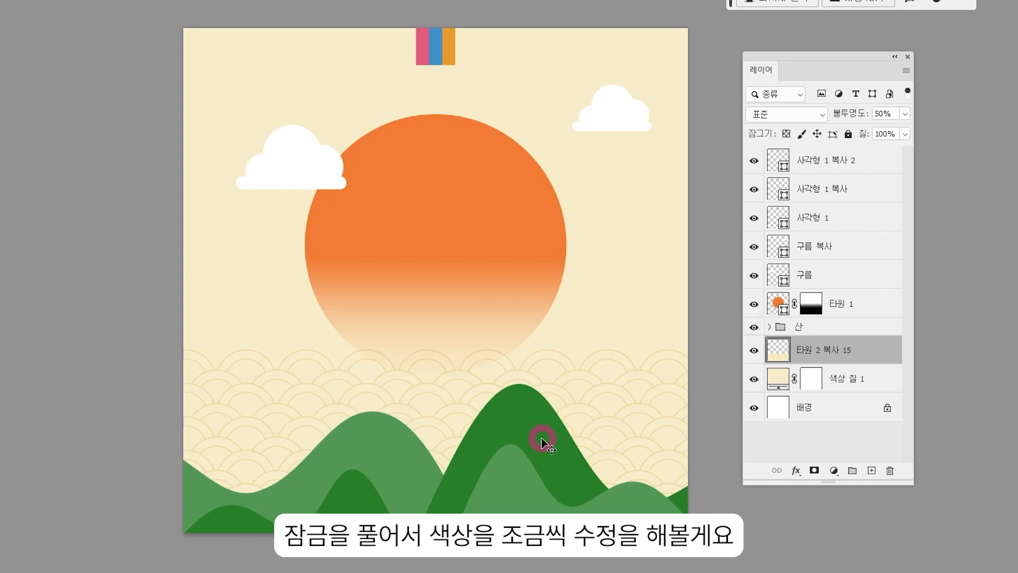
- Expand the 산 group and unlock its four mountain shape layers
click(769, 327)
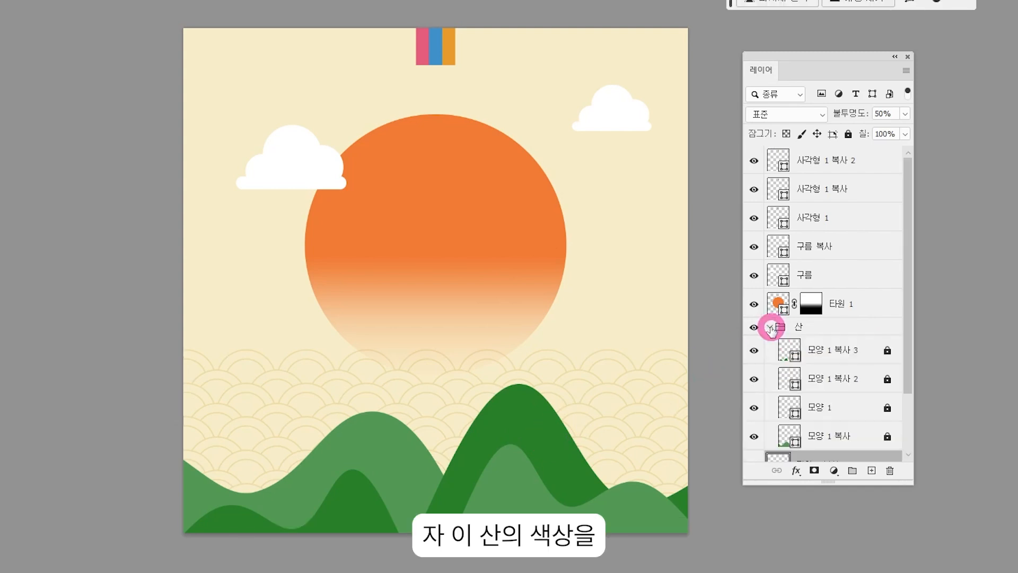
scroll(800, 338, down, 3)
click(887, 304)
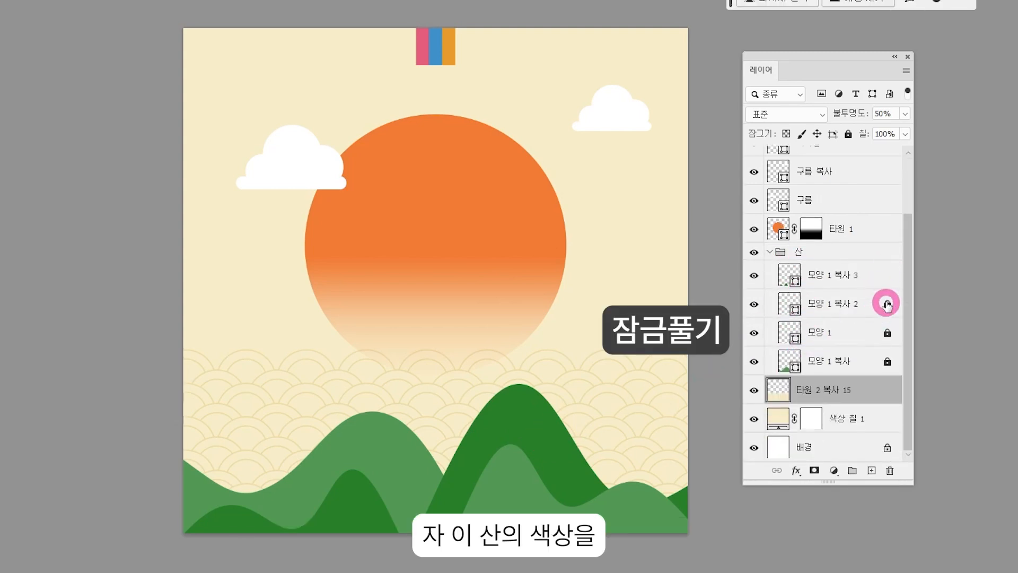
click(886, 332)
click(885, 363)
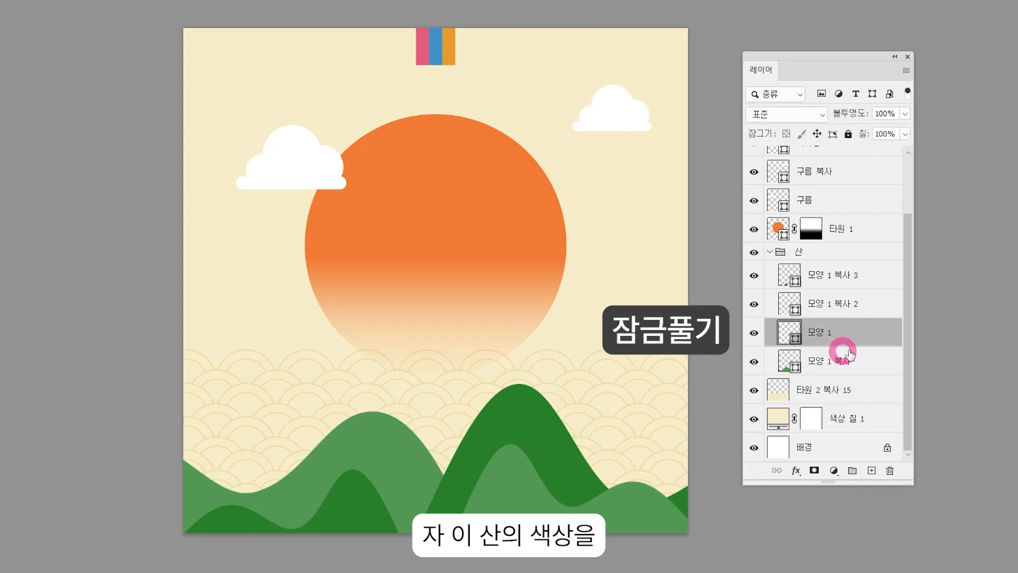
- Recolor the tall mountain layer 모양 1 to a lighter green, RGB 75, 166, 77
double_click(784, 334)
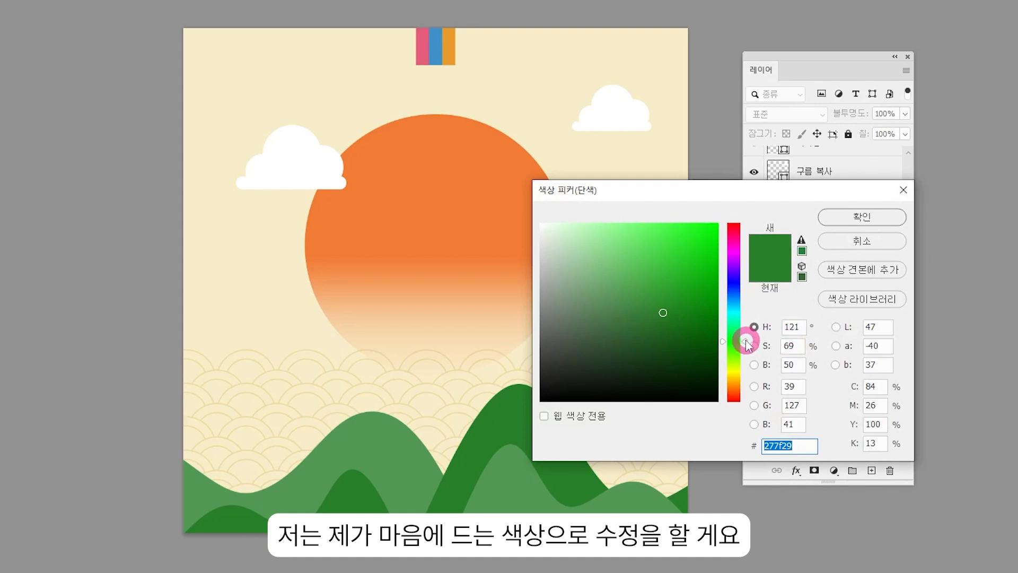
click(673, 302)
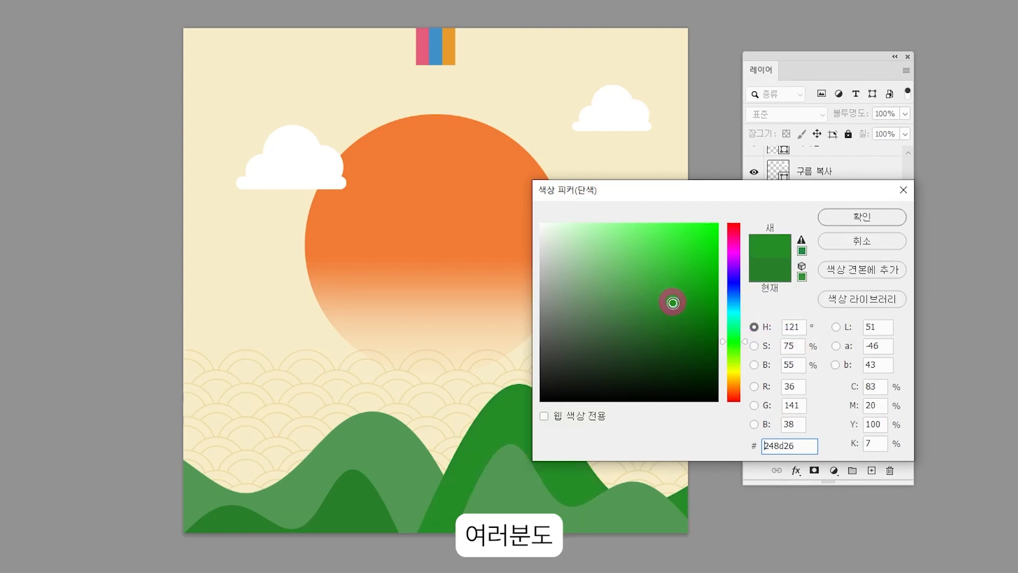
drag(674, 182, 741, 162)
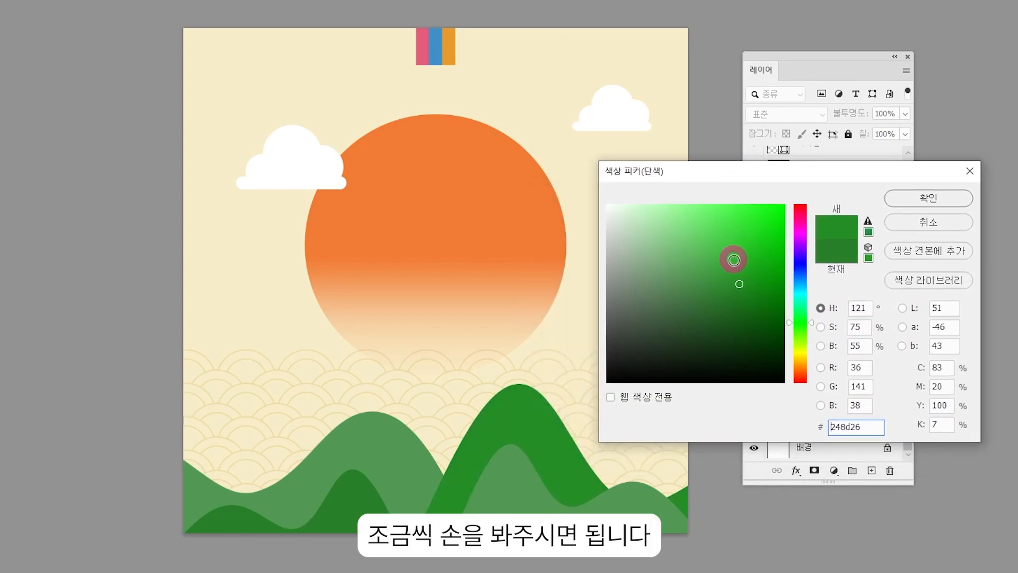
click(734, 273)
click(759, 279)
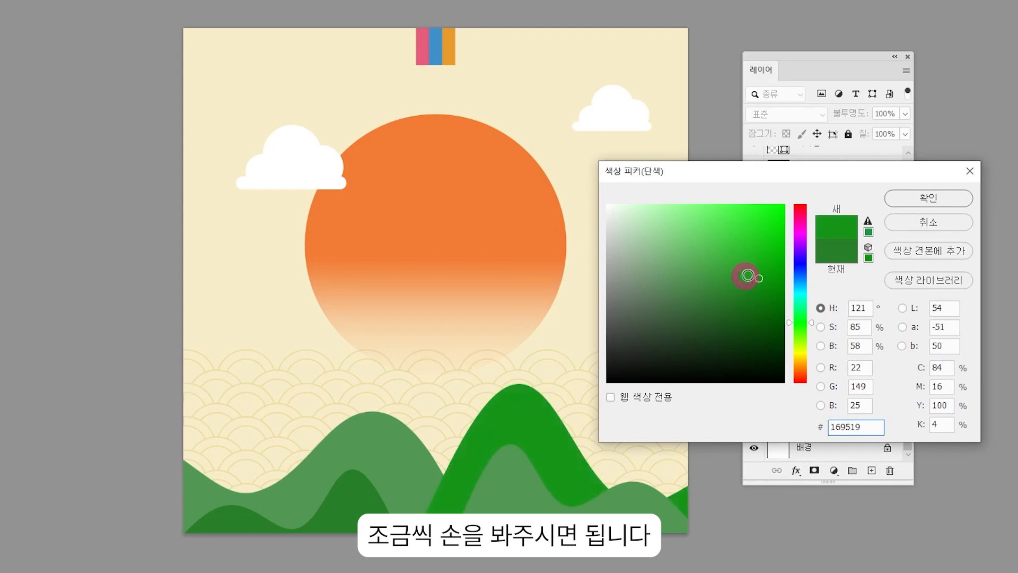
click(739, 264)
click(705, 266)
click(928, 201)
- Recolor the front hill layer 모양 1 복사 2 to a light yellow-green, about #7fbb5e
double_click(790, 303)
click(695, 251)
click(803, 333)
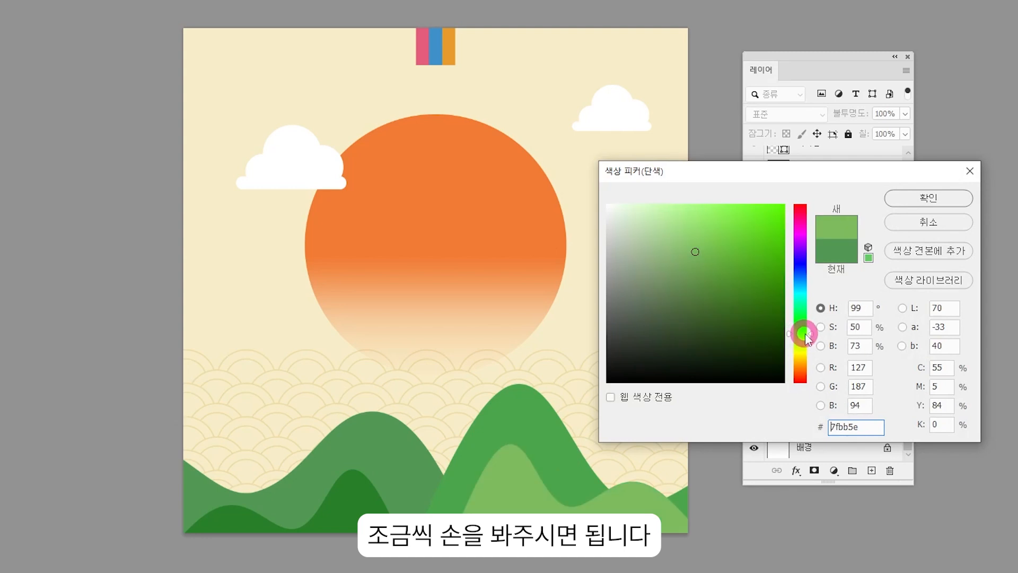
click(935, 200)
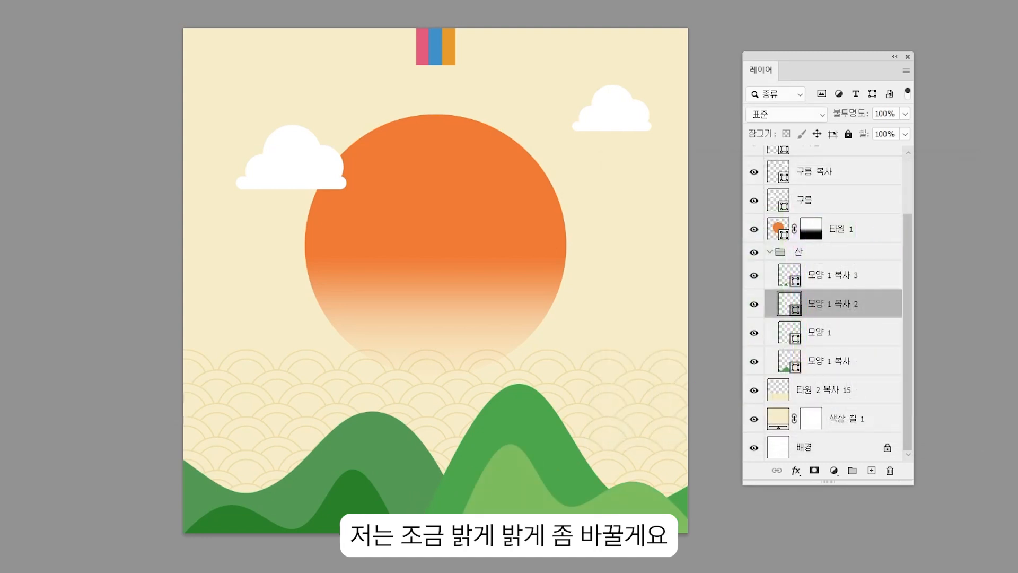
- Match 모양 1 복사 3 to the tall mountain's green and 모양 1 복사 to the front hill's light yellow-green
double_click(789, 275)
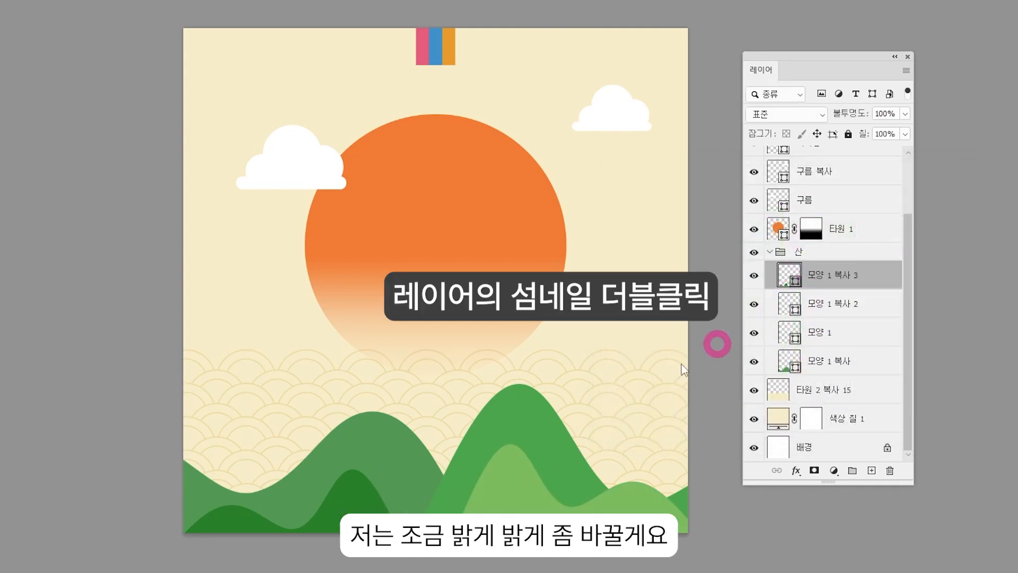
click(534, 406)
click(940, 204)
click(403, 443)
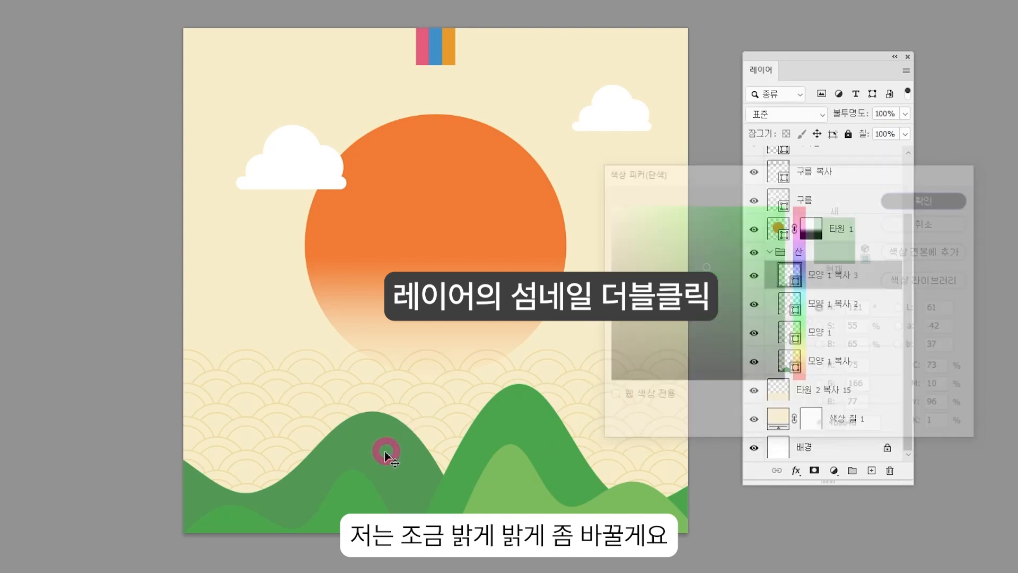
double_click(785, 360)
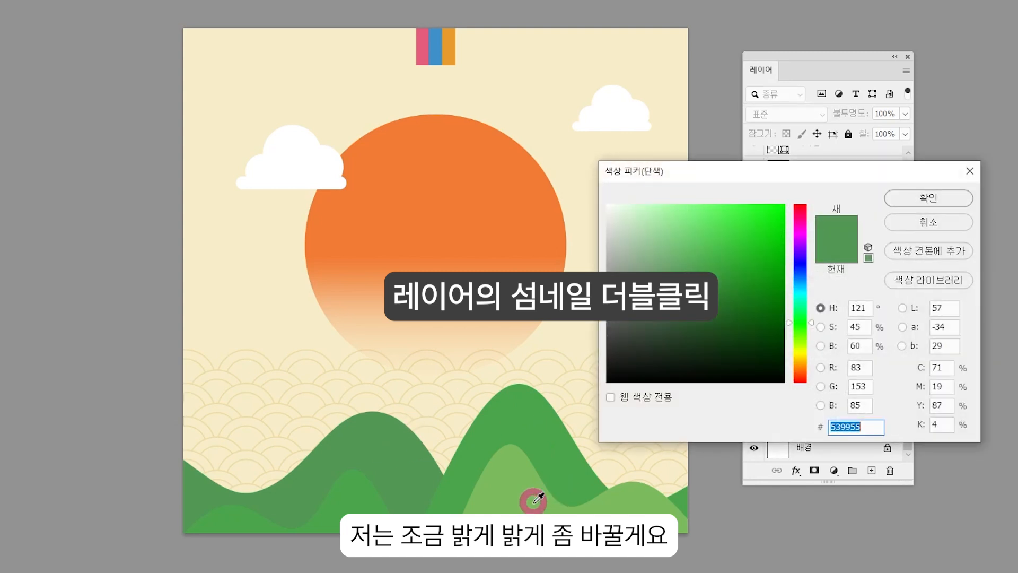
click(527, 495)
click(927, 204)
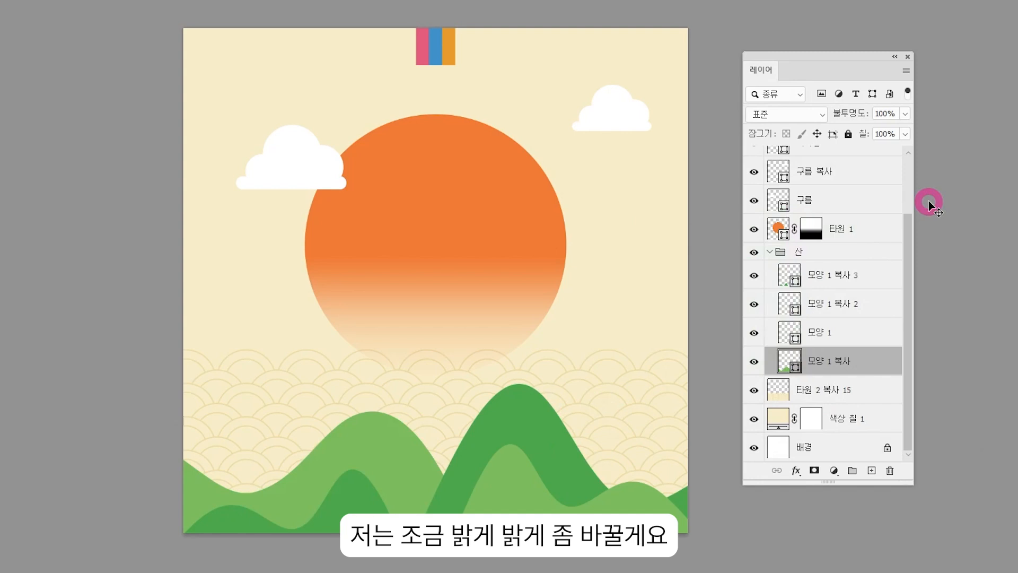
- Lighten the fill colors of the pink, blue and orange stripes, using #e8a443 for the orange one
click(436, 74)
double_click(778, 218)
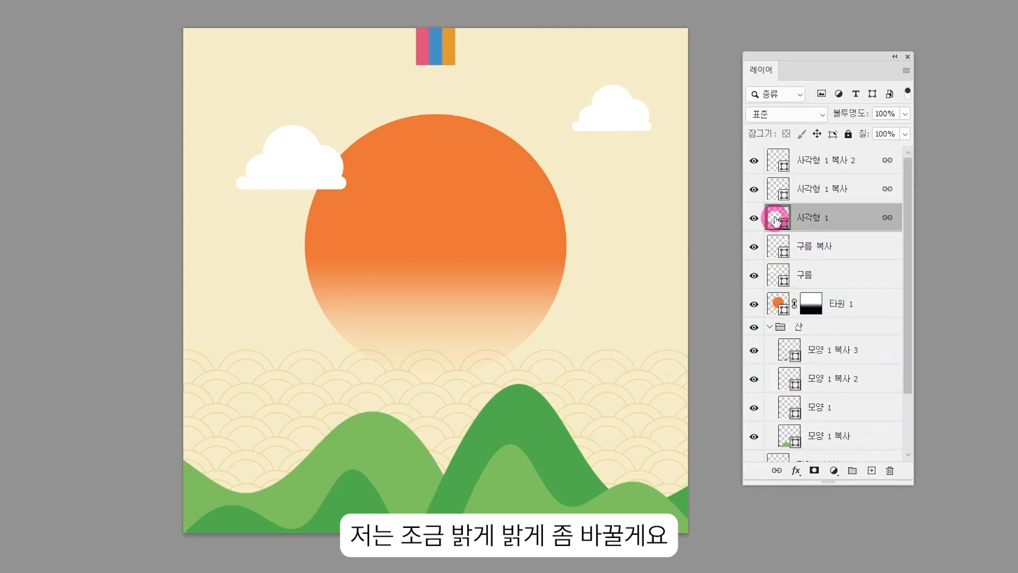
click(896, 199)
click(438, 59)
double_click(777, 188)
click(890, 219)
click(450, 40)
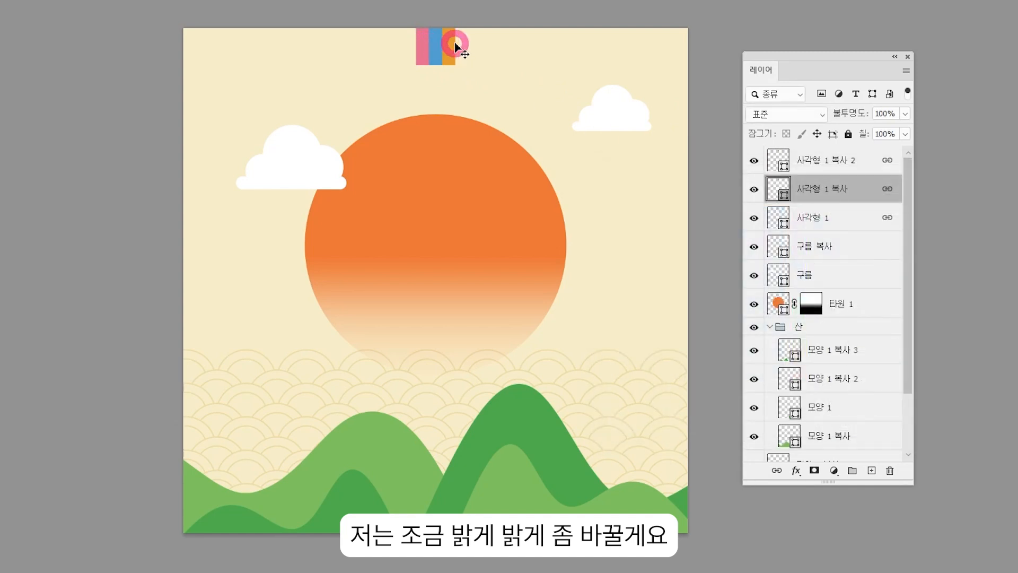
click(781, 166)
double_click(780, 166)
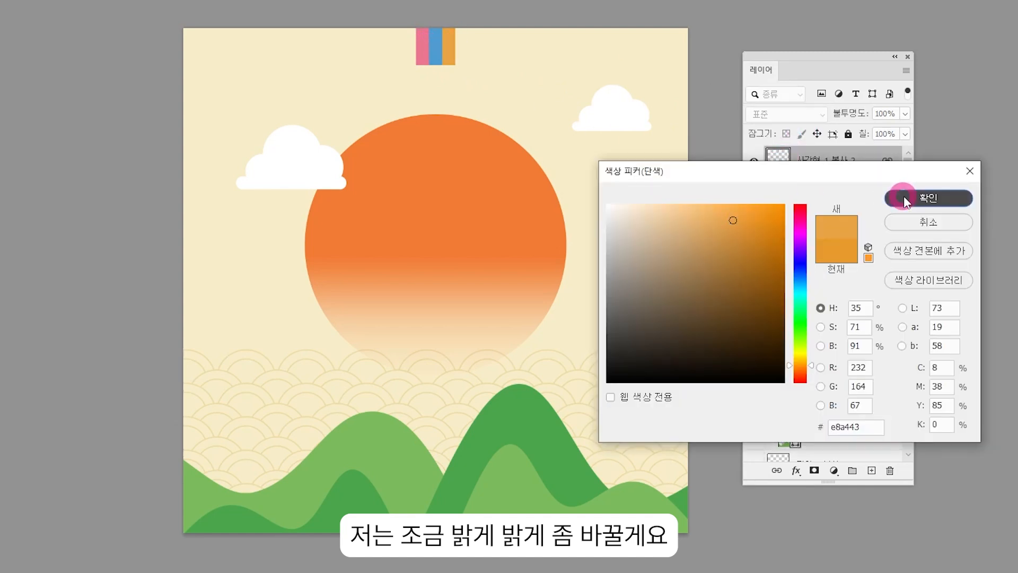
click(903, 196)
- Set the sun layer's opacity to 78%
click(405, 226)
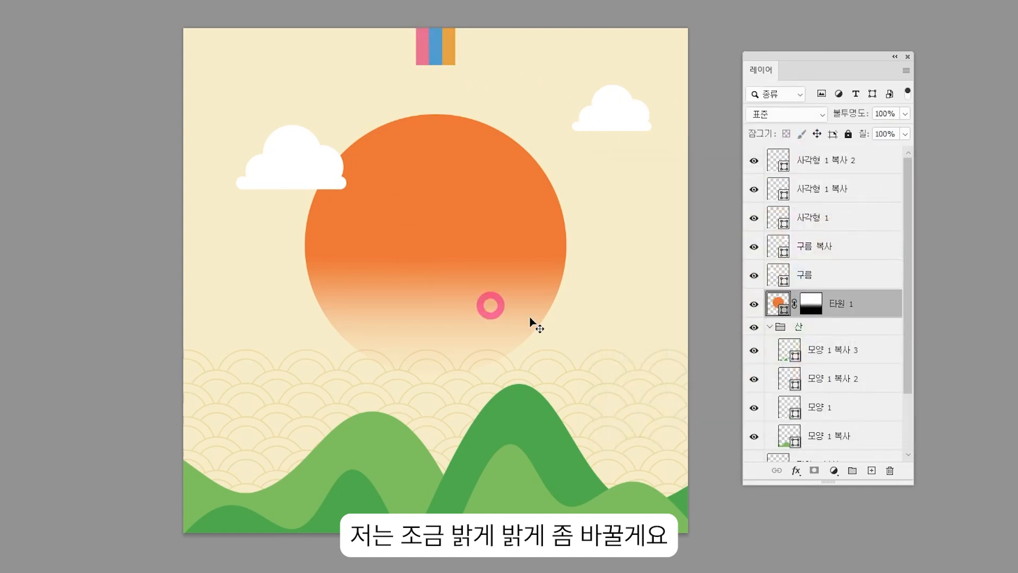
click(906, 121)
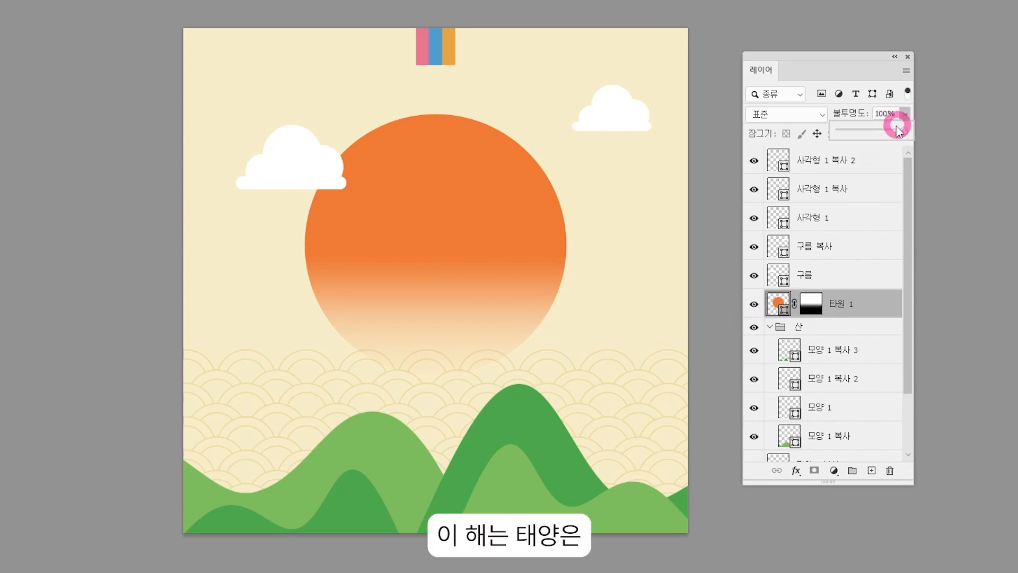
drag(902, 129, 891, 134)
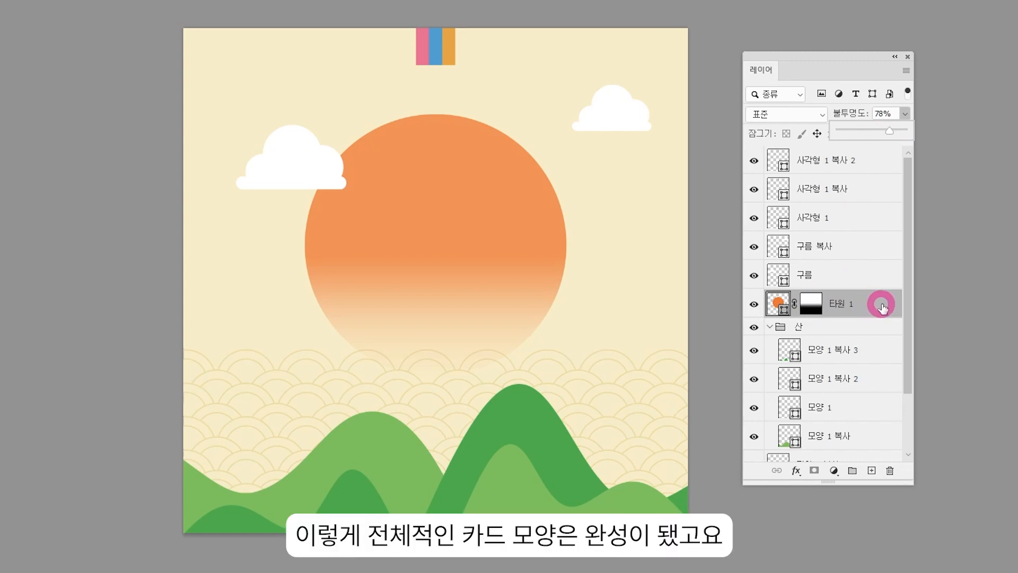
- Group all artwork layers above the locked 배경 layer and name the group 카드배경
click(870, 162)
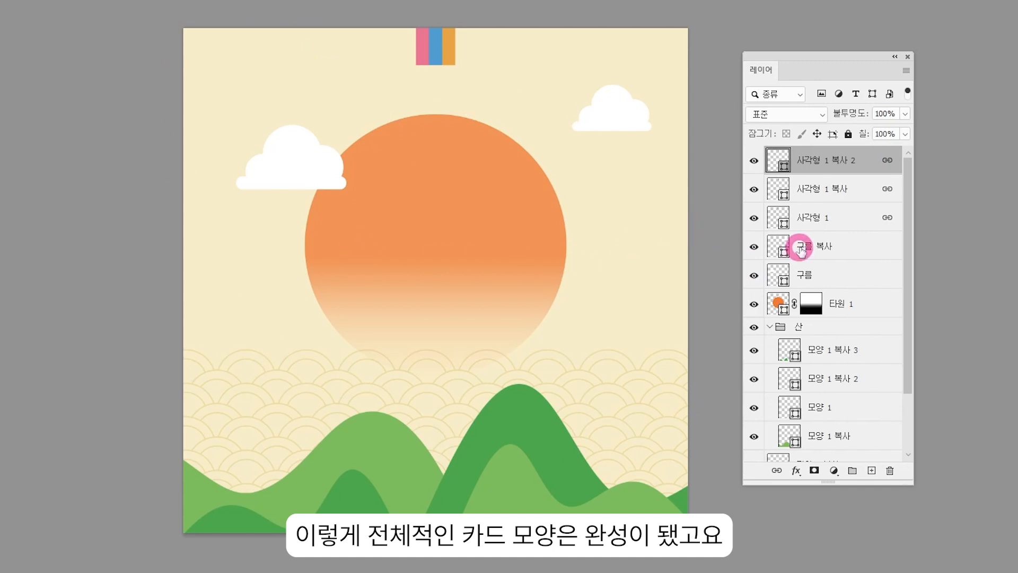
drag(908, 170, 920, 304)
shift+click(870, 419)
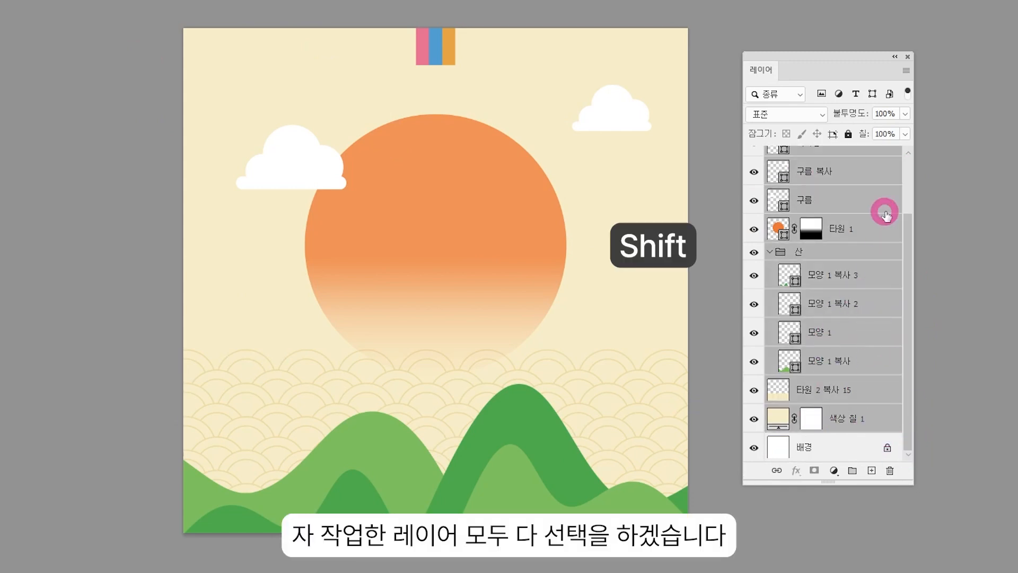
scroll(883, 211, up, 3)
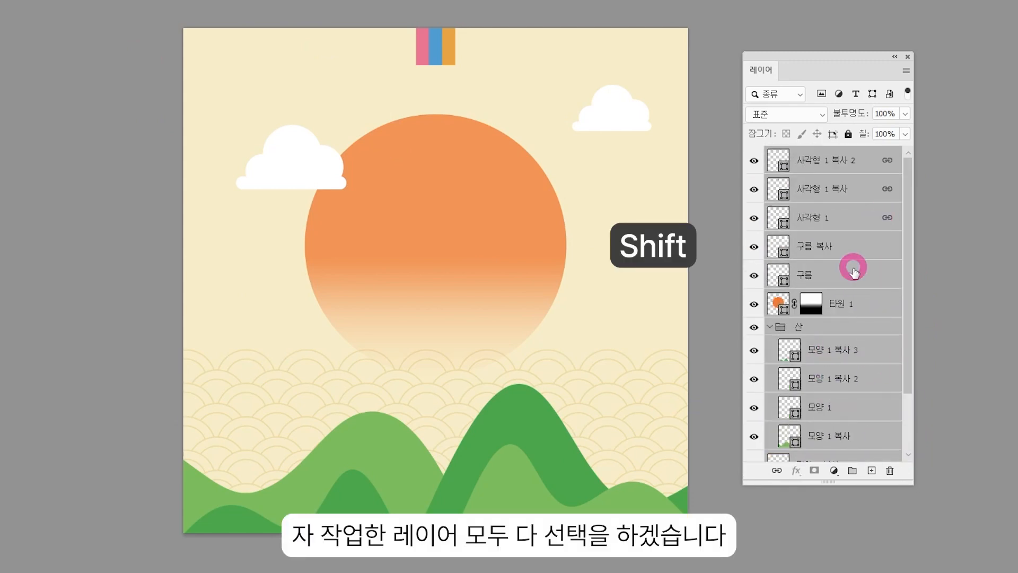
key(ctrl+g)
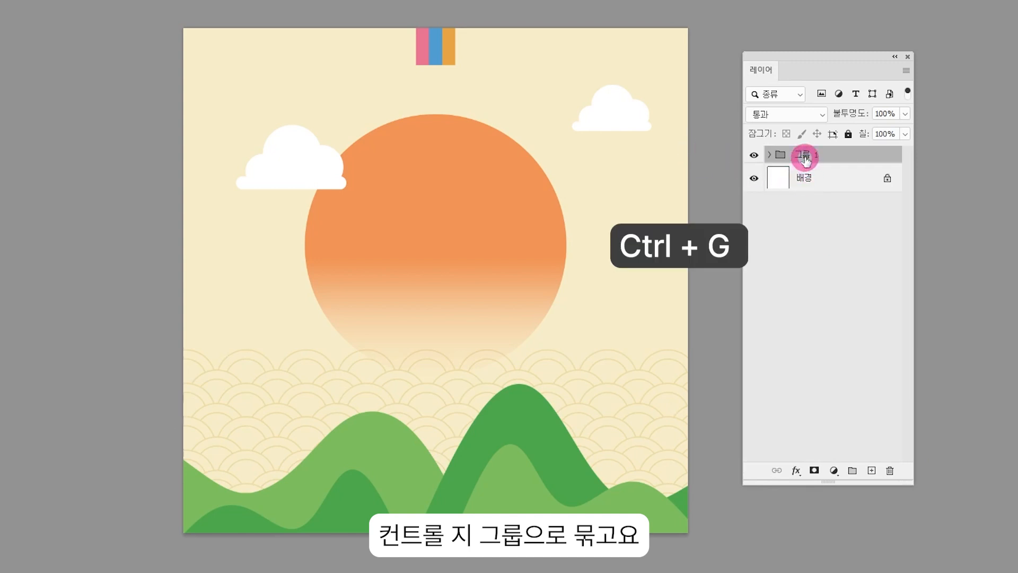
text(카)
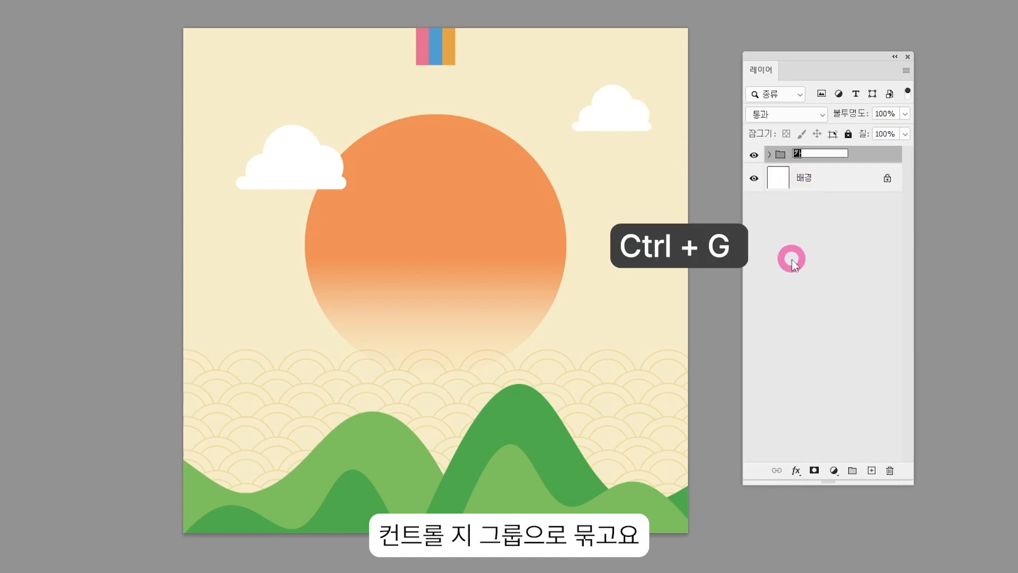
text(드뉴경)
key(Return)
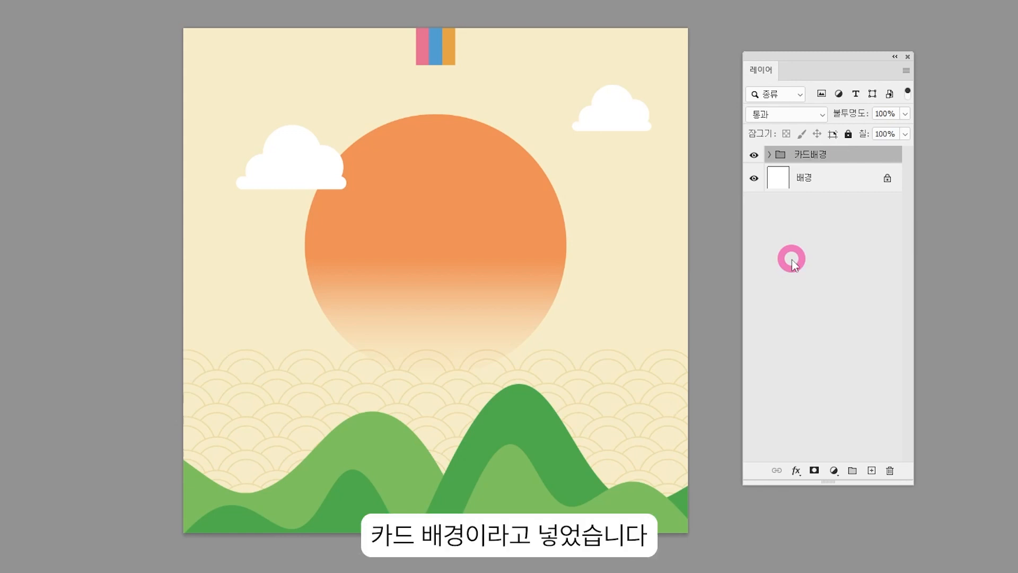
- Hide the 카드배경 group and draw a 460 x 460 px circle near the middle of the canvas with the Ellipse tool
click(754, 156)
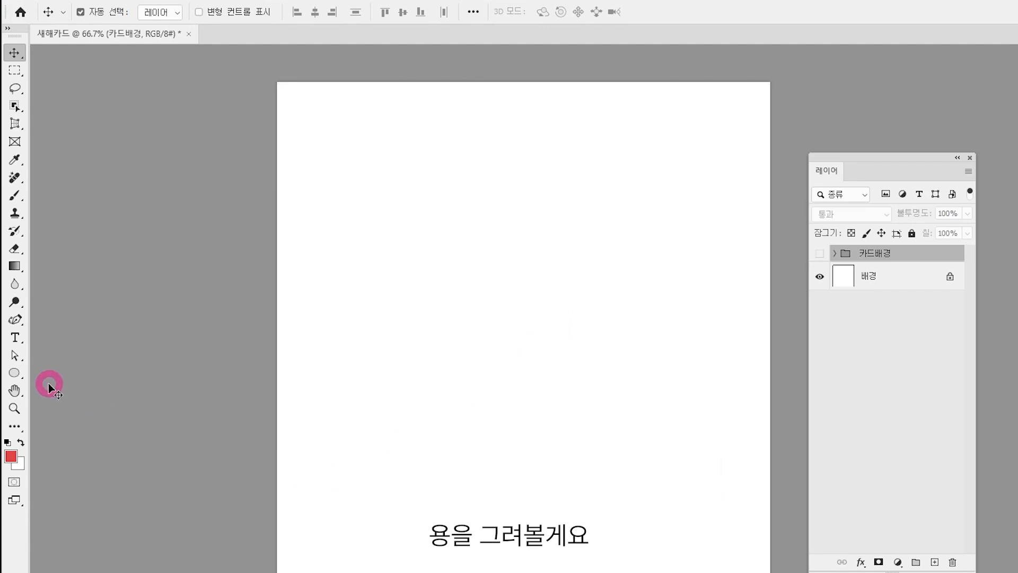
click(16, 374)
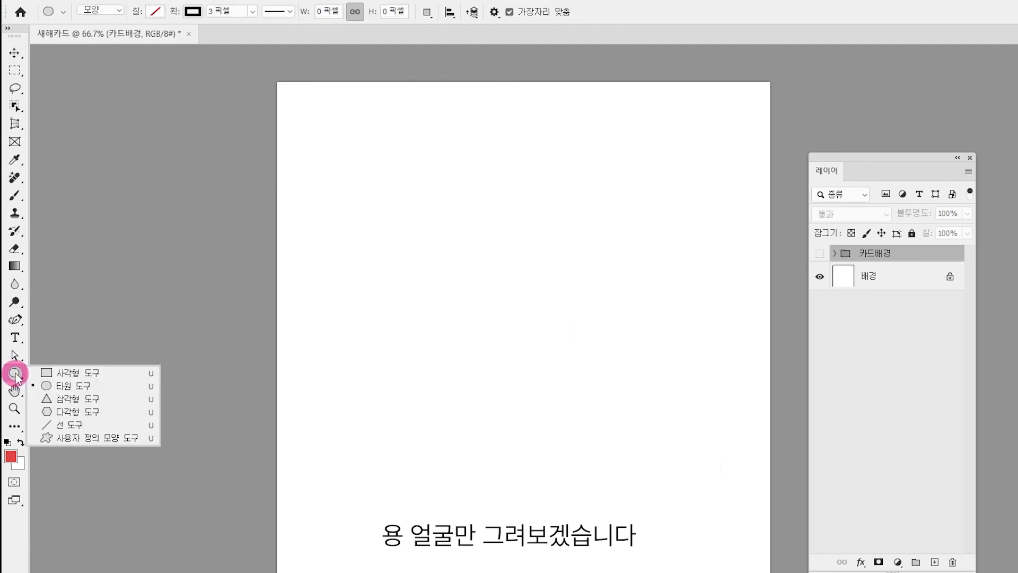
click(97, 385)
drag(401, 212, 634, 425)
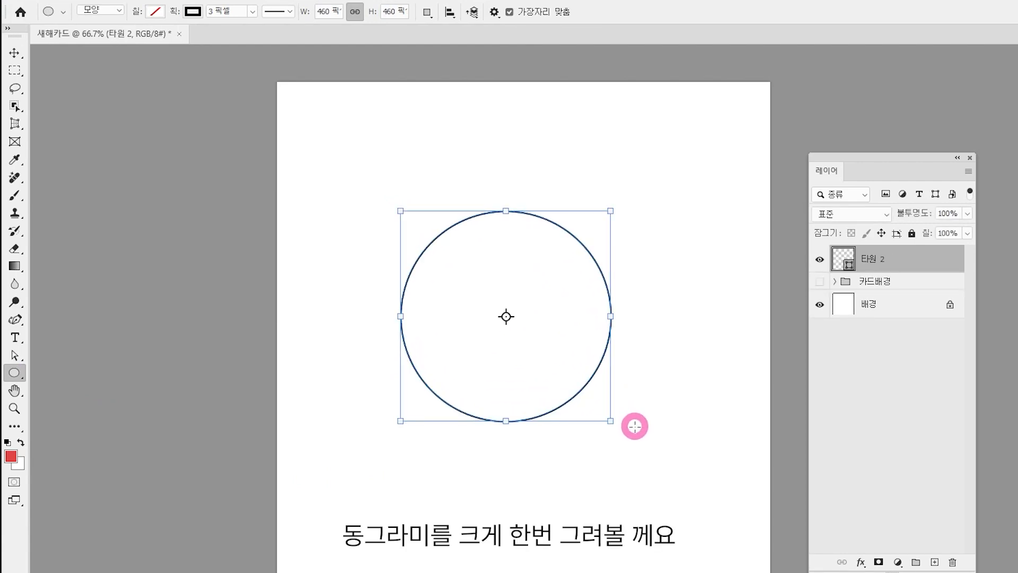
- Remove the circle's stroke and fill it with turquoise #53d2cb
click(193, 11)
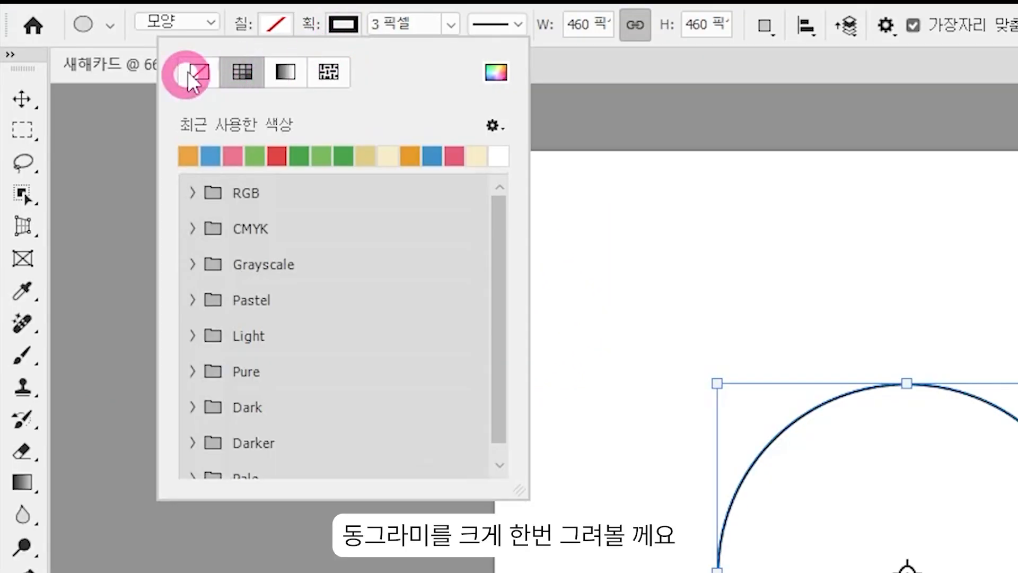
click(197, 77)
click(272, 23)
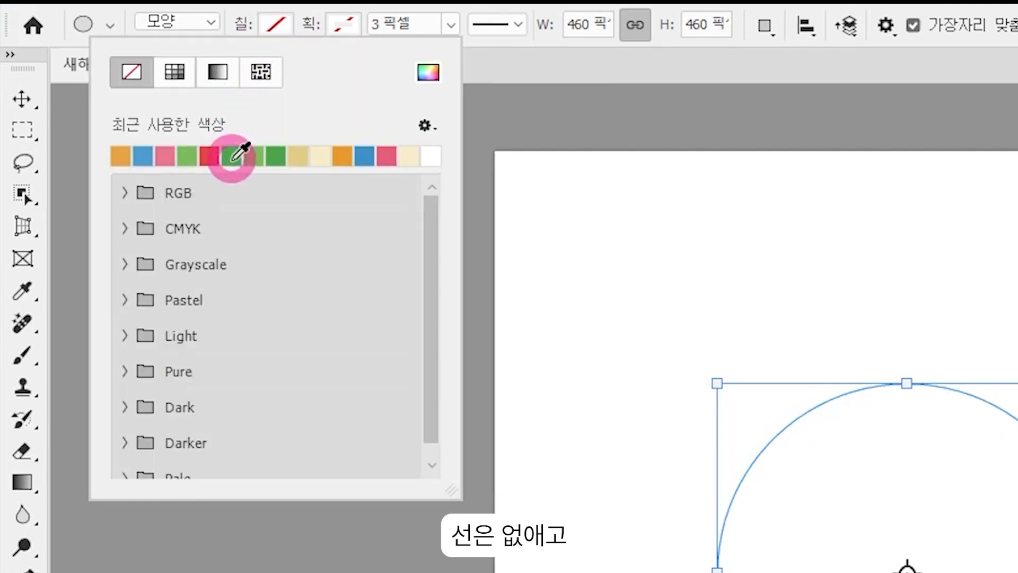
click(187, 156)
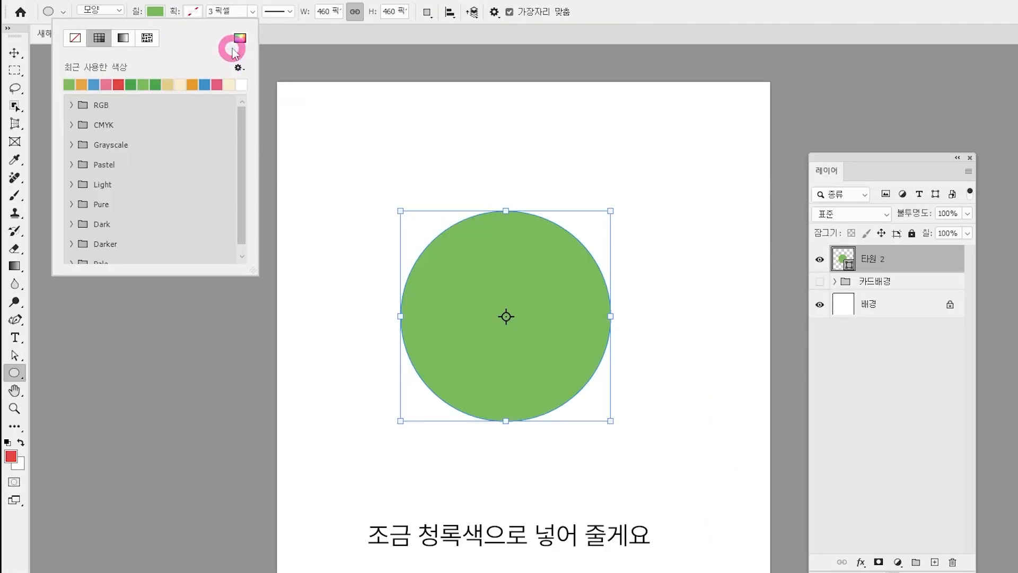
click(237, 39)
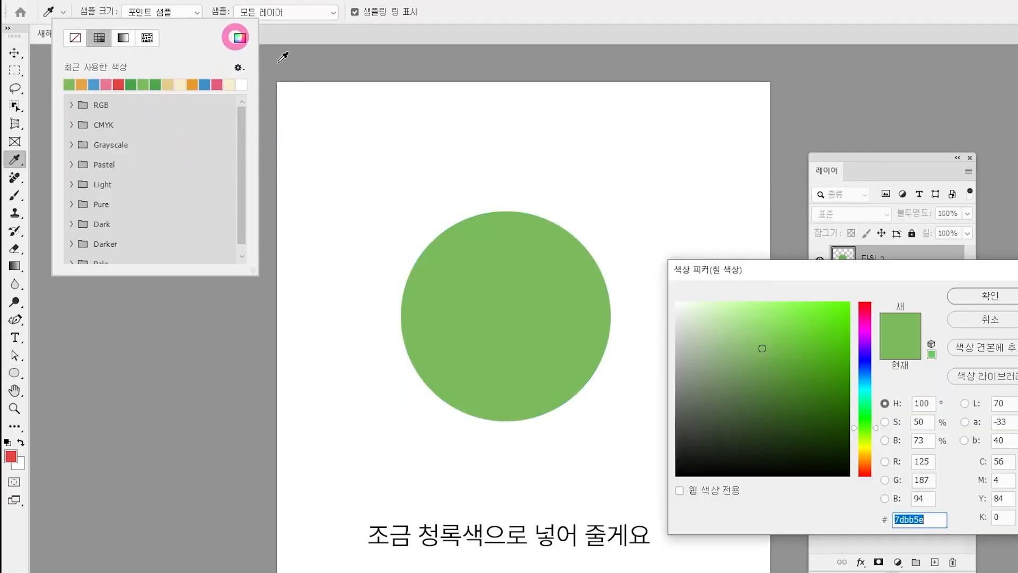
click(866, 410)
drag(866, 401, 866, 392)
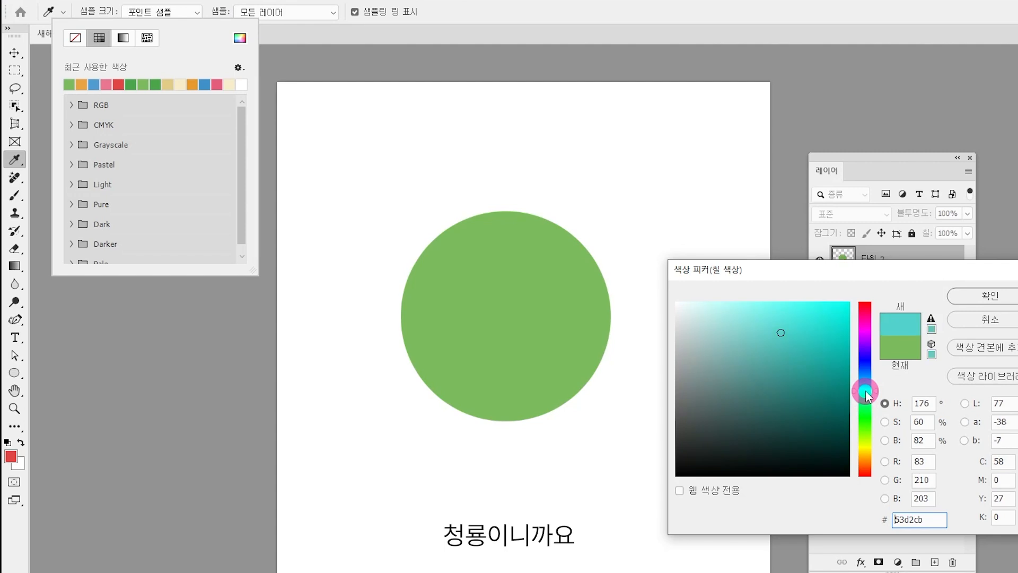
click(1010, 306)
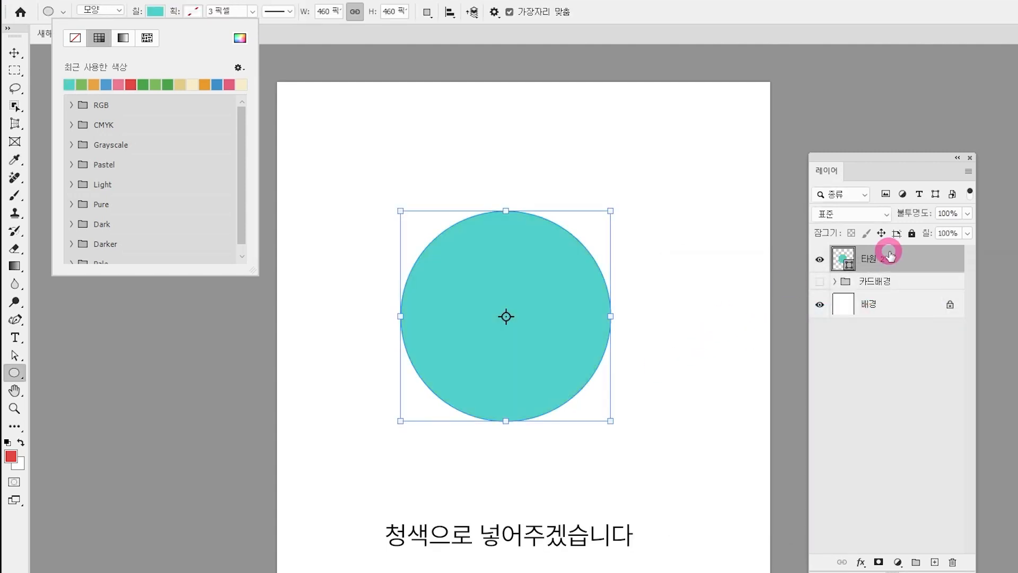
- Lighten the circle's turquoise fill and squash the shape from its upper edge to about 419 px high
double_click(843, 260)
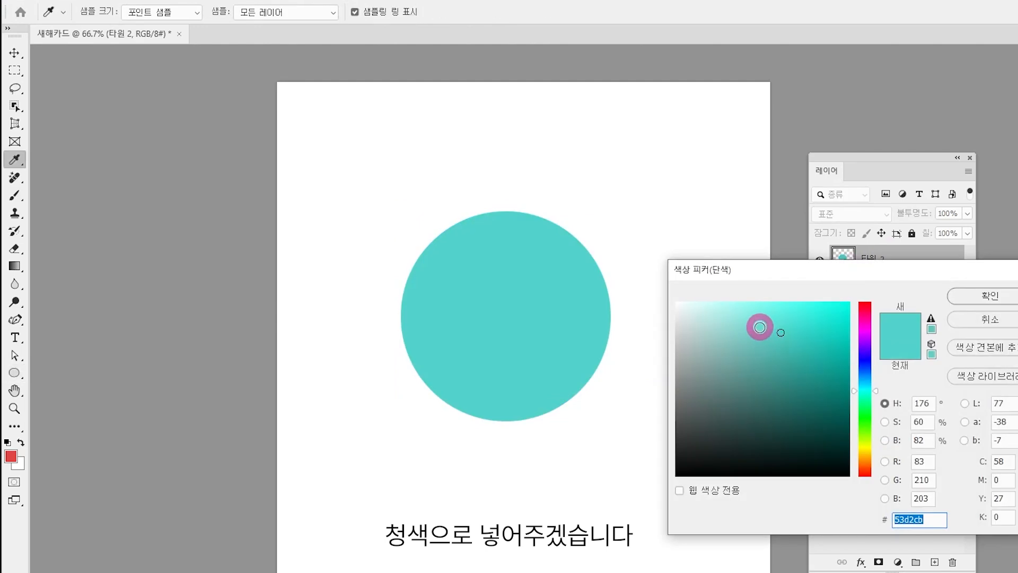
click(760, 327)
key(Return)
key(ctrl+t)
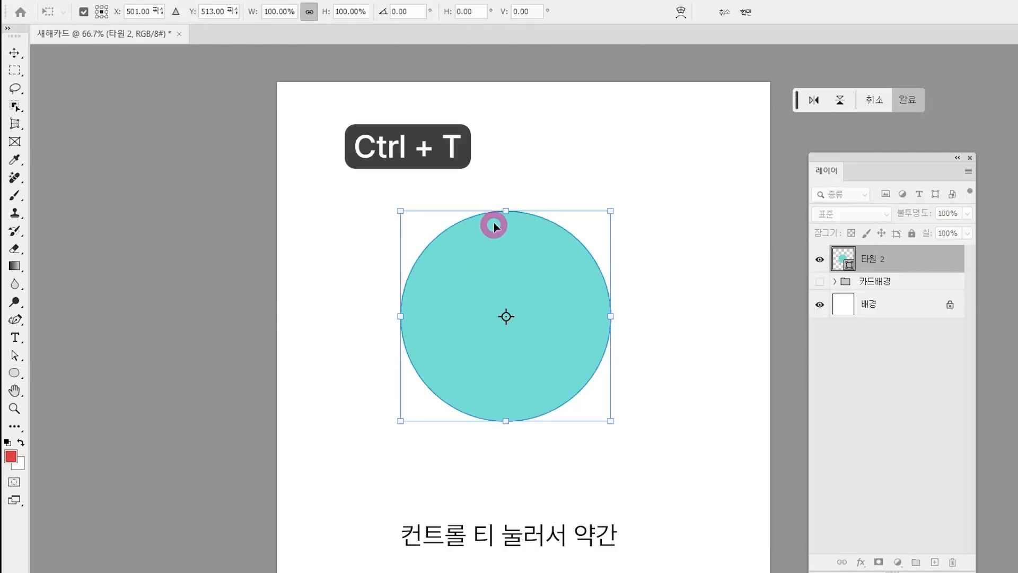
drag(500, 211, 505, 227)
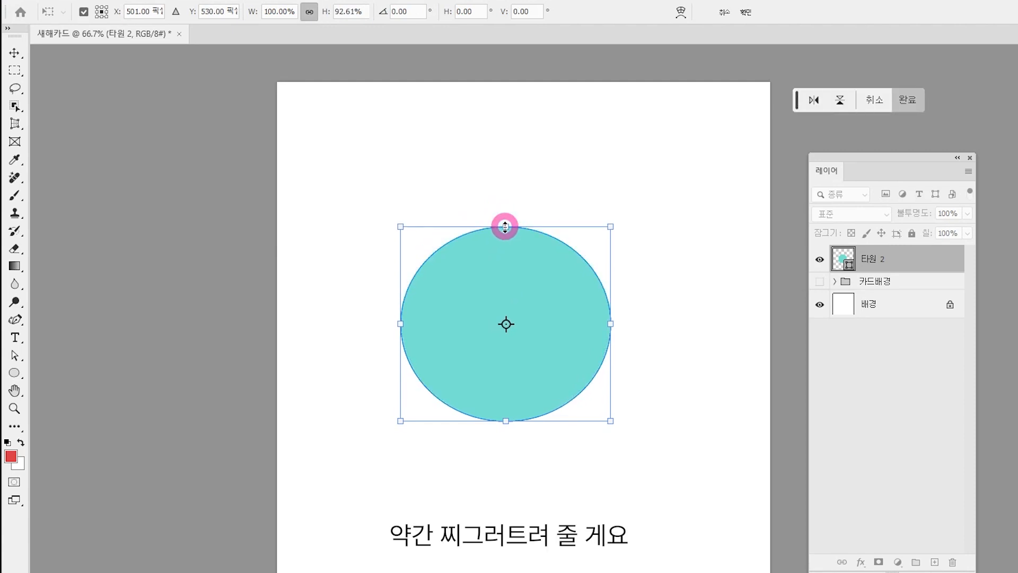
key(Return)
- Convert the ellipse to a regular path and raise its lowest anchor point to flatten the underside, making the shape about 377.5 px high
right_click(14, 355)
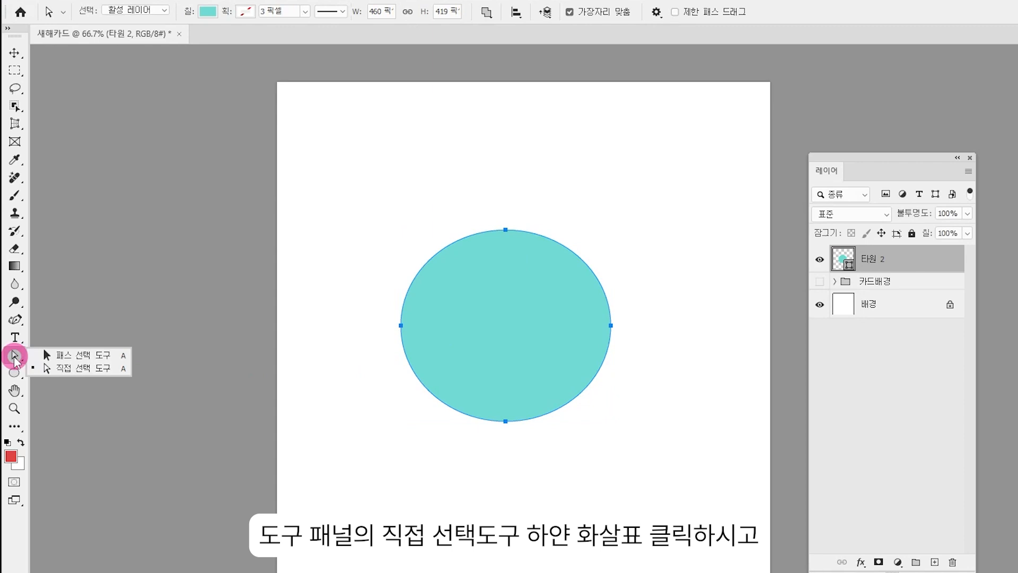
click(68, 367)
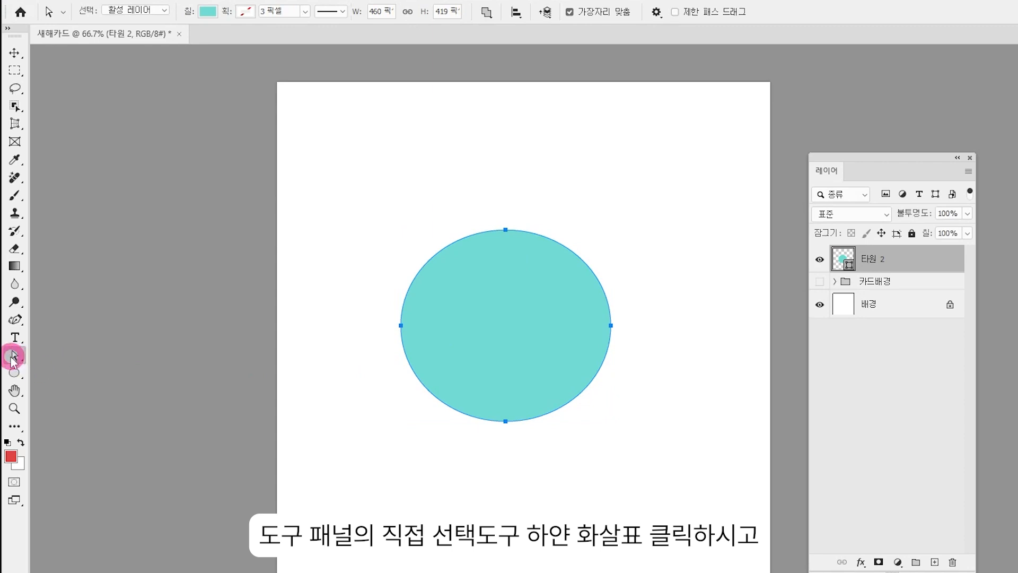
click(510, 438)
drag(488, 411, 489, 410)
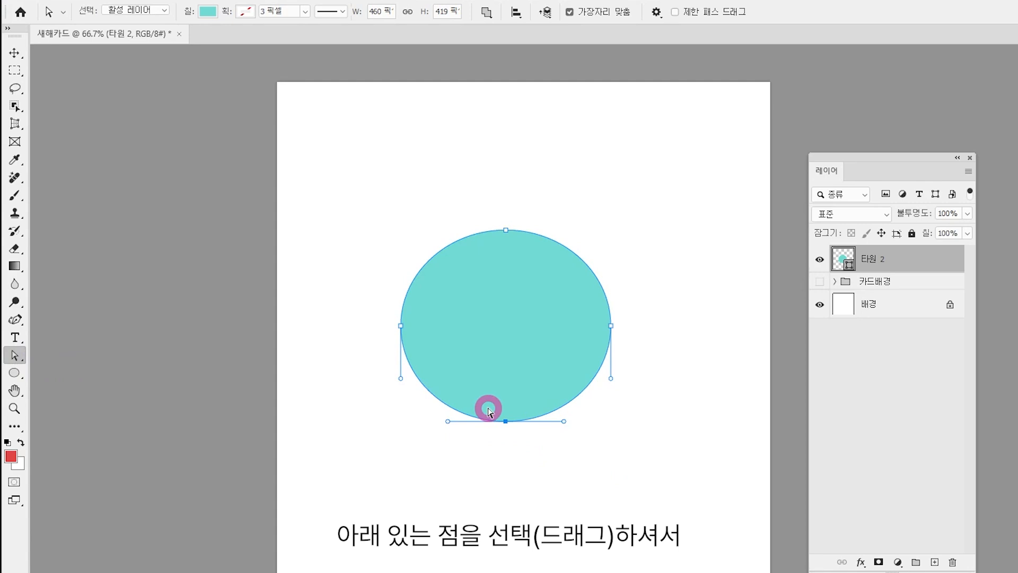
key(Up)
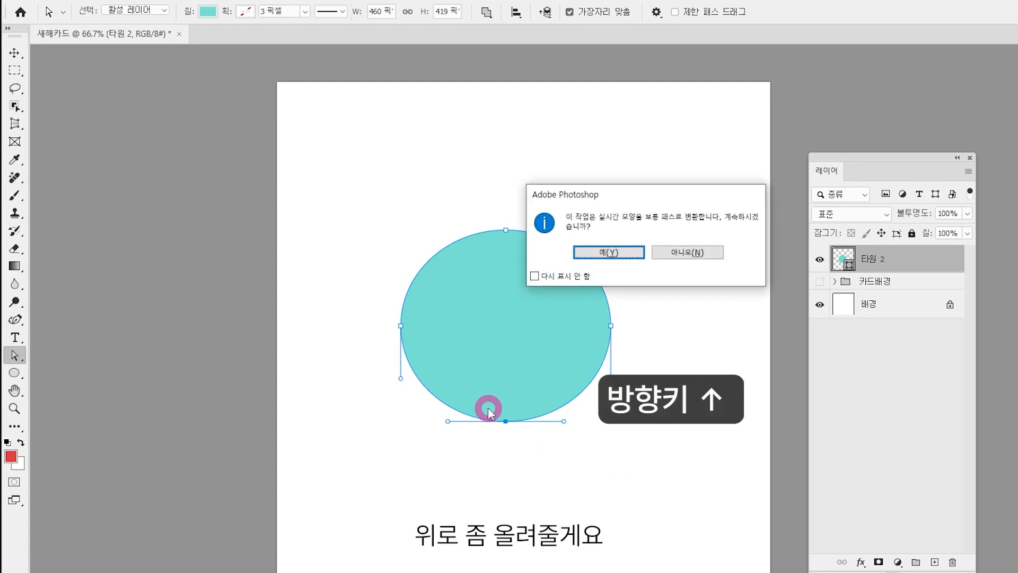
key(Return)
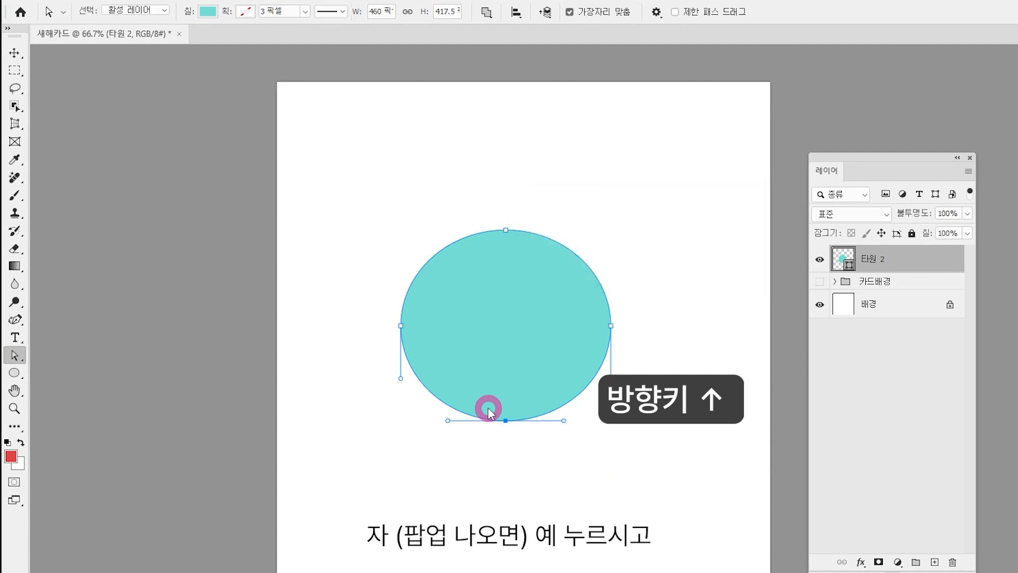
key(shift+Up)
key(shift+Up)
key(shift+Up)
key(shift+Up)
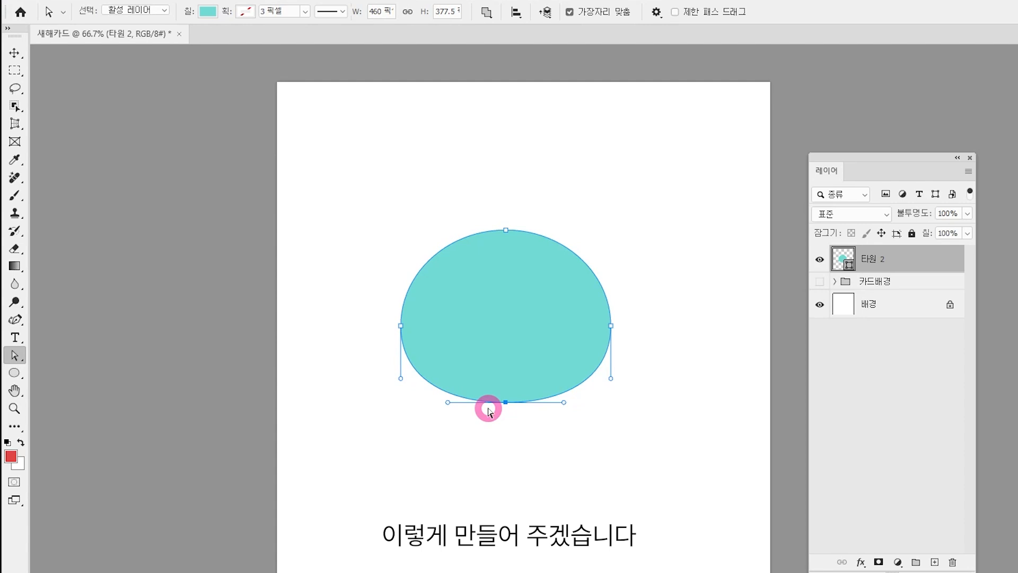
- Draw an ellipse of about 209 x 202 px and place it as a cheek protruding from the face's lower left side
click(15, 373)
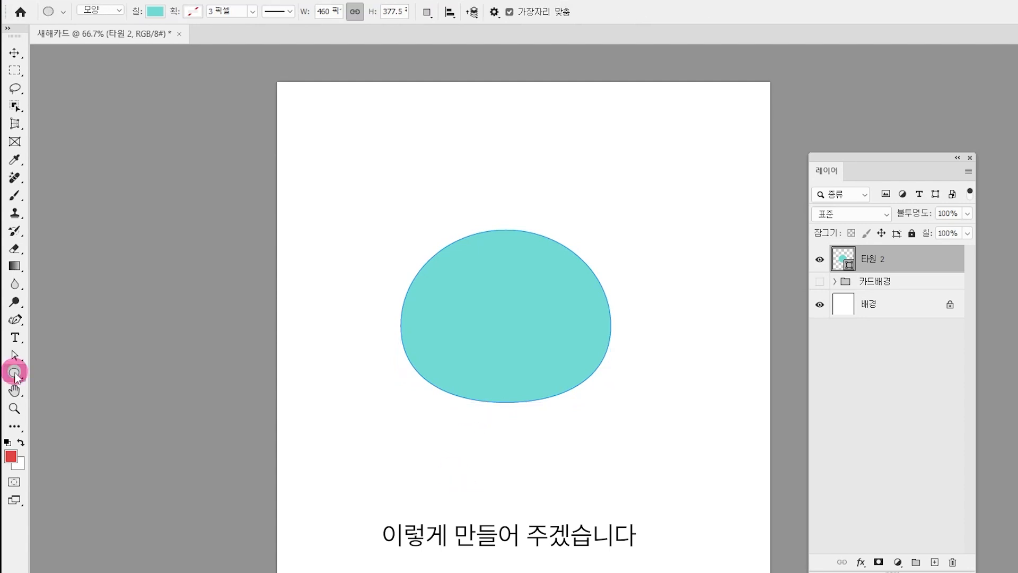
right_click(14, 373)
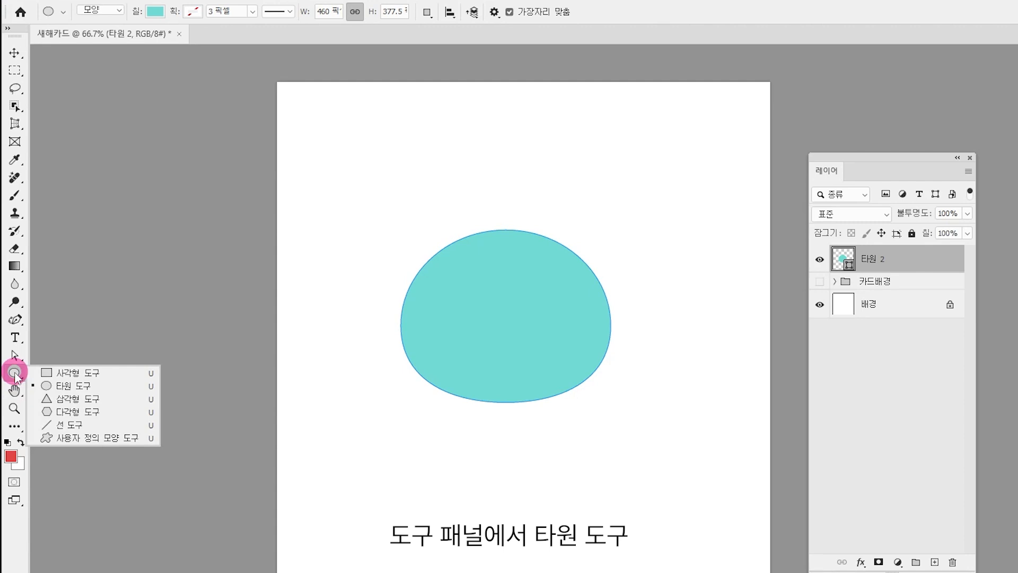
click(14, 373)
drag(369, 302, 463, 393)
click(15, 52)
click(511, 486)
drag(426, 347, 448, 354)
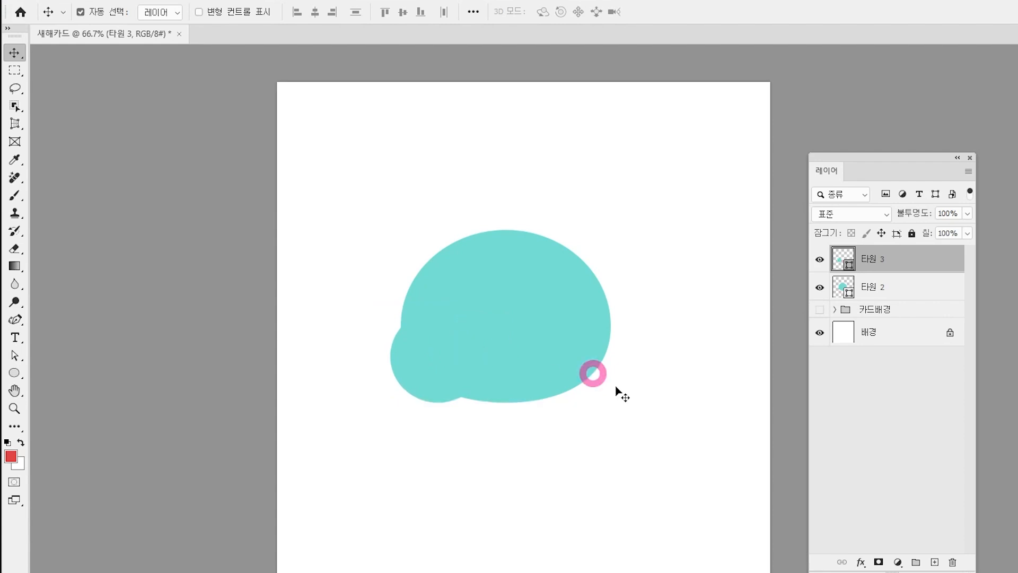
- Duplicate the cheek ellipse and place the copy so it protrudes equally from the face's lower right side
click(672, 407)
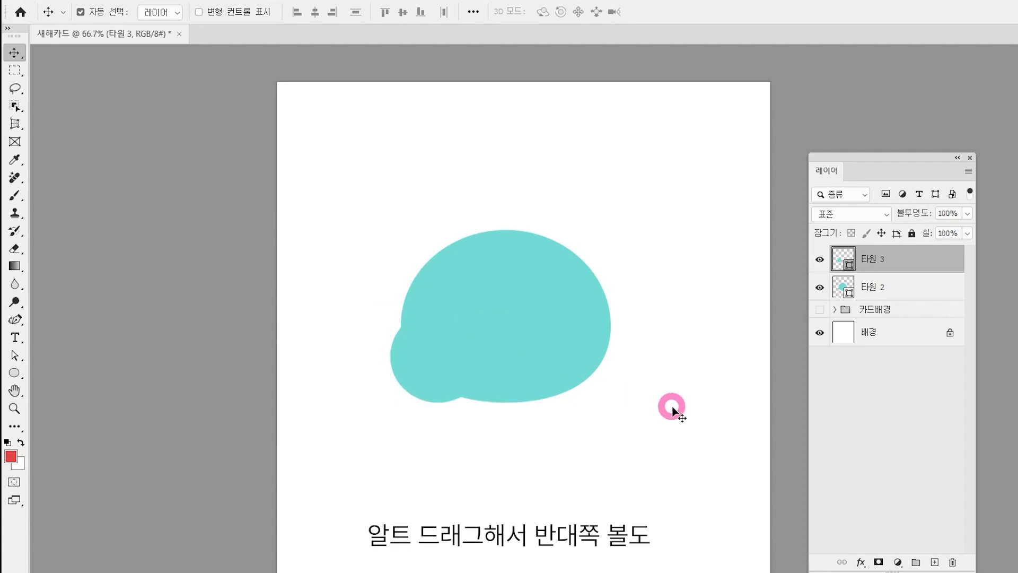
drag(420, 372, 578, 371)
drag(767, 338, 677, 336)
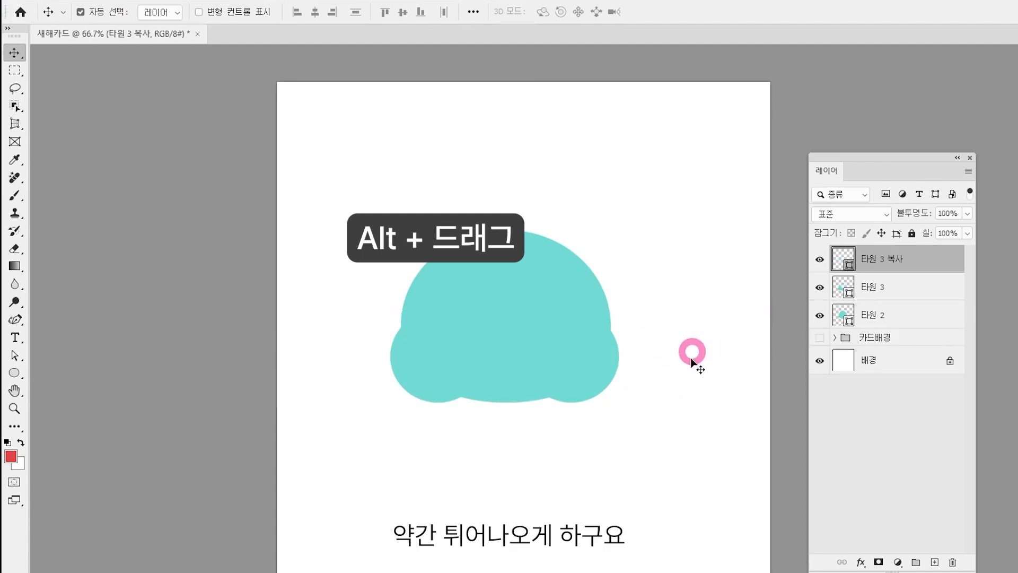
- Draw a turquoise rectangle between the two cheeks to fill the face's lower edge
click(14, 373)
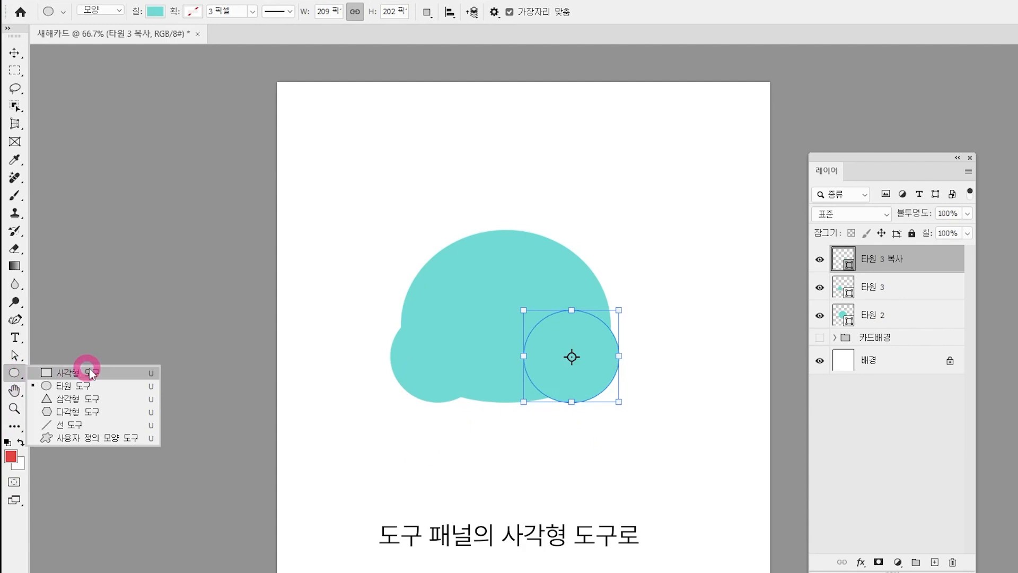
click(85, 370)
drag(427, 354, 577, 404)
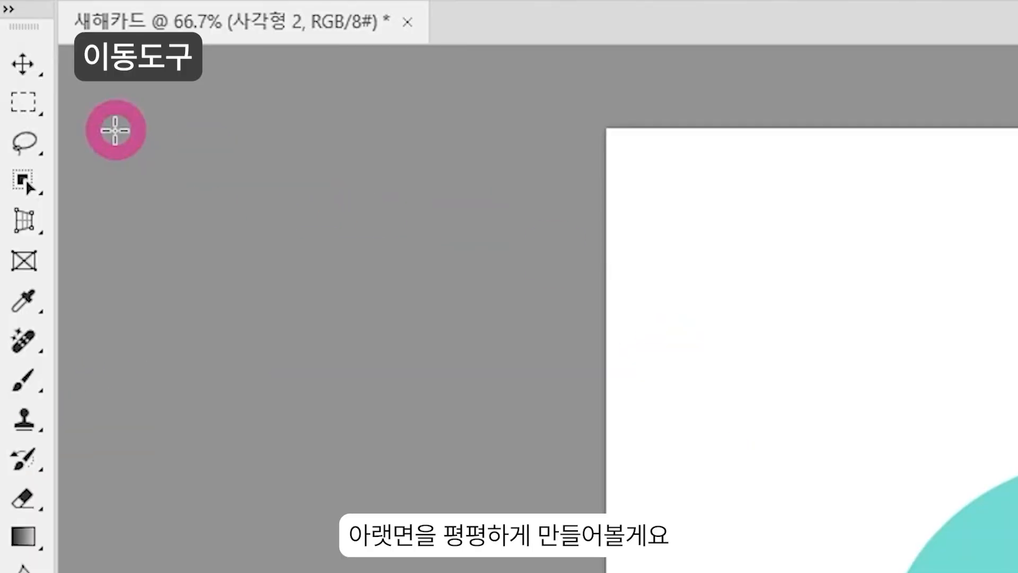
- Align the rectangle's lower edge with the undersides of the cheeks to make the chin flat
click(23, 64)
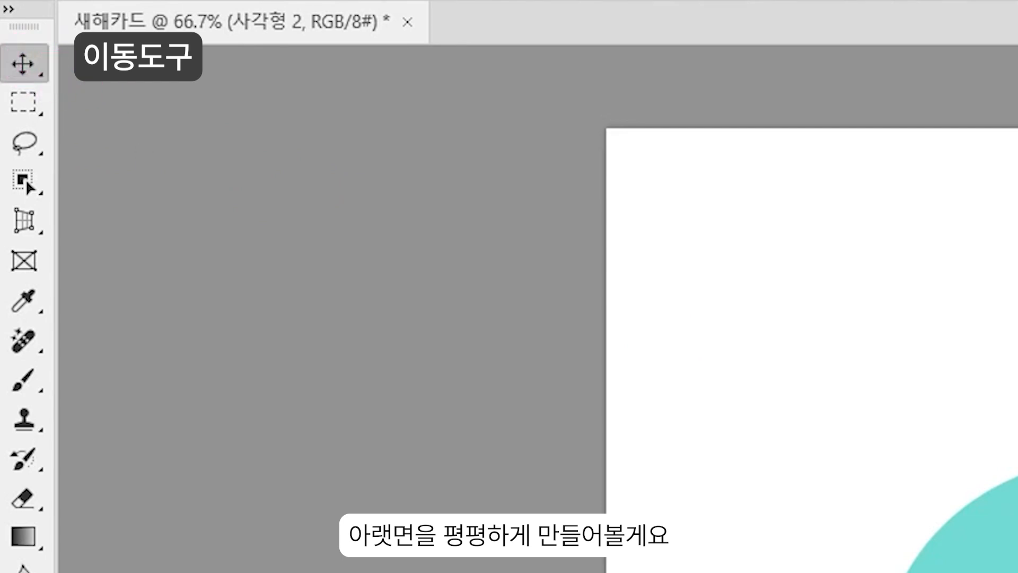
key(ctrl+plus)
key(ctrl+plus)
click(393, 441)
drag(395, 441, 396, 427)
key(Down)
key(Down)
key(Down)
key(Up)
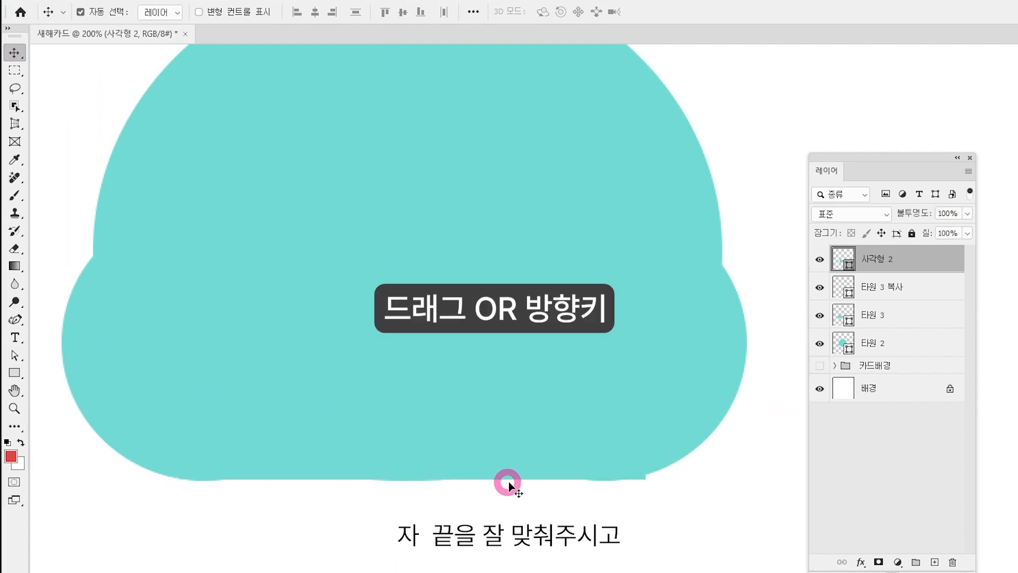
key(Down)
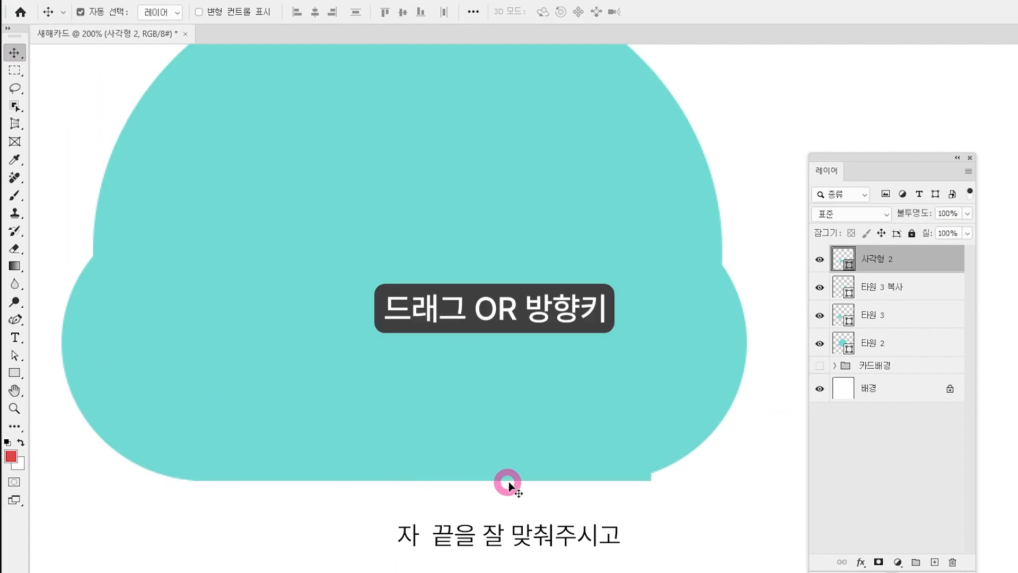
- Narrow the rectangle from its right side until its corner no longer sticks out past the right cheek
key(ctrl)
key(ctrl+t)
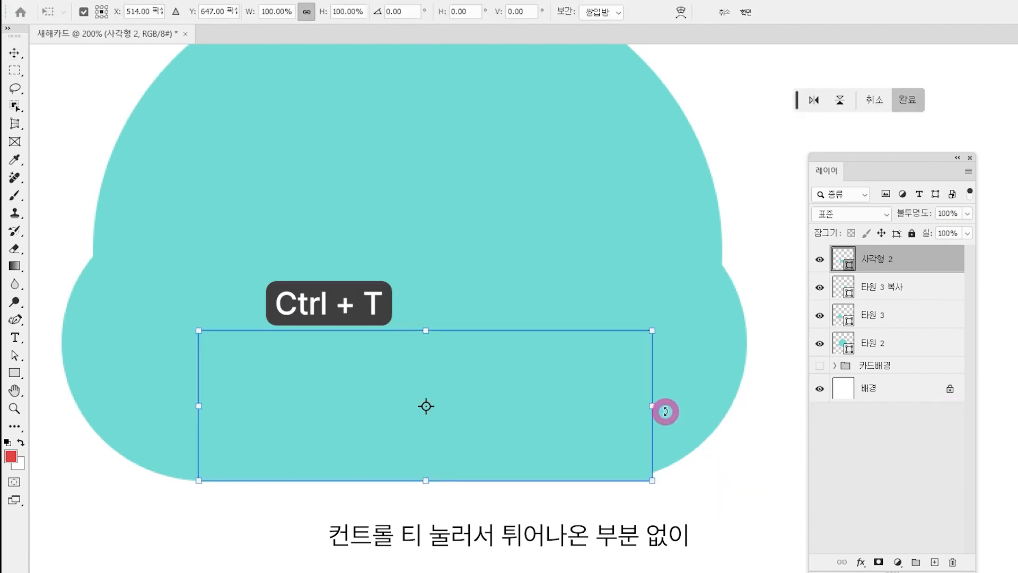
drag(657, 397, 609, 410)
key(shift)
key(Return)
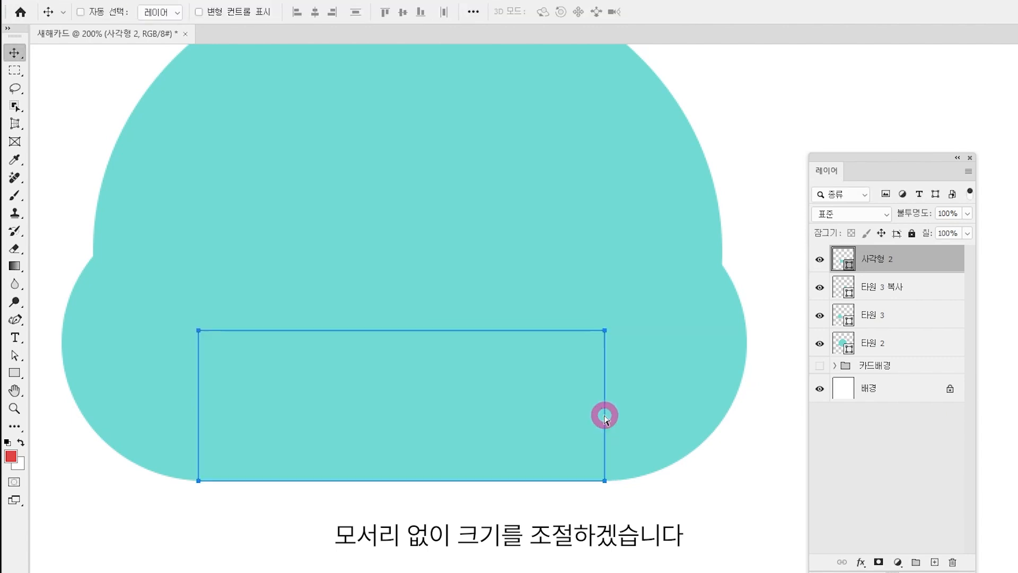
key(ctrl+minus)
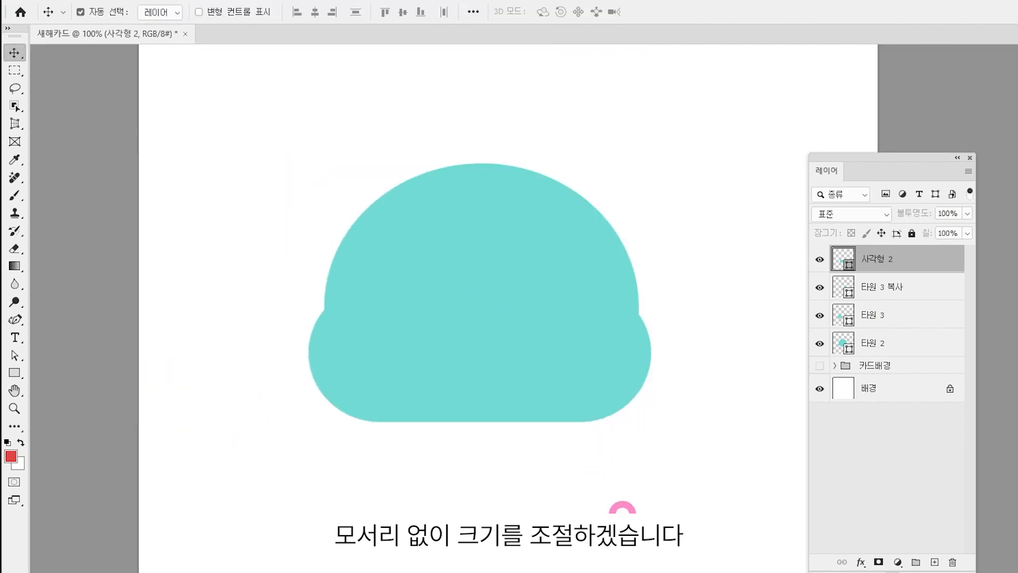
- Merge the four turquoise shape layers of the head into one layer and rename it 얼굴형
click(666, 475)
key(ctrl+minus)
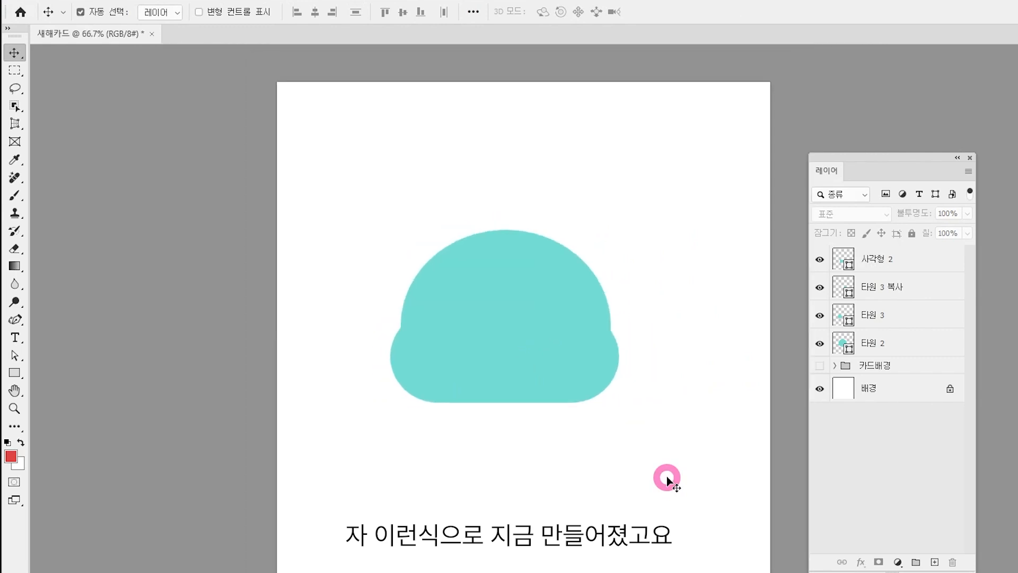
drag(666, 475, 645, 567)
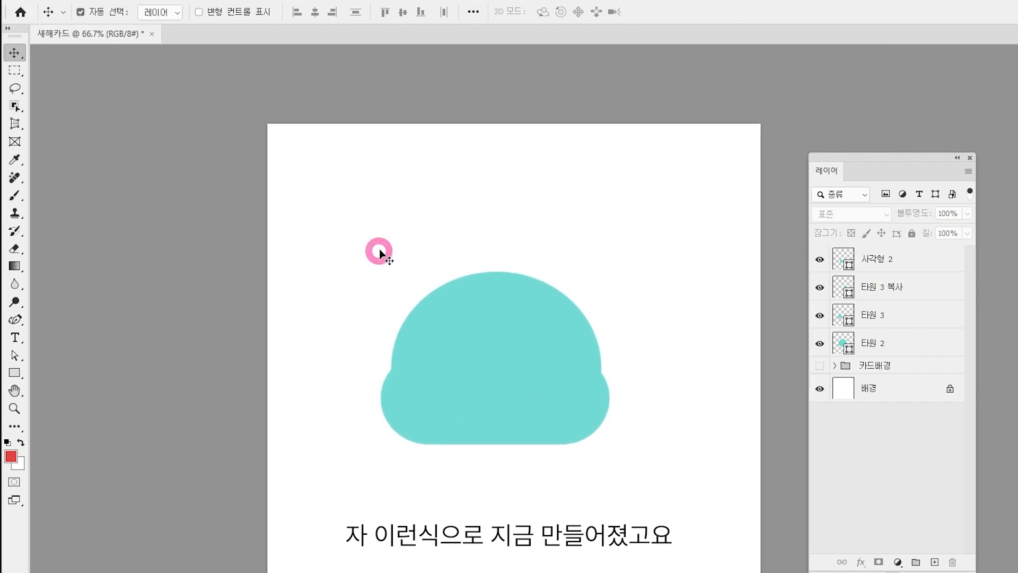
drag(333, 199, 683, 523)
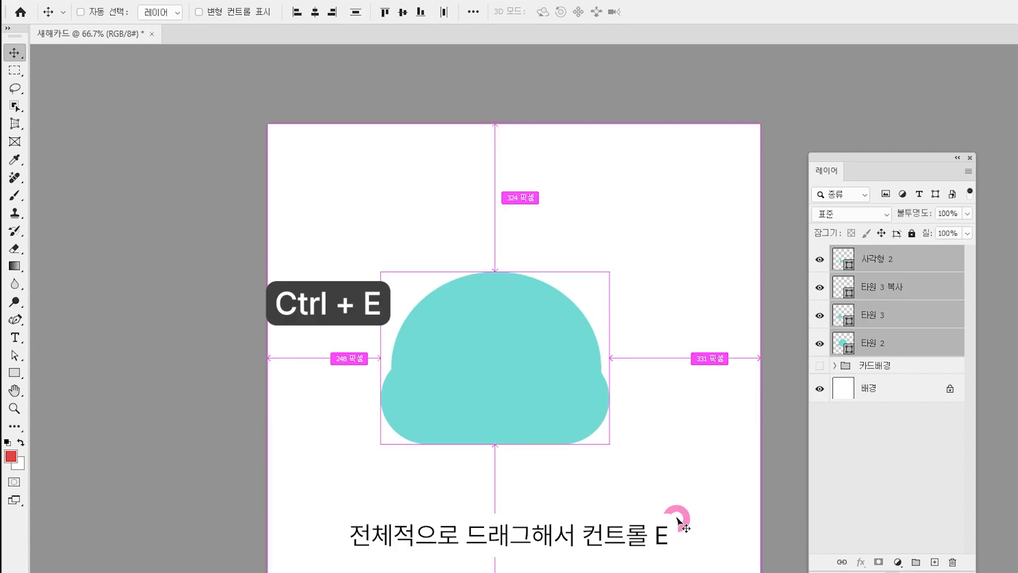
key(ctrl+e)
double_click(878, 258)
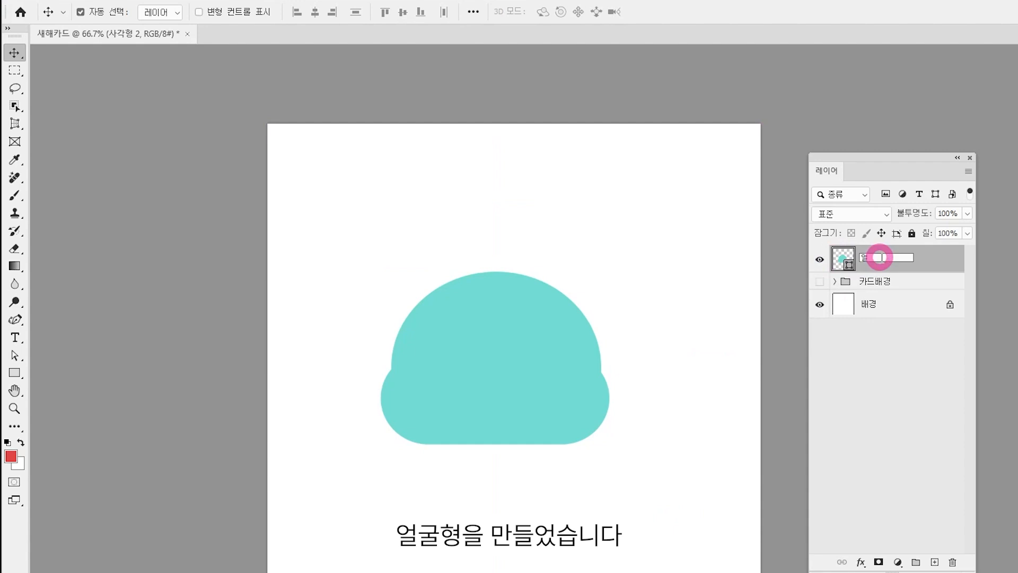
text(얼굴형)
key(Return)
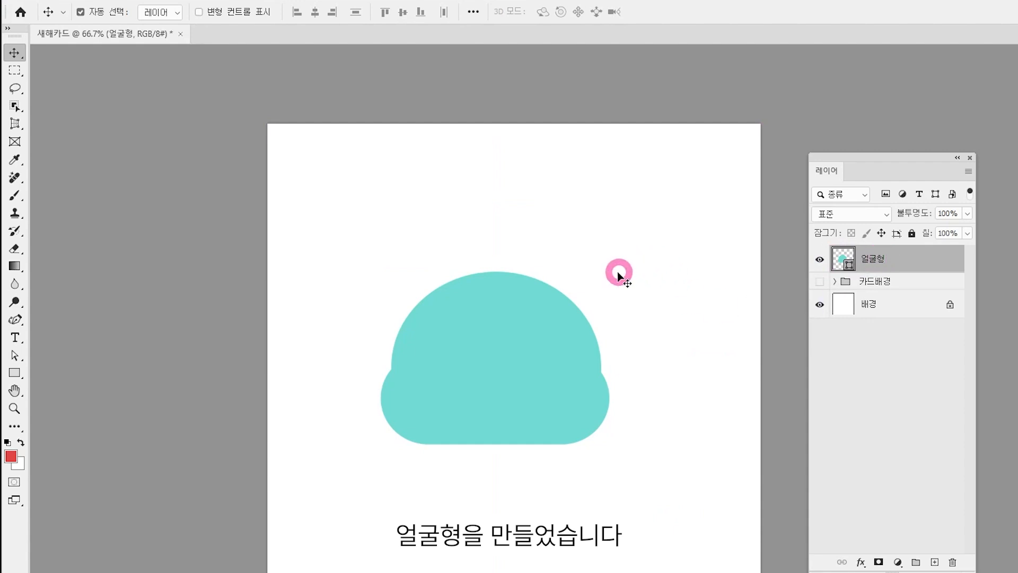
- Draw a vertical ellipse about 47 × 77 px as the face's left eye and fill it with dark grey 393939
click(14, 373)
click(58, 386)
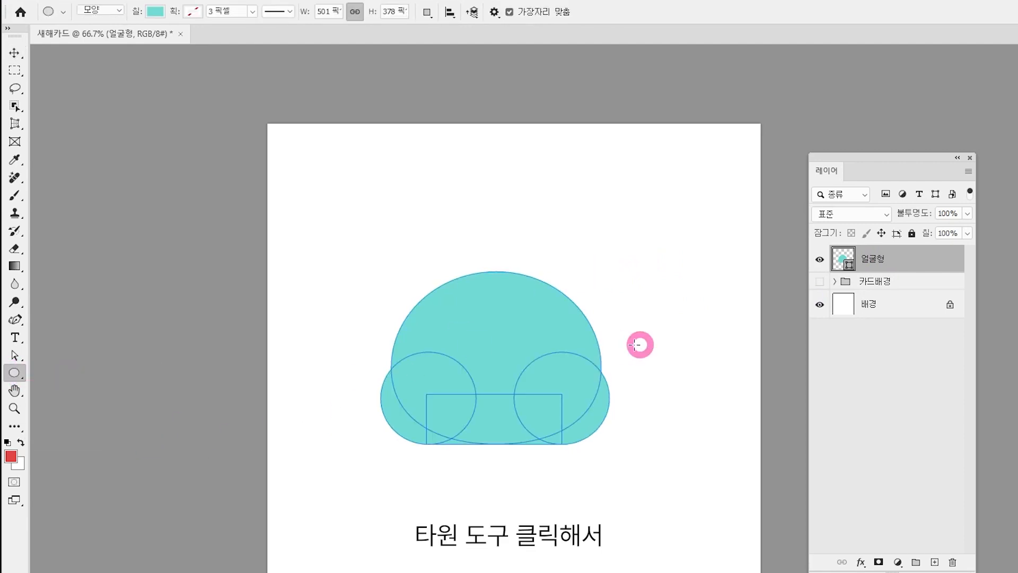
drag(450, 318, 471, 353)
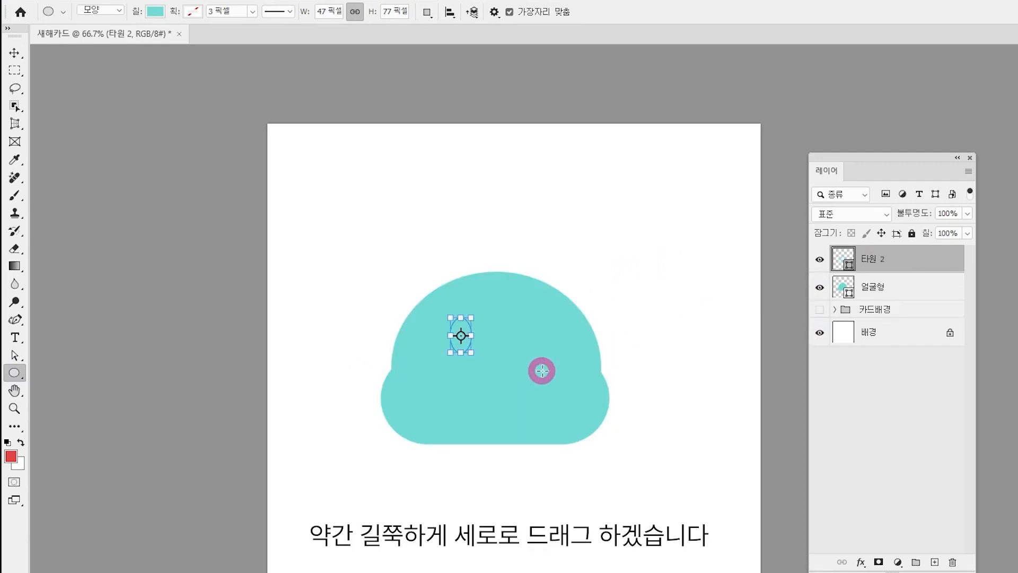
double_click(837, 260)
click(677, 431)
drag(634, 432, 632, 437)
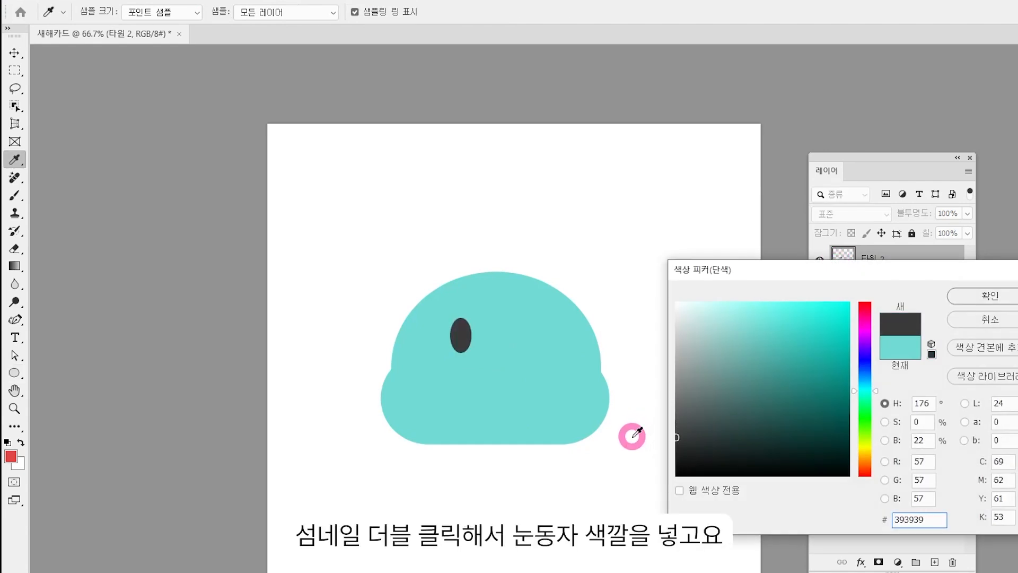
key(Return)
- Shorten the dark eye ellipse from its upper edge to a height of about 68 px
key(ctrl+plus)
key(ctrl+plus)
key(ctrl+t)
drag(269, 226, 267, 241)
key(Return)
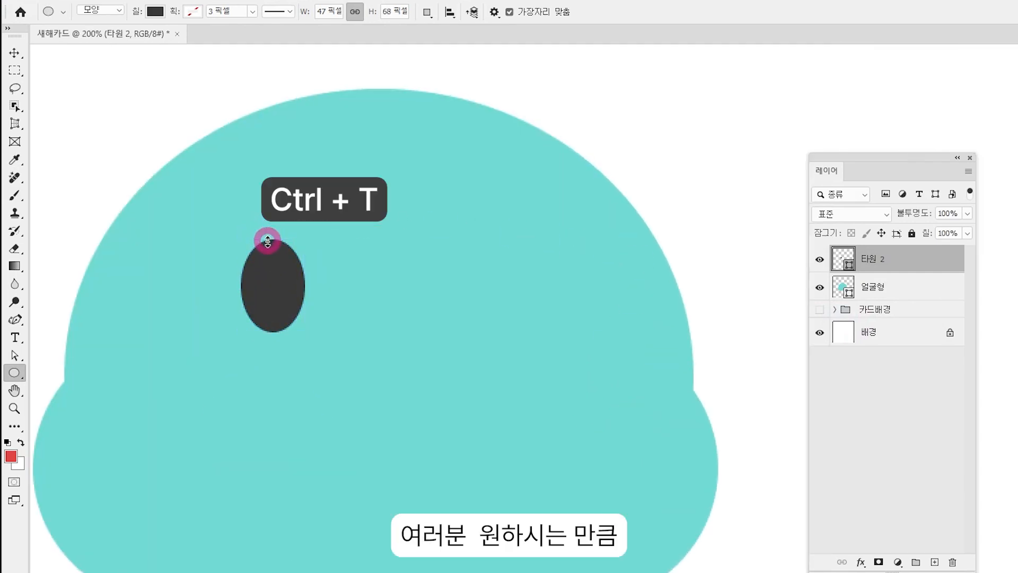
- Draw a circle about 20 px across above the eye and fill it with white ffffff
drag(317, 191, 343, 219)
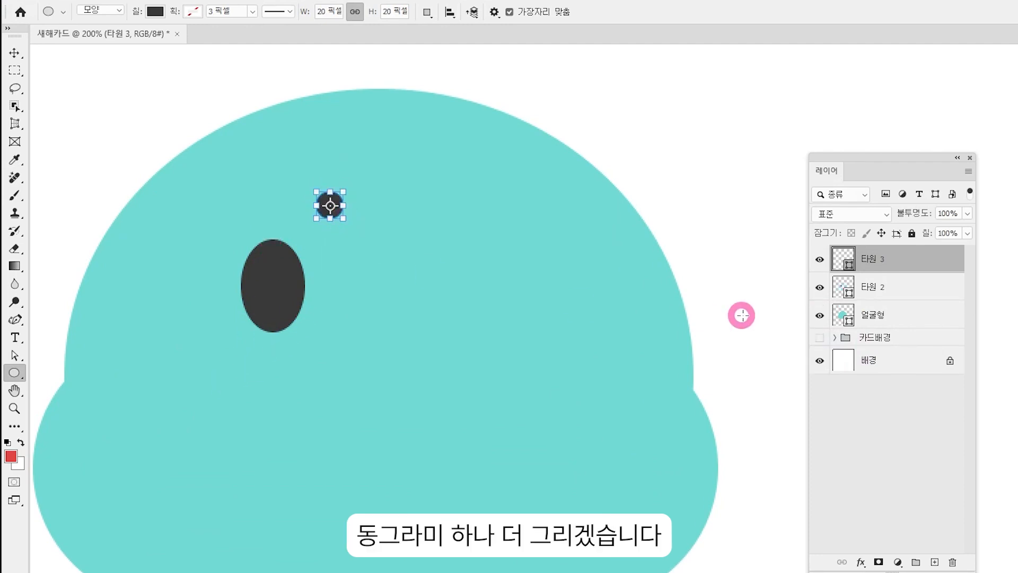
double_click(848, 260)
drag(722, 332, 510, 187)
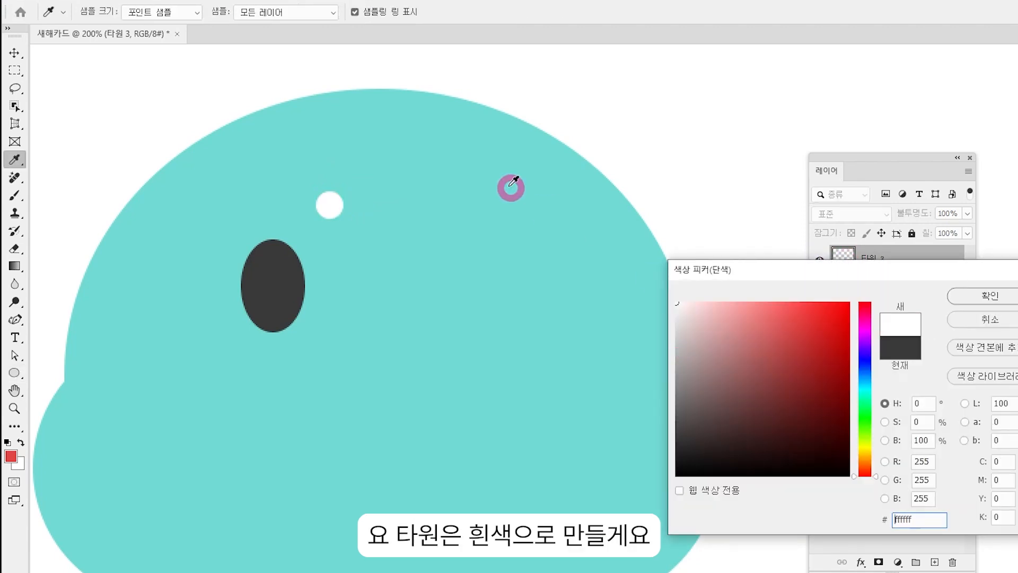
key(Return)
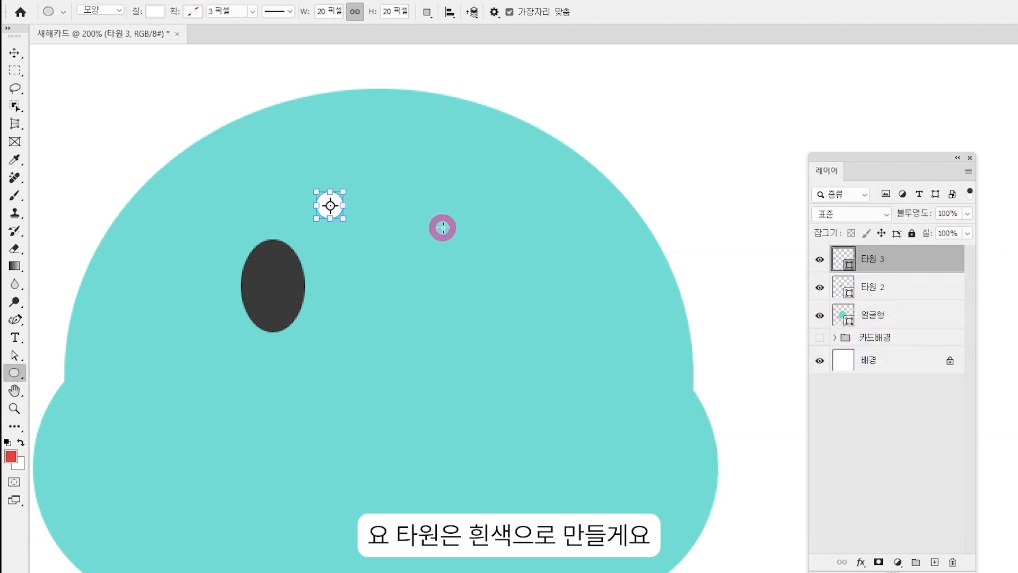
- Move the white circle onto the upper right part of the dark eye as a highlight
click(14, 53)
drag(331, 205, 284, 259)
key(ctrl+minus)
drag(339, 349, 413, 333)
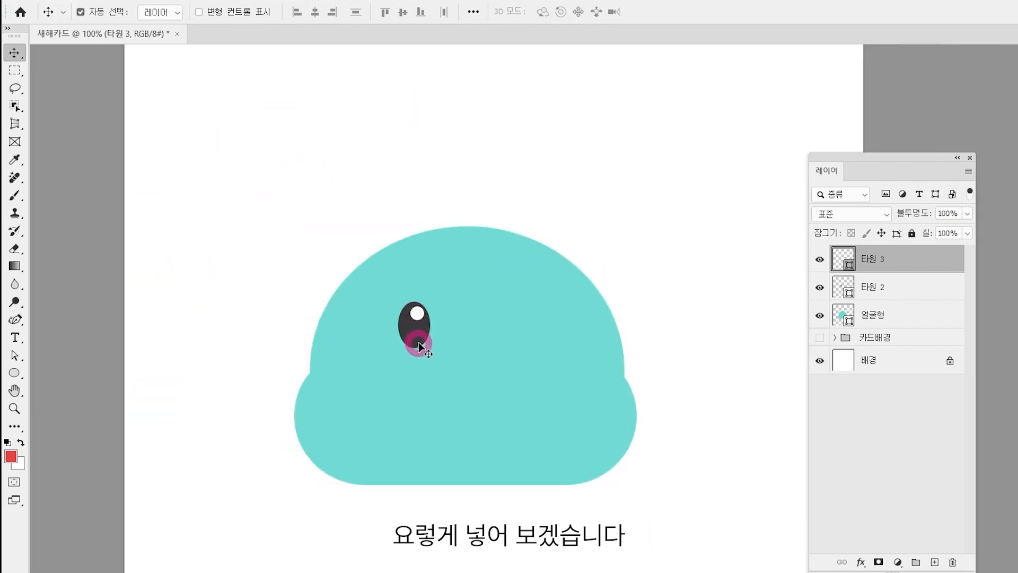
- Duplicate the dark eye and its white highlight together and shift the copies horizontally to the right side of the face
shift+click(419, 332)
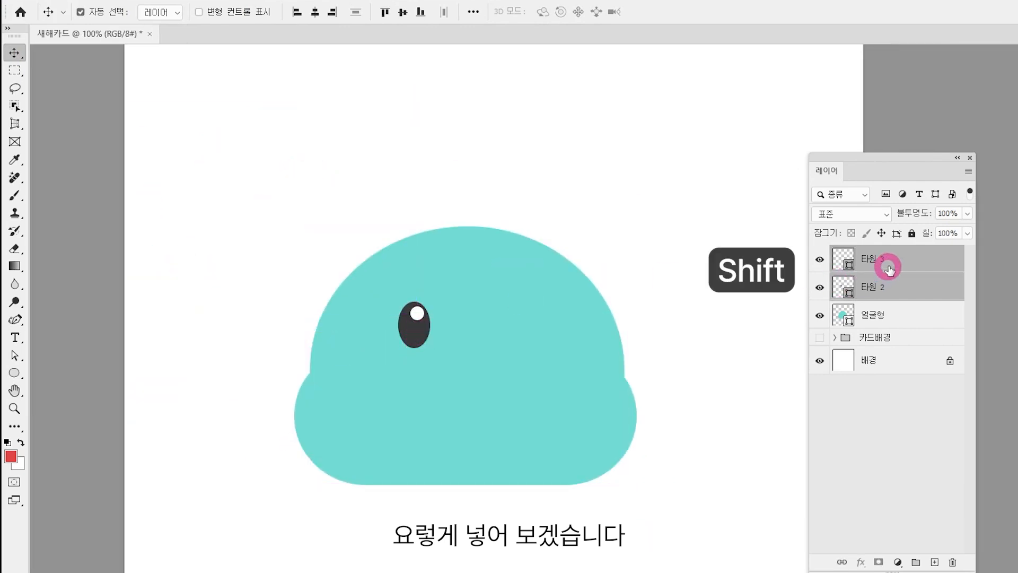
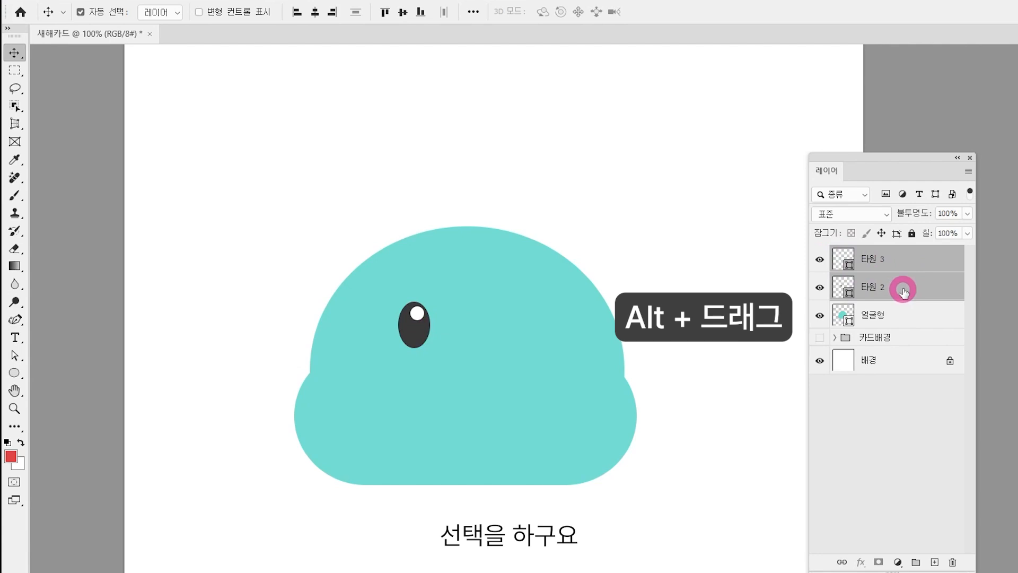
drag(903, 288, 901, 297)
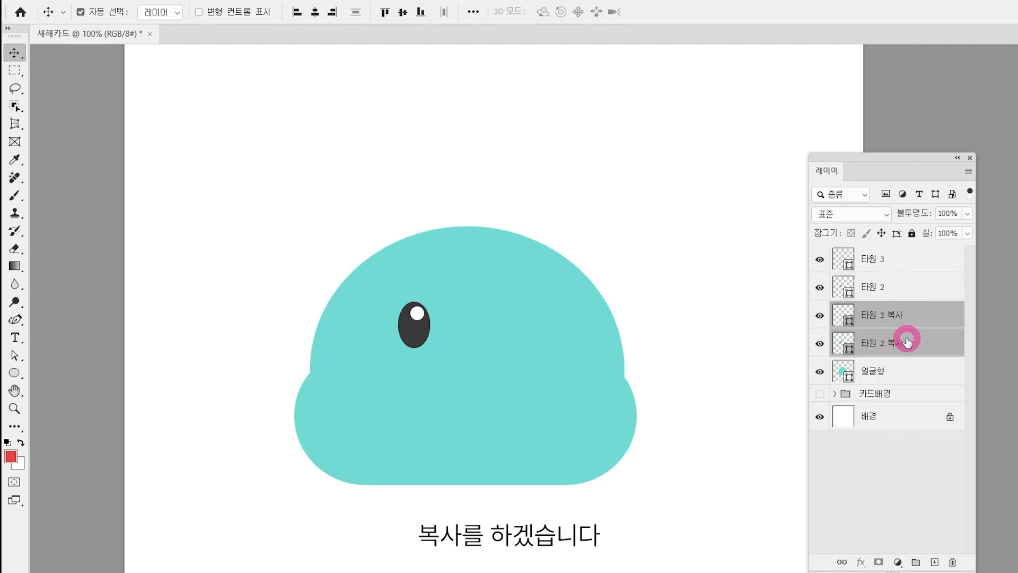
key(shift+Right)
key(shift+Right)
key(shift+Right)
key(shift+Right)
key(shift+Right)
key(shift+Right)
key(shift+Right)
key(shift+Right)
key(shift+Right)
key(shift+Right)
key(shift+Right)
key(shift+Right)
key(shift+Right)
key(shift+Right)
key(shift+Right)
key(shift+Right)
key(shift+Right)
key(shift+Right)
key(shift+Right)
key(shift+Right)
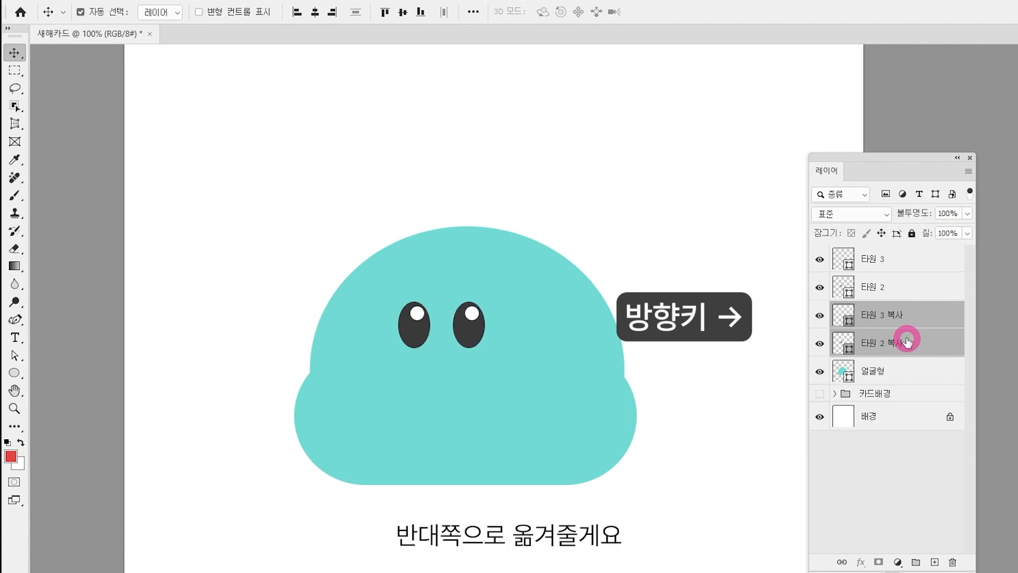
- Fine-tune the copied eye's horizontal position so the two eyes sit slightly farther apart
key(shift+Left)
key(Left)
key(Left)
key(Left)
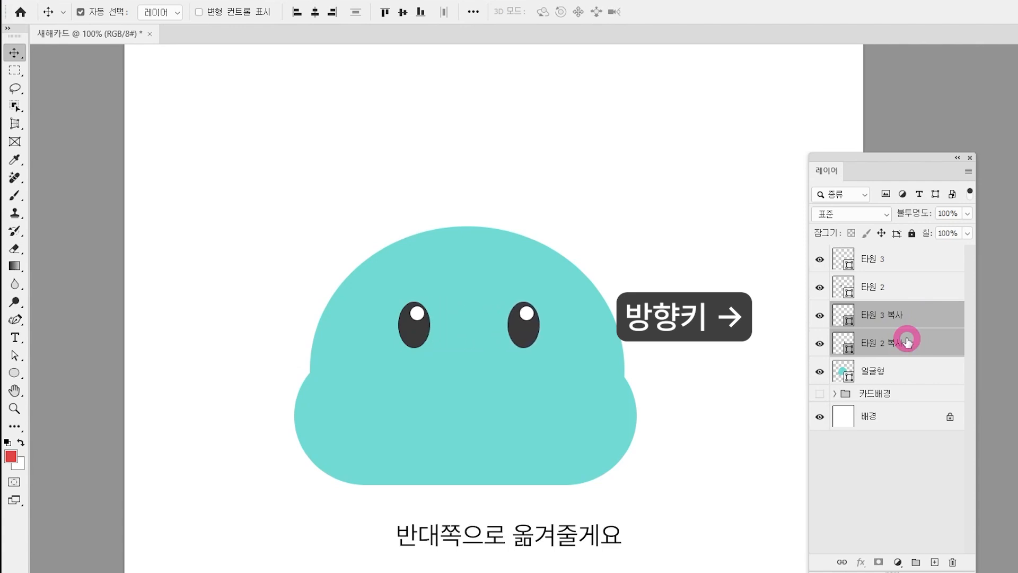
key(shift+Left)
key(shift+Left)
key(shift+Left)
key(shift+Left)
key(shift+Left)
key(shift+Left)
key(shift+Left)
key(shift+Left)
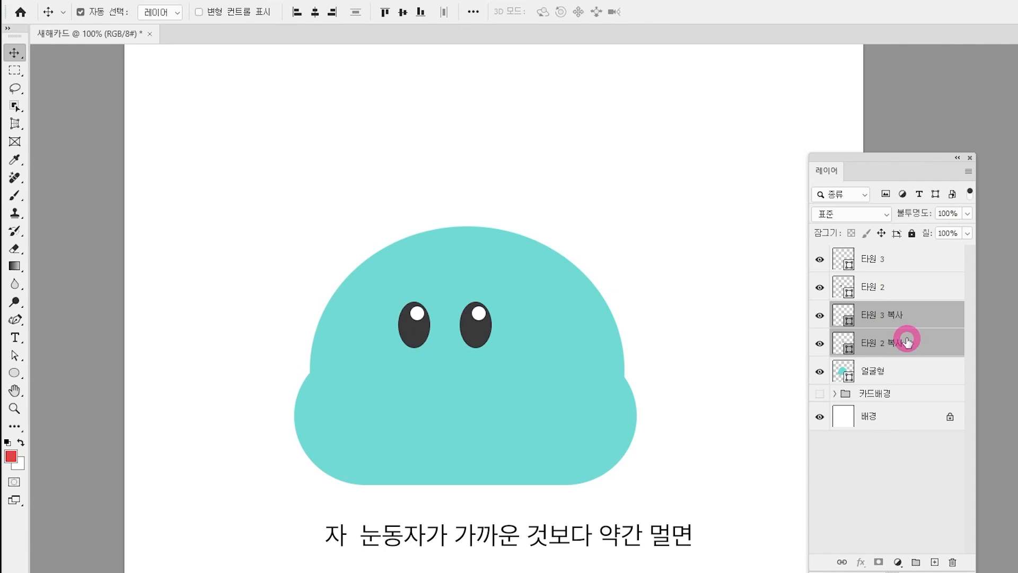
key(shift+Right)
key(shift+Right)
key(shift+Right)
key(shift+Right)
key(shift+Right)
key(shift+Right)
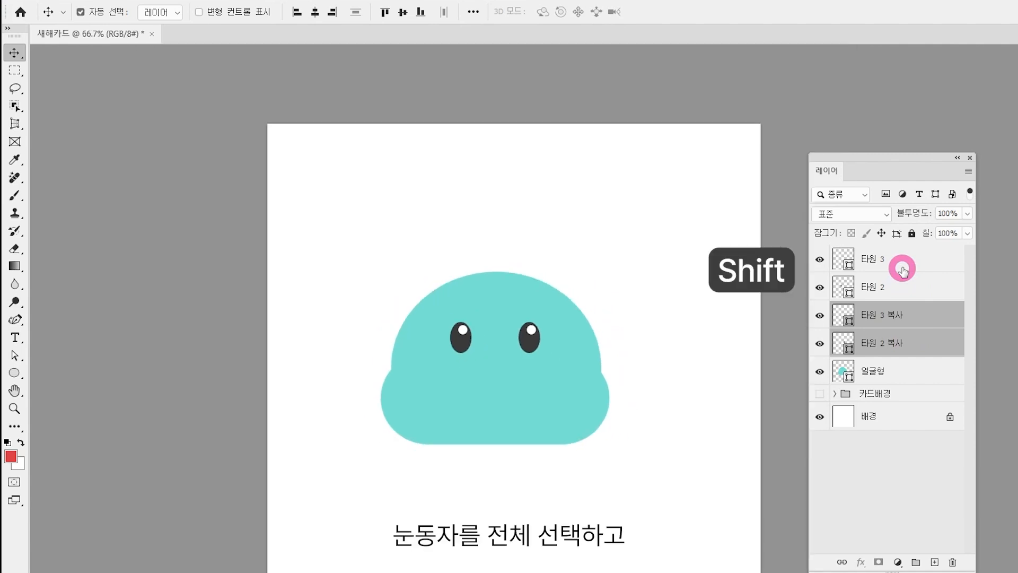
- Group the four ellipse layers of both eyes and name the group 눈
click(902, 270)
shift+click(928, 345)
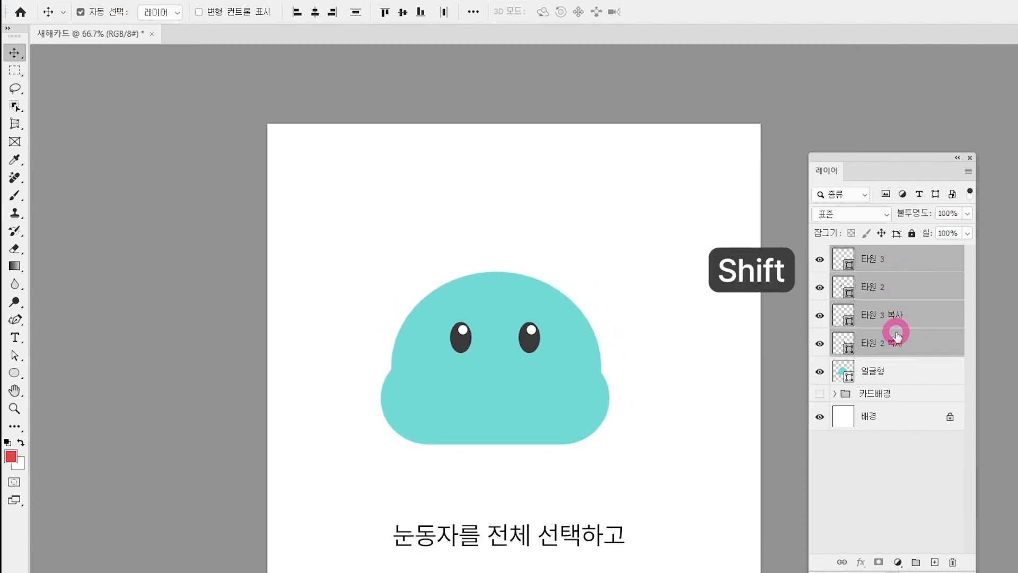
key(ctrl+g)
double_click(868, 254)
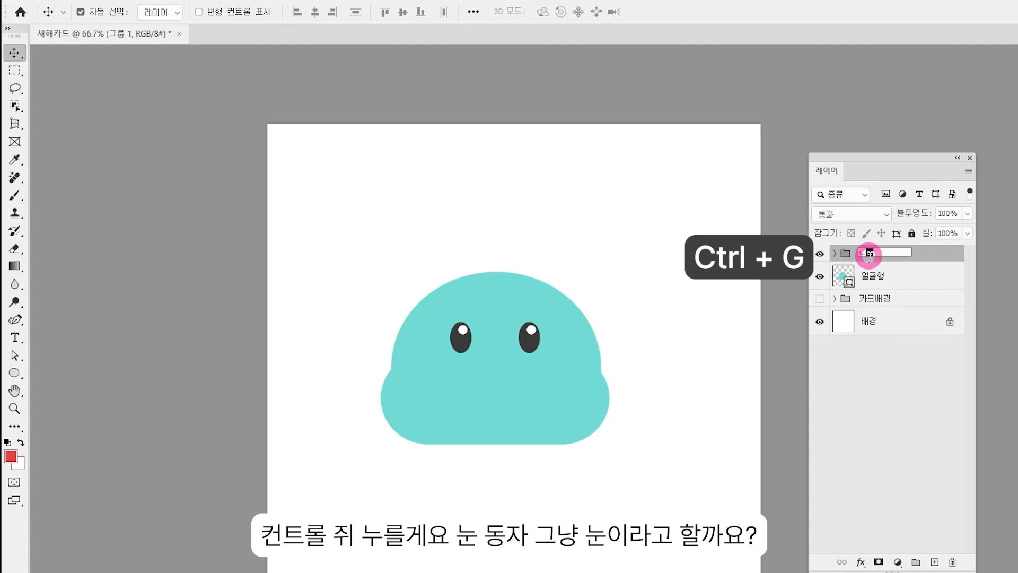
text(눈)
key(Return)
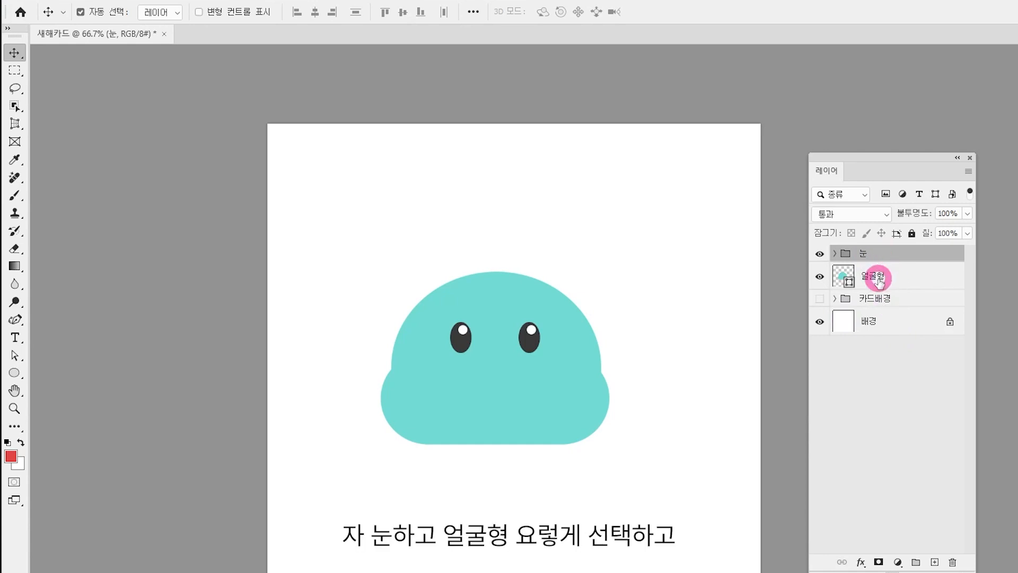
- Align the 눈 group and the 얼굴형 layer on their horizontal centers
shift+click(894, 272)
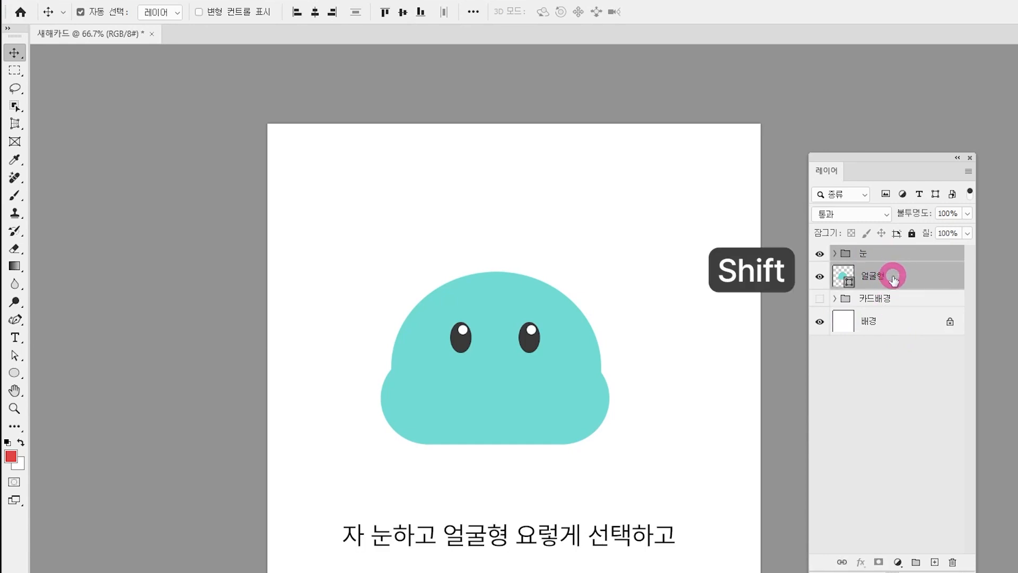
click(314, 13)
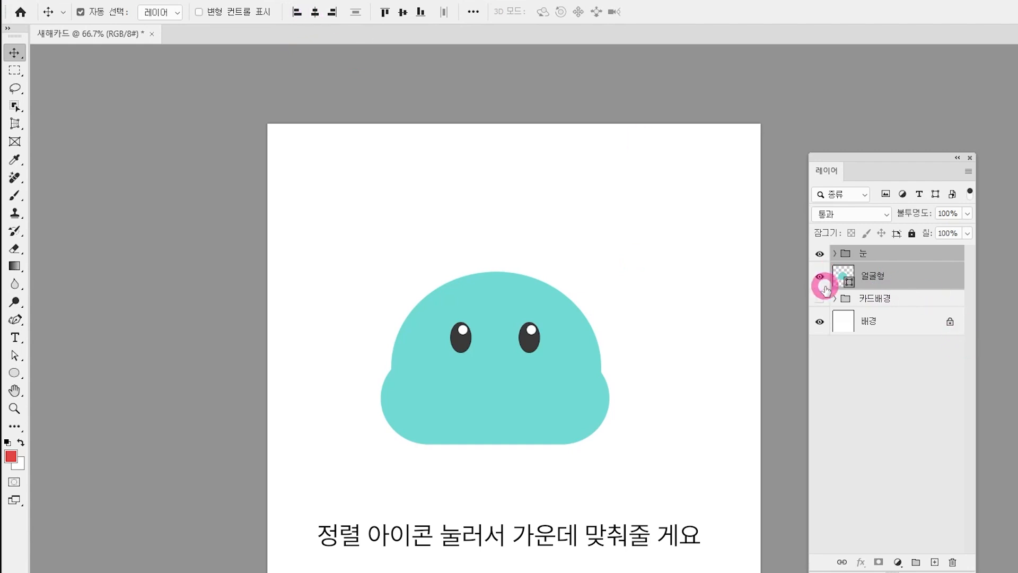
click(825, 261)
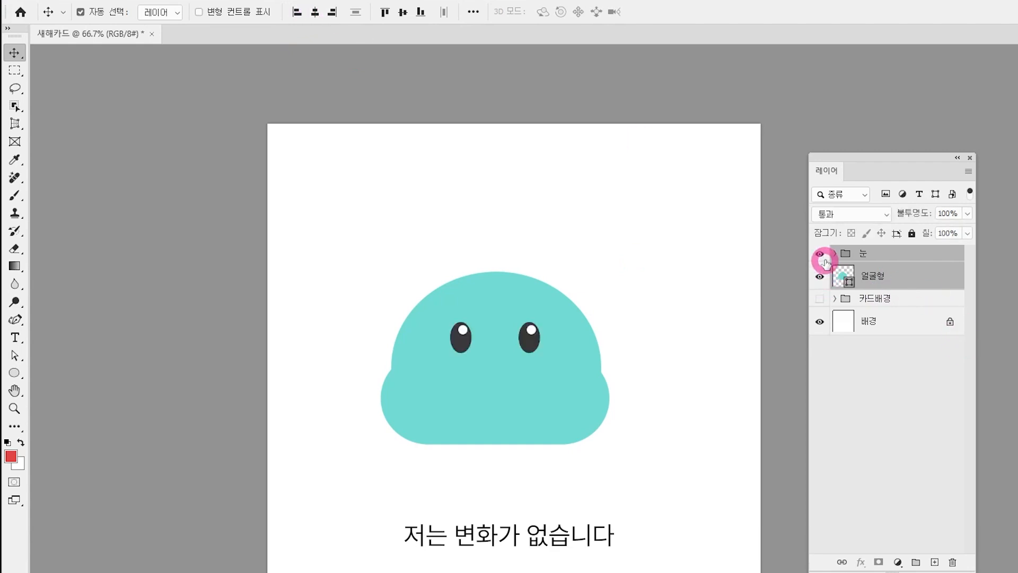
- Move the 눈 group slightly down the face
click(893, 253)
key(Down)
key(Down)
key(Down)
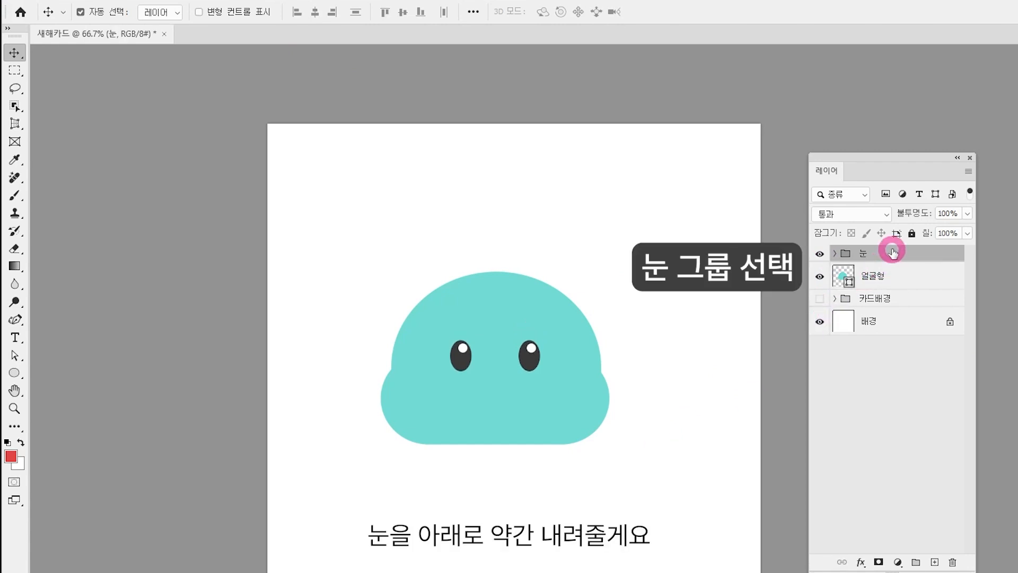
key(Up)
key(Up)
key(Up)
key(Up)
key(shift+Down)
key(shift+Down)
key(shift+Down)
key(shift+Down)
key(shift+Down)
key(shift+Down)
key(shift+Down)
key(shift+Down)
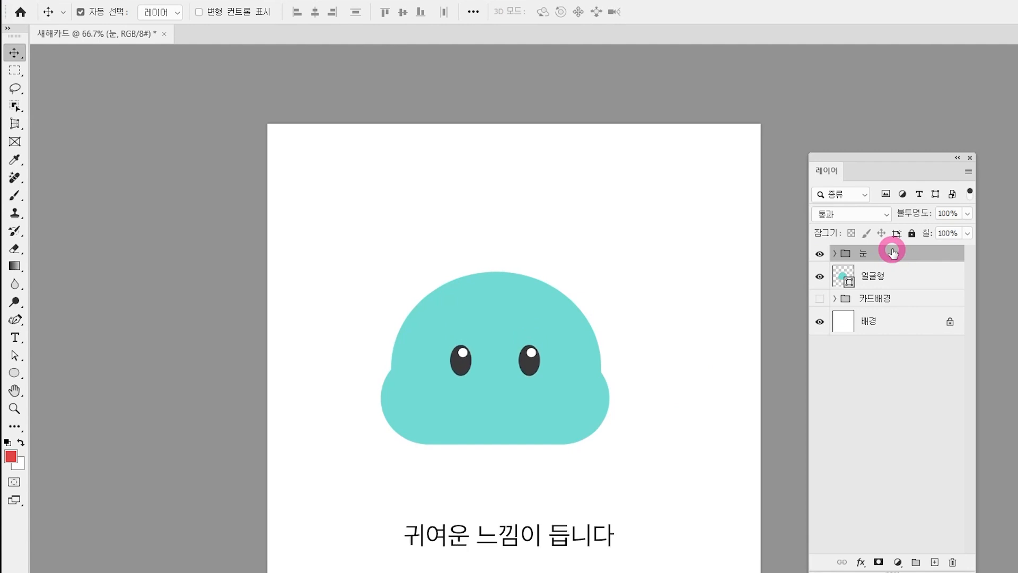
- Draw a flat cheek ellipse about 86 × 29 px below the right eye, with no stroke and a pink f2a1a1 fill
click(13, 373)
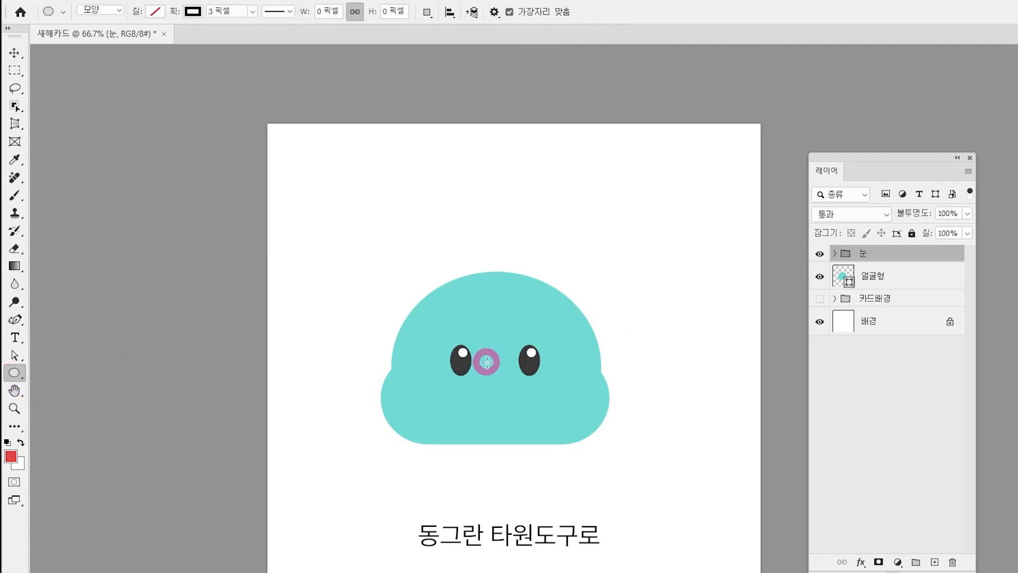
drag(529, 378, 568, 391)
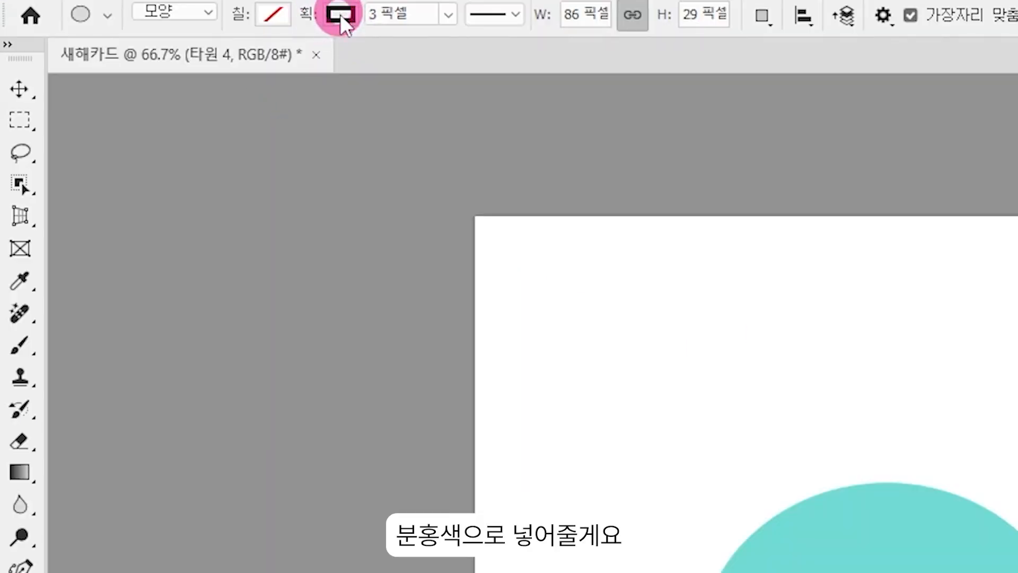
click(192, 11)
click(204, 65)
click(273, 11)
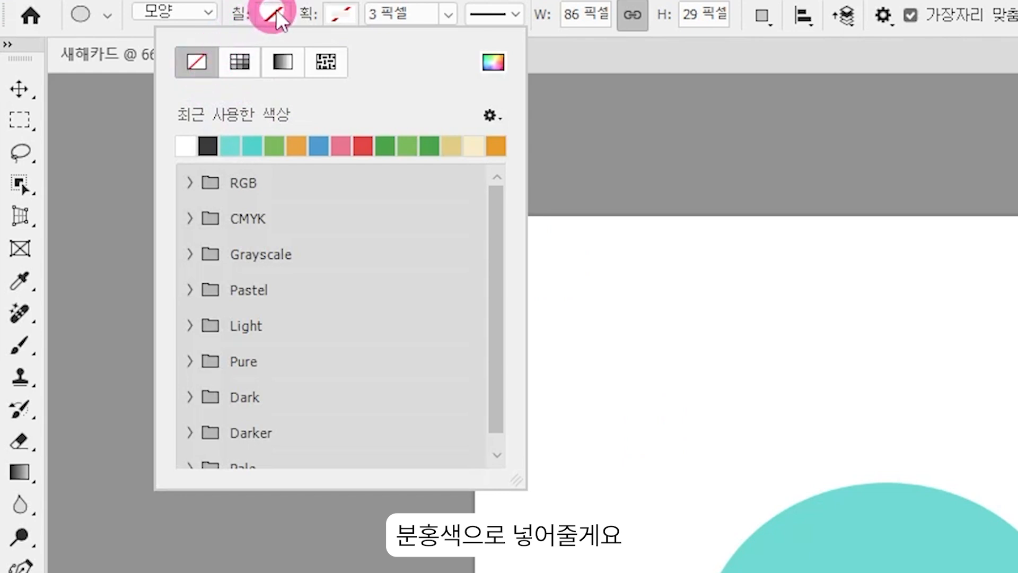
click(425, 69)
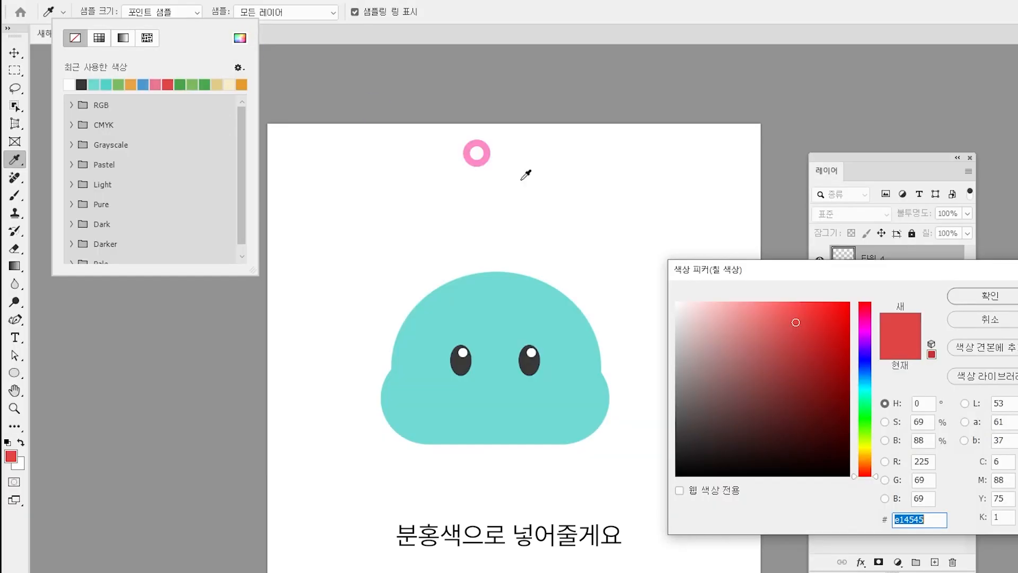
click(733, 310)
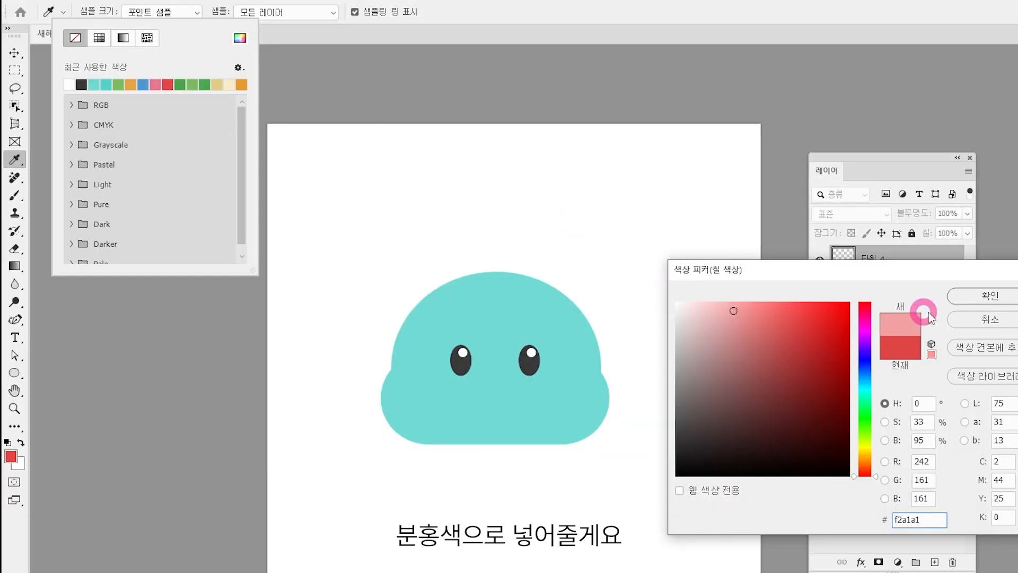
click(983, 295)
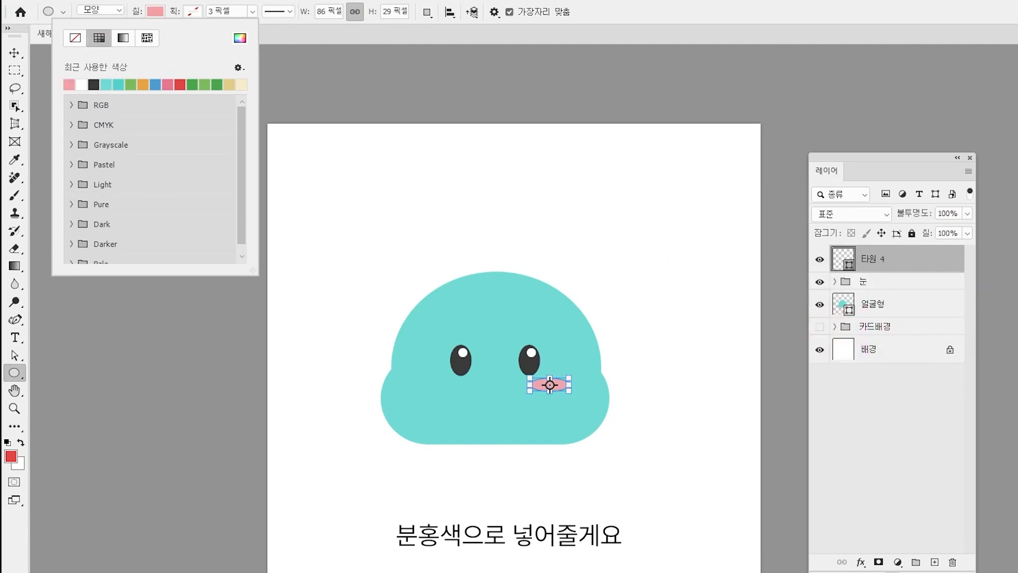
- Duplicate the pink cheek ellipse and place the copy below the left eye, level with the original
key(ctrl+j)
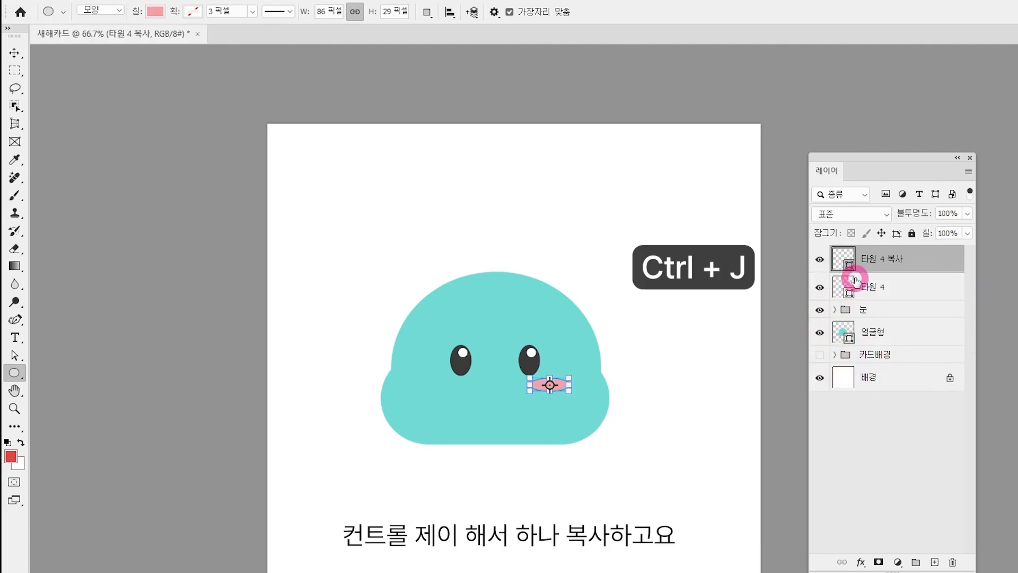
click(15, 53)
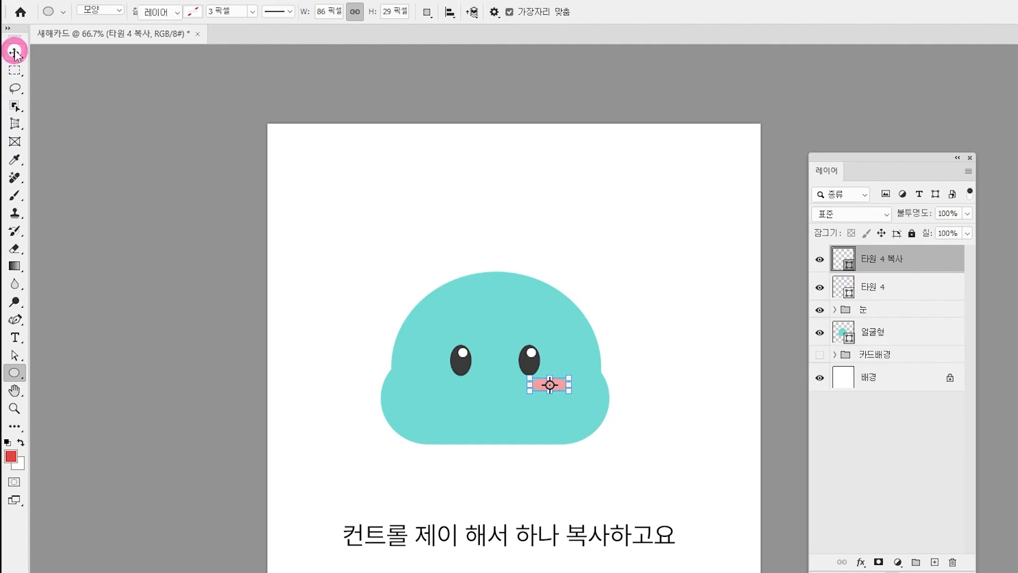
drag(555, 382, 449, 384)
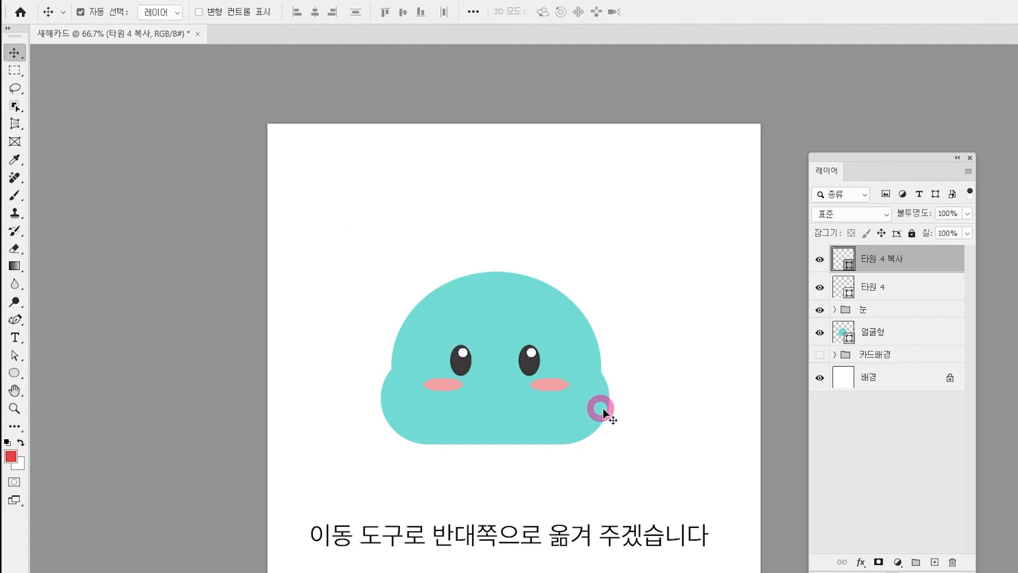
- Place both cheek layers beneath the 눈 group in the layer order and adjust their height slightly just under the eyes
click(831, 367)
shift+click(882, 291)
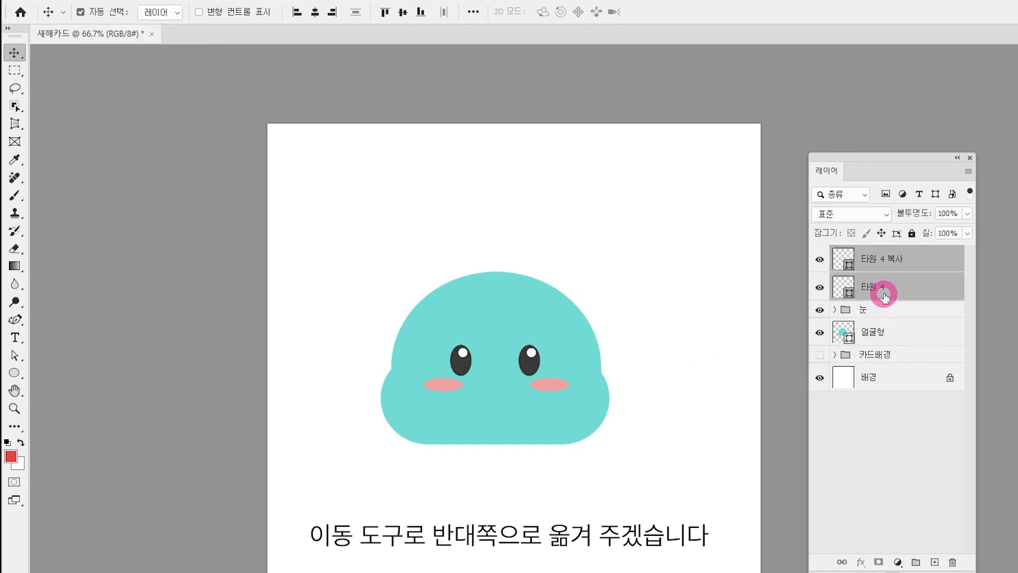
key(shift+Up)
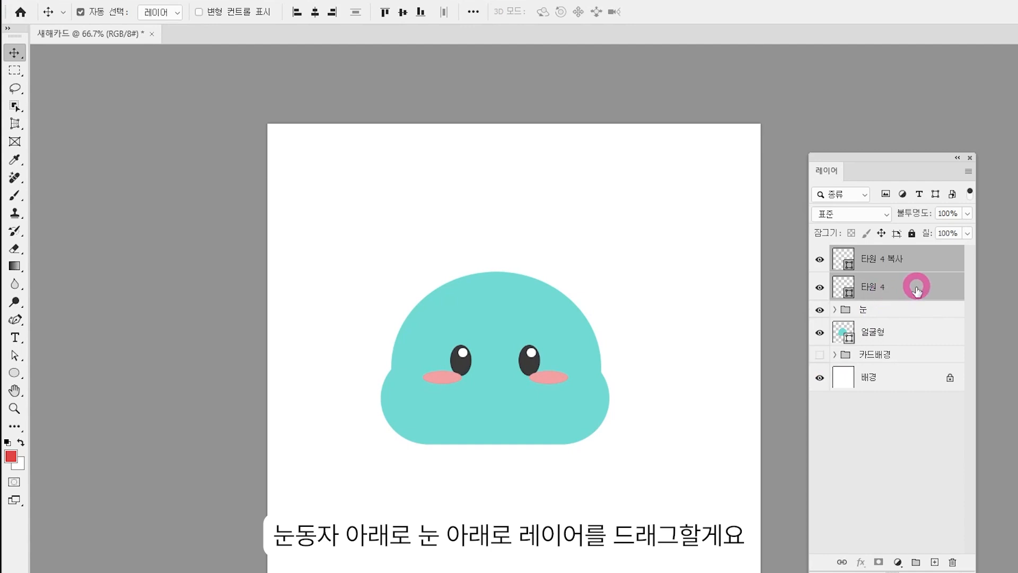
drag(912, 309, 912, 320)
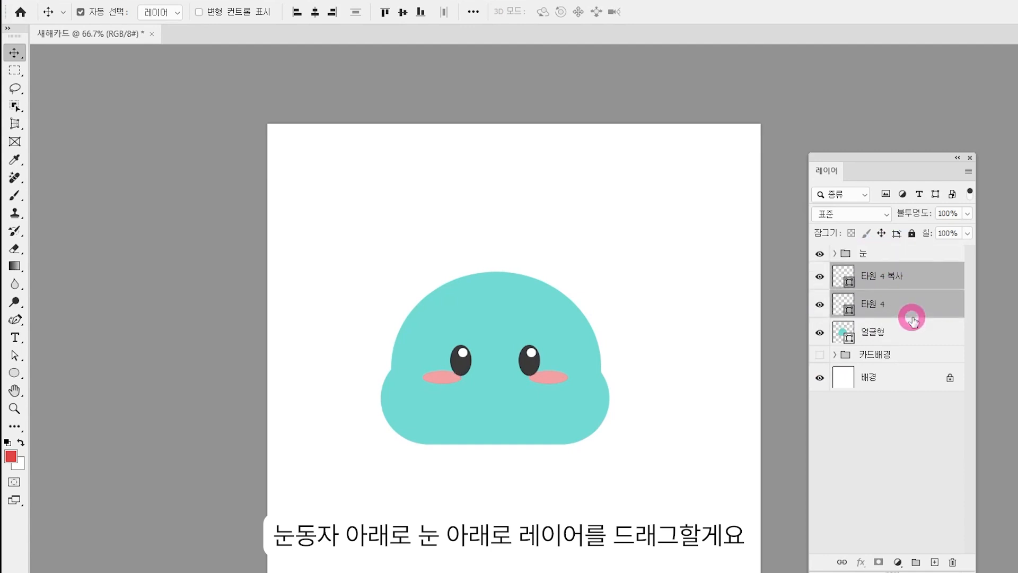
key(shift+Down)
key(shift+Down)
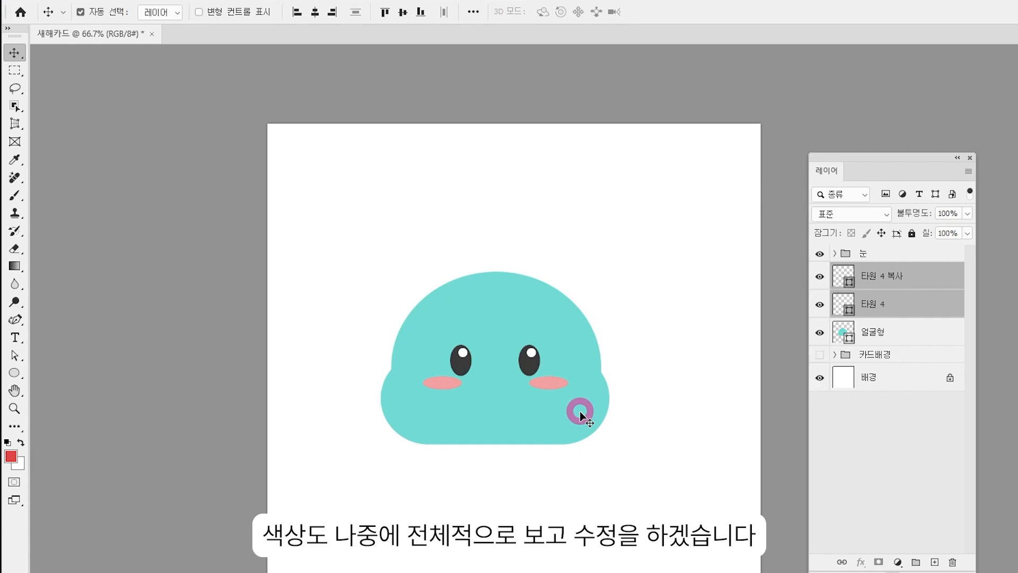
click(524, 508)
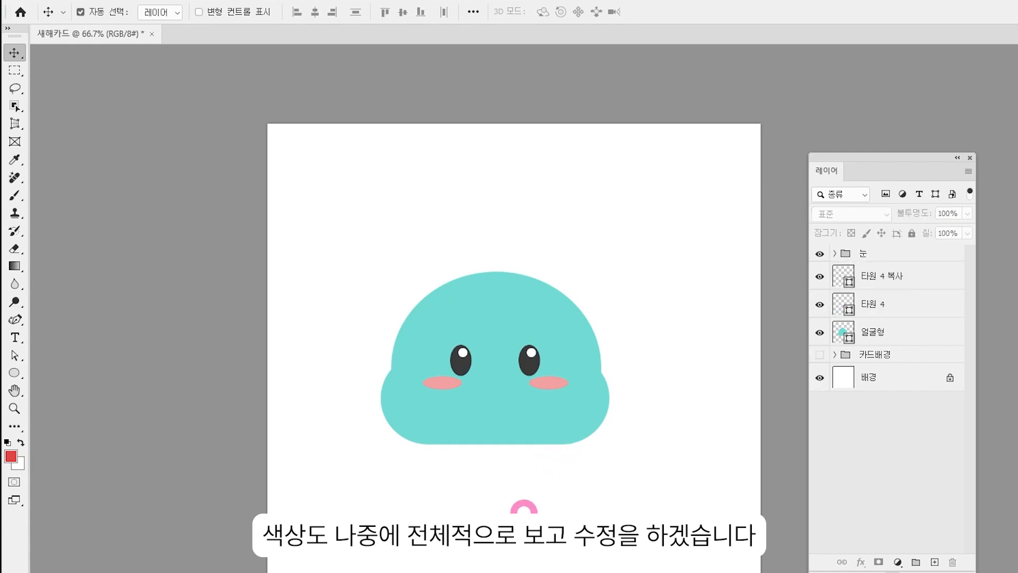
- Draw a small nostril ellipse about 12 × 19 px between the cheeks, with no stroke and the pupils' dark grey fill
key(ctrl+plus)
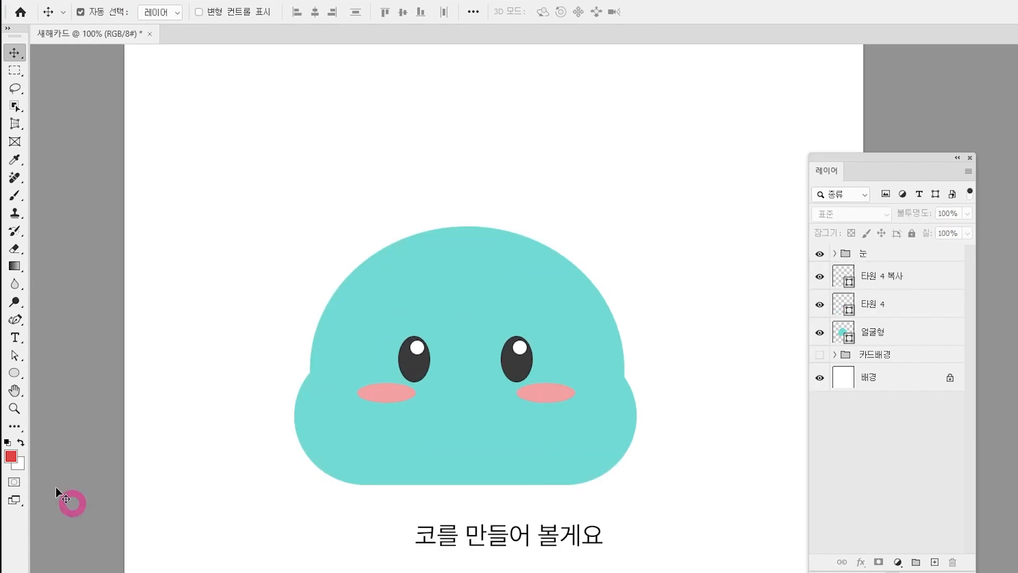
click(13, 374)
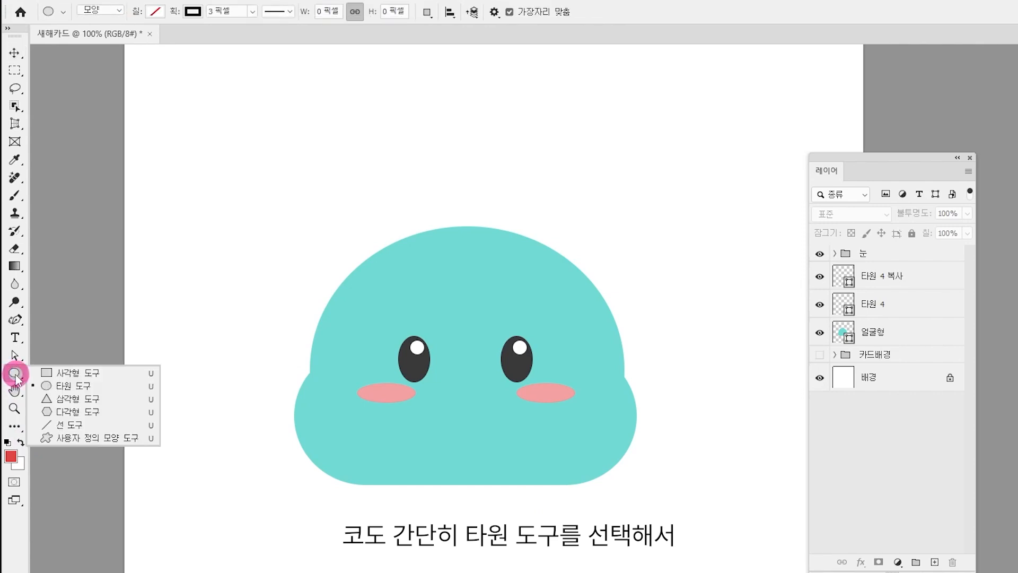
drag(450, 391, 454, 399)
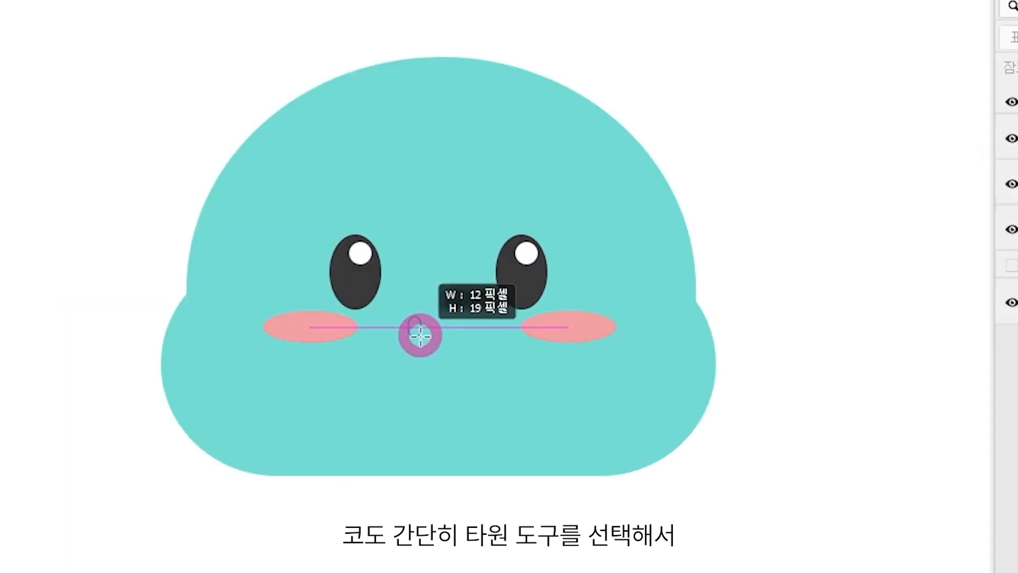
drag(420, 334, 420, 336)
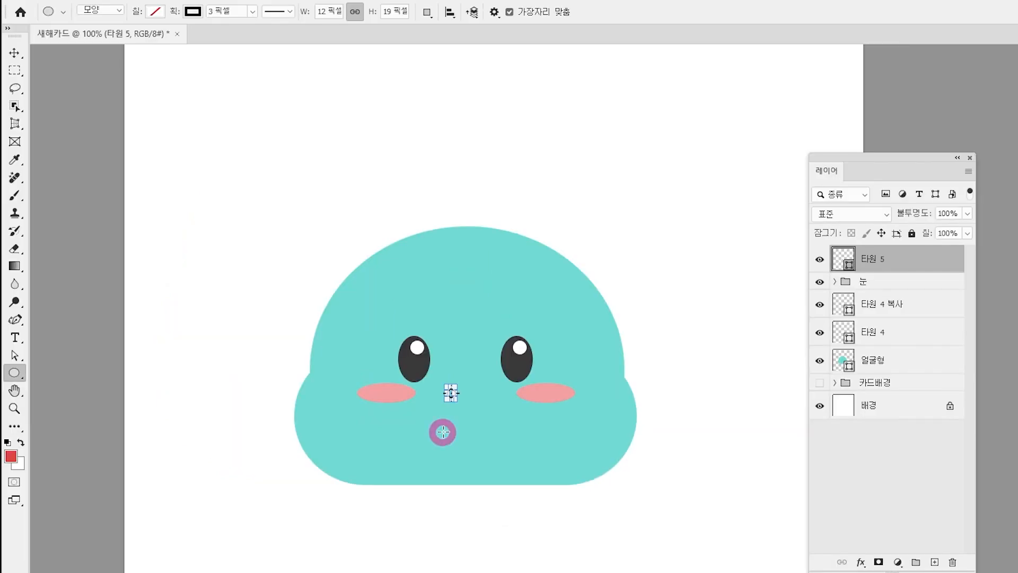
click(190, 12)
click(118, 39)
click(153, 13)
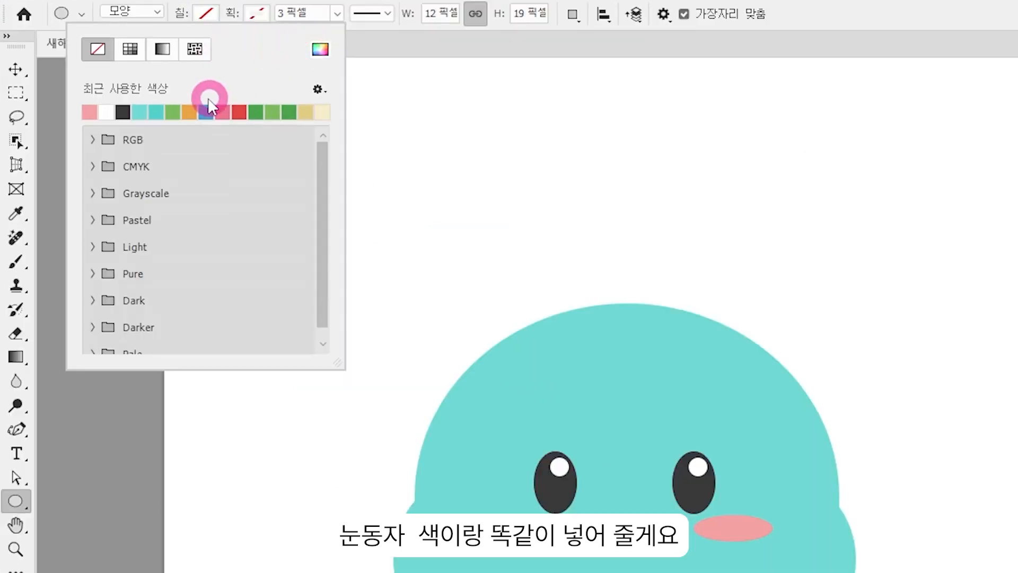
click(123, 112)
- Duplicate the nostril ellipse and shift the copy a short distance to its right at the same height
click(25, 70)
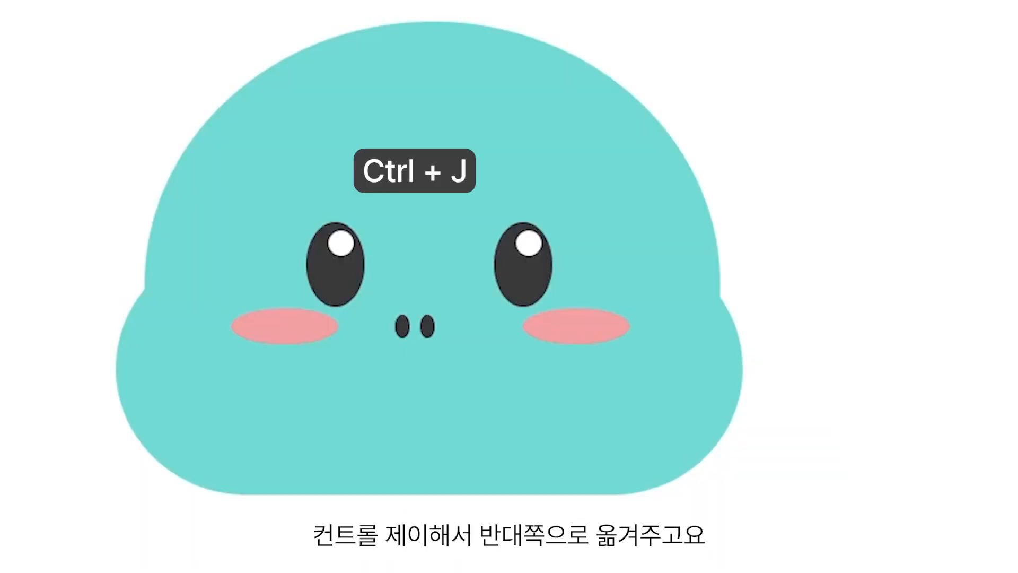
key(Right)
key(Right)
key(Right)
key(Right)
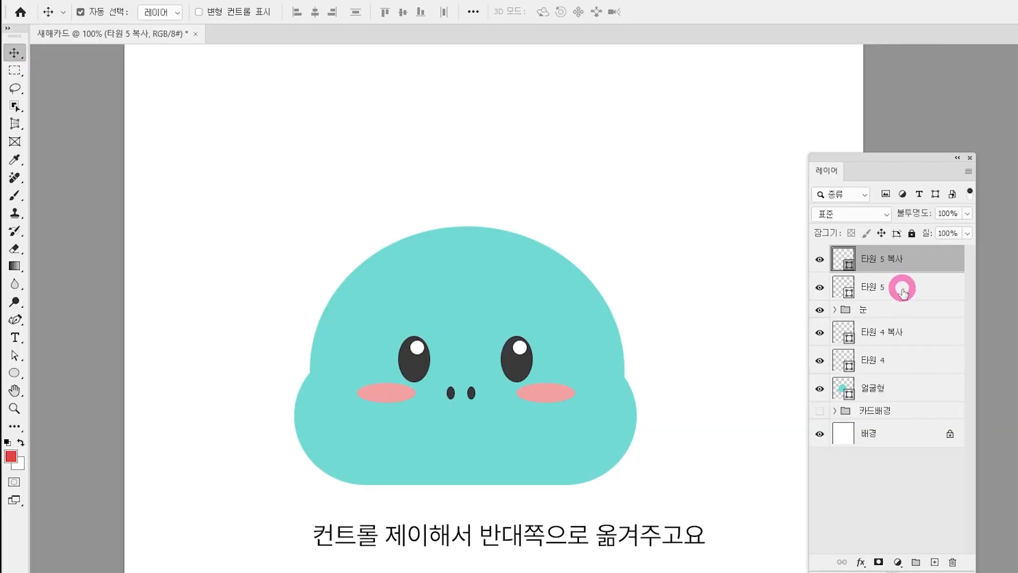
- Merge the two nostril shapes into one layer named 코 and centre it between the cheeks
shift+click(901, 286)
shift+click(896, 281)
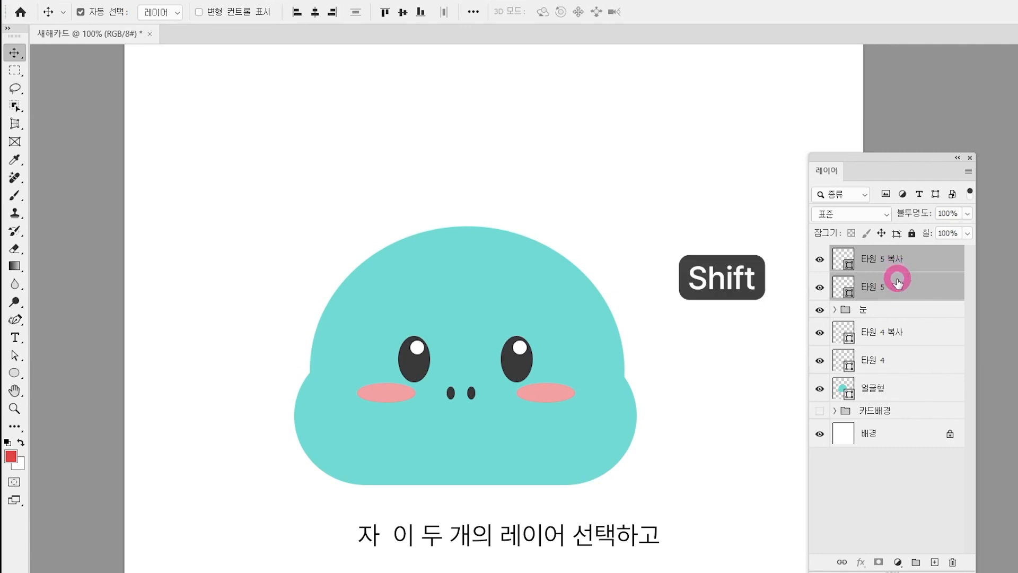
key(ctrl+e)
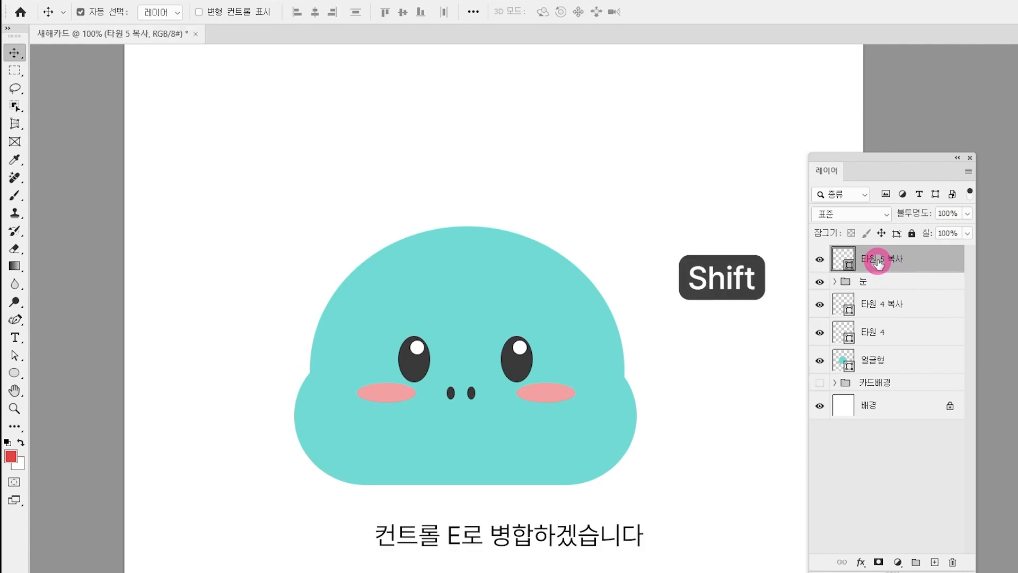
double_click(878, 260)
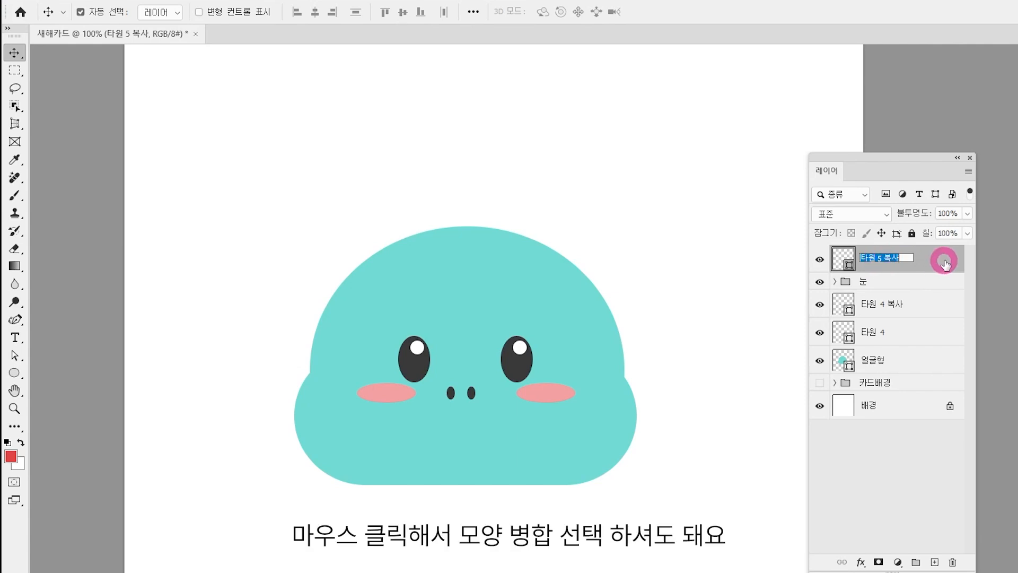
text(코)
key(Return)
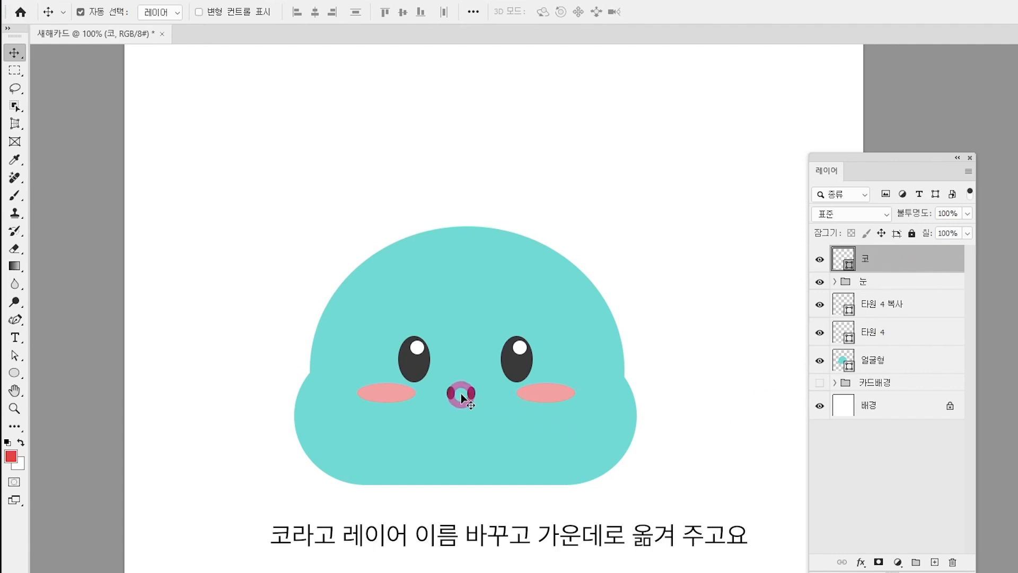
drag(469, 392, 474, 393)
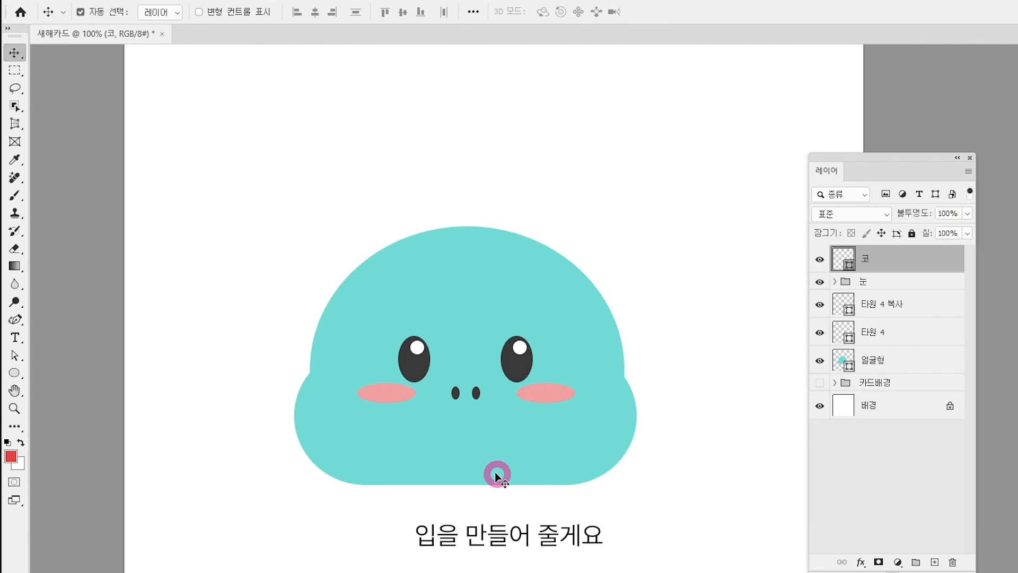
- Draw a circle about 60 × 60 px on the forehead with no fill and a 5 px stroke in the pupils' dark grey
click(16, 373)
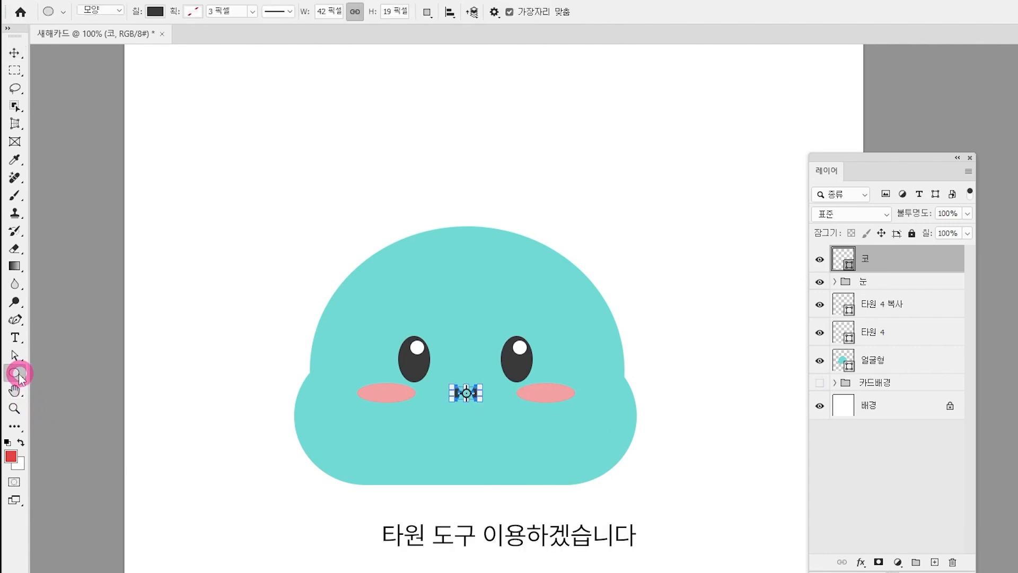
drag(421, 256, 462, 298)
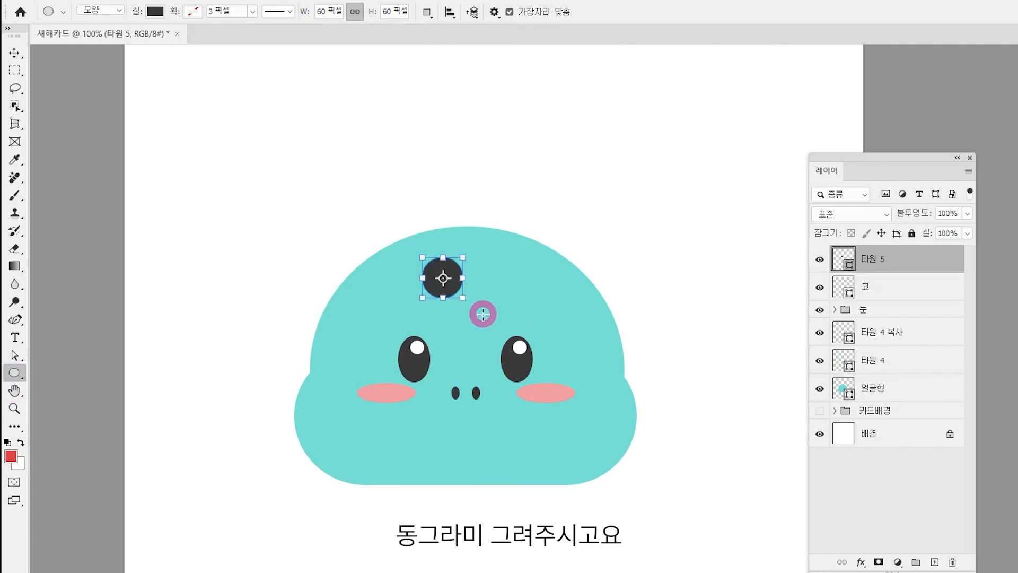
click(157, 13)
click(77, 37)
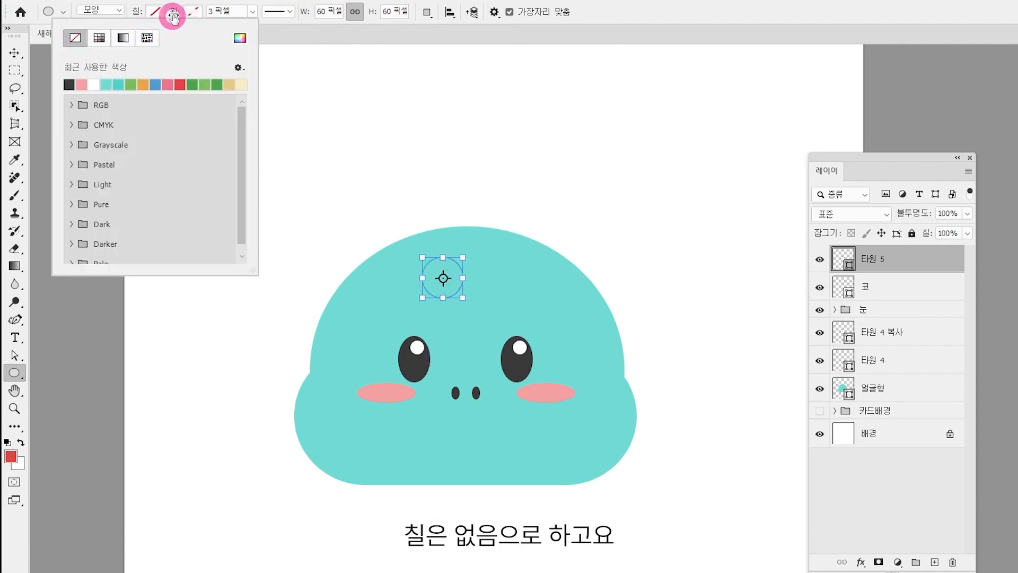
click(192, 14)
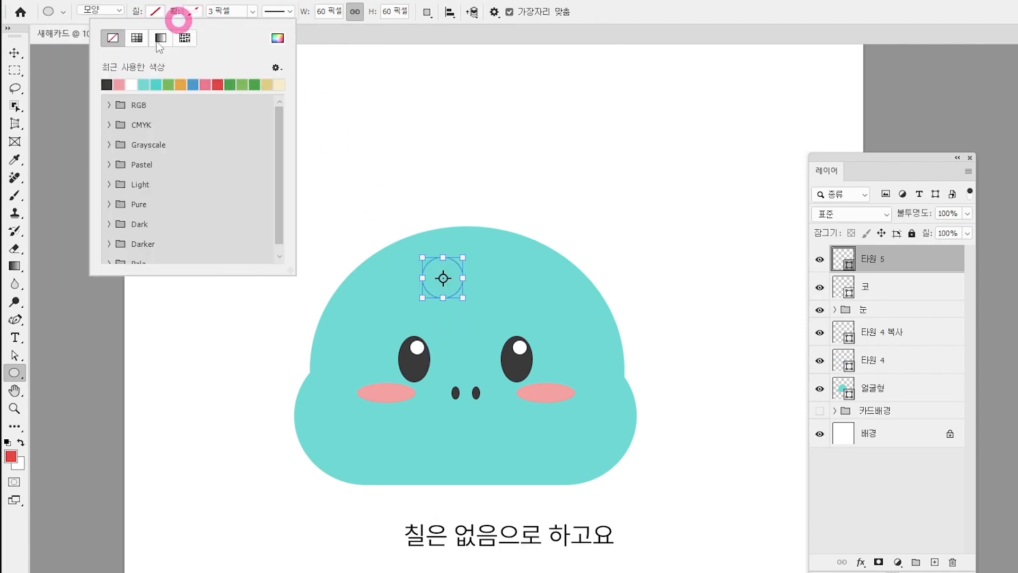
click(108, 83)
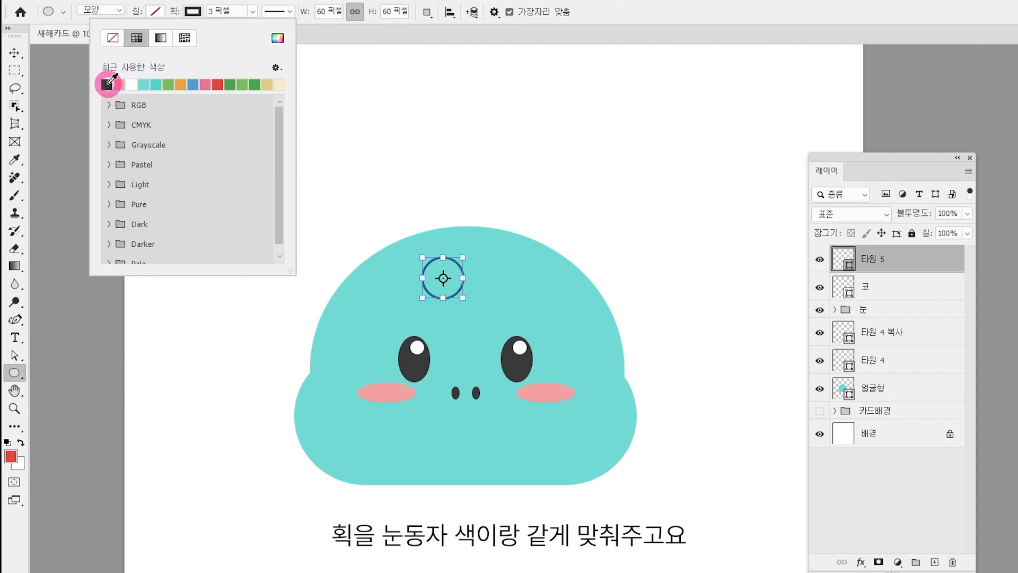
click(233, 9)
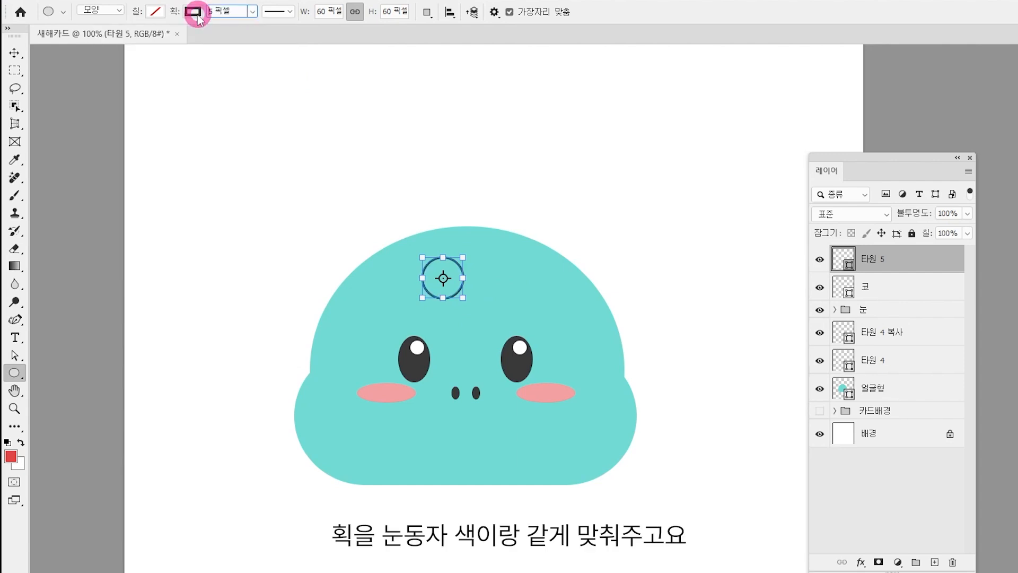
key(Return)
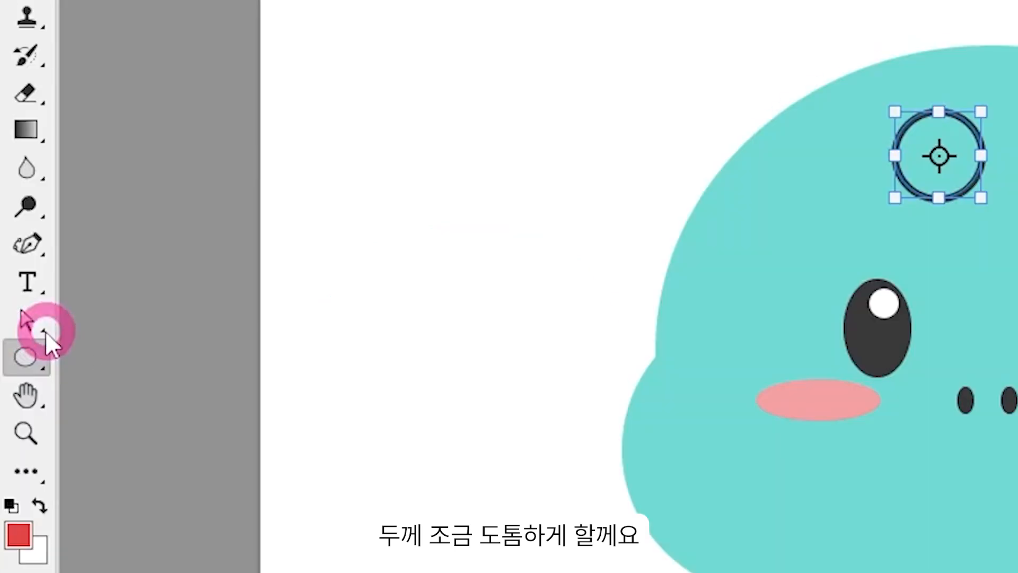
- Delete the forehead circle's top anchor point with the Direct Selection tool to leave a U-shaped lower arc
click(15, 355)
click(422, 234)
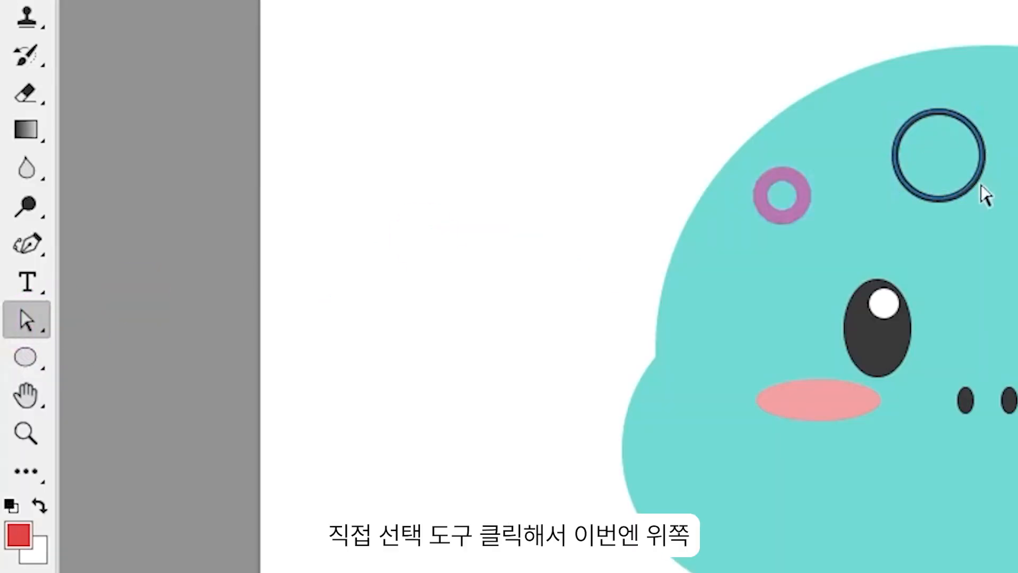
drag(875, 58, 973, 136)
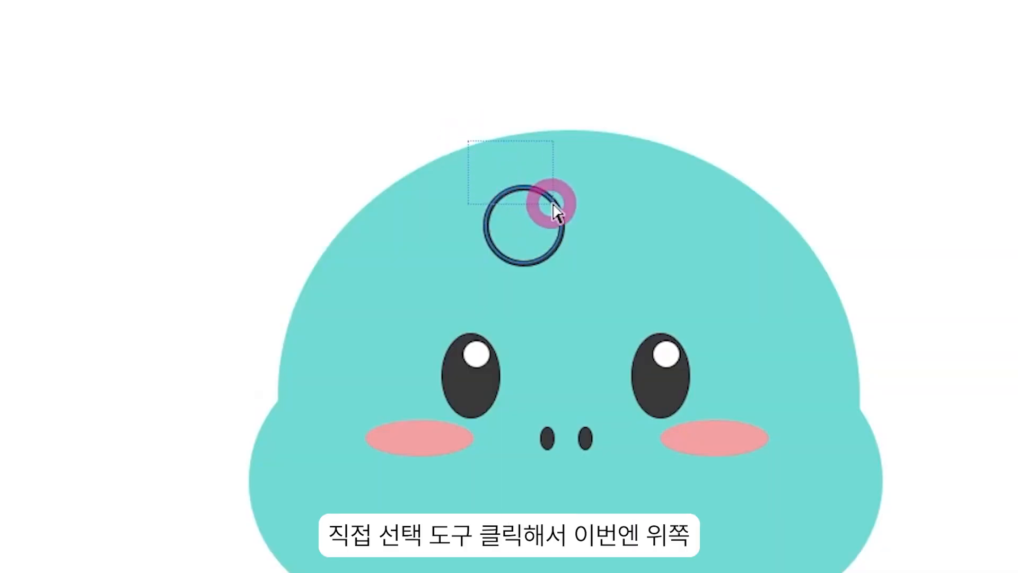
drag(554, 211, 554, 211)
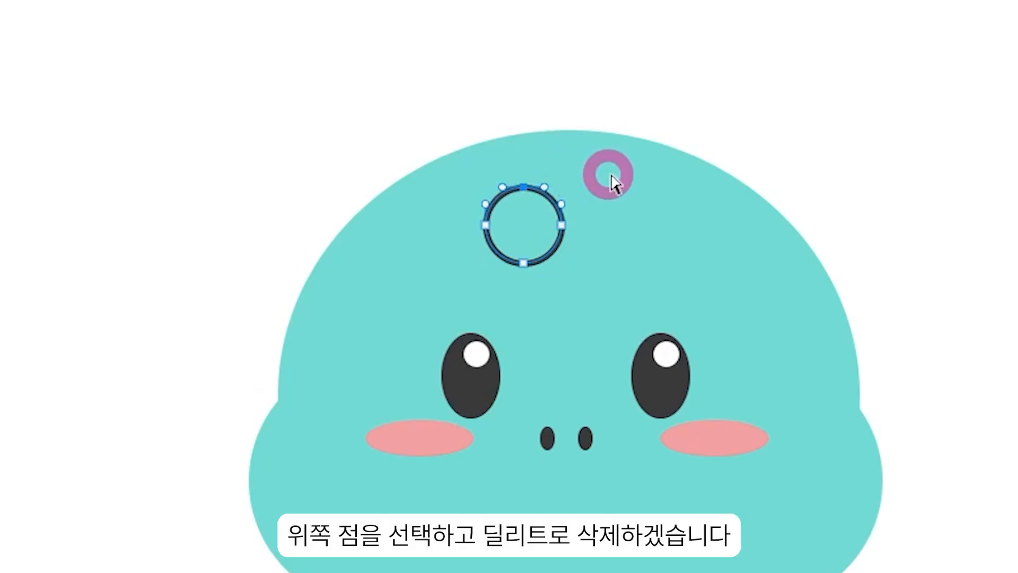
key(Delete)
key(Return)
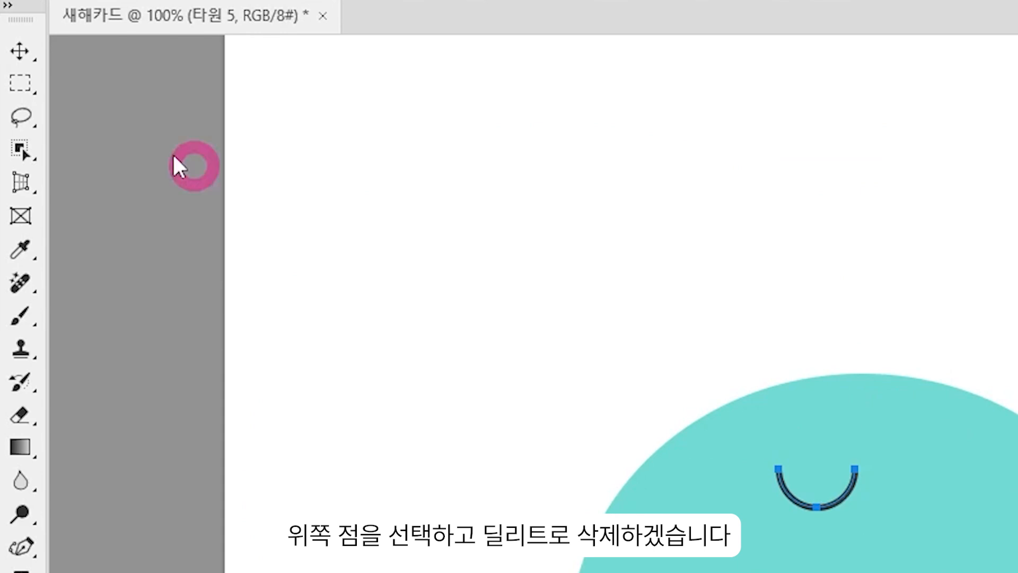
- Duplicate the arc and shift the copy right until the two arcs meet end to end as a w-shaped mouth
click(32, 51)
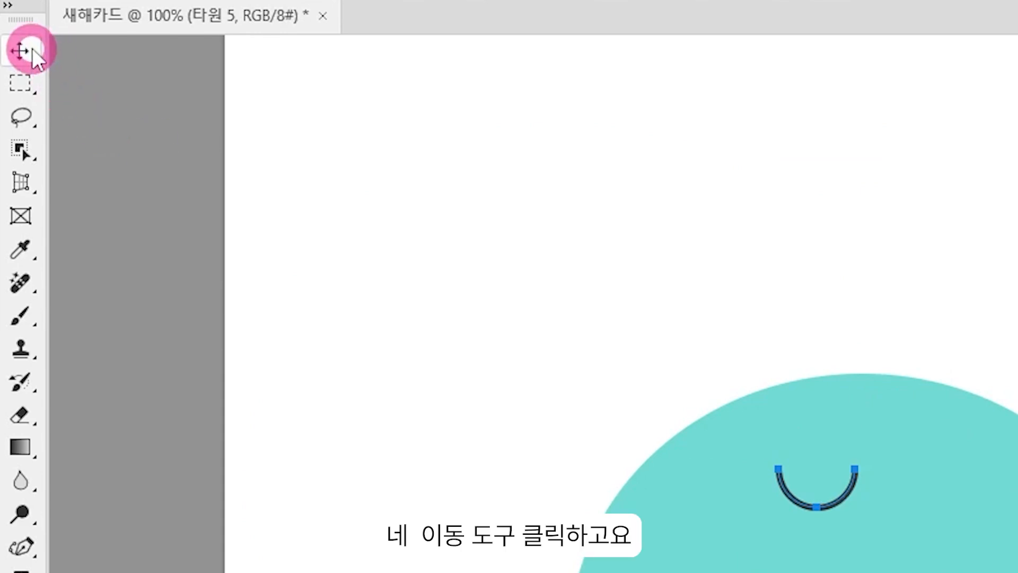
key(ctrl+j)
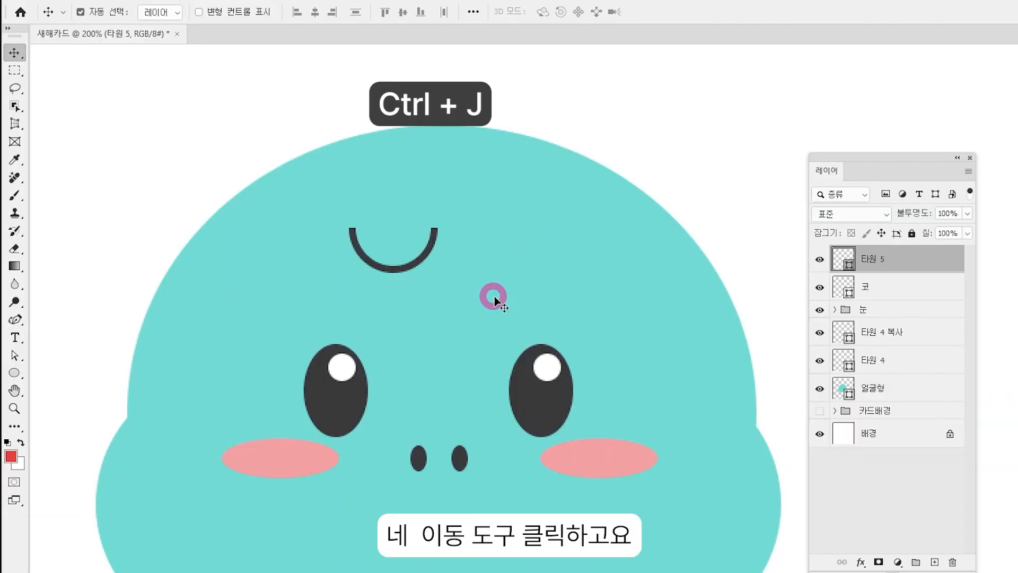
key(shift+Right)
key(shift+Right)
key(shift+Right)
key(shift+Right)
key(shift+Right)
key(shift+Right)
key(shift+Right)
key(shift+Right)
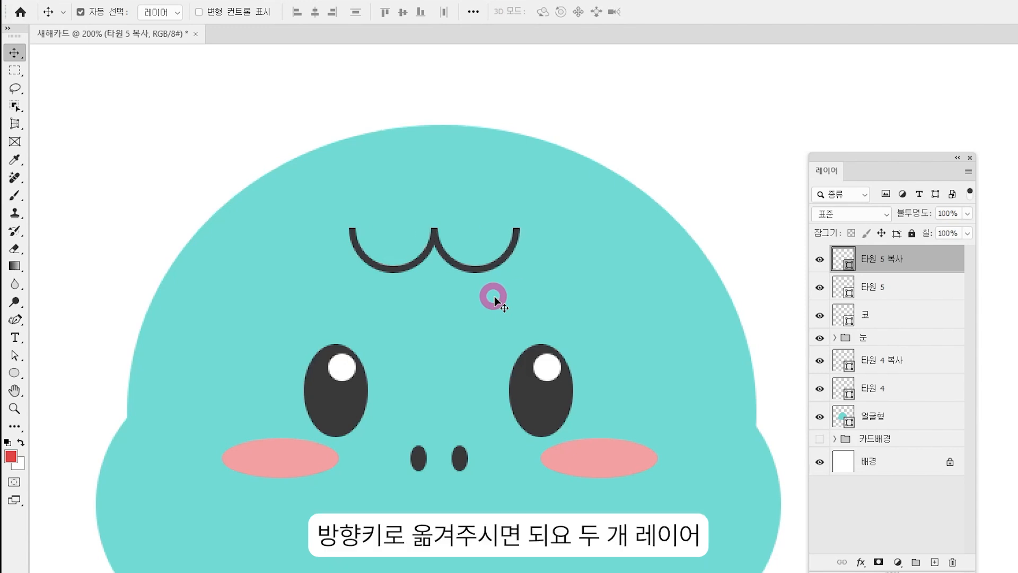
- Link the two mouth arc layers and move them together to just below the nostrils
shift+click(901, 286)
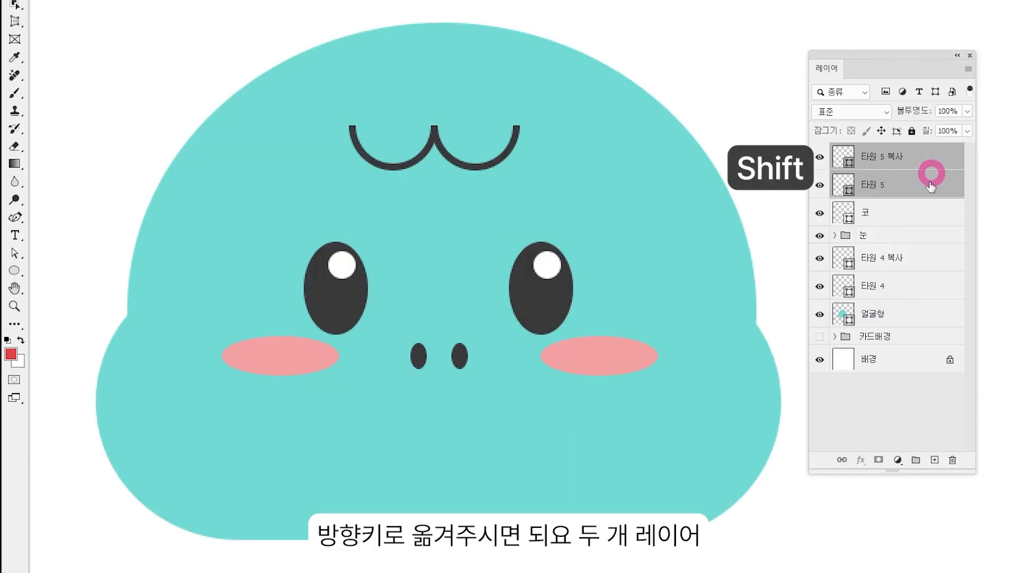
click(840, 461)
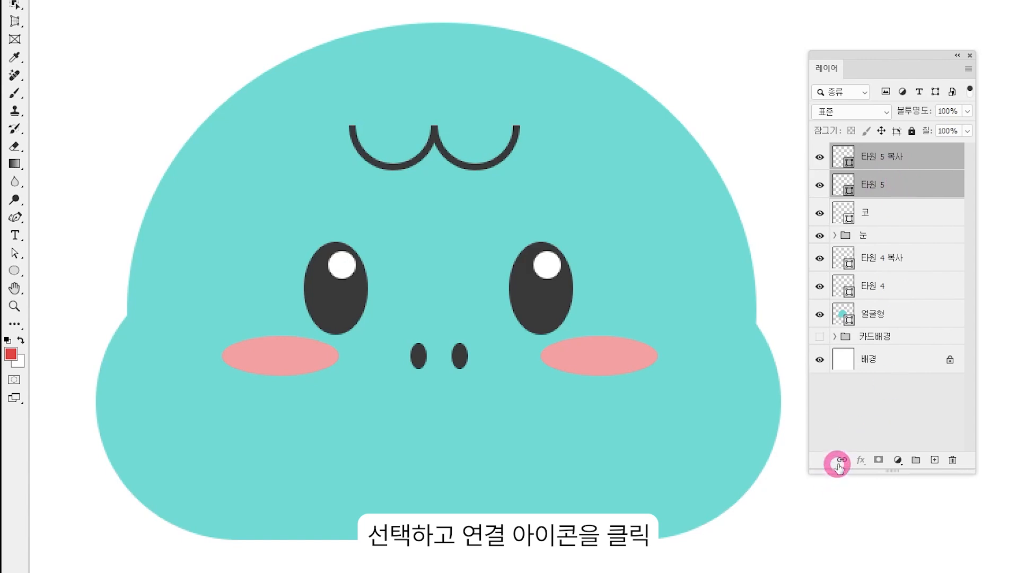
click(460, 182)
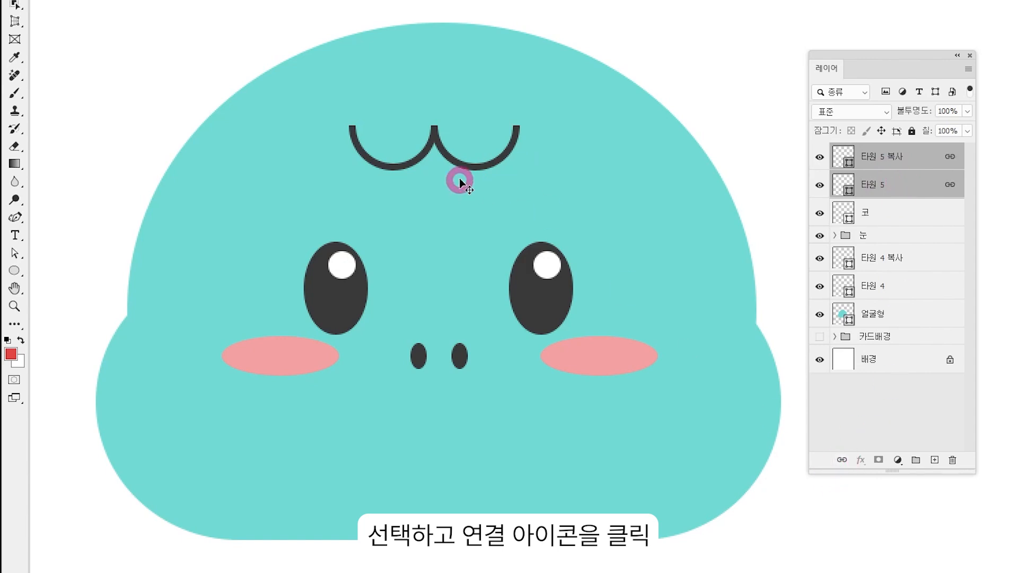
drag(473, 160, 477, 417)
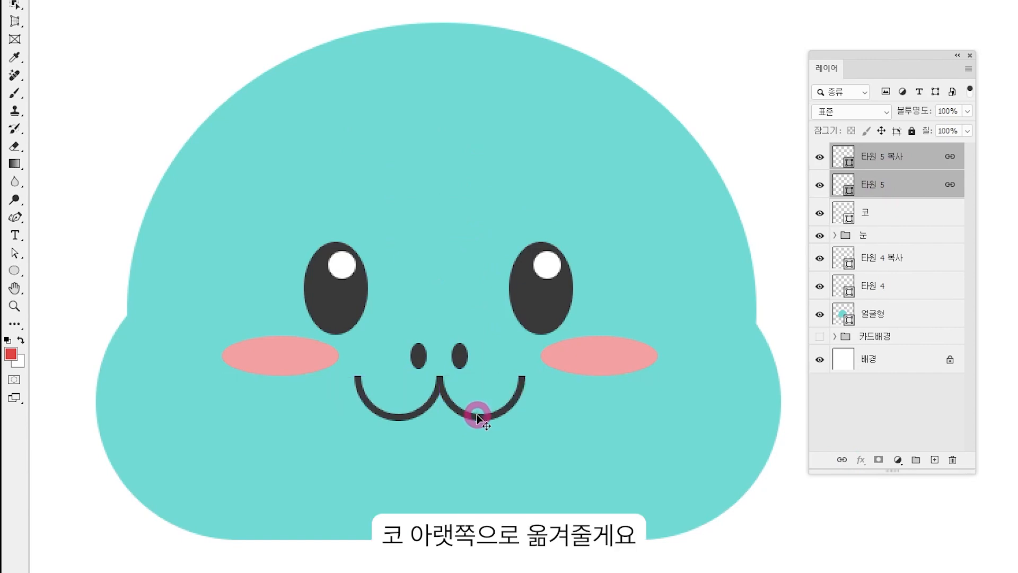
- Scale the linked mouth arcs down proportionally, keeping them centred below the nose
key(ctrl+t)
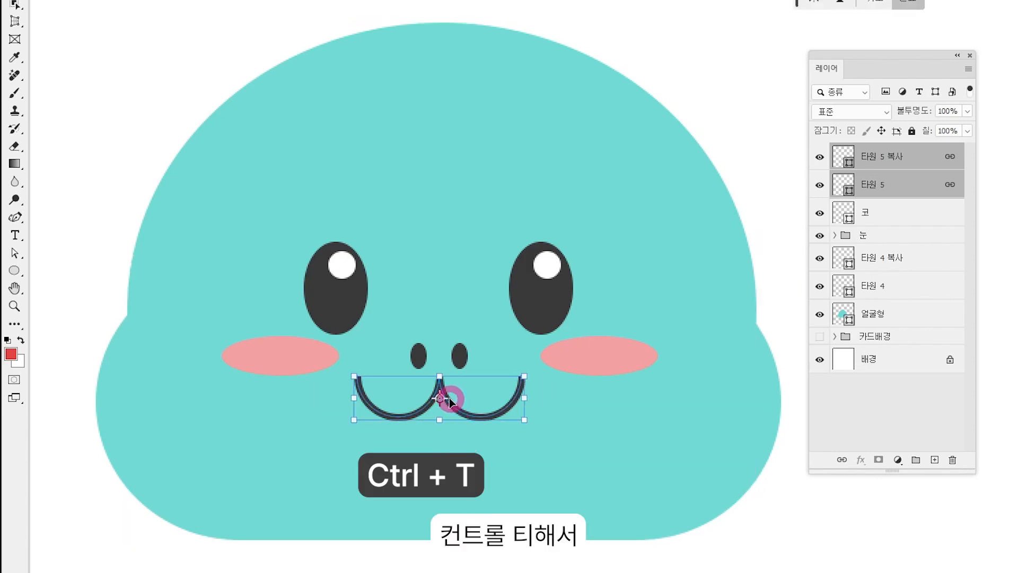
drag(440, 376, 440, 387)
key(Return)
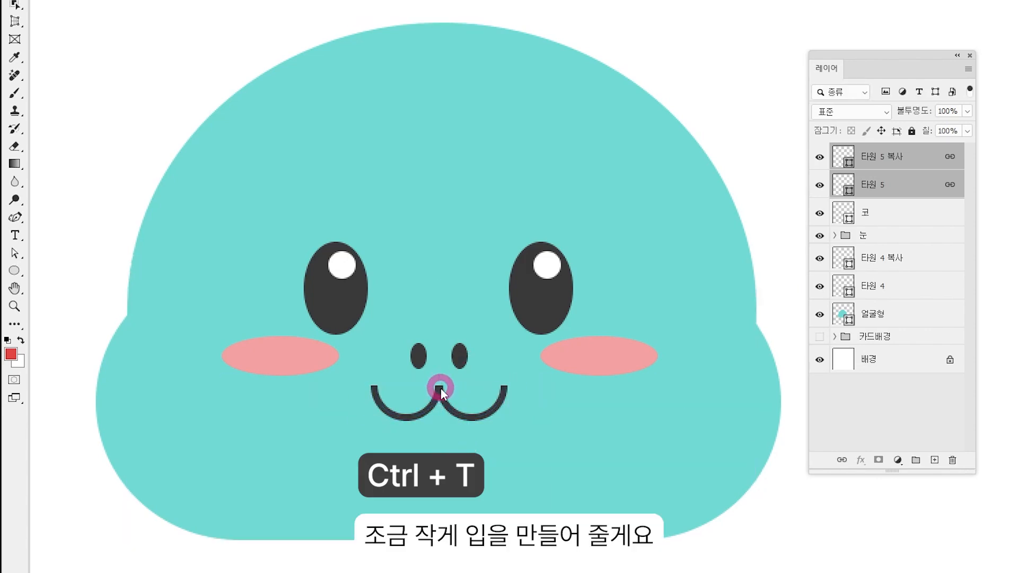
- Try stroke widths of 6 px and 5 px on both mouth arcs, settling on 7 px
click(15, 271)
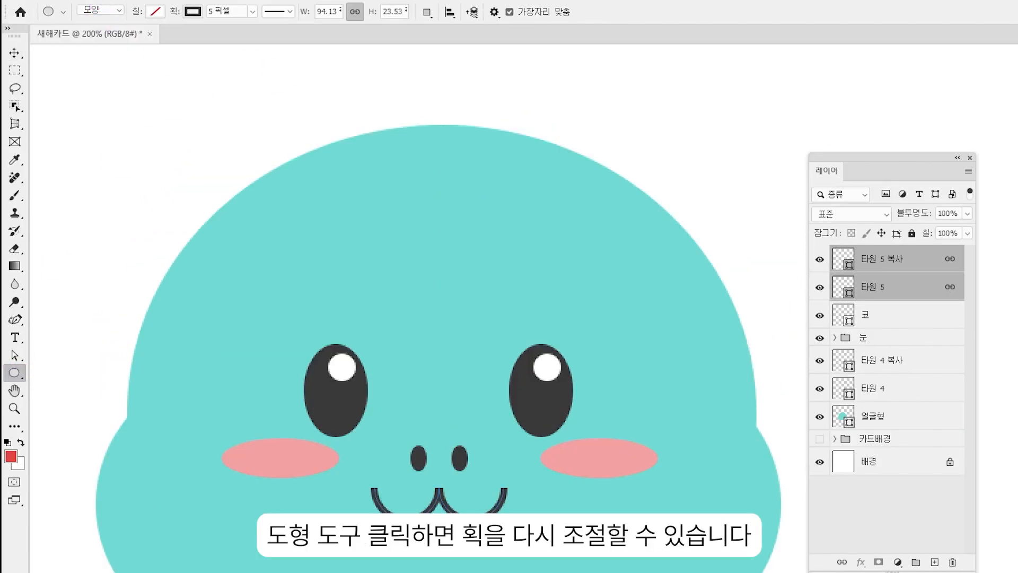
click(230, 11)
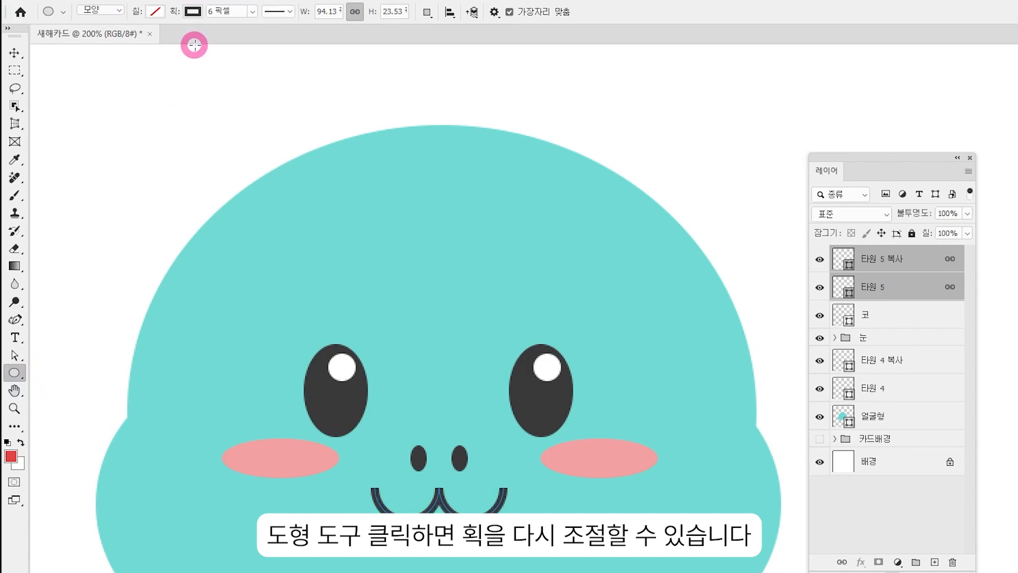
text(6)
key(Return)
click(217, 11)
text(5)
key(Return)
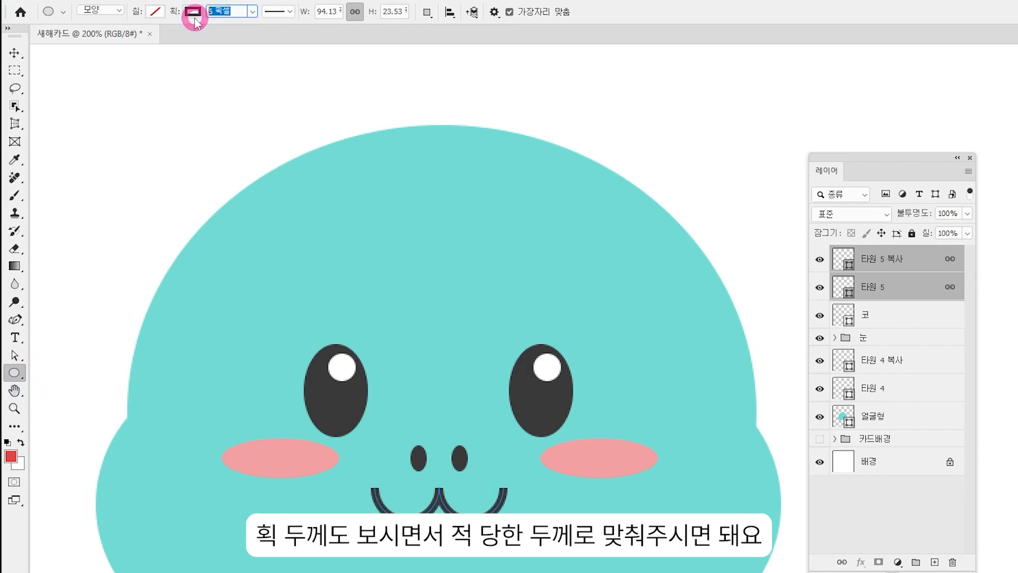
text(7)
key(Return)
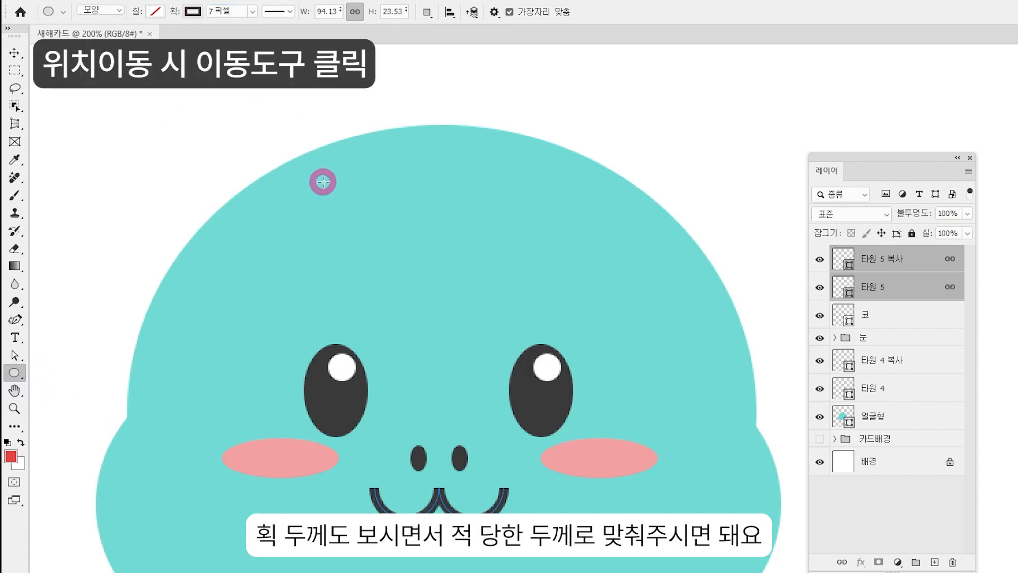
- Nudge the mouth up with the Move tool until it sits close beneath the nostrils
click(13, 53)
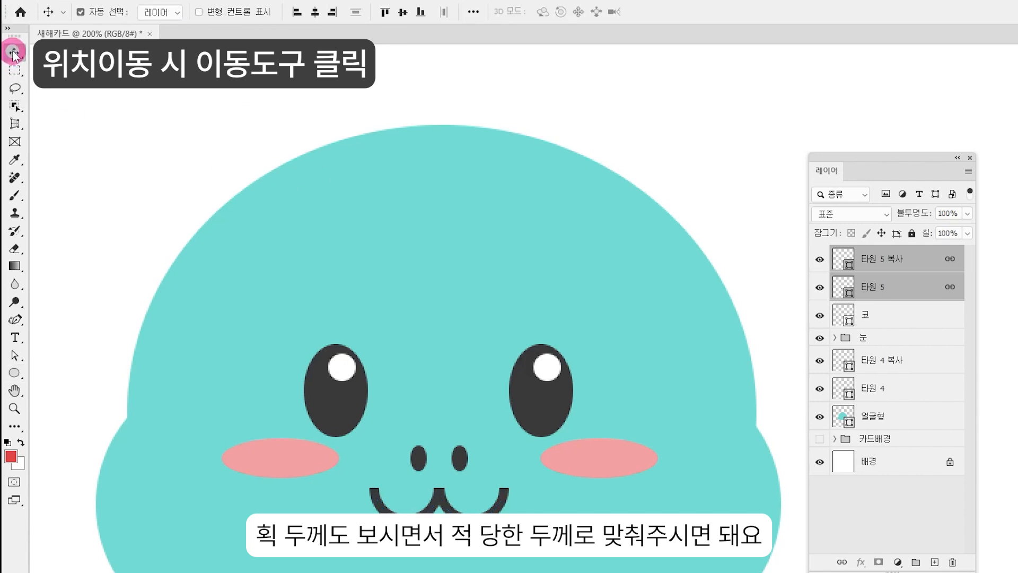
key(Up)
key(Up)
key(Up)
key(Up)
key(Up)
key(Up)
key(Up)
key(Up)
key(Up)
key(Up)
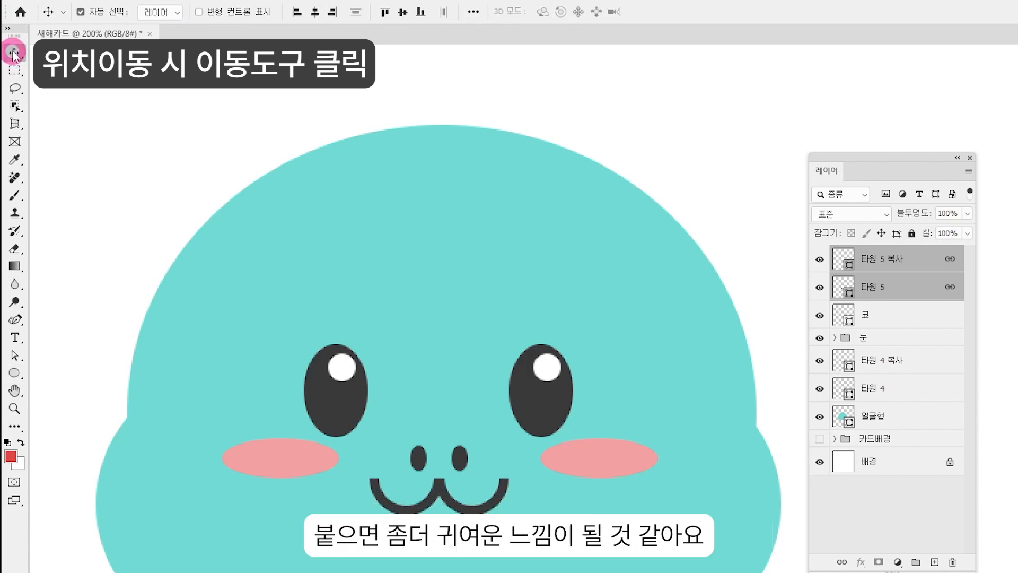
- Shrink the mouth proportionally to about 82 × 20 px with Free Transform
key(ctrl+minus)
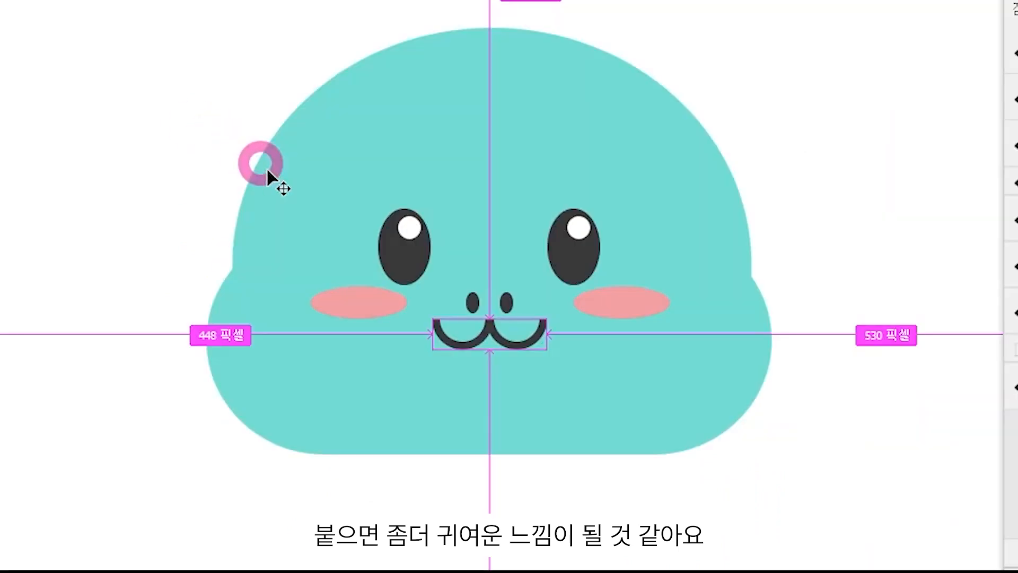
key(ctrl+t)
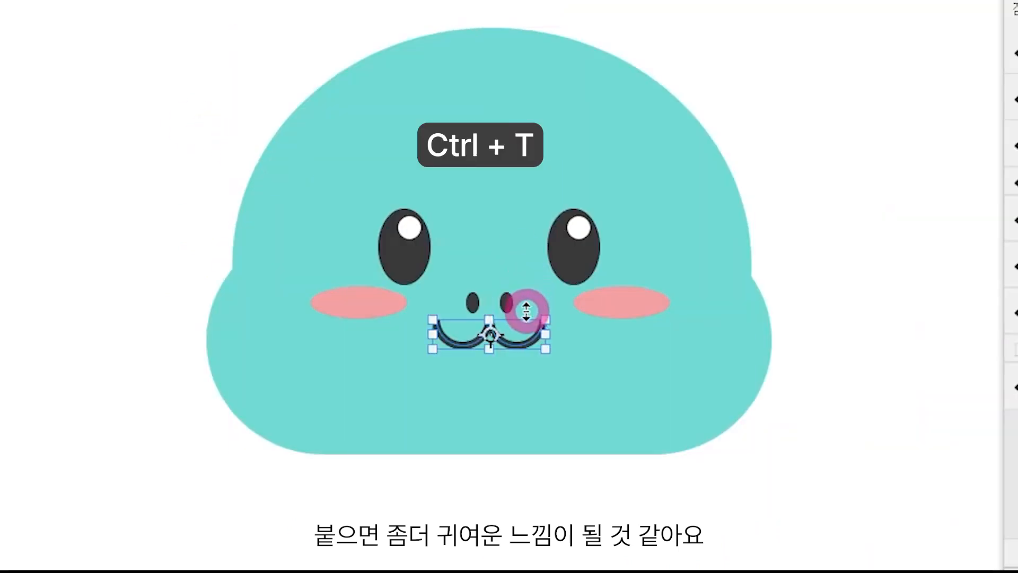
drag(545, 316, 539, 320)
key(Return)
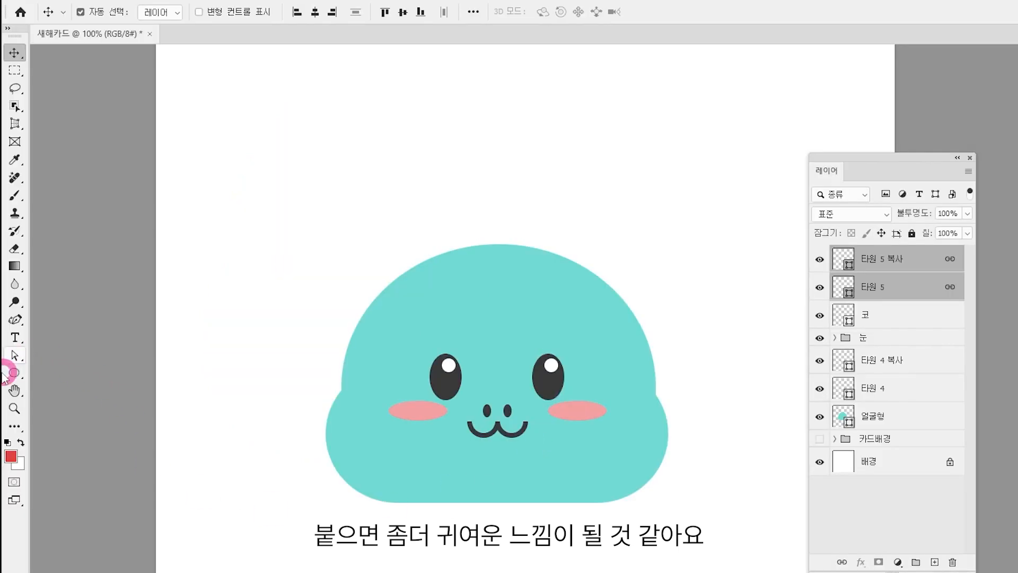
- Change the stroke caps of both mouth arcs to round ends
click(15, 372)
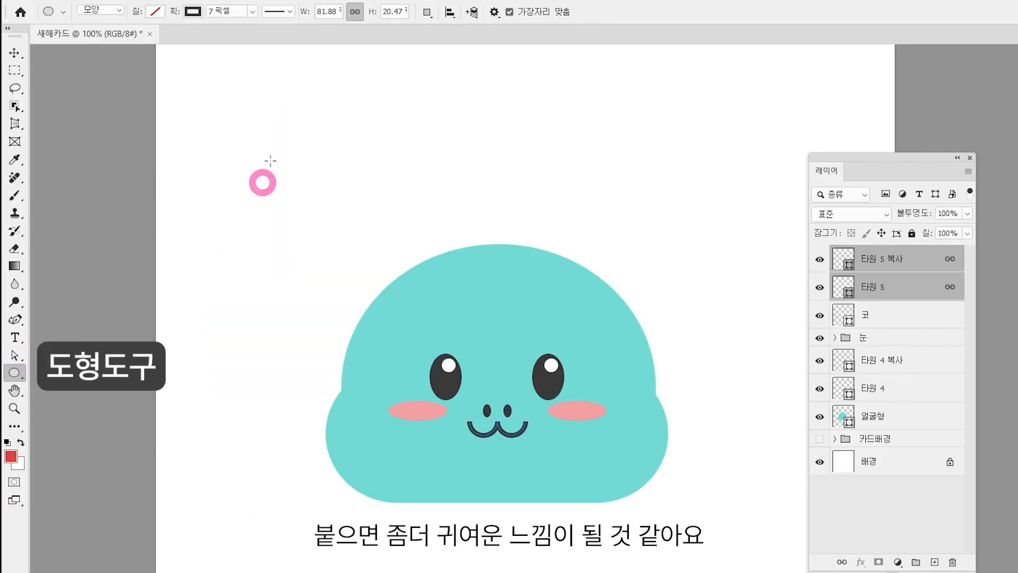
click(279, 13)
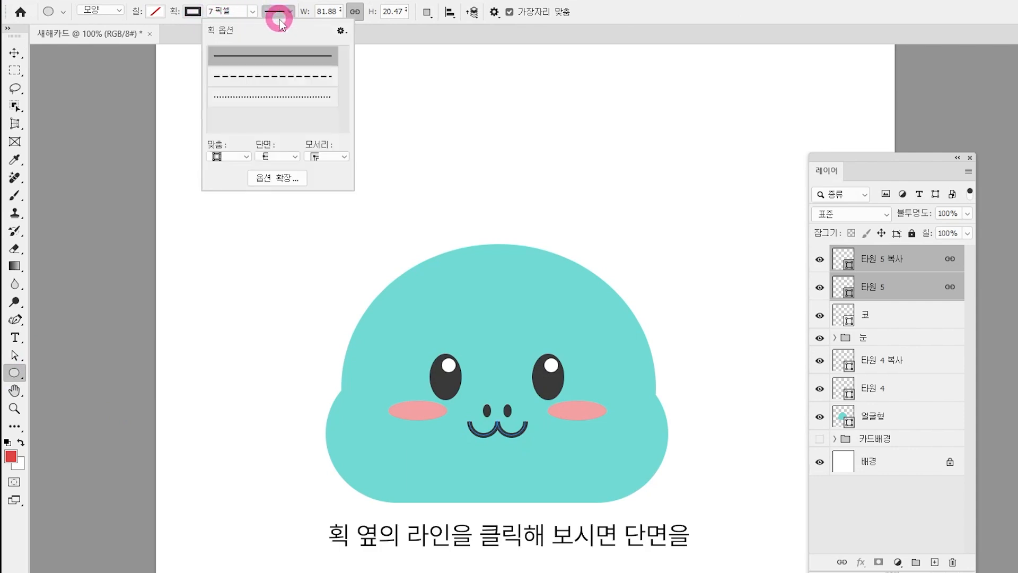
click(286, 156)
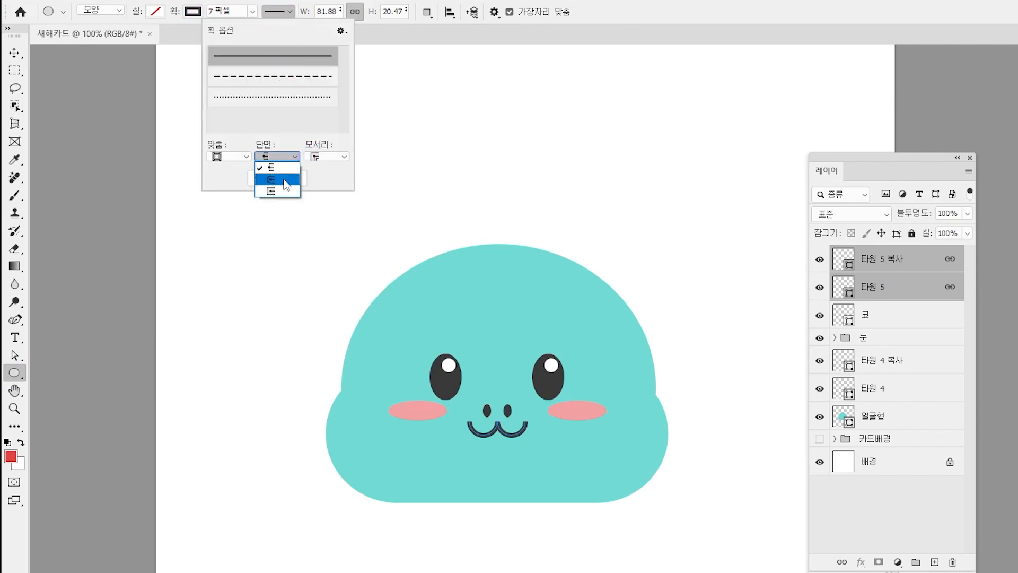
click(286, 180)
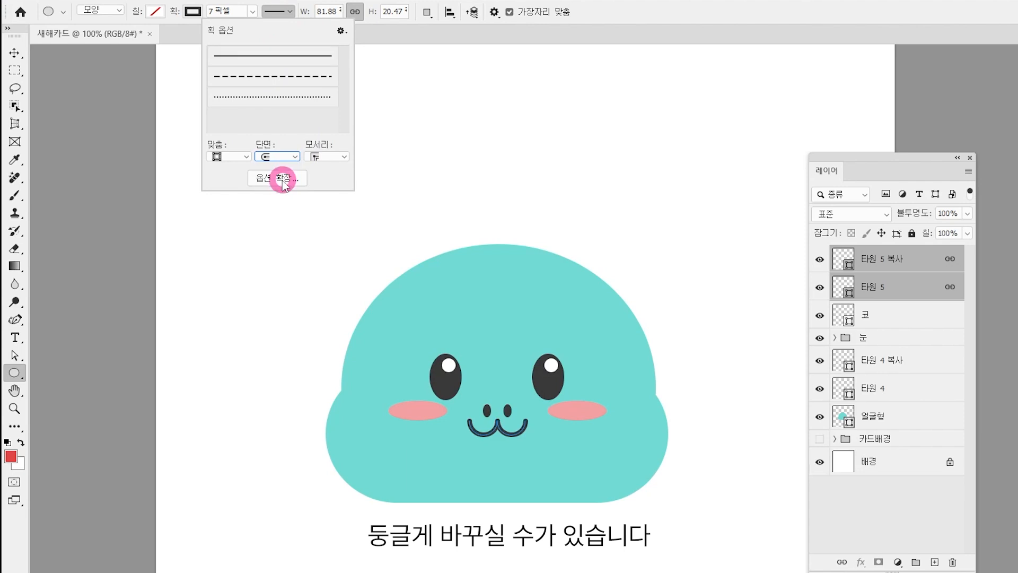
key(v)
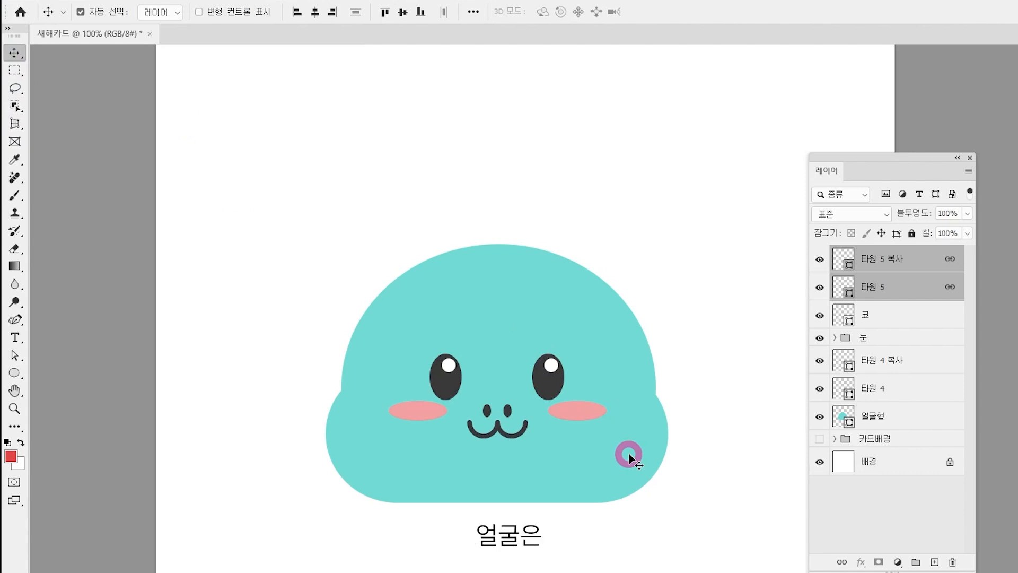
- Draw a tall ellipse about 69 × 122 px above the head's left side, with no stroke and the face's turquoise fill
key(ctrl+minus)
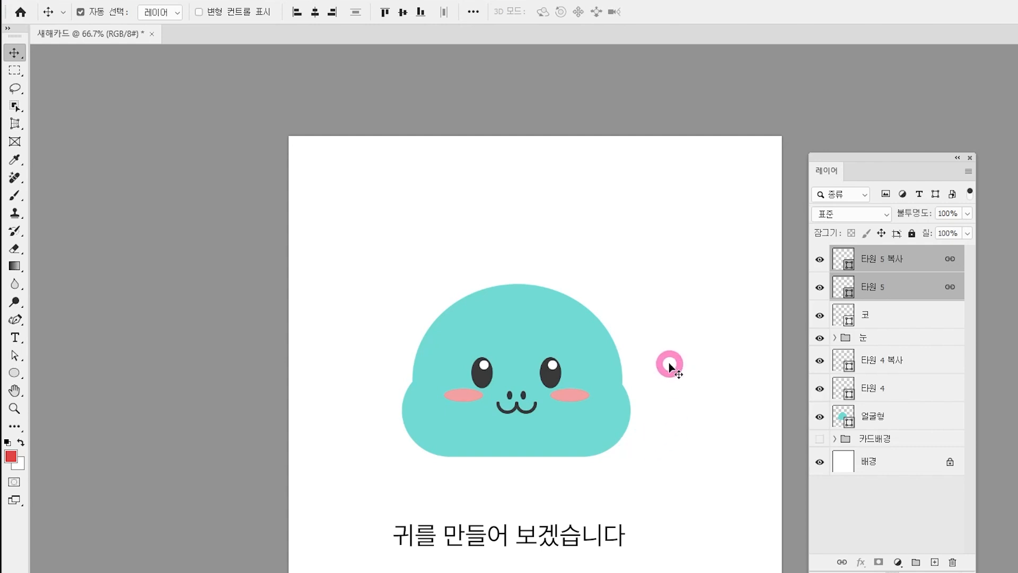
click(15, 371)
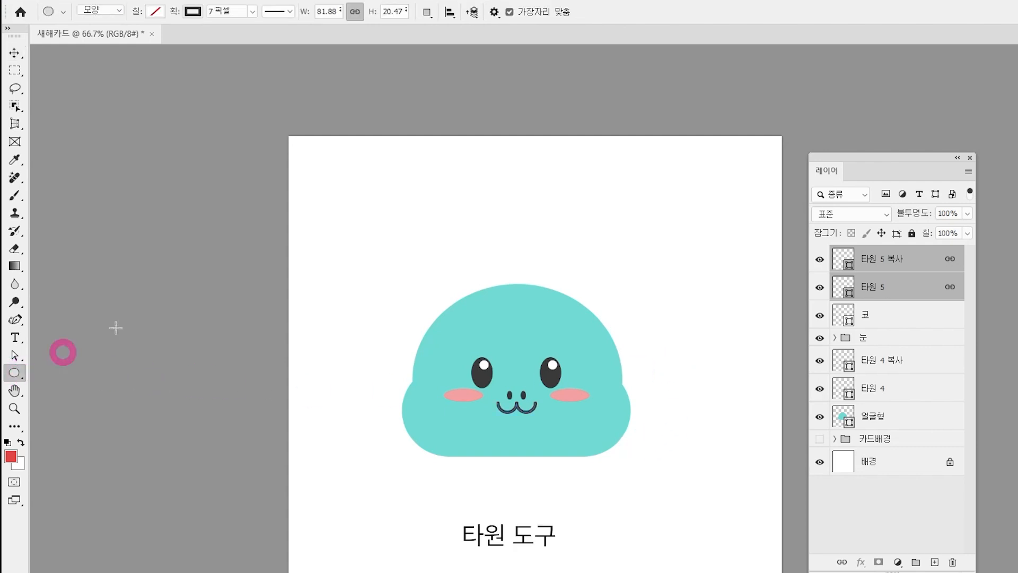
drag(385, 192, 414, 245)
click(155, 11)
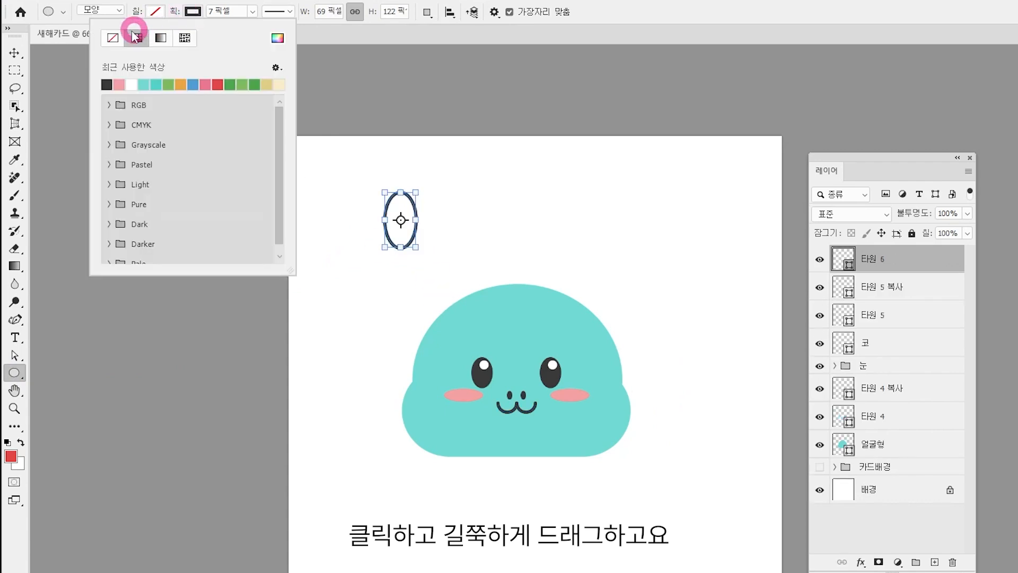
click(106, 37)
click(154, 11)
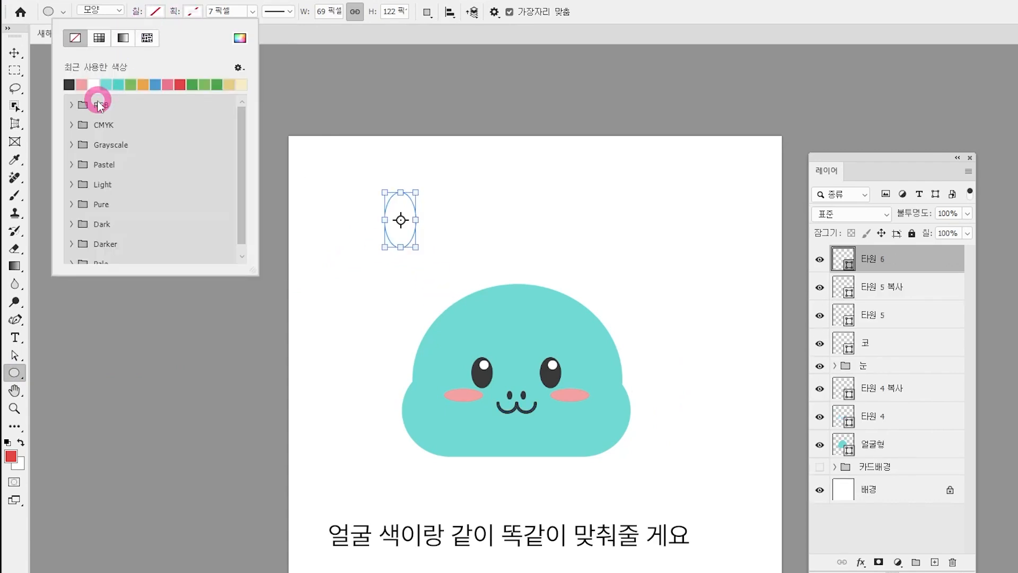
click(106, 85)
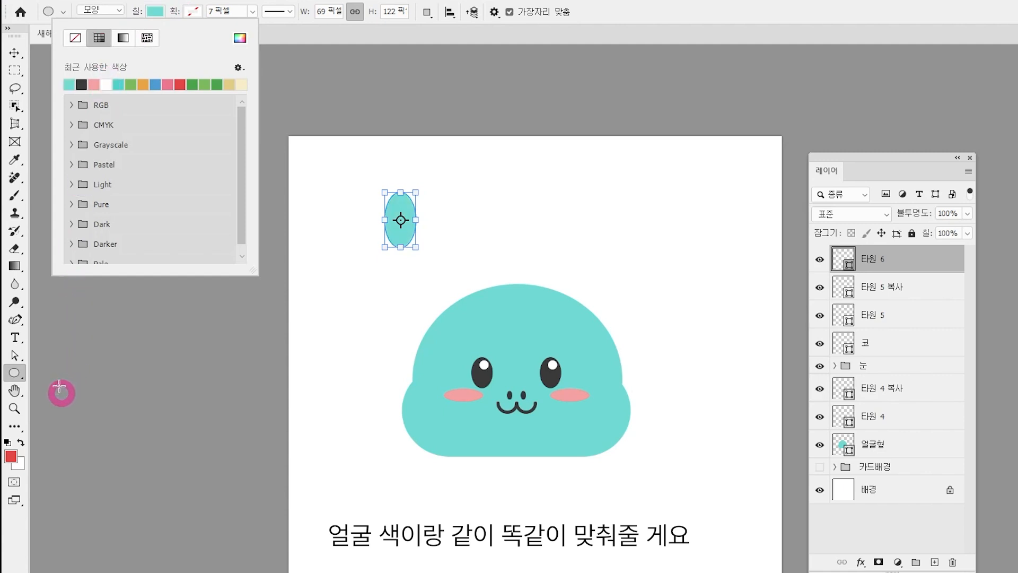
- Convert the tall ellipse's top anchor point to a sharp corner with the Convert Point tool to form a pointed ear
click(14, 319)
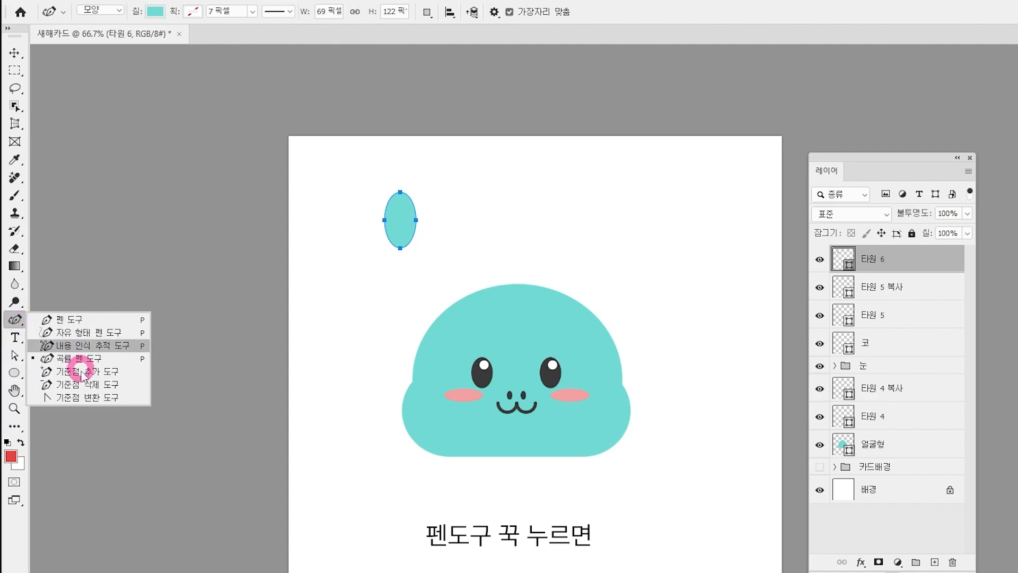
click(76, 402)
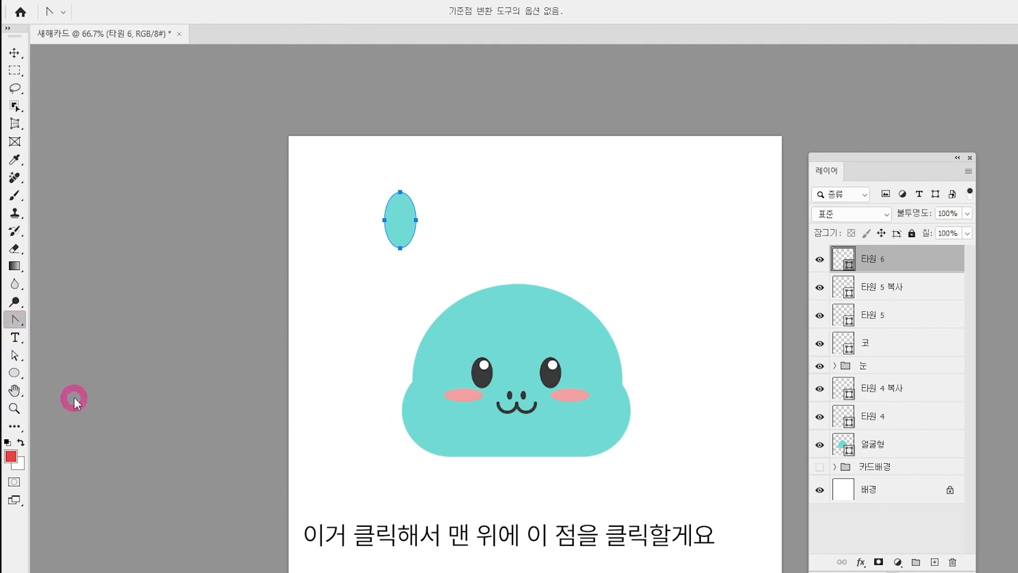
click(401, 193)
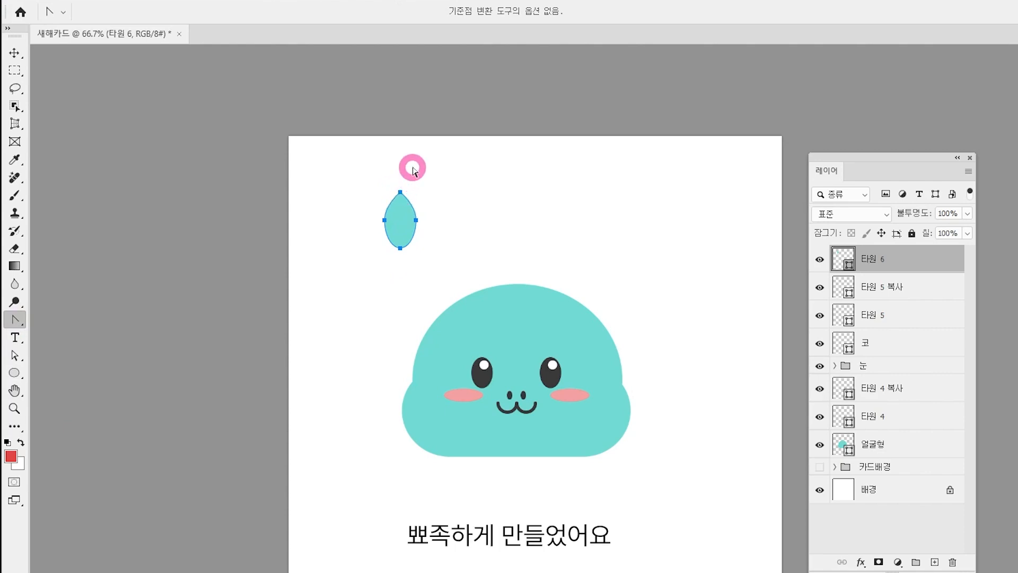
- Move the pointed ear shape onto the upper-left edge of the head
click(15, 52)
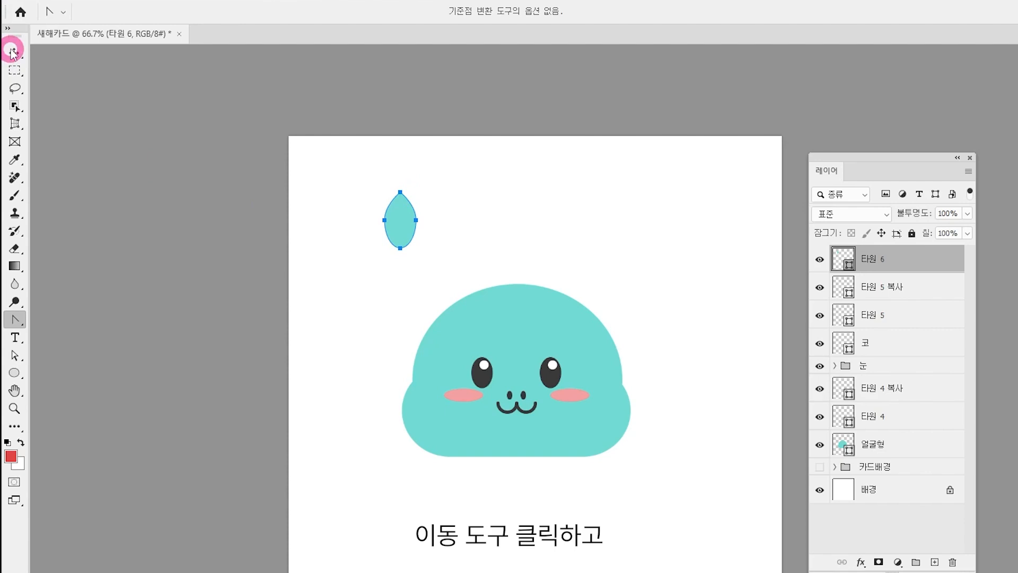
click(340, 154)
click(401, 218)
drag(402, 219, 448, 298)
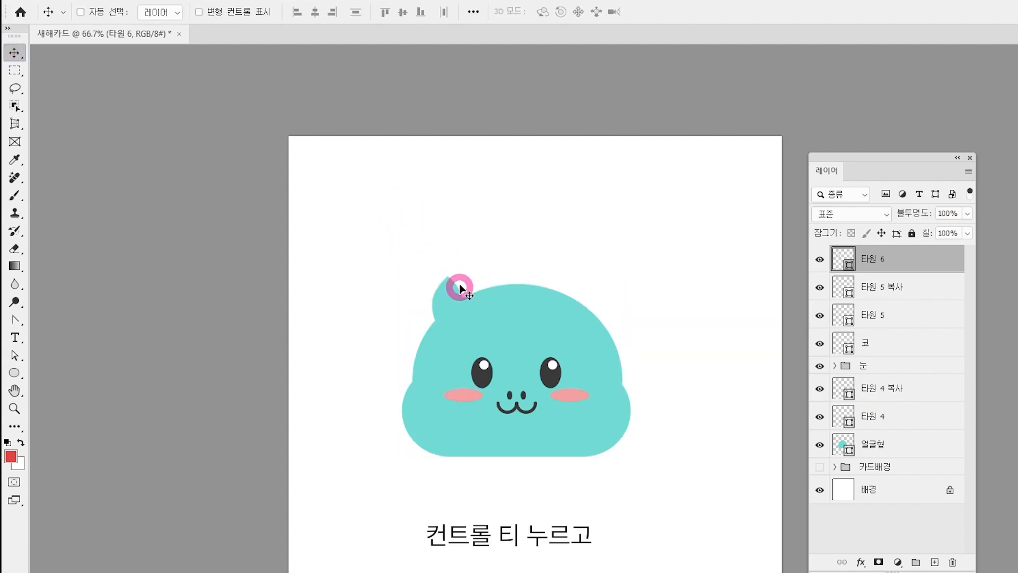
- Rotate the ear about 34° counter-clockwise and reposition it so its tip sticks out from the head's upper-left edge
key(ctrl+t)
drag(485, 296, 475, 271)
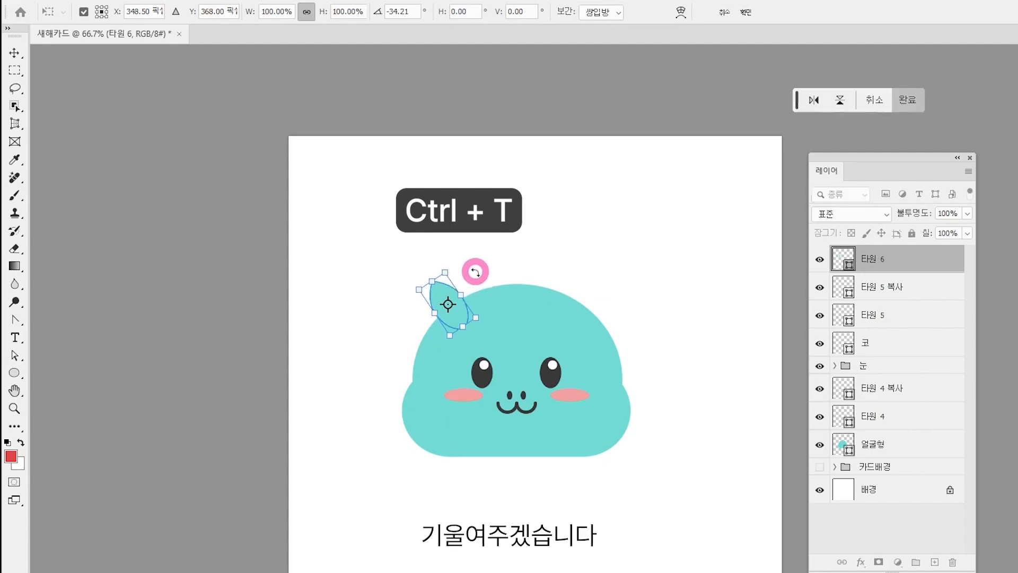
key(Return)
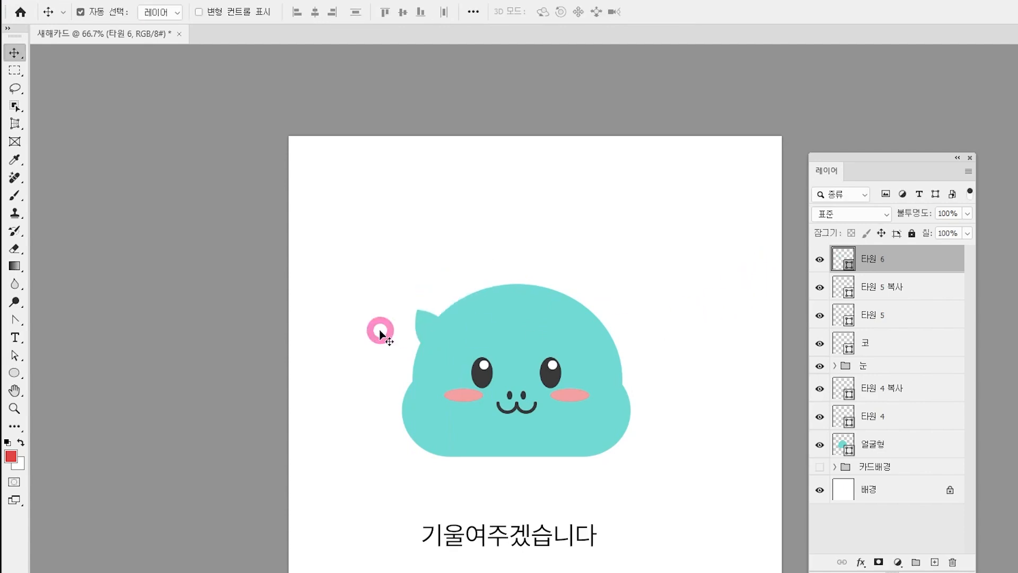
drag(423, 319, 435, 313)
click(713, 241)
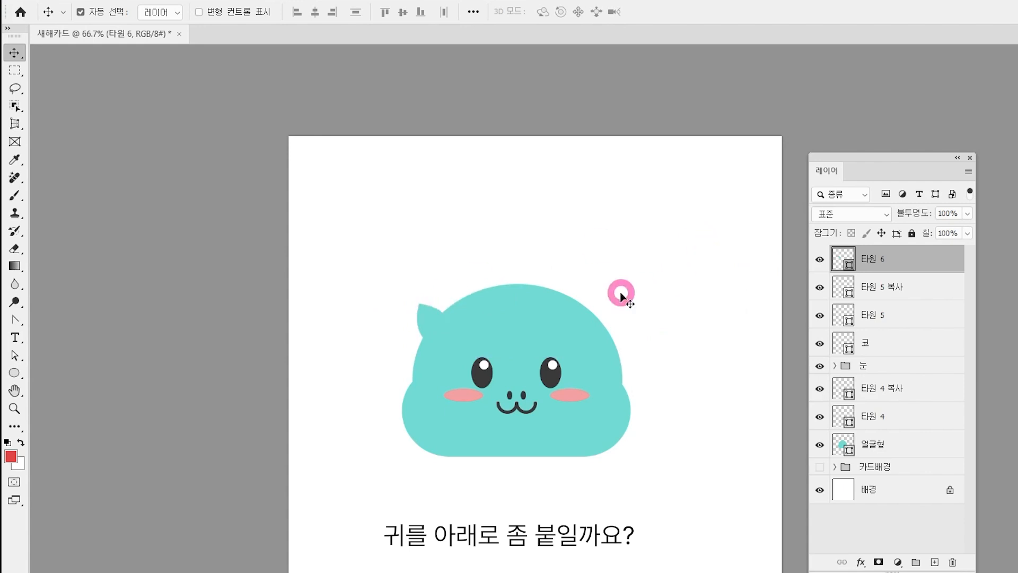
- Duplicate the pointed ear to the head's right side, flip the copy horizontally and set it against the upper-right edge
drag(430, 323, 625, 320)
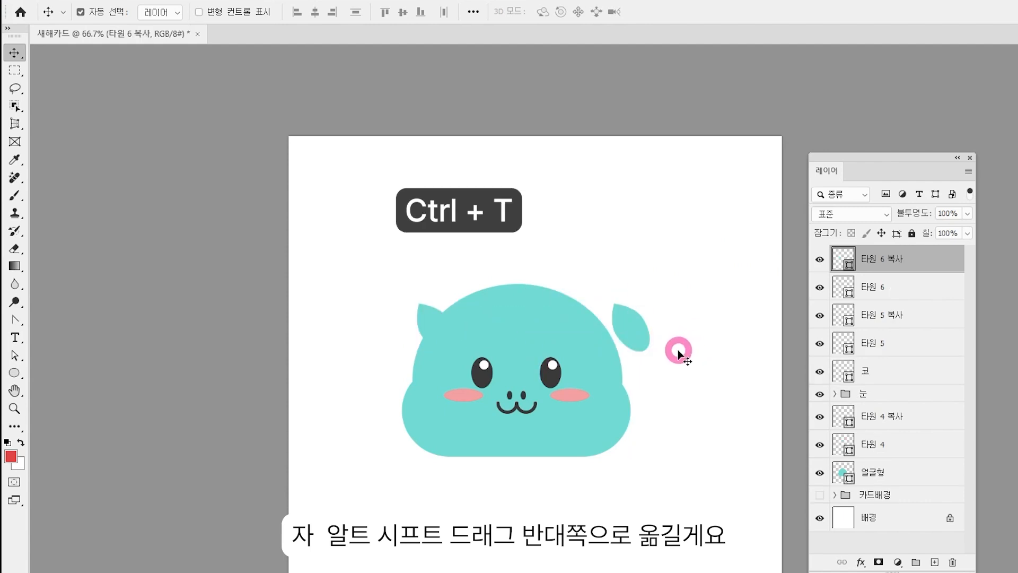
key(ctrl+t)
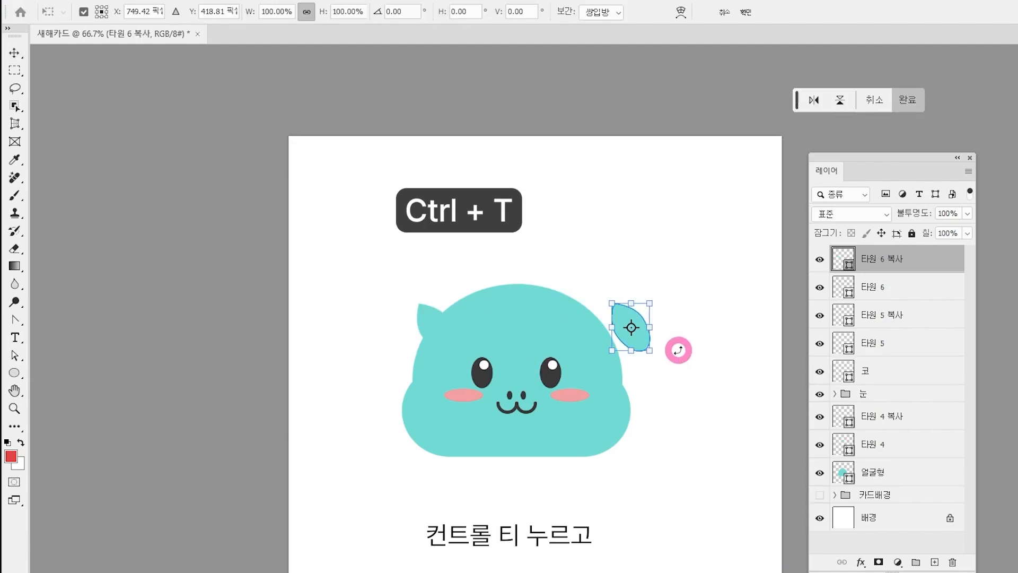
click(814, 100)
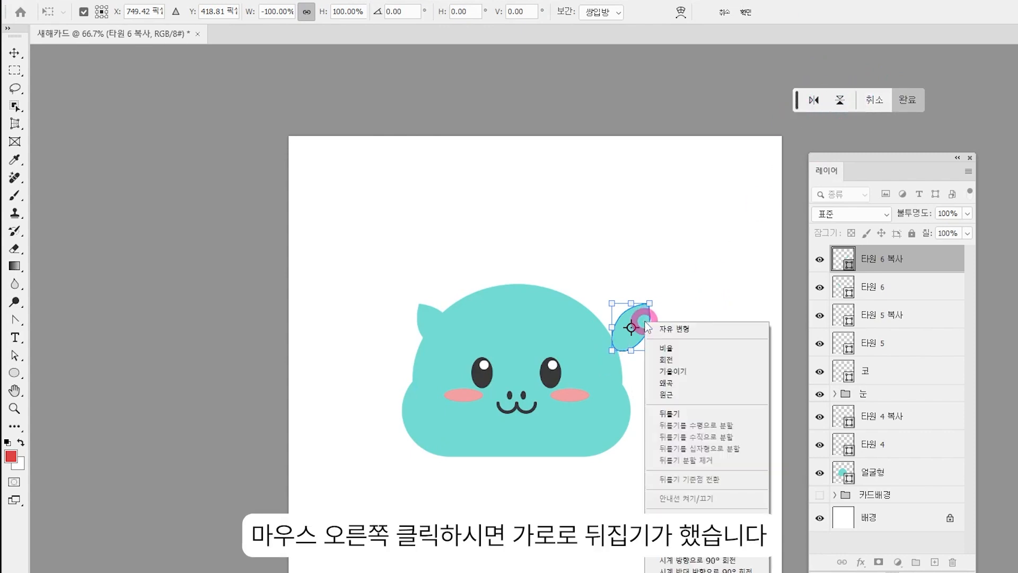
click(698, 572)
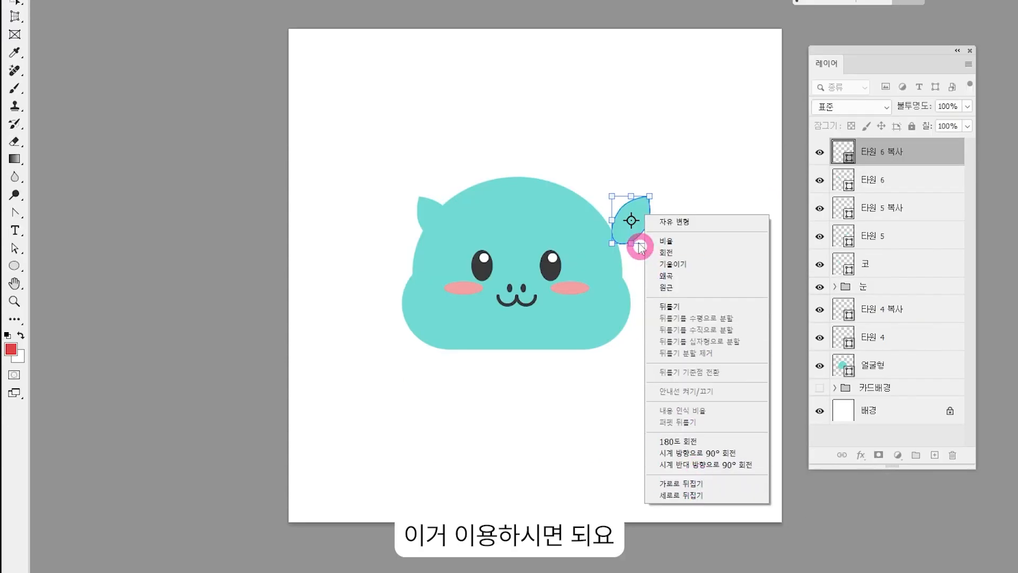
click(632, 215)
drag(640, 212, 609, 213)
key(Return)
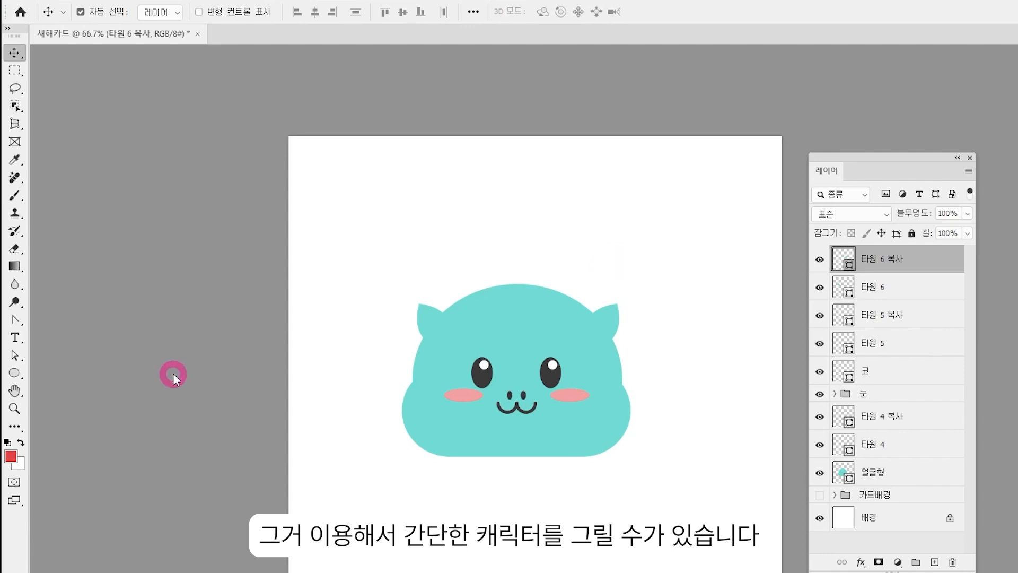
- Draw a tall turquoise rectangle about 75 × 209 px above the head and round its corners fully into a capsule
click(14, 373)
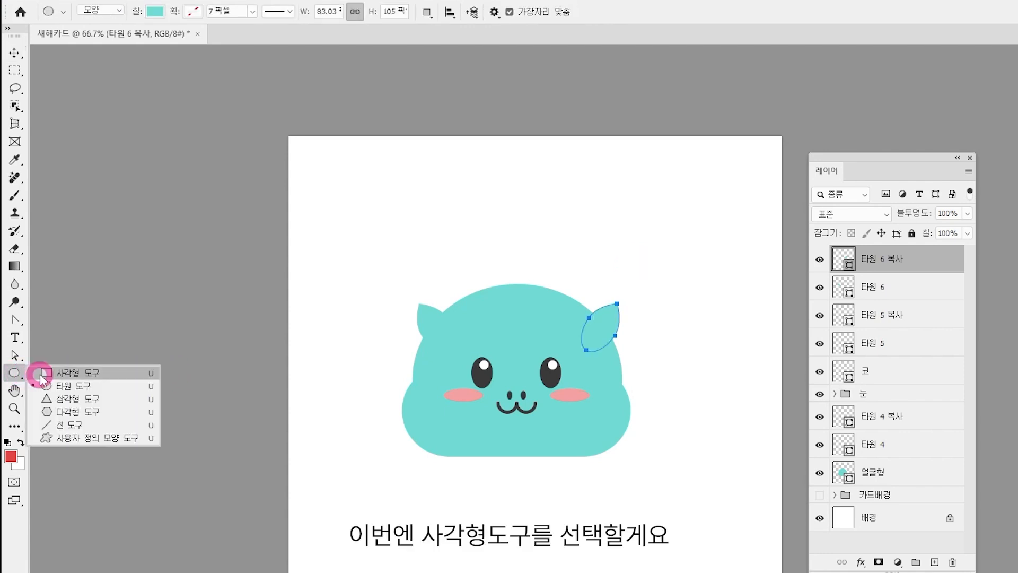
click(38, 373)
drag(522, 179, 555, 273)
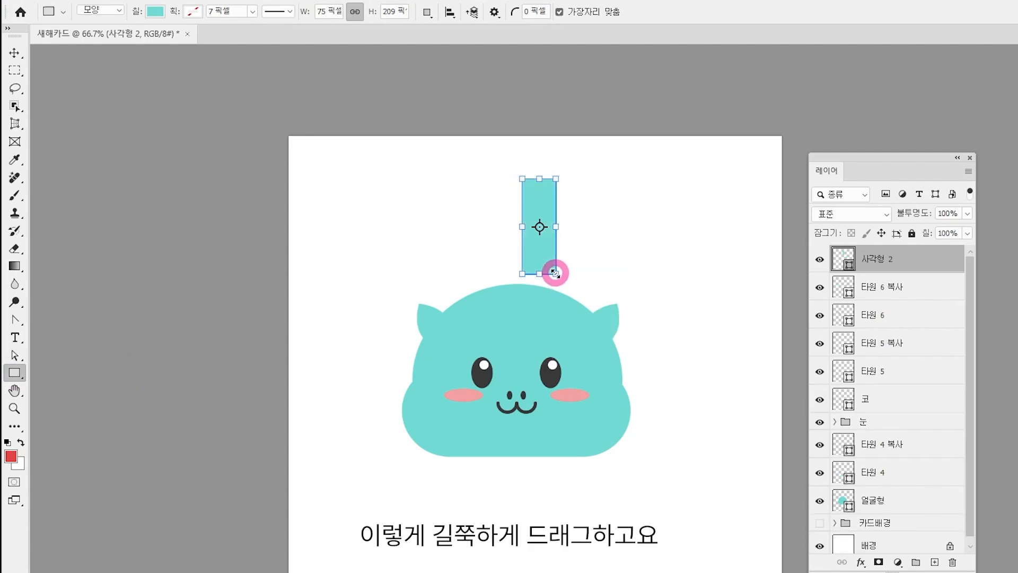
key(ctrl+plus)
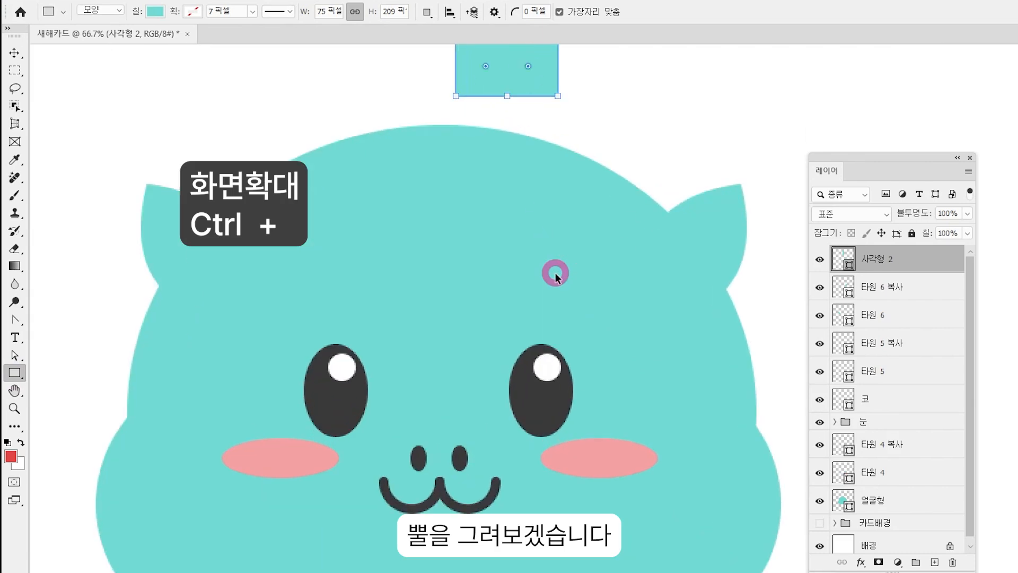
key(ctrl+plus)
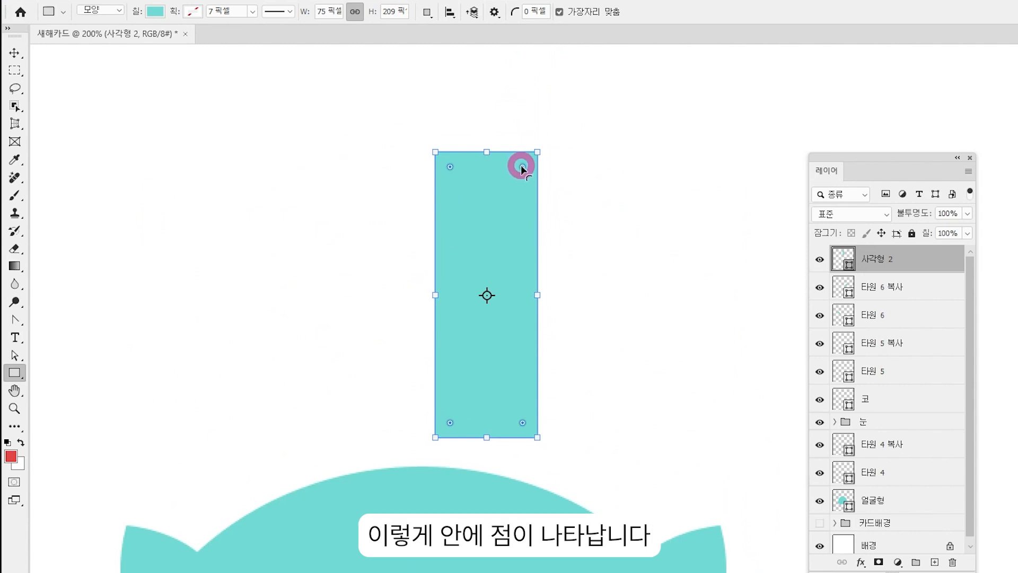
drag(520, 164, 461, 230)
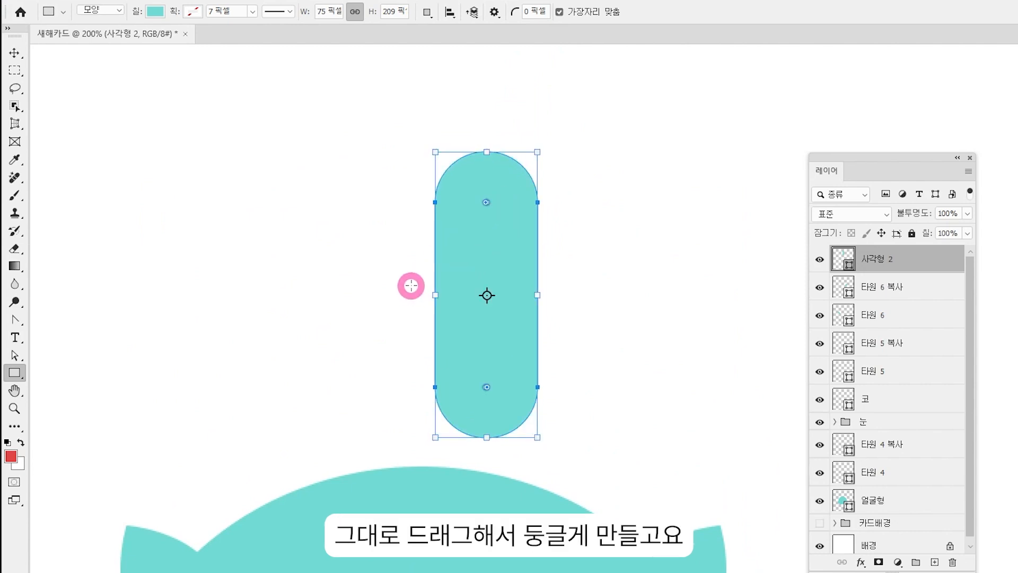
- Draw a short rectangle about 89 × 45 px on the capsule's right side, round it fully and rotate it slightly counter-clockwise as a branch
drag(496, 214, 617, 276)
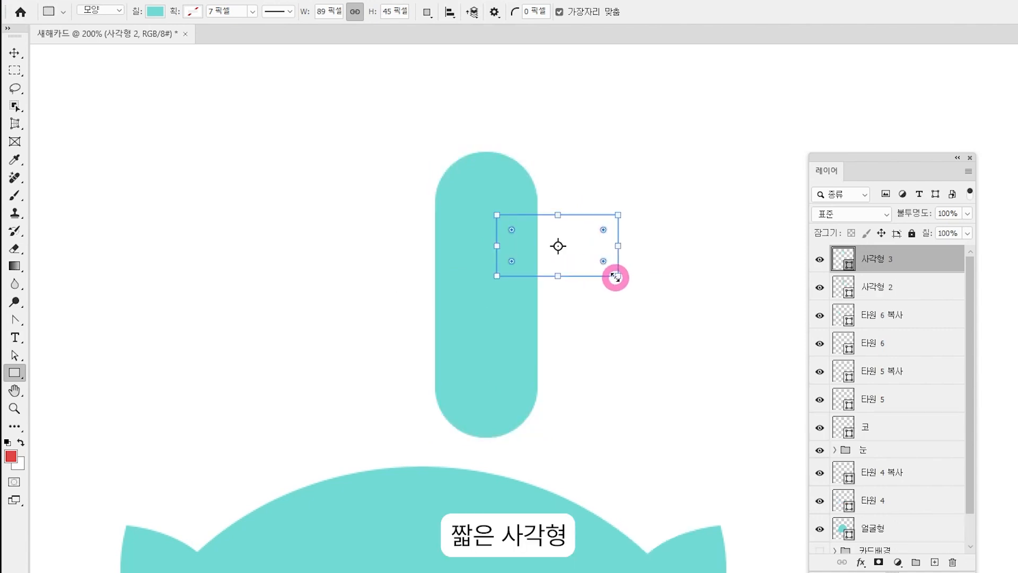
drag(604, 230, 541, 250)
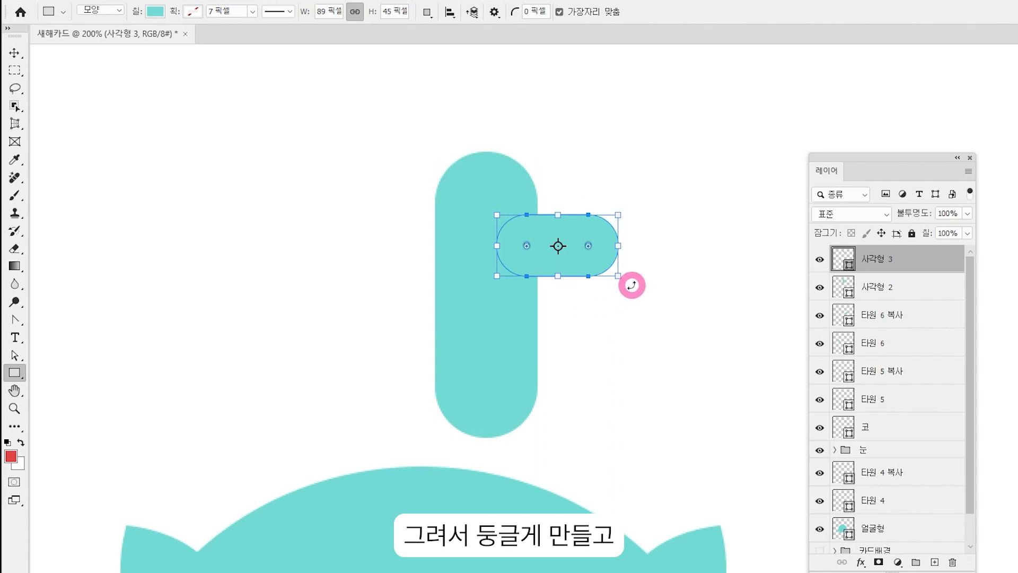
drag(631, 285, 633, 267)
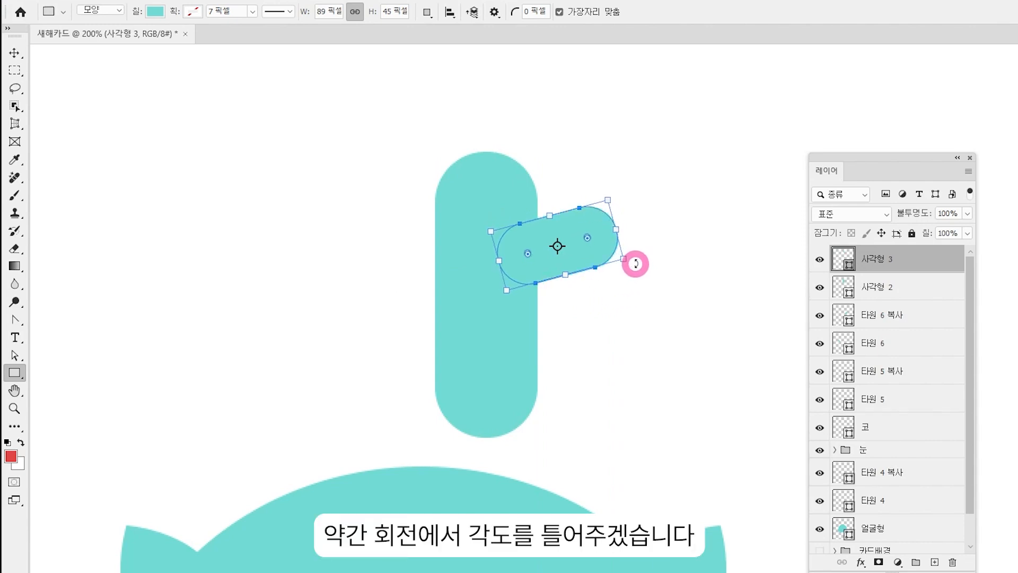
key(Return)
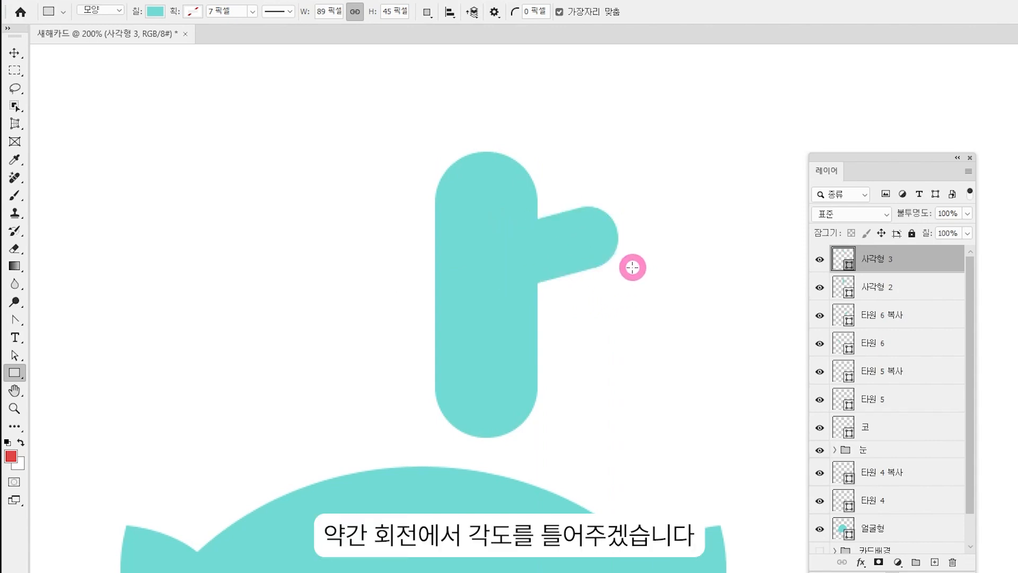
- Narrow the tall capsule from its left side to roughly match the thickness of the short branch
key(ctrl+minus)
key(ctrl+minus)
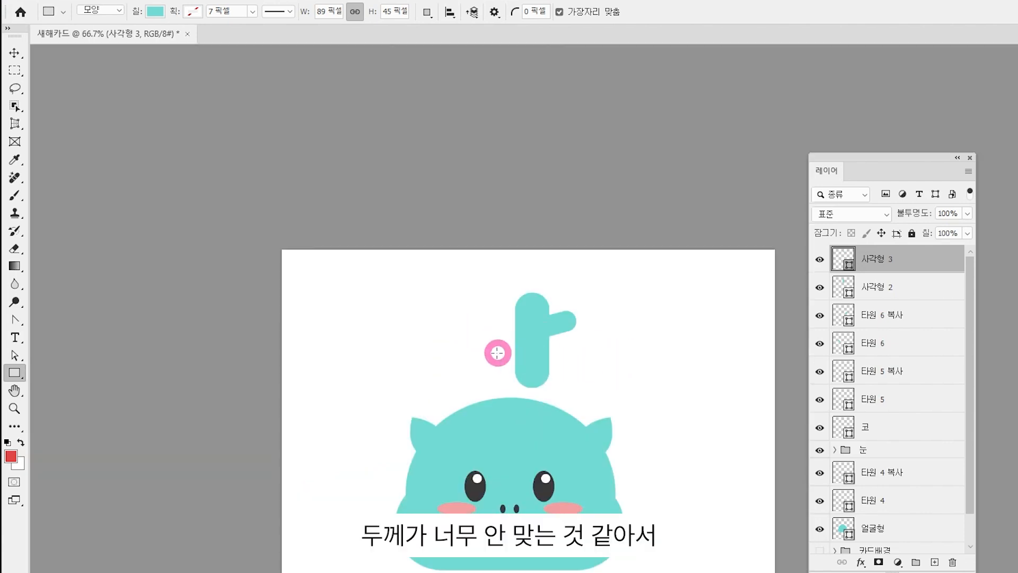
click(14, 53)
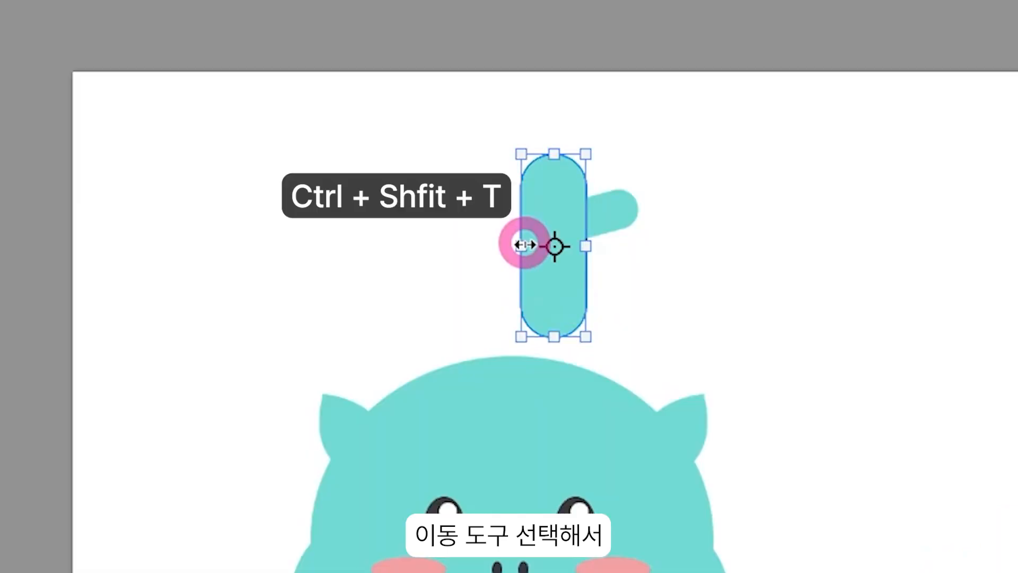
drag(525, 241, 553, 240)
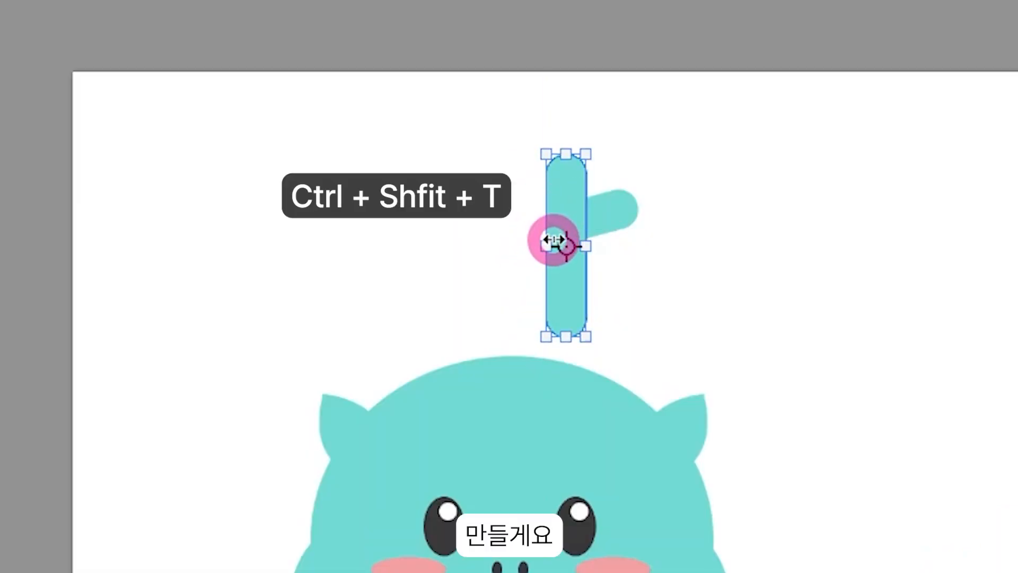
key(Return)
- Merge the tall capsule and the branch into one shape layer and change its fill to yellow #eac451
shift+click(533, 336)
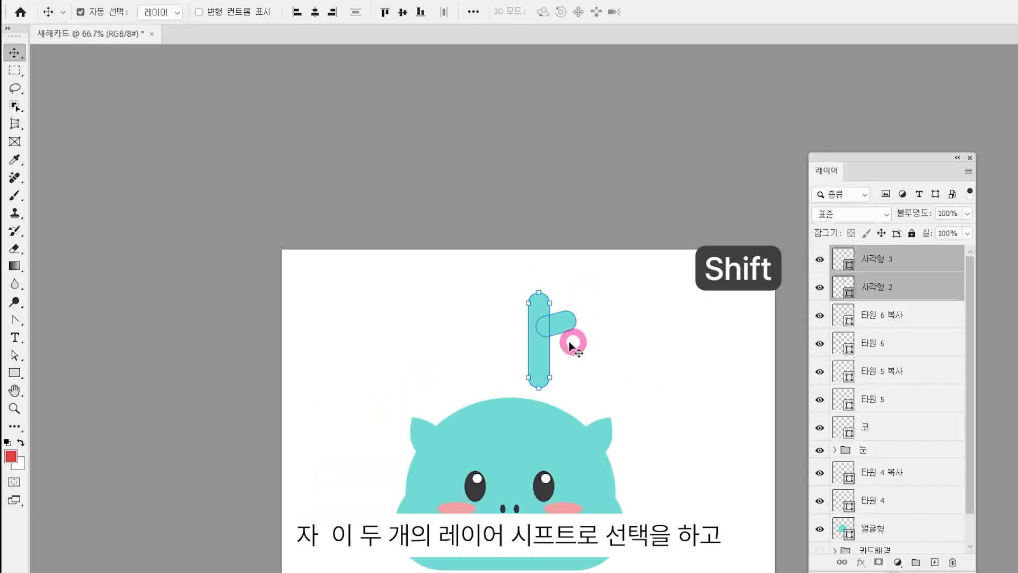
key(ctrl+e)
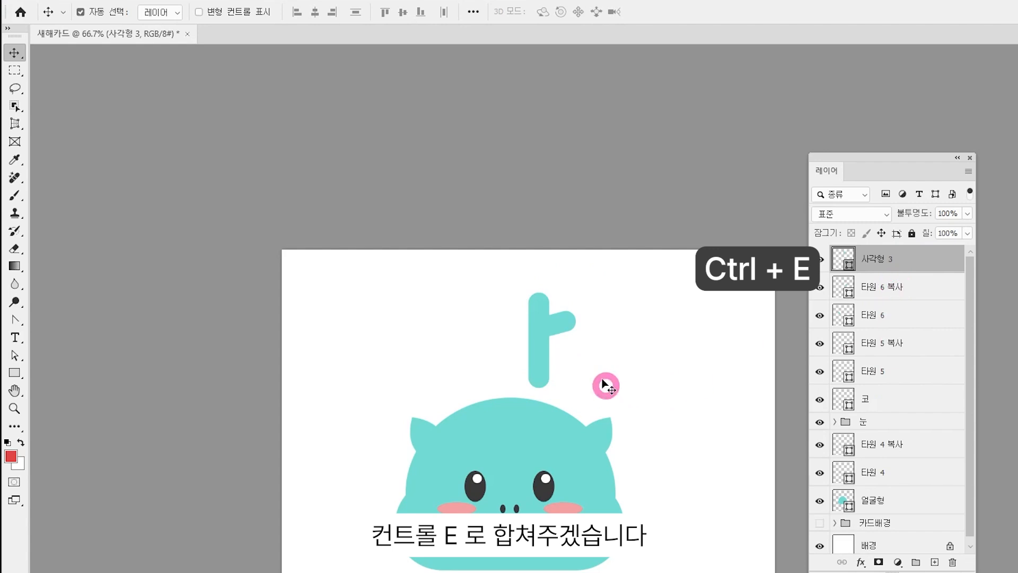
double_click(842, 258)
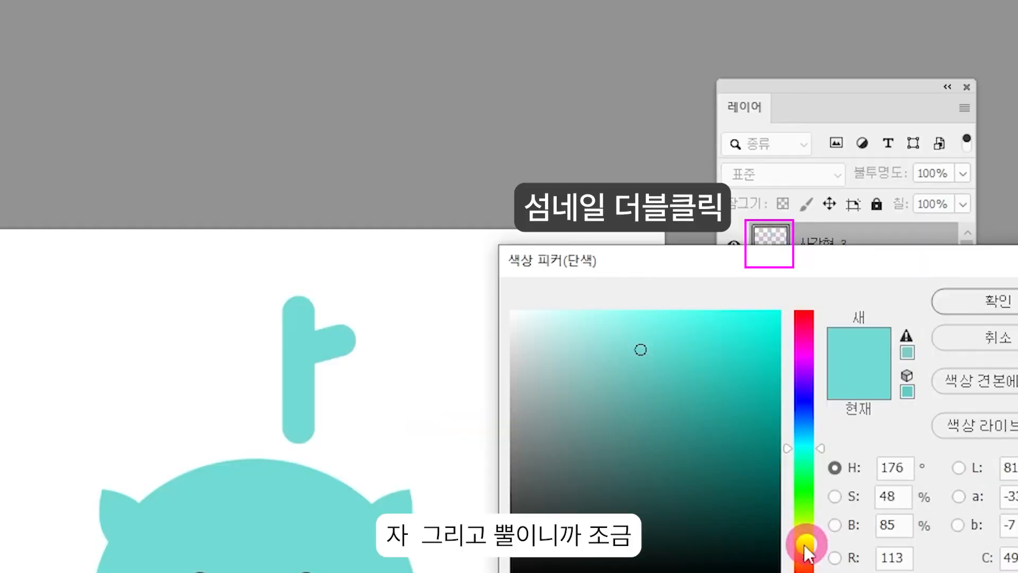
click(866, 453)
drag(682, 346, 688, 331)
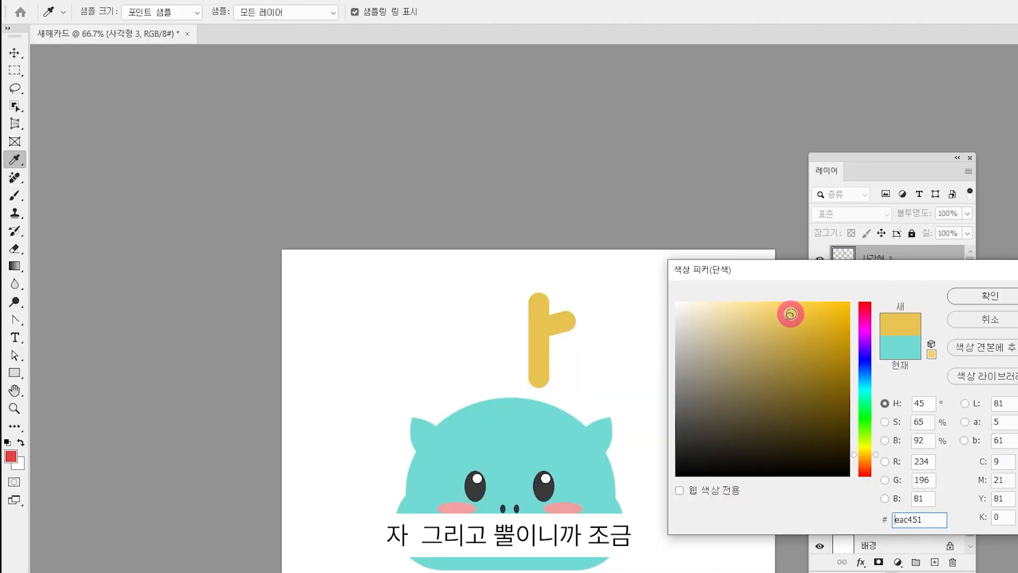
click(980, 296)
- Move the yellow antler down onto the head, tilt it clockwise and place it on the head's upper-right side
key(v)
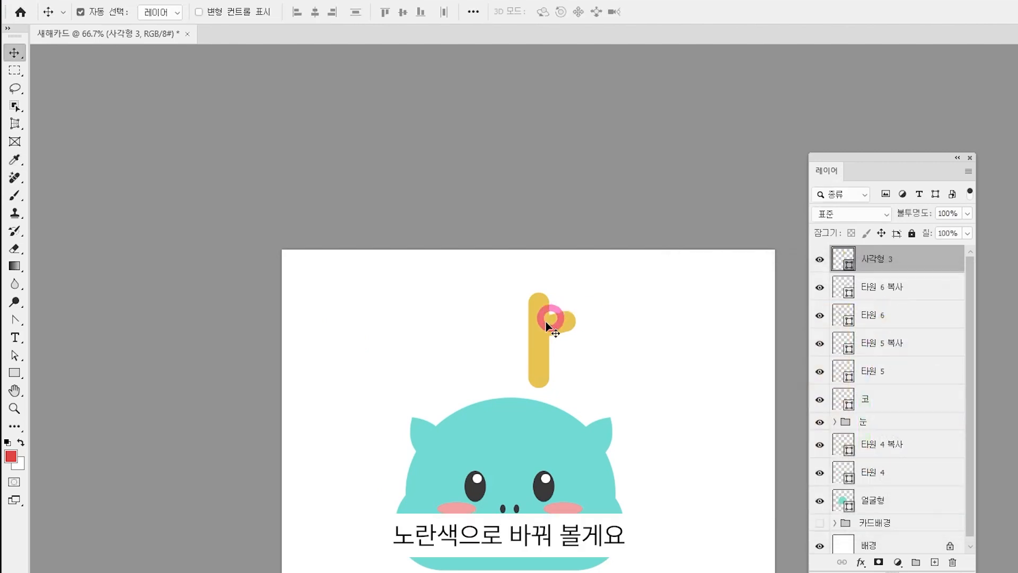
drag(550, 335, 555, 380)
key(ctrl+t)
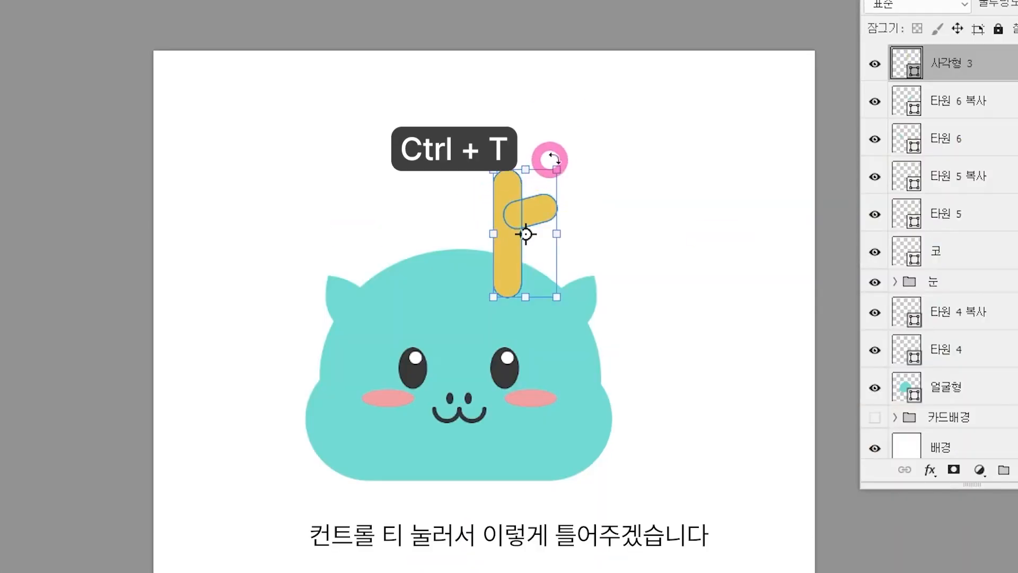
drag(553, 157, 609, 175)
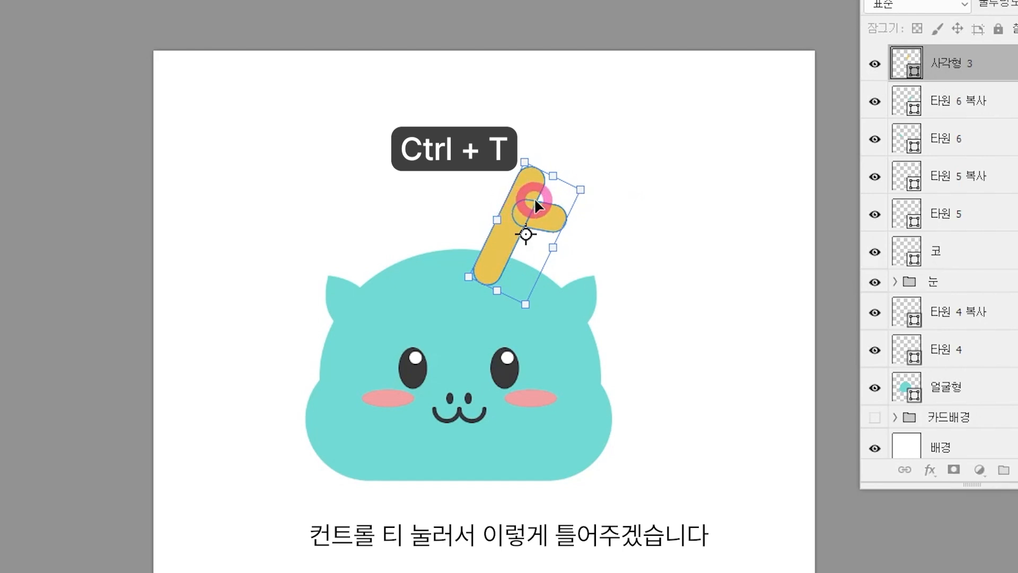
drag(542, 204, 573, 212)
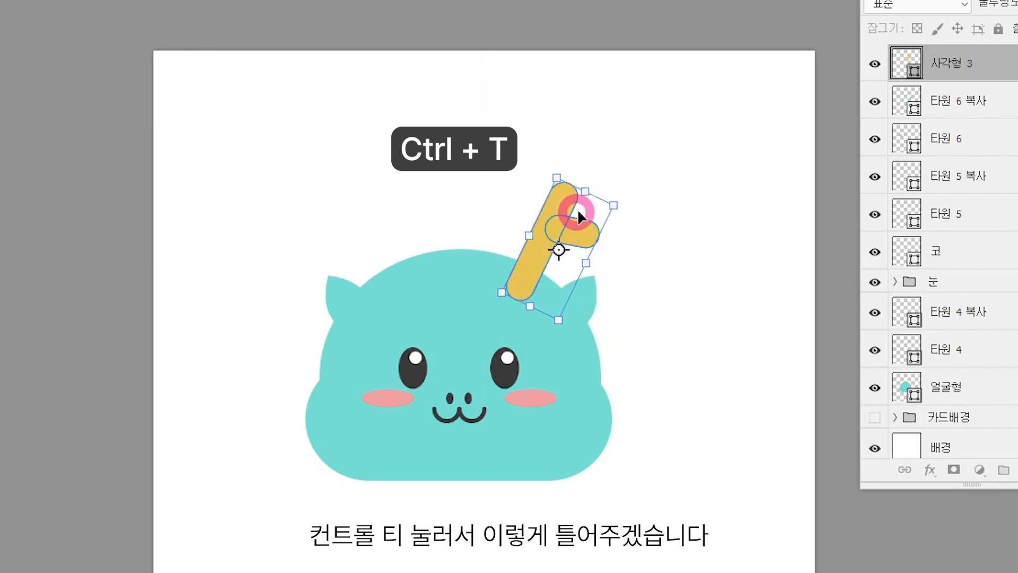
key(Return)
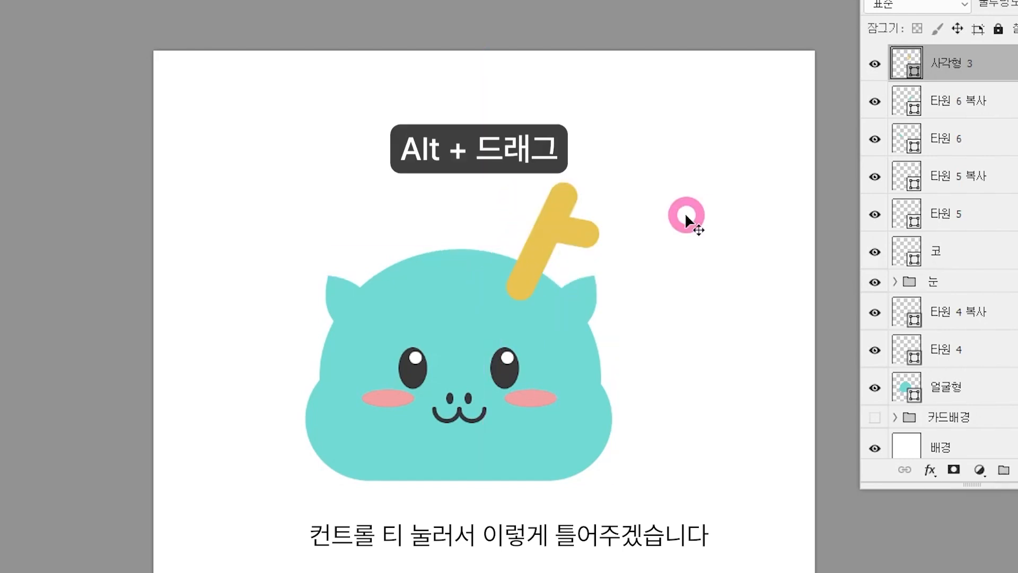
- Duplicate the antler to the head's left side, flip the copy horizontally and position it as the mirror image, accepting conversion to a regular path
drag(561, 236, 438, 230)
key(ctrl+t)
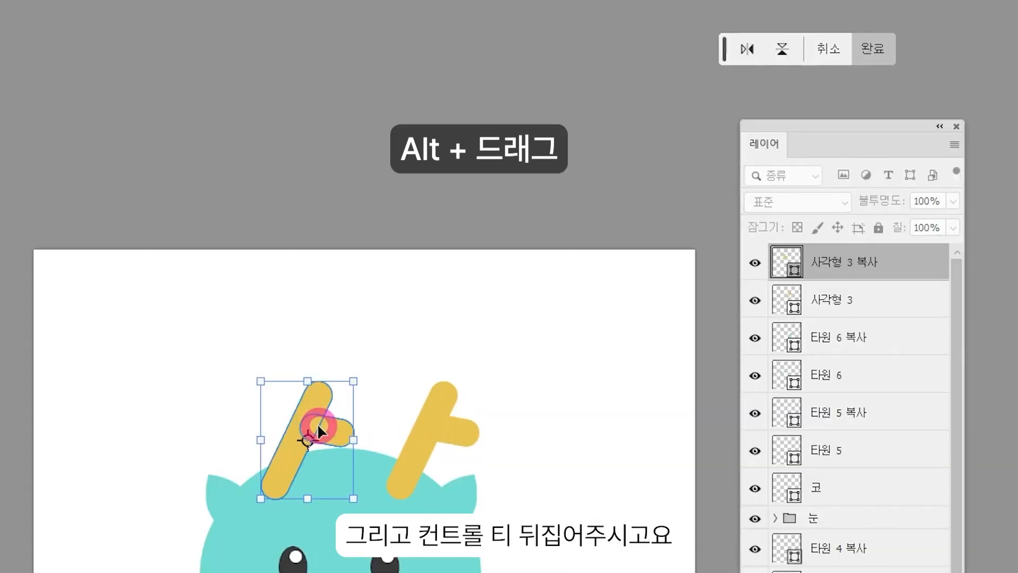
click(753, 53)
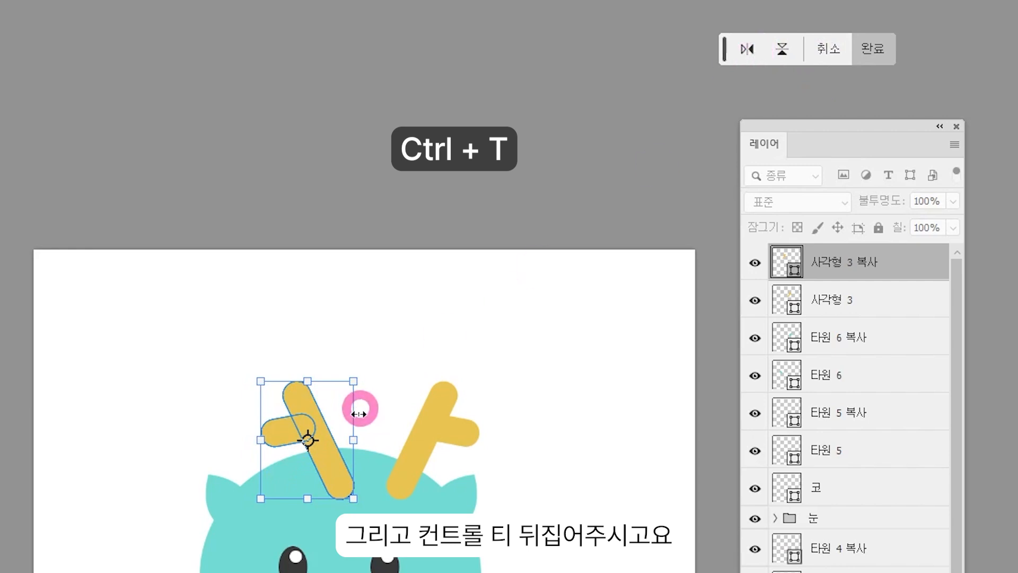
drag(332, 466, 289, 469)
drag(409, 264, 393, 265)
key(Return)
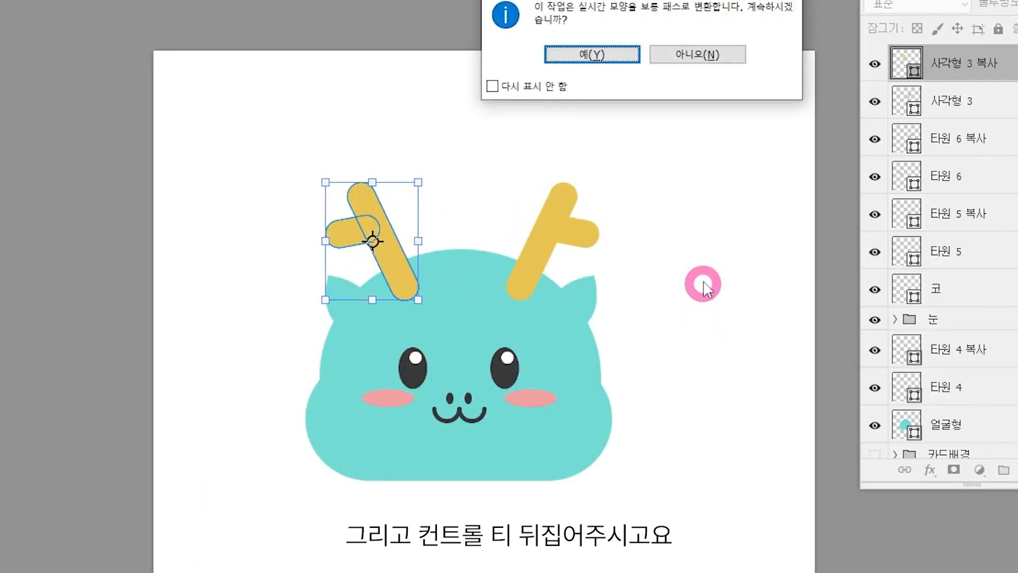
click(624, 55)
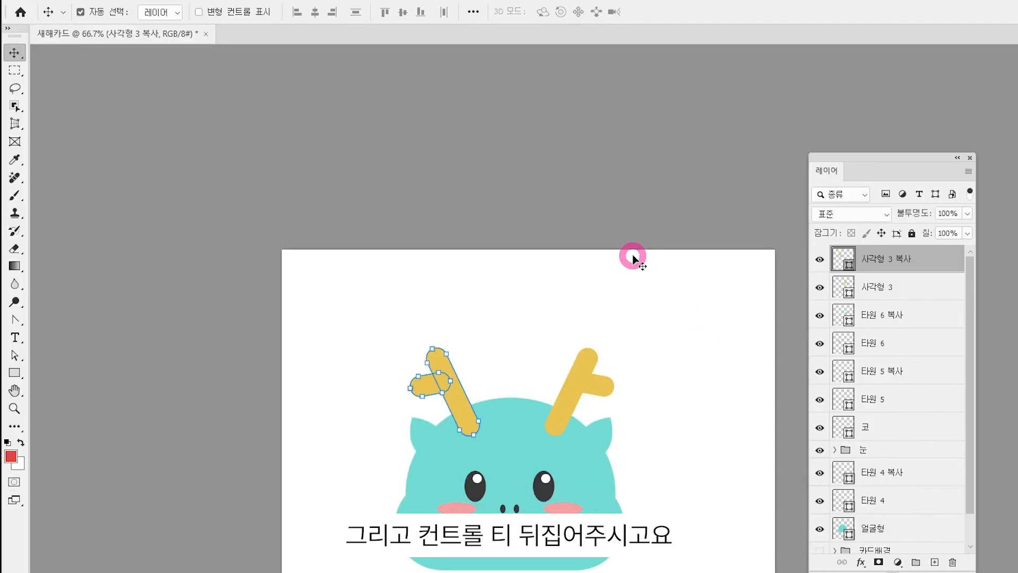
scroll(640, 61, down, 3)
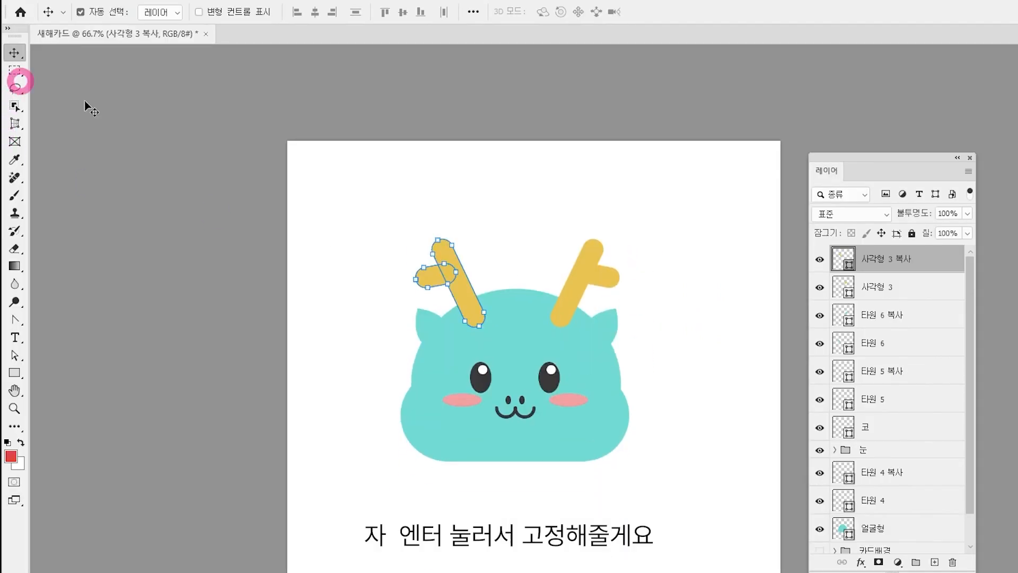
click(287, 231)
- Scale the turquoise face shape down proportionally about its centre to about 91.5%
scroll(484, 371, down, 1)
scroll(563, 371, down, 1)
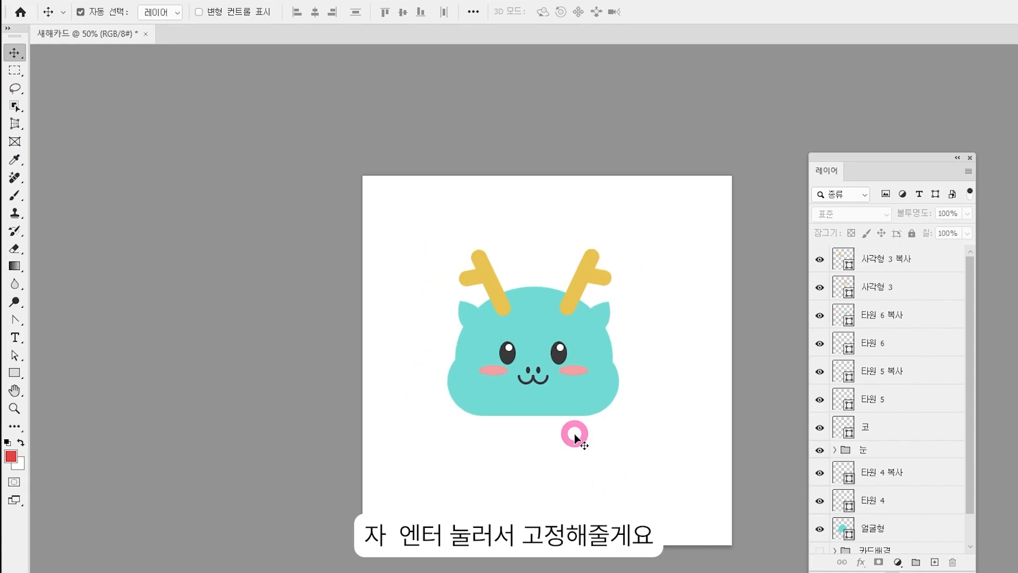
click(600, 390)
key(ctrl)
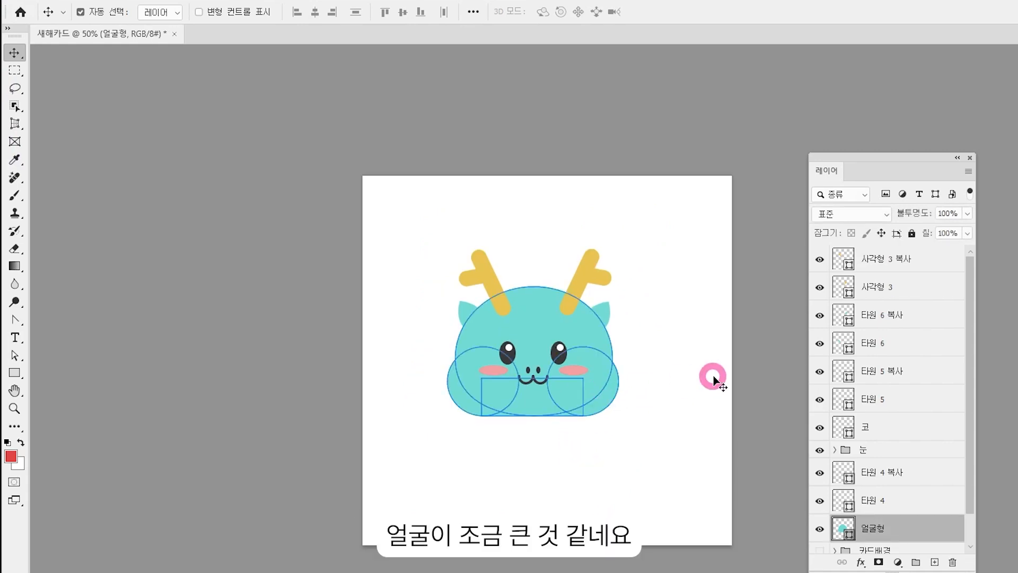
key(ctrl+t)
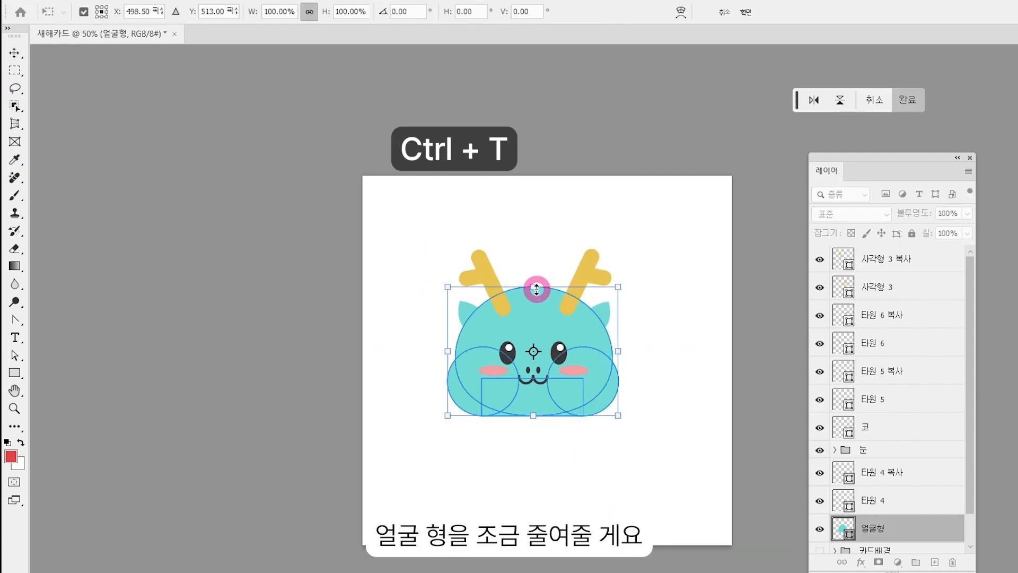
drag(534, 292, 534, 294)
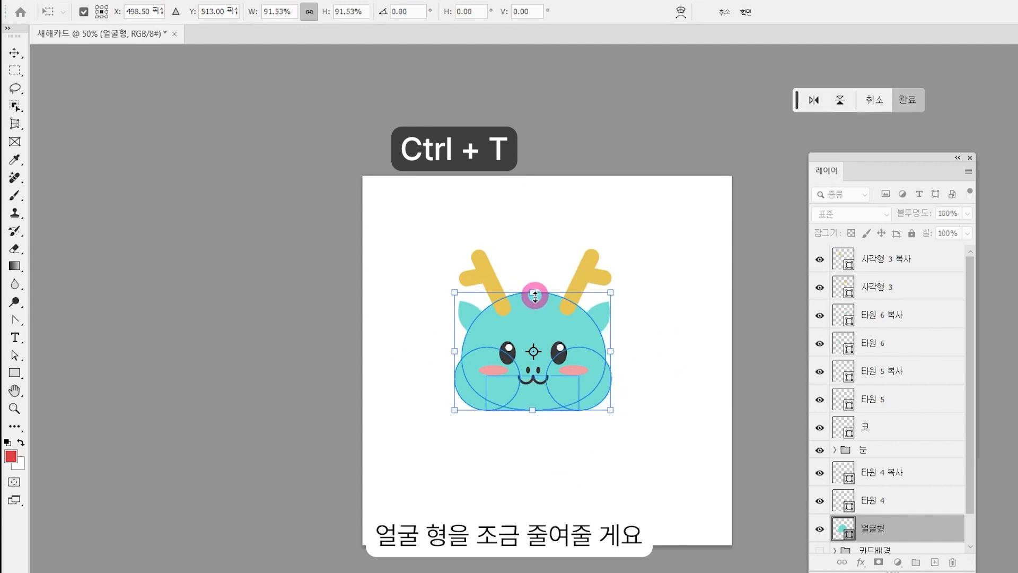
key(Return)
click(634, 289)
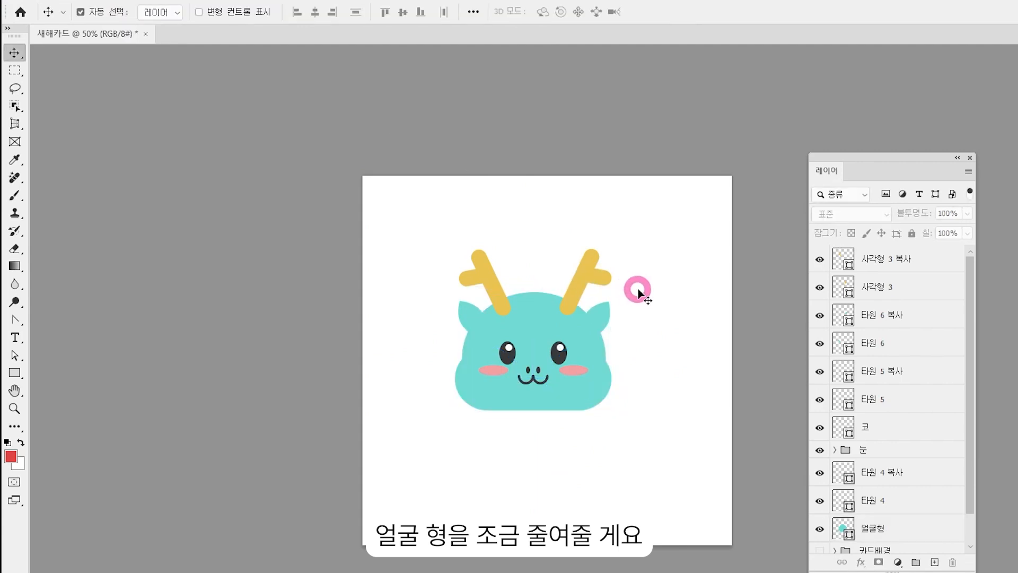
- Select both yellow antlers, move them slightly down onto the head and scale them together to about 89.6%
click(579, 291)
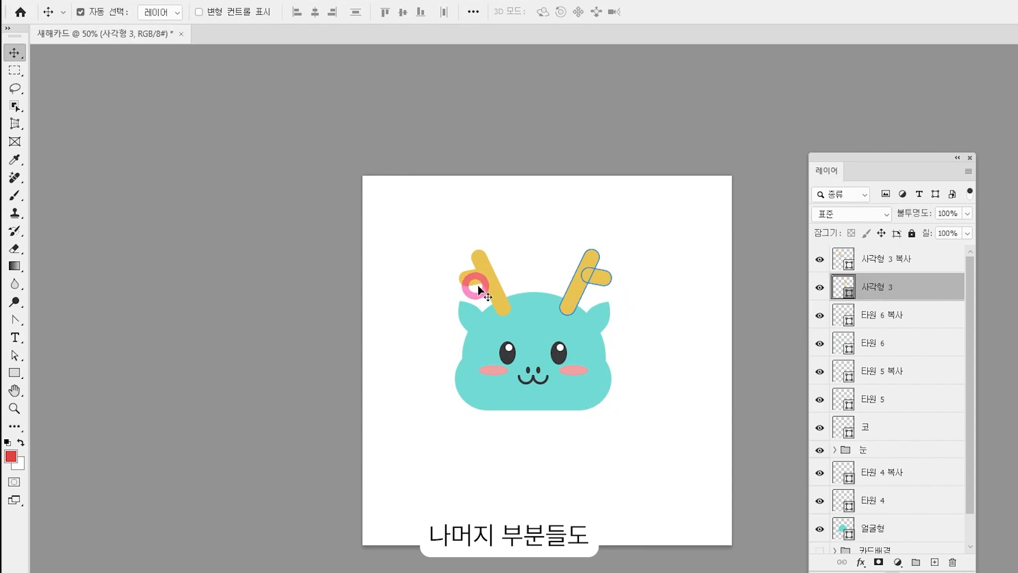
shift+click(492, 277)
drag(492, 277, 492, 288)
key(ctrl)
key(ctrl+t)
drag(536, 259, 536, 261)
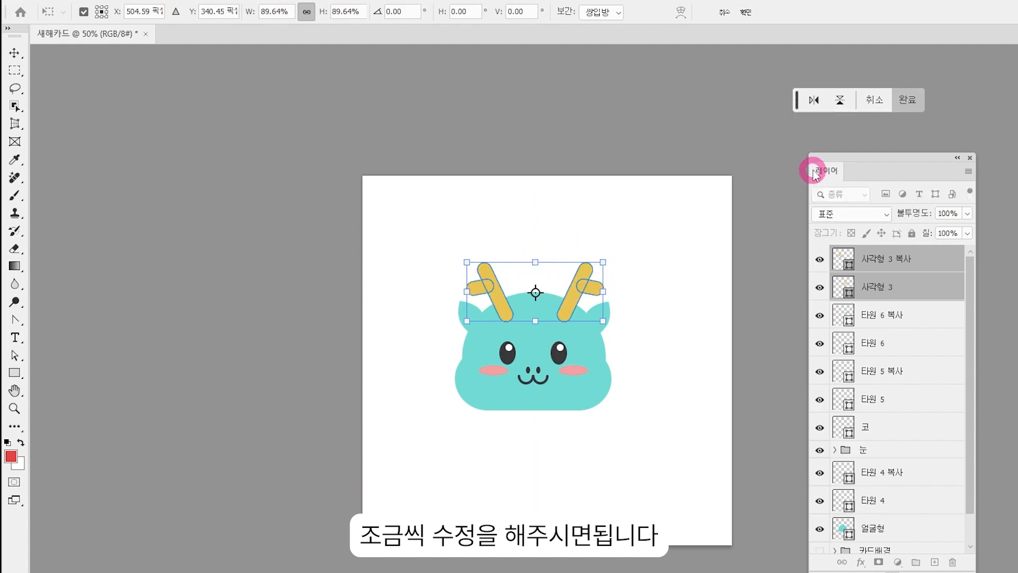
key(Return)
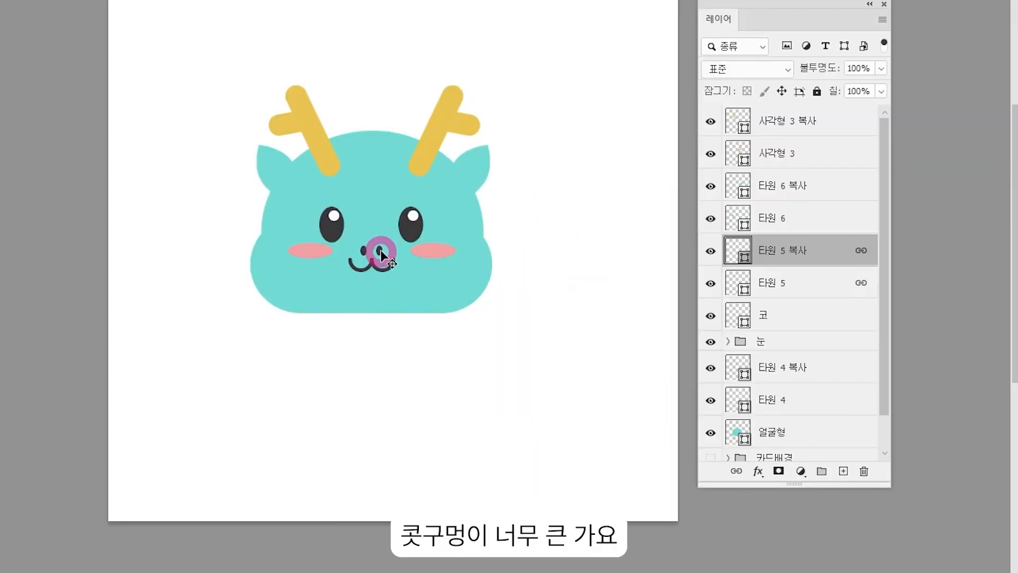
- Shrink the pair of nostrils slightly, keeping them between the eyes and the mouth
ctrl+click(380, 255)
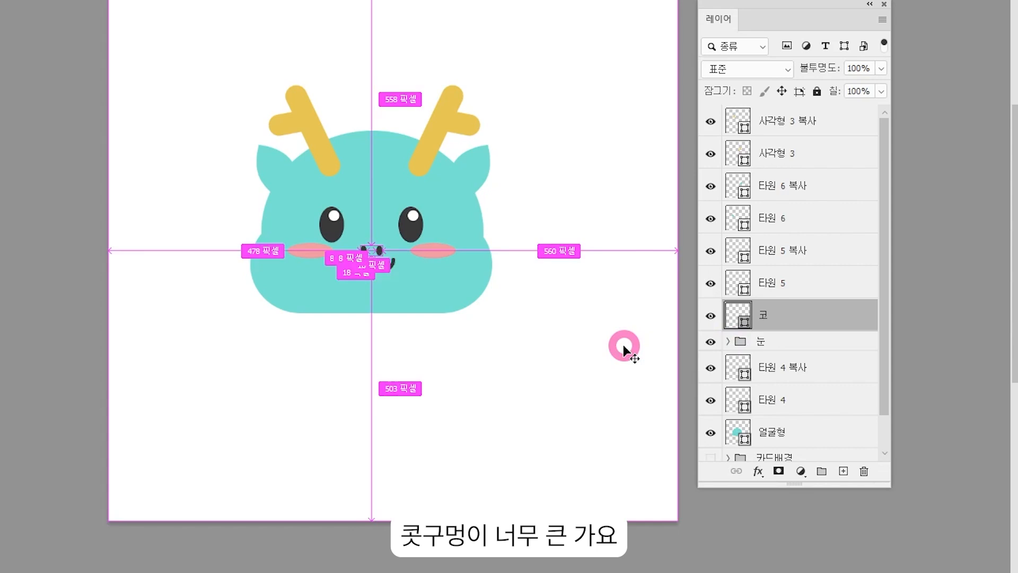
key(ctrl+plus)
key(ctrl+t)
drag(371, 257, 366, 251)
key(Return)
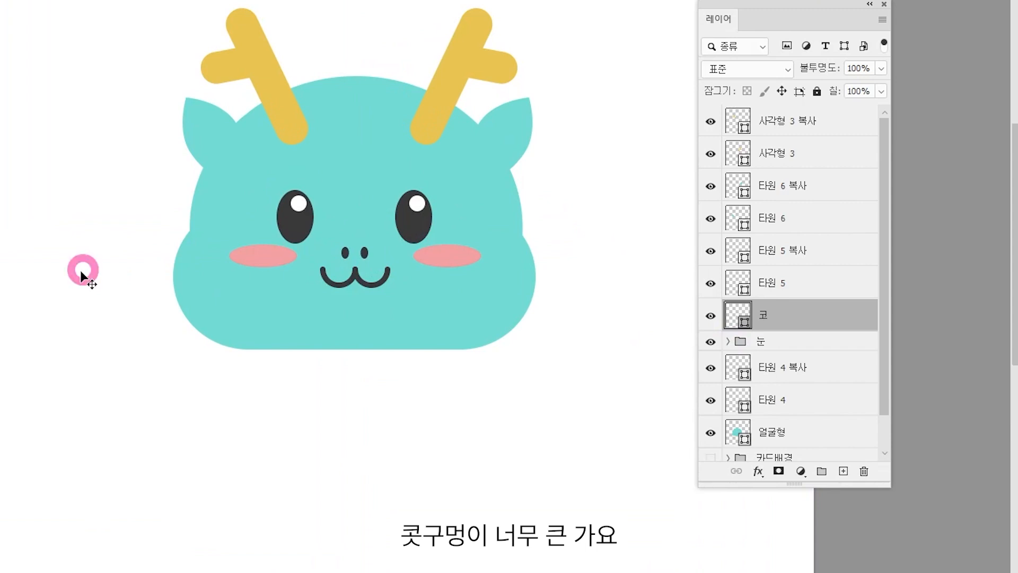
- Nudge the linked w-shaped mouth curves up a few pixels, closer to the nose
click(371, 286)
drag(371, 285, 542, 463)
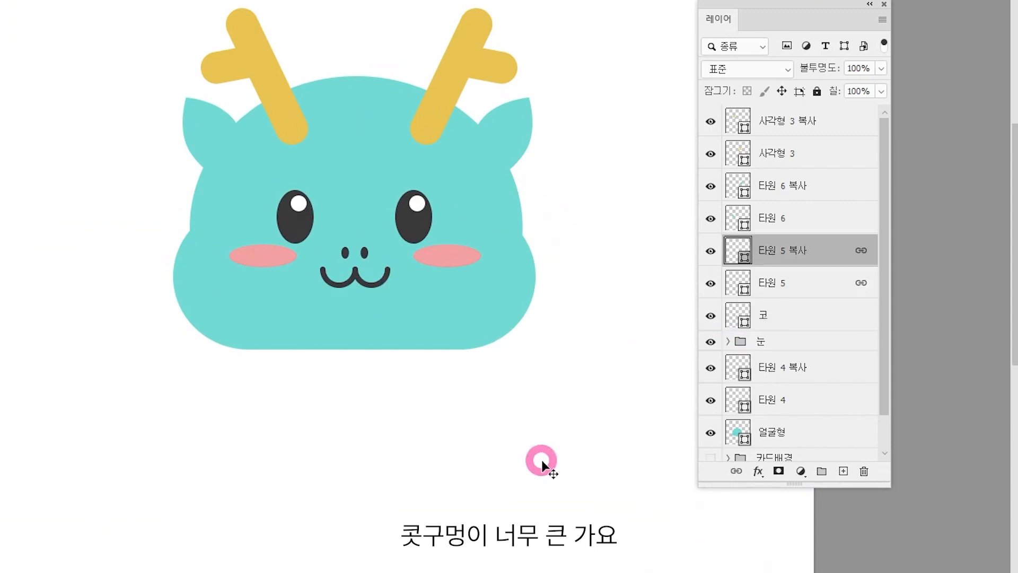
key(Up)
key(Up)
key(Up)
key(Up)
key(Up)
key(Up)
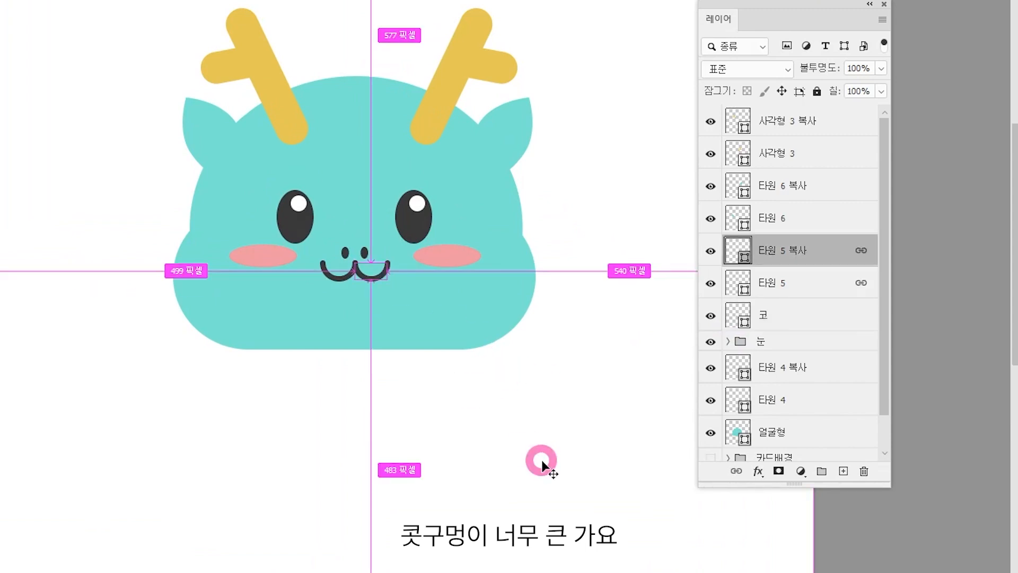
key(ctrl+minus)
key(ctrl+minus)
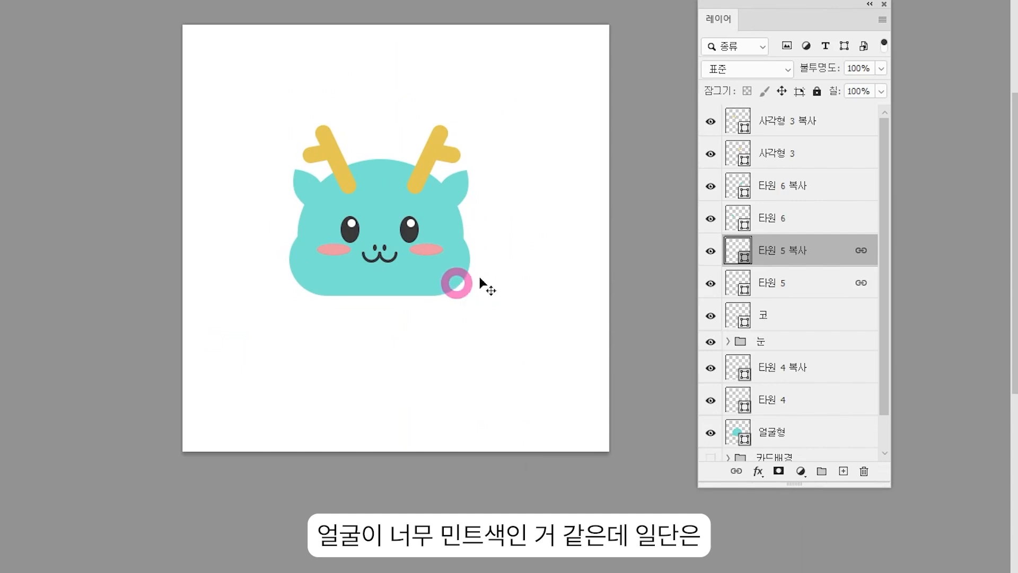
- Group all dragon layers, from the 얼굴형 face shape up to the copied antler, into one layer group
scroll(794, 351, down, 2)
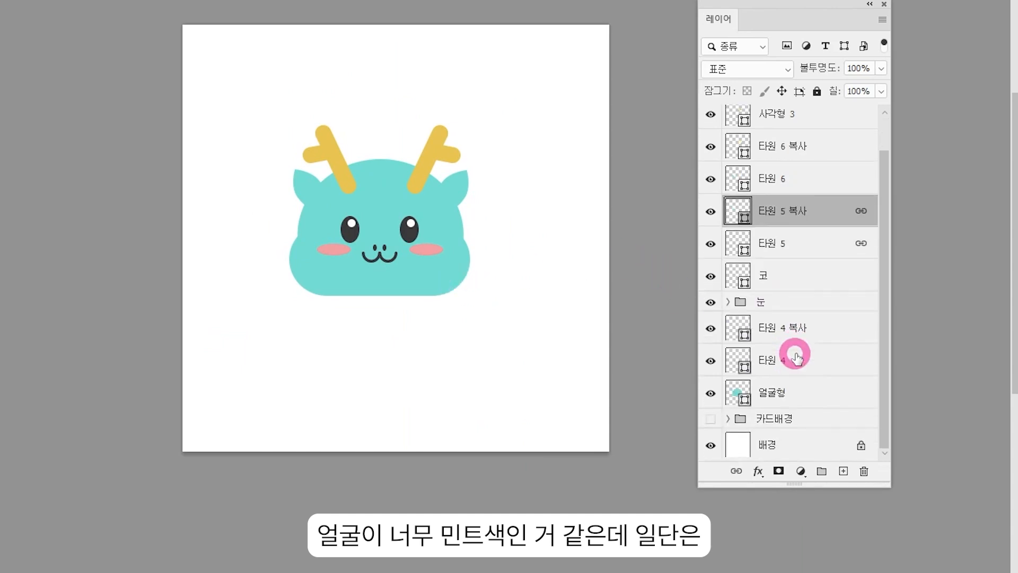
click(797, 399)
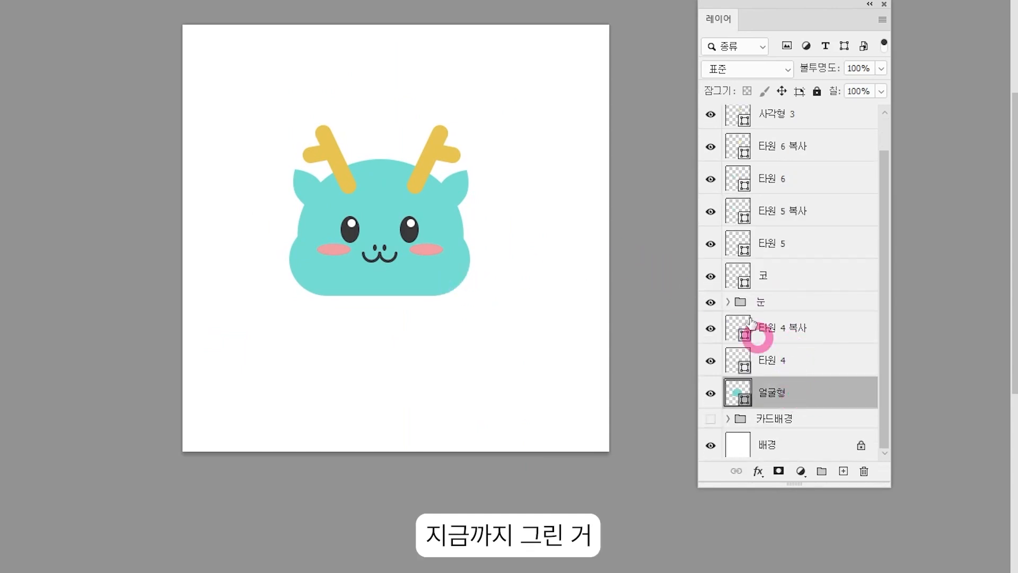
scroll(819, 236, up, 1)
shift+click(809, 128)
scroll(848, 318, down, 1)
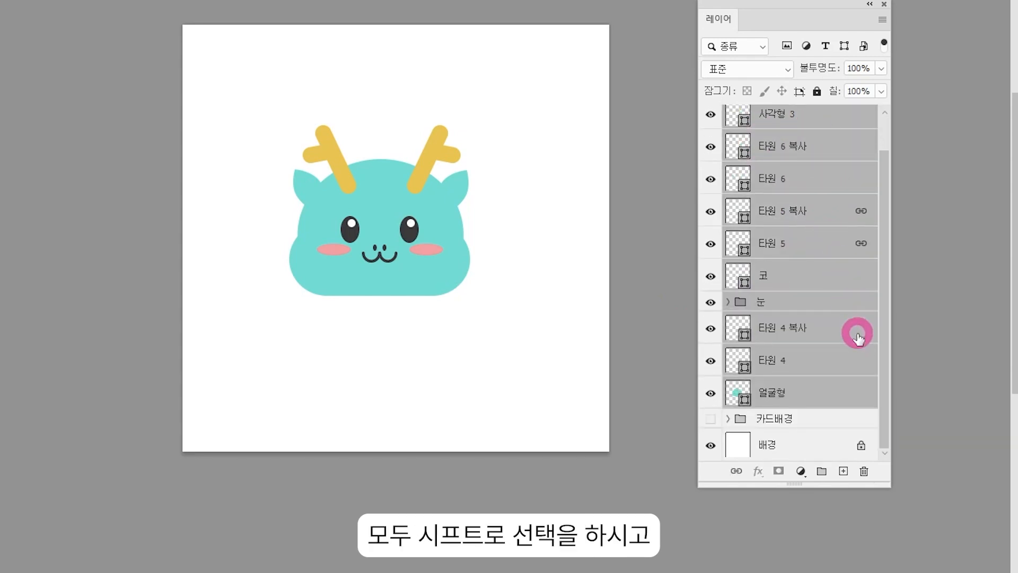
key(shift)
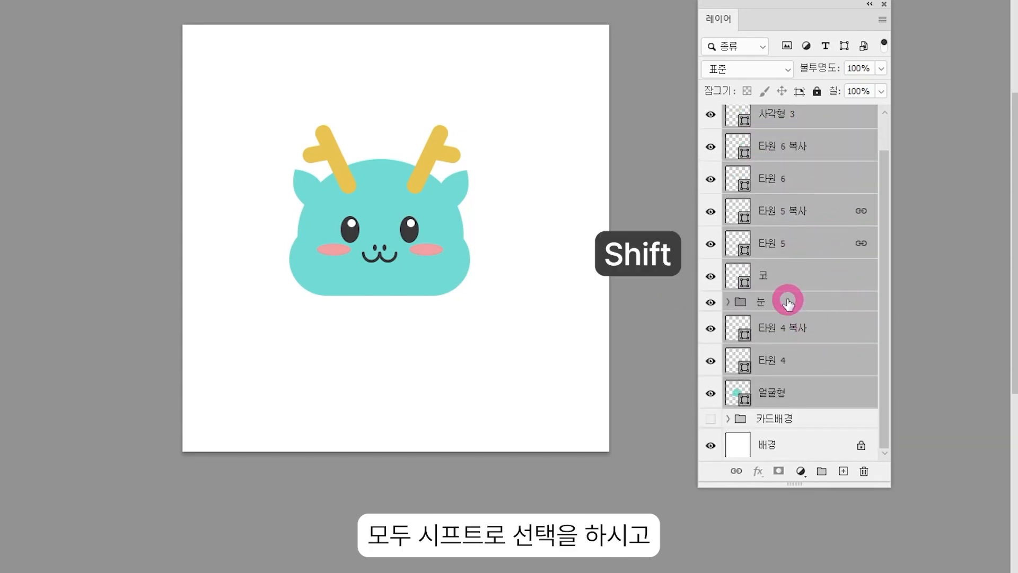
key(ctrl+g)
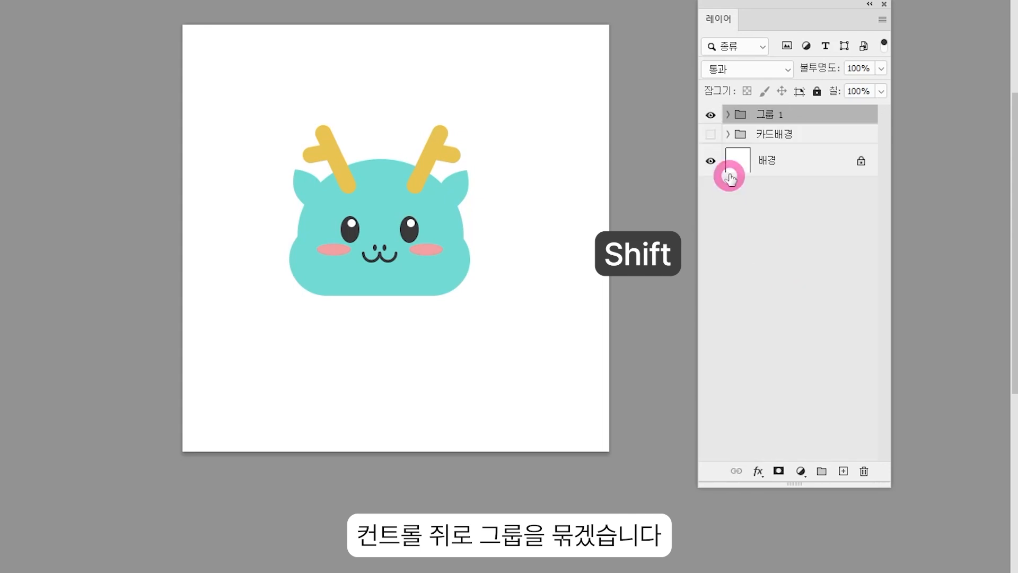
- Rename the new dragon layer group as 청룡
double_click(770, 117)
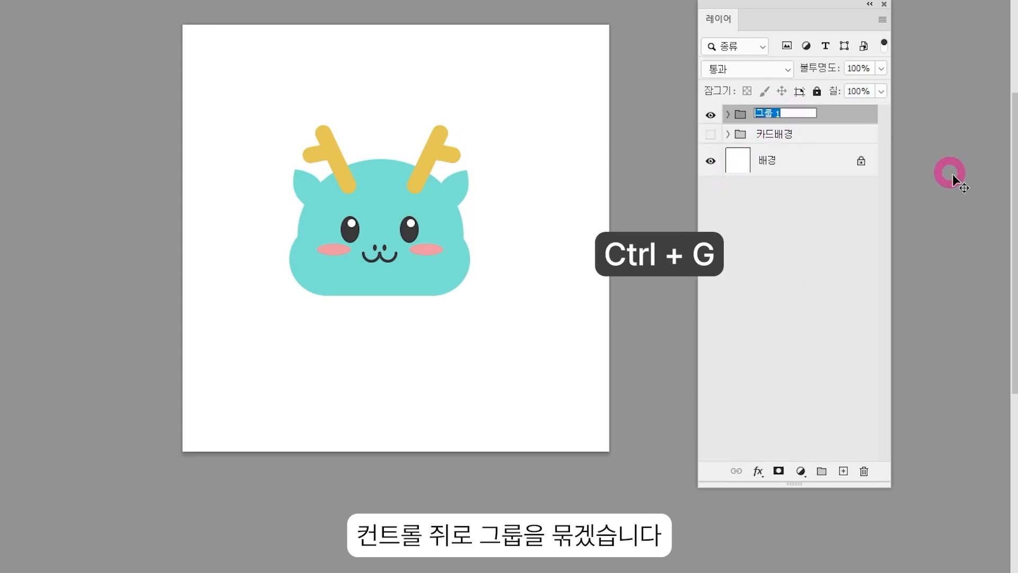
text(청)
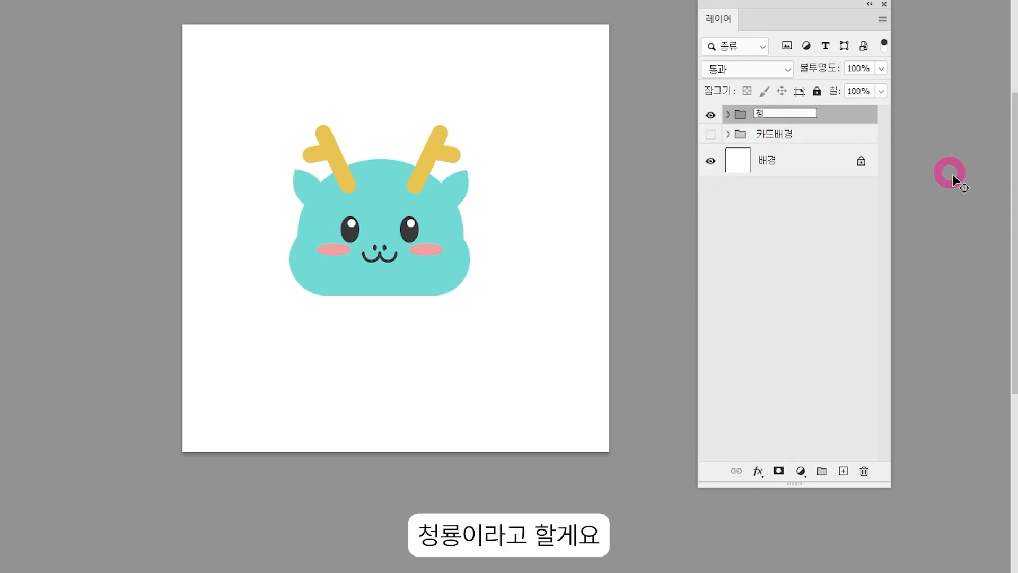
text(룡)
key(Return)
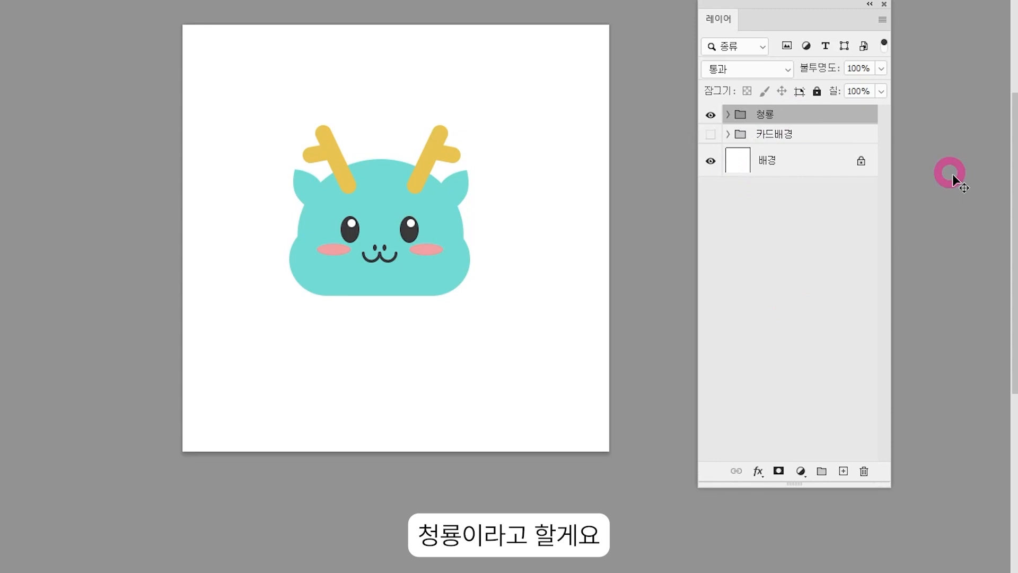
- Show the 카드배경 background group, then scale the 청룡 dragon down proportionally and place it within the orange sun
click(710, 135)
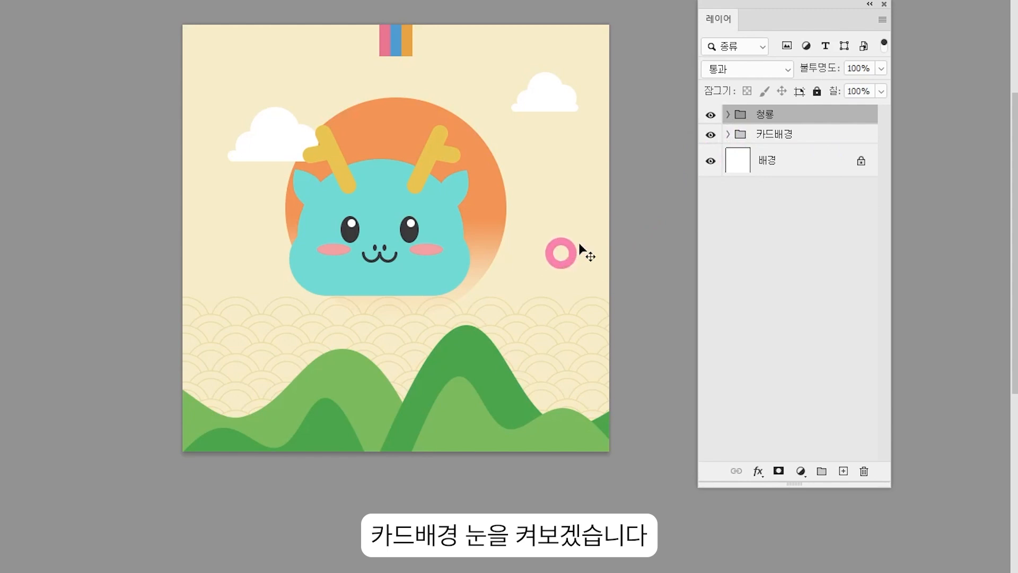
key(ctrl+t)
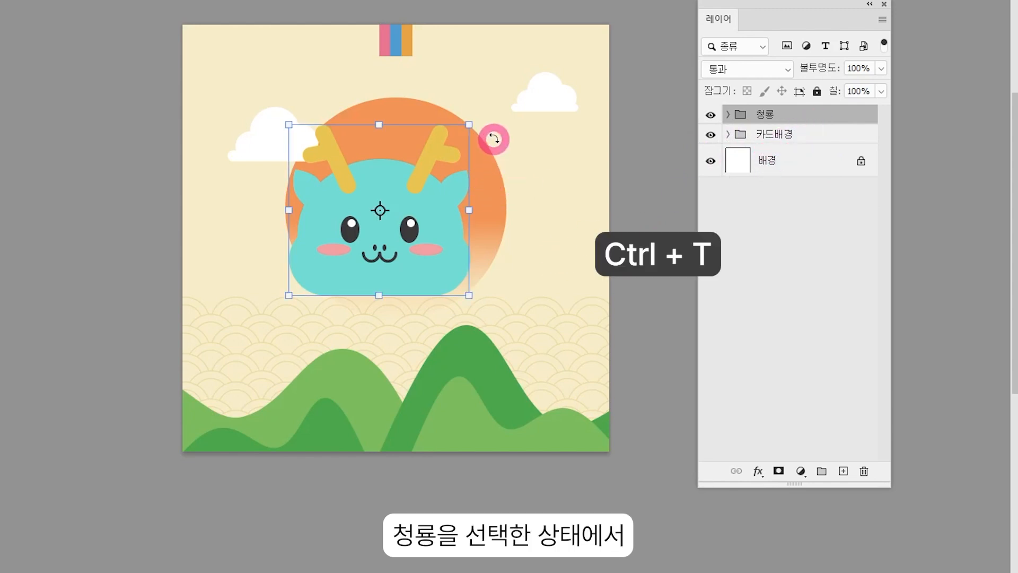
drag(469, 127, 435, 157)
drag(396, 220, 422, 223)
drag(468, 148, 453, 164)
key(Return)
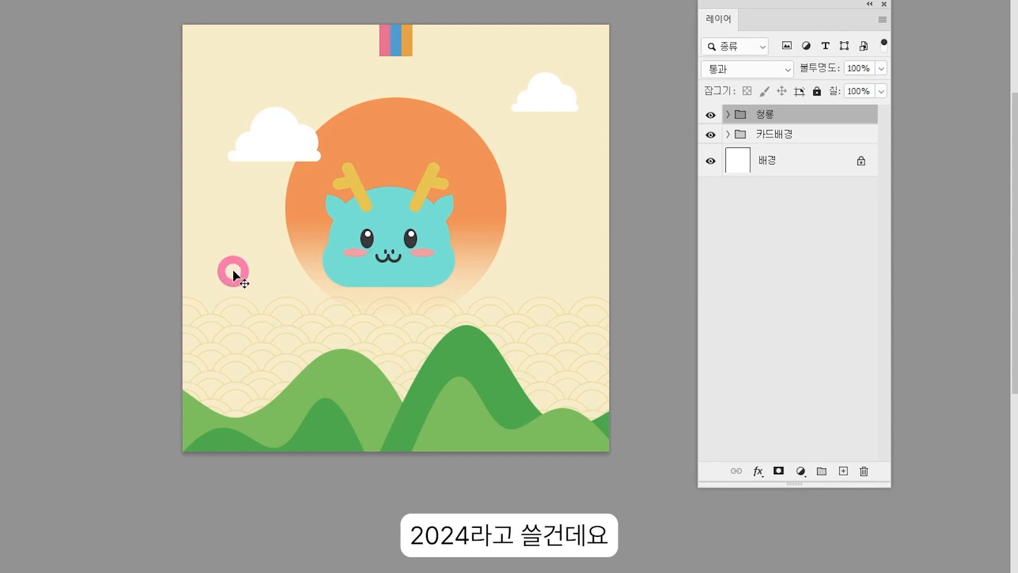
- Add the text "2" on the background to the left of the dragon's face
click(14, 337)
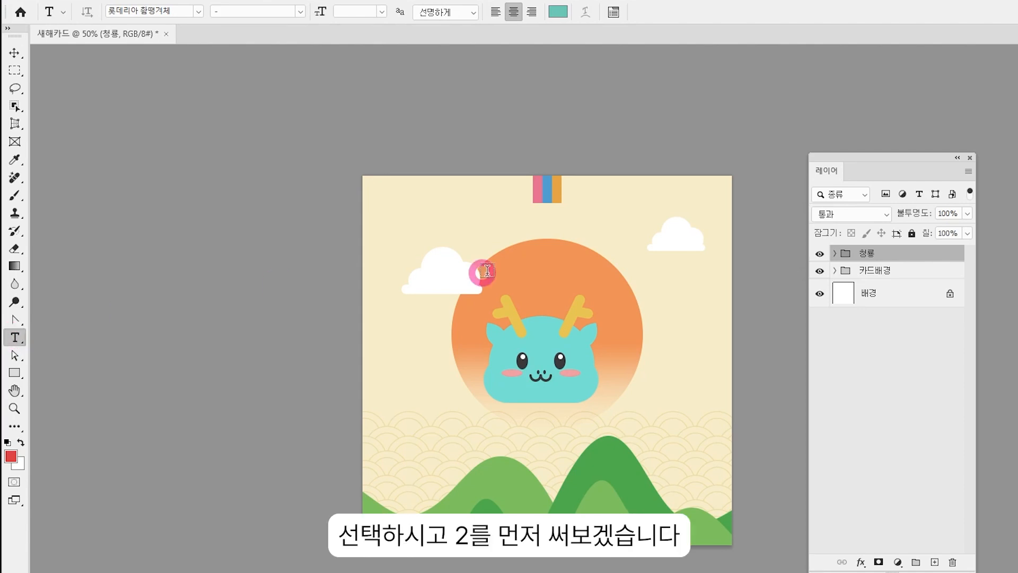
click(400, 357)
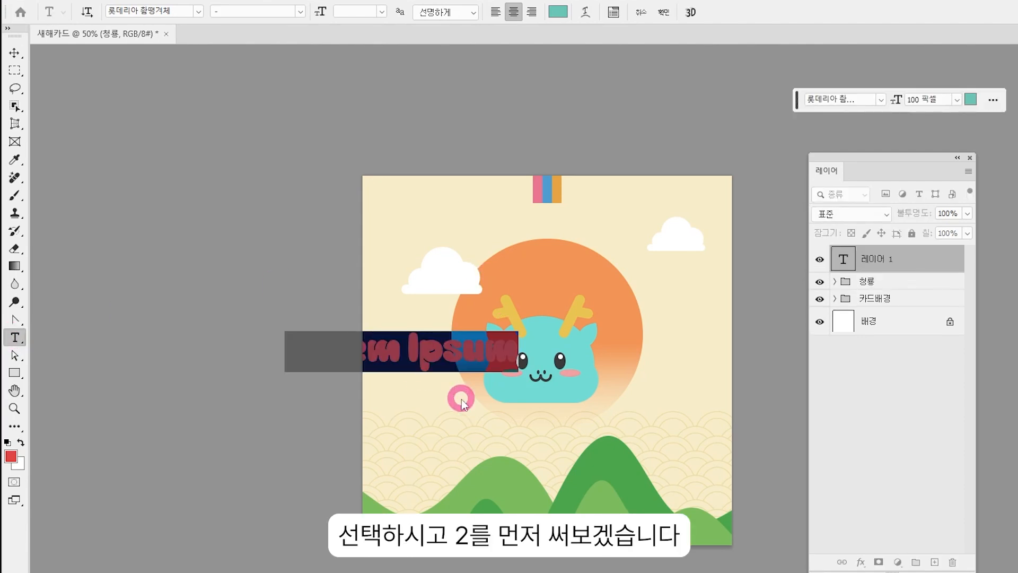
text(2)
key(Escape)
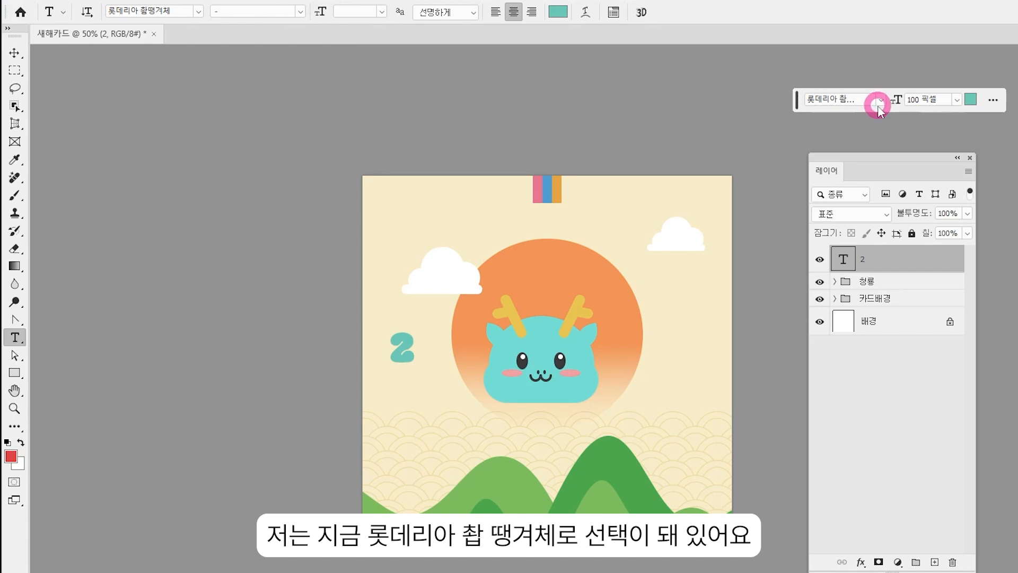
- Change the 2's text colour to the dragon face's turquoise, #71dad4, by sampling it from the face
click(968, 100)
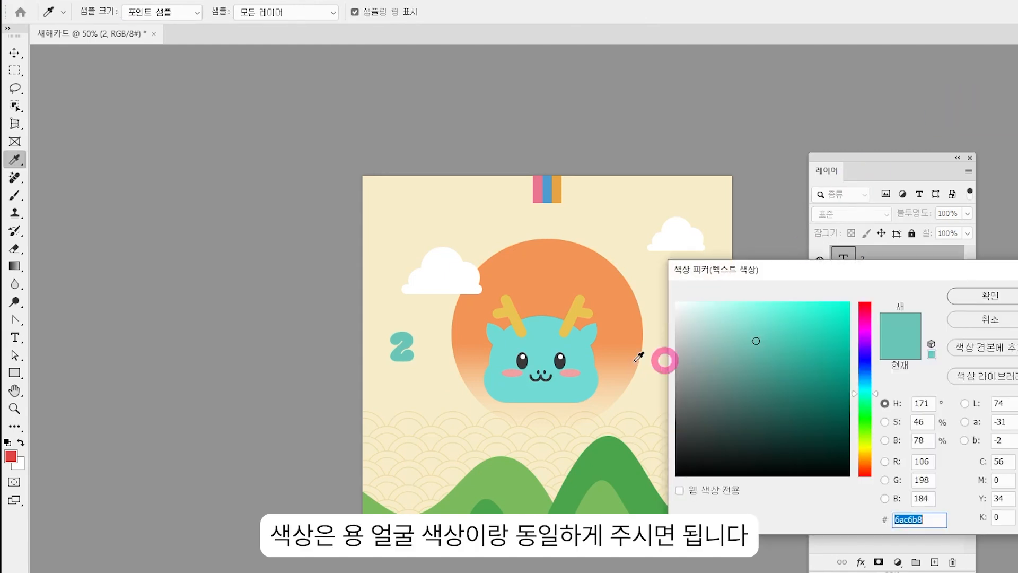
click(548, 336)
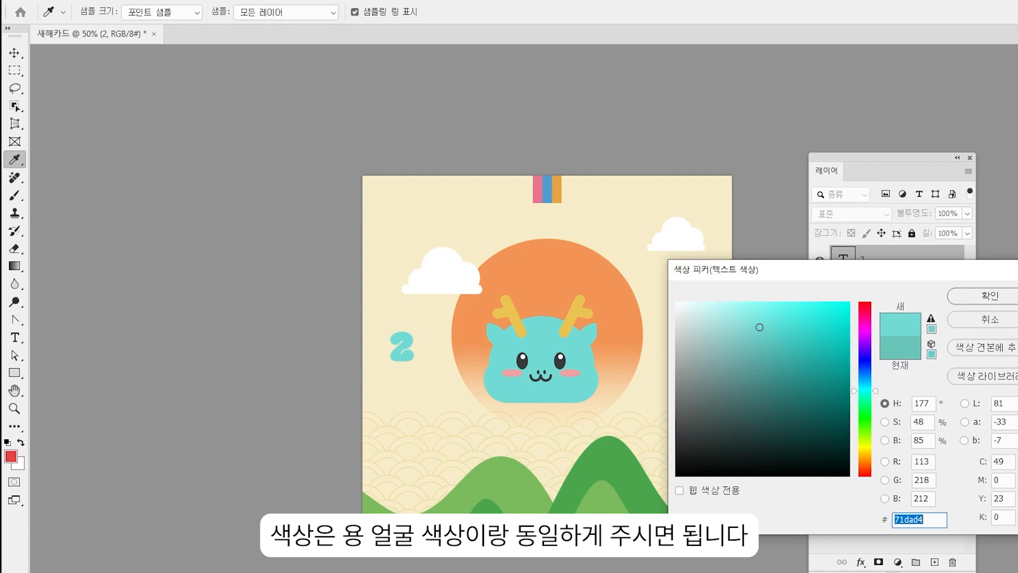
click(999, 300)
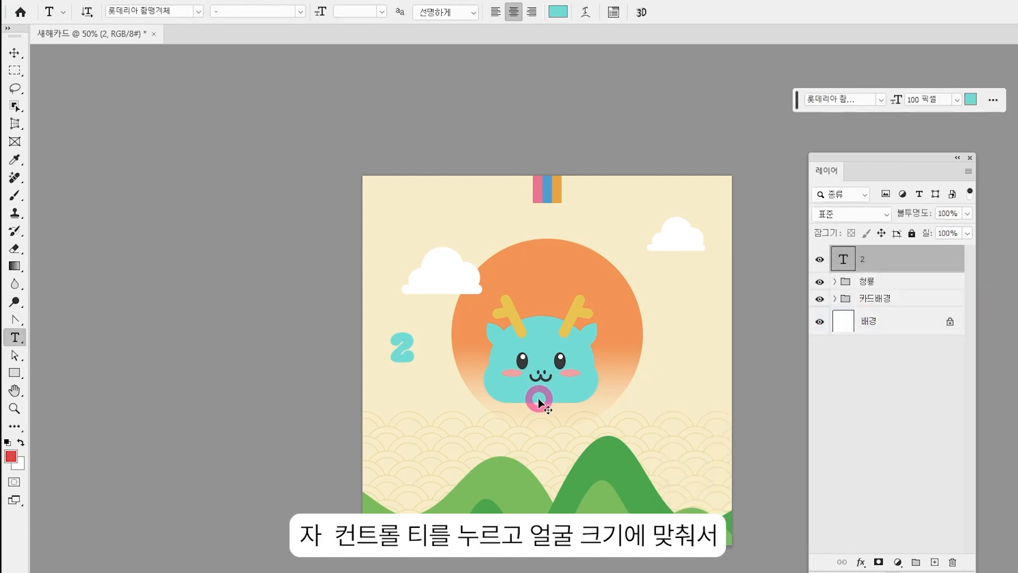
- Enlarge the 2 to about 285 px so it matches the dragon face's height, and place it beside the face
key(ctrl+t)
drag(409, 364, 433, 385)
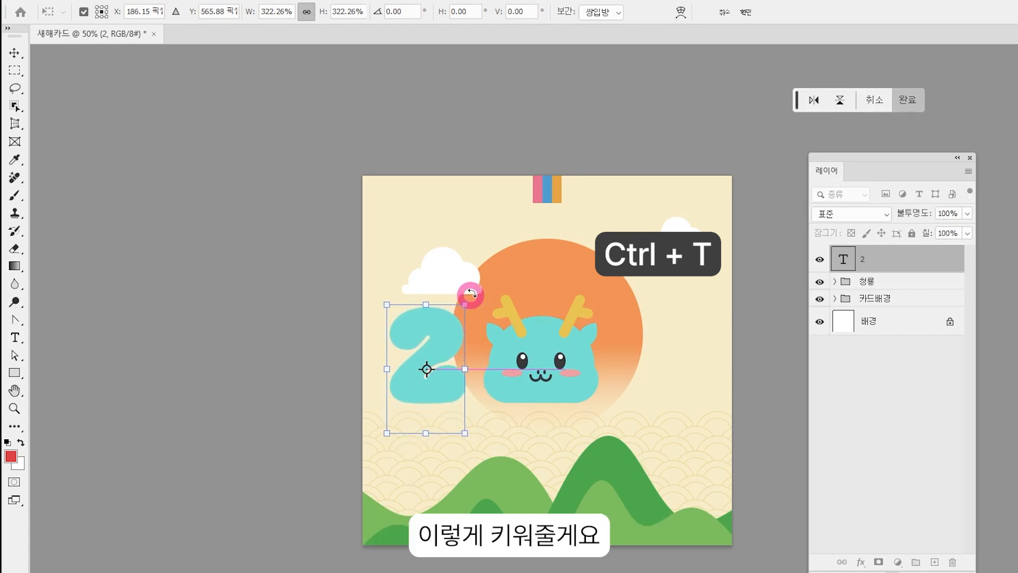
drag(465, 305, 492, 358)
key(Return)
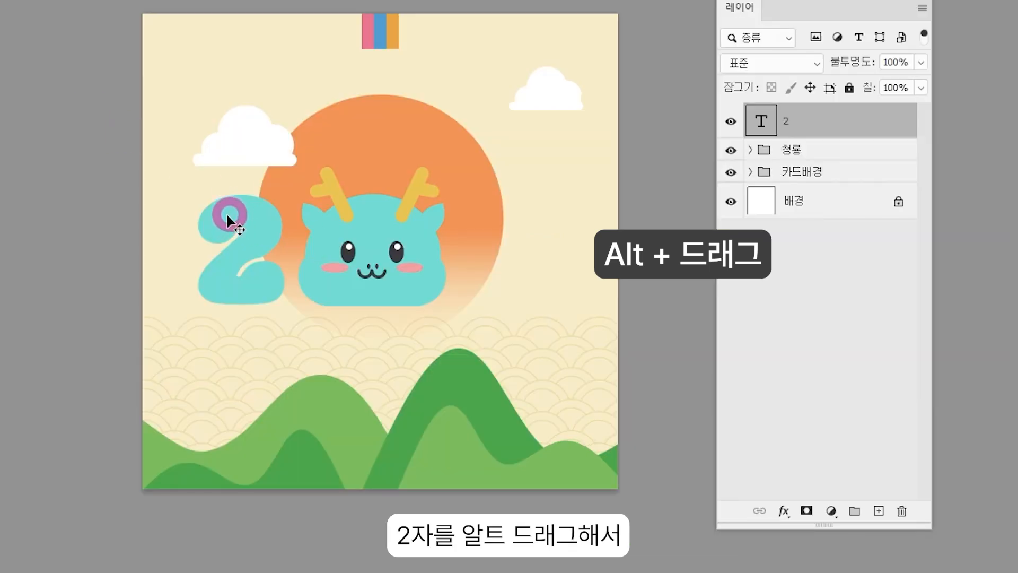
- Duplicate the 2 to the dragon's right side and change the copy's text to 24
drag(228, 219, 487, 221)
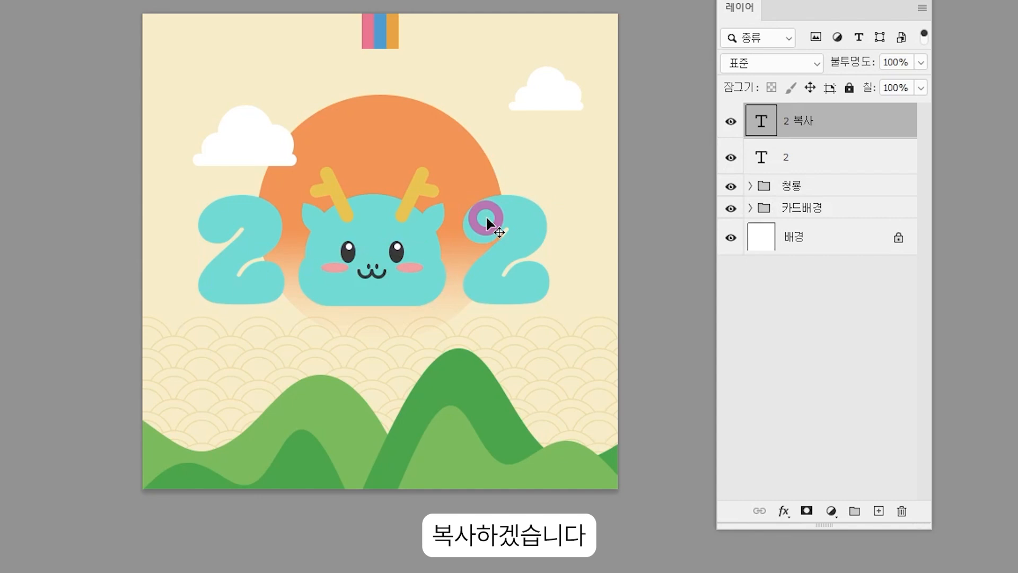
double_click(486, 219)
text(24)
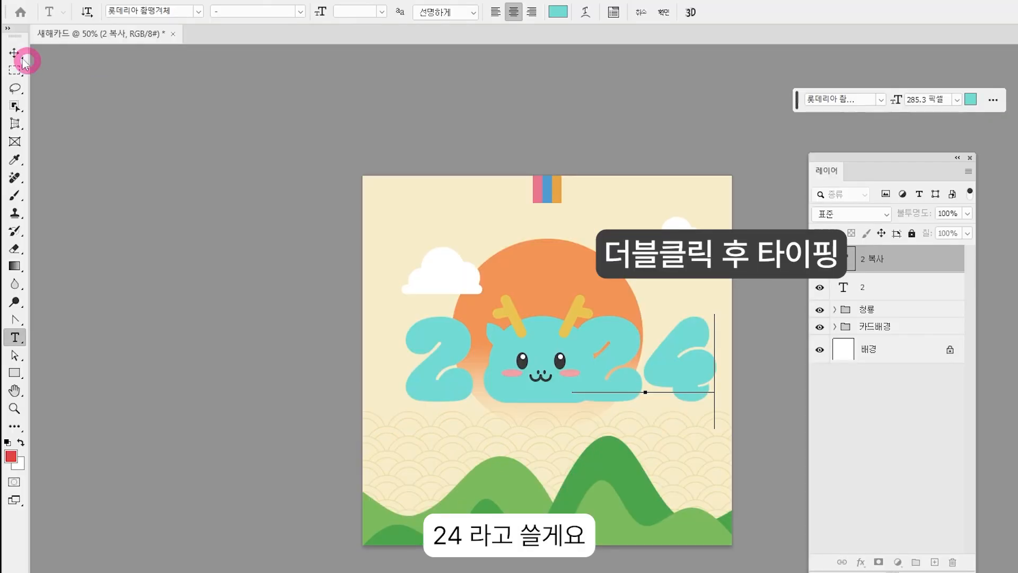
click(15, 53)
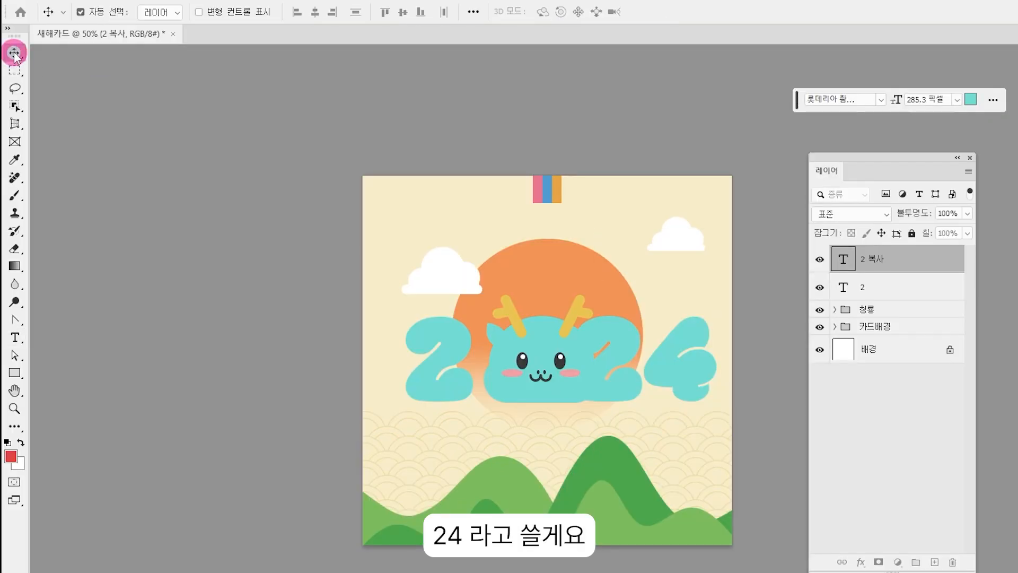
- Move the 24 clear of the dragon's face, then scale both numbers and the 청룡 group together to about 90% and centre them
drag(615, 363, 652, 363)
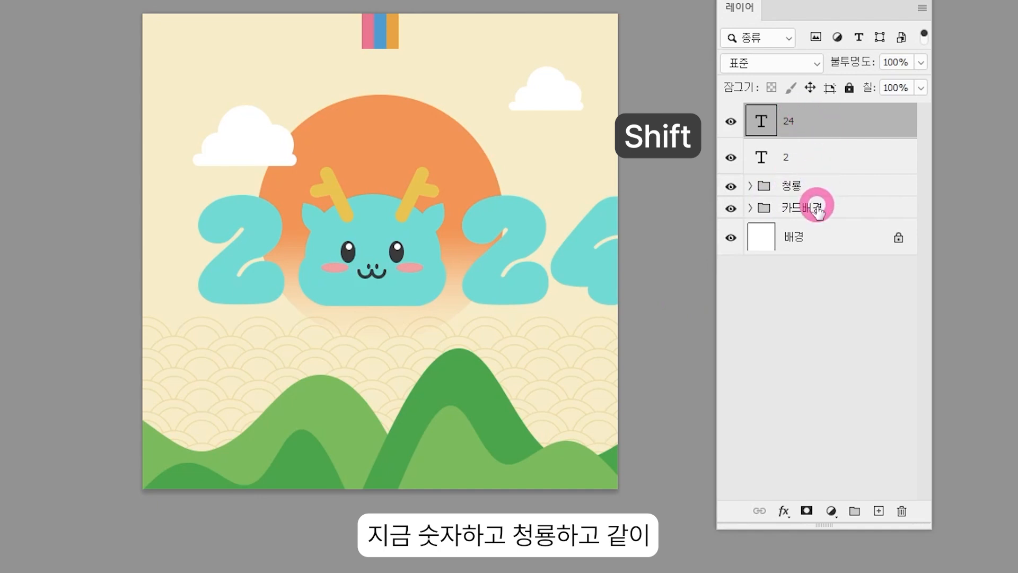
shift+click(819, 192)
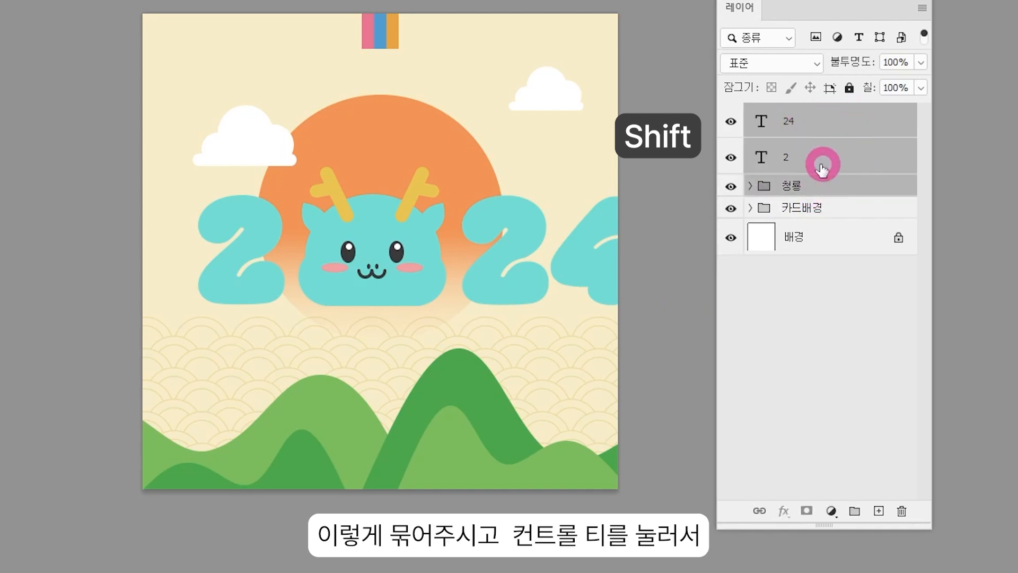
key(ctrl+t)
drag(528, 259, 482, 258)
drag(603, 164, 583, 169)
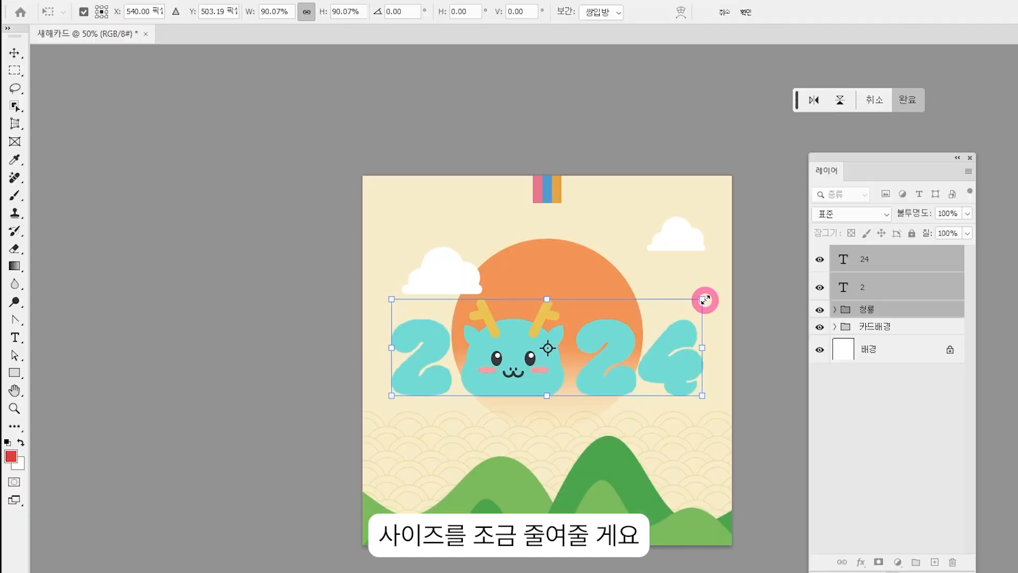
key(Return)
drag(705, 300, 701, 354)
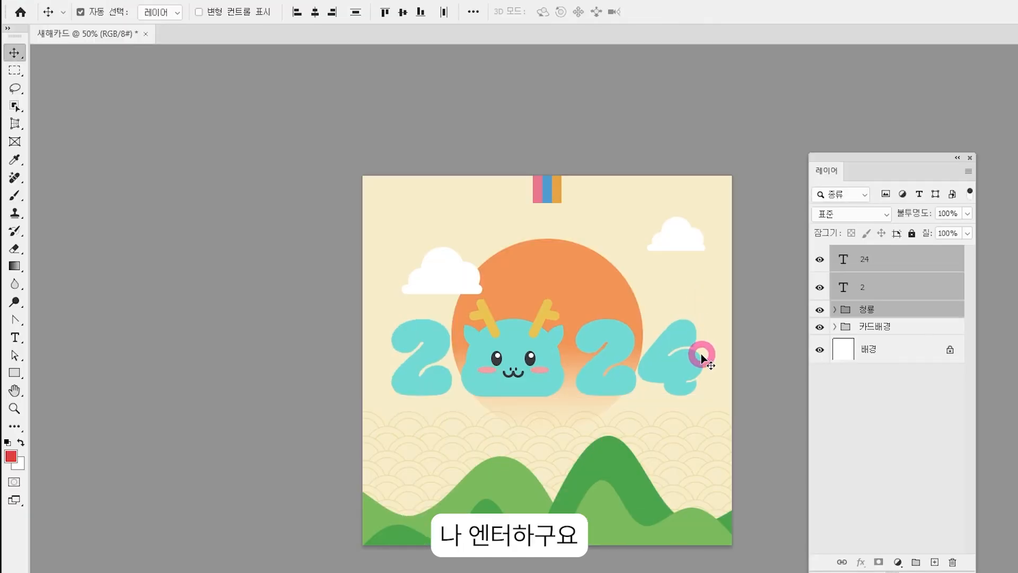
- Tighten the spacing in 2024 by nudging the first 2 and the 24 closer to the dragon's face
click(433, 392)
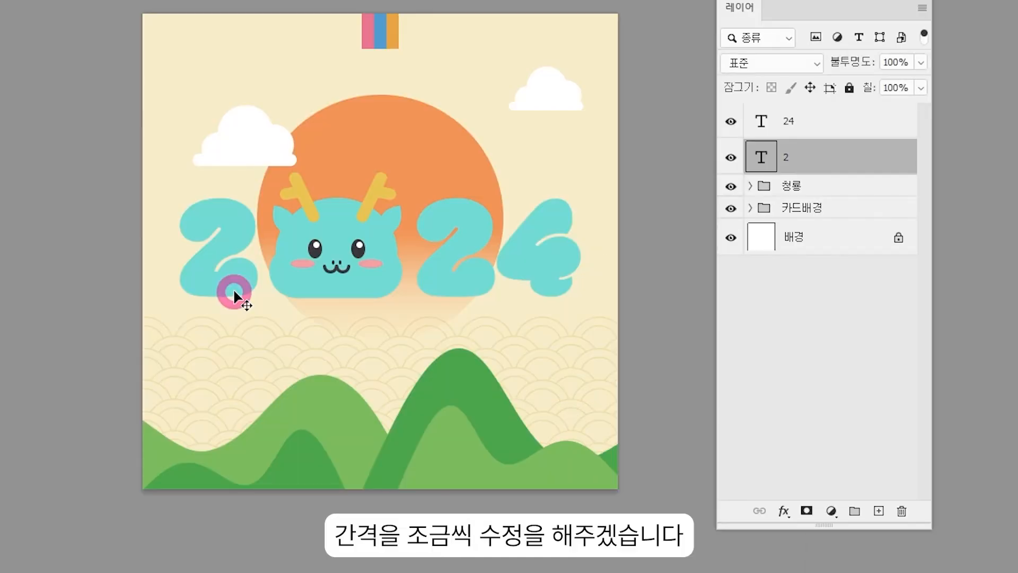
key(shift+Right)
key(shift+Right)
key(shift+Right)
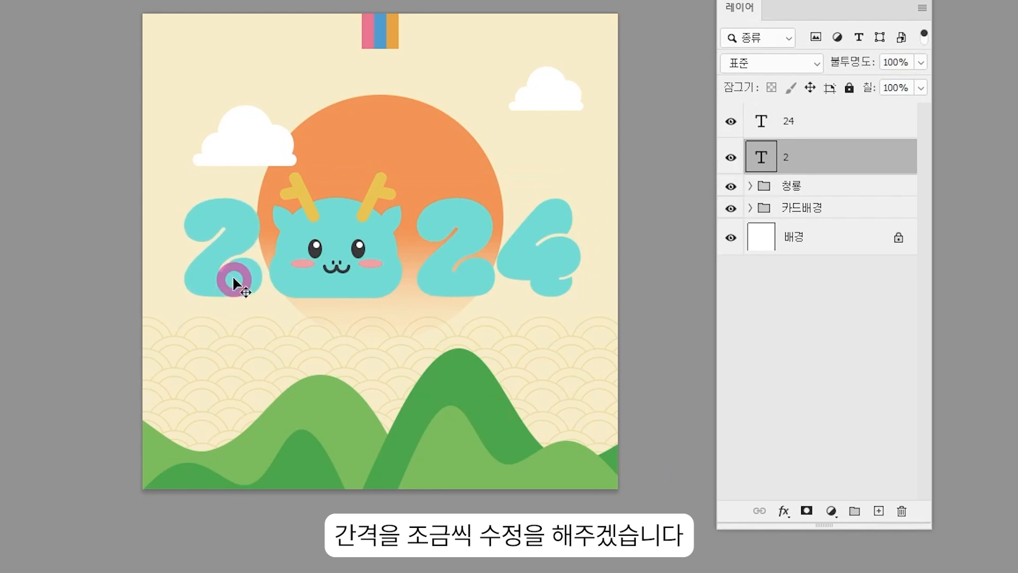
click(460, 217)
key(shift+Left)
key(shift+Left)
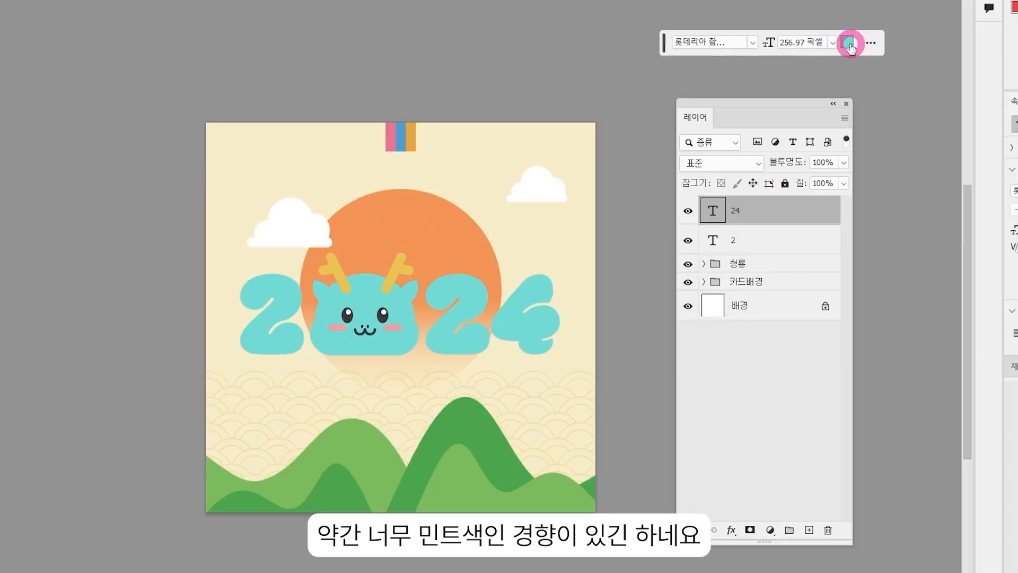
- Change the 24's text colour to the slightly less saturated turquoise #6ecfc9
click(849, 45)
drag(618, 293, 627, 289)
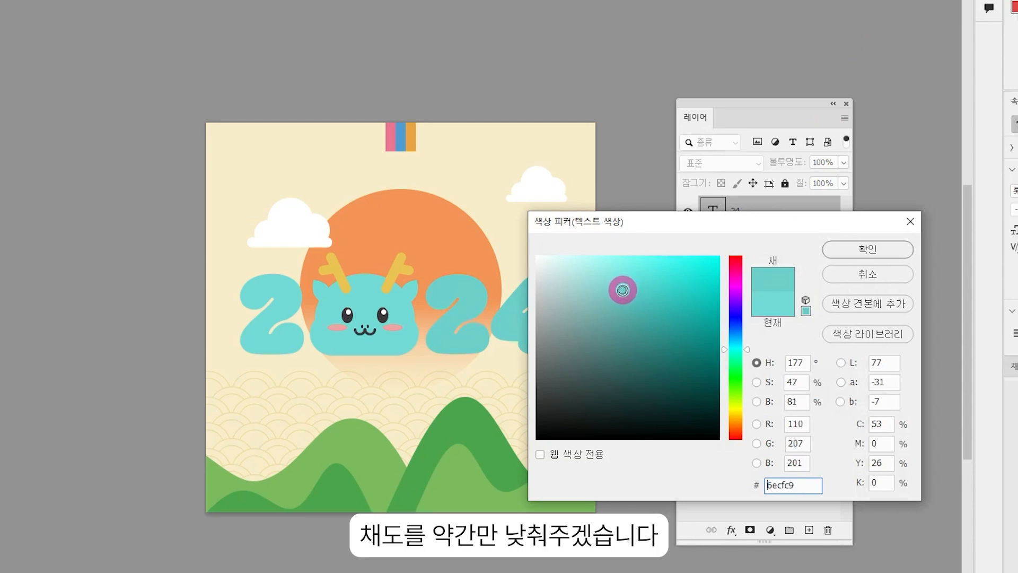
click(895, 250)
- Match the first 2's text colour to the 24 by sampling its turquoise
click(290, 342)
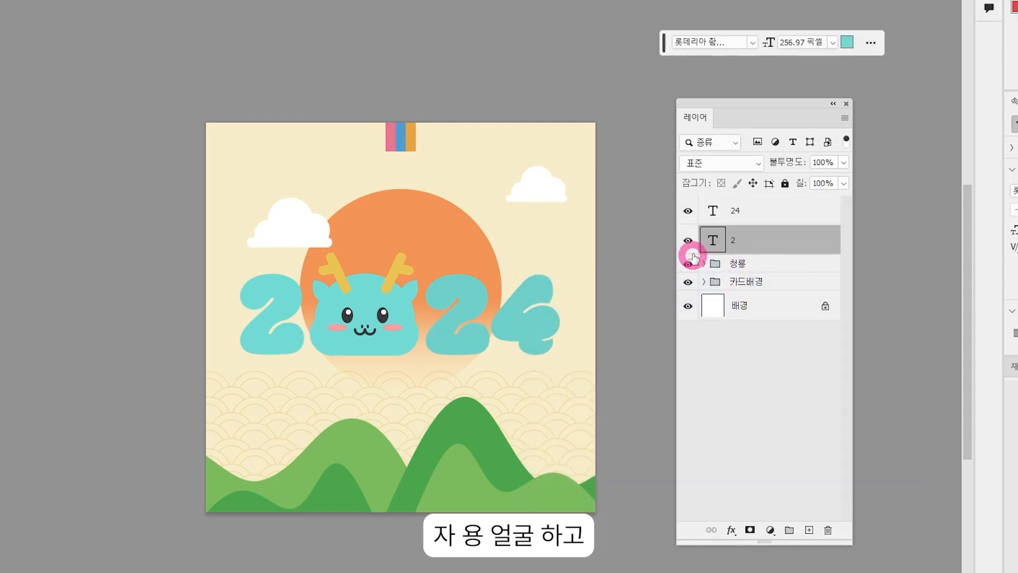
click(847, 42)
click(462, 276)
click(868, 273)
click(877, 257)
- Recolour the 얼굴형 face shape to #6ecfc9 by sampling the turquoise of the 24
click(377, 347)
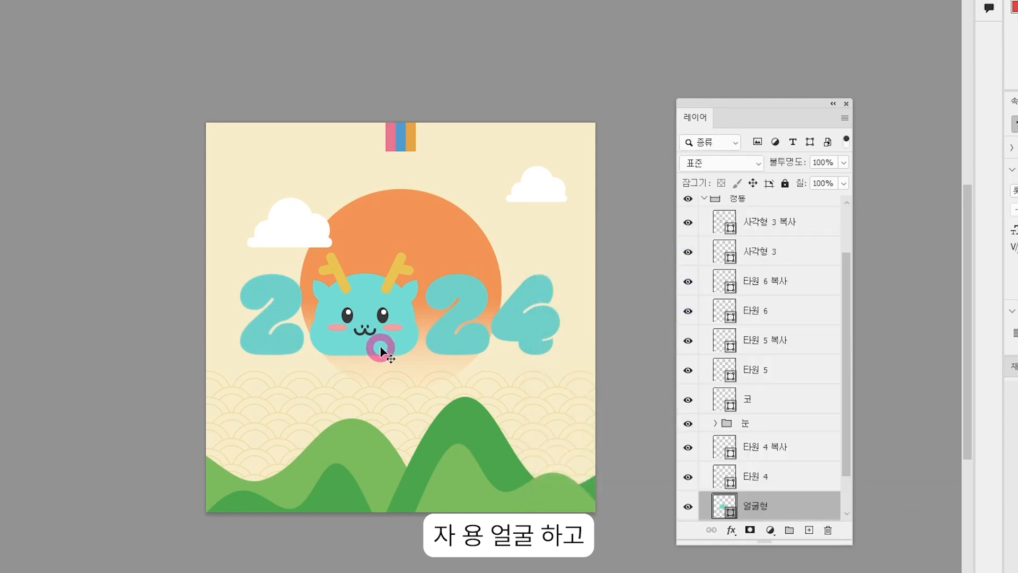
double_click(726, 505)
click(466, 288)
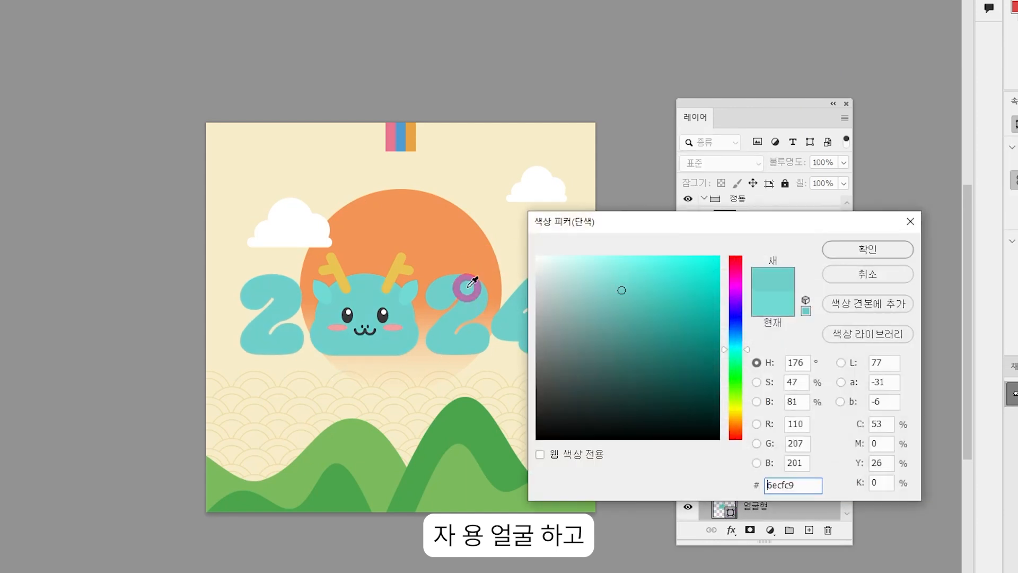
click(838, 250)
- Merge the dragon's two ear shapes into one layer and name it 귀
click(406, 288)
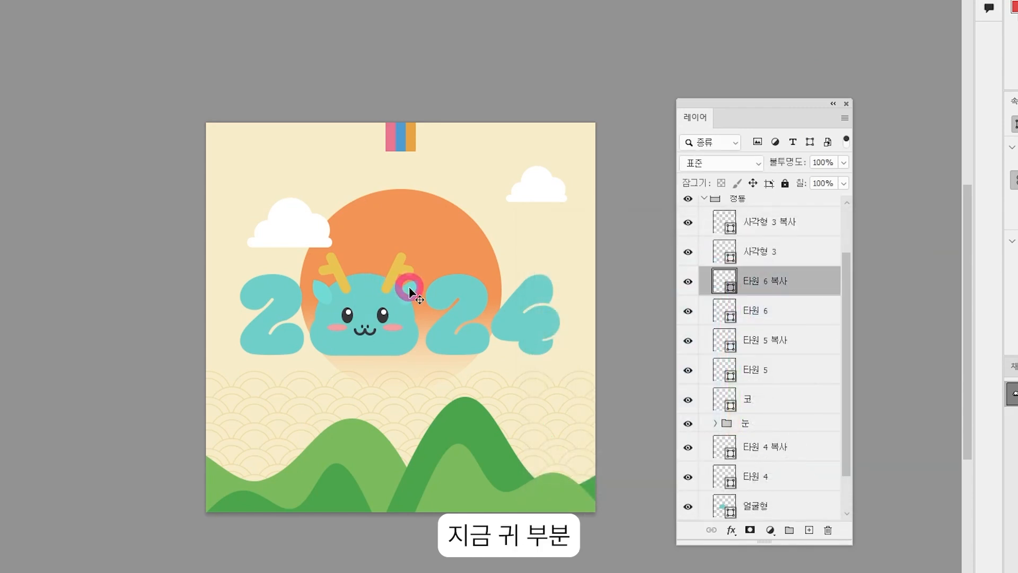
shift+click(320, 295)
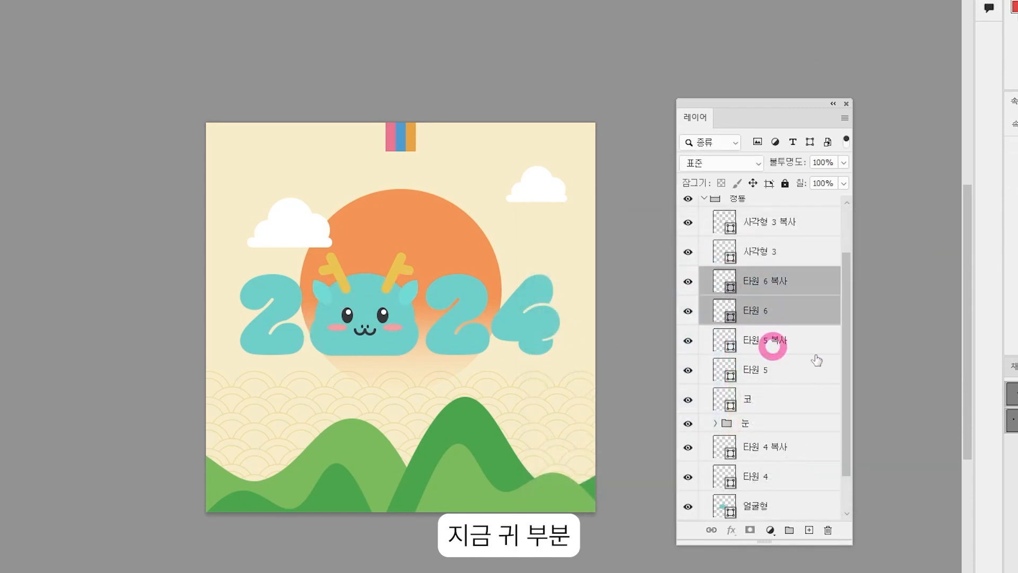
key(ctrl+e)
double_click(766, 280)
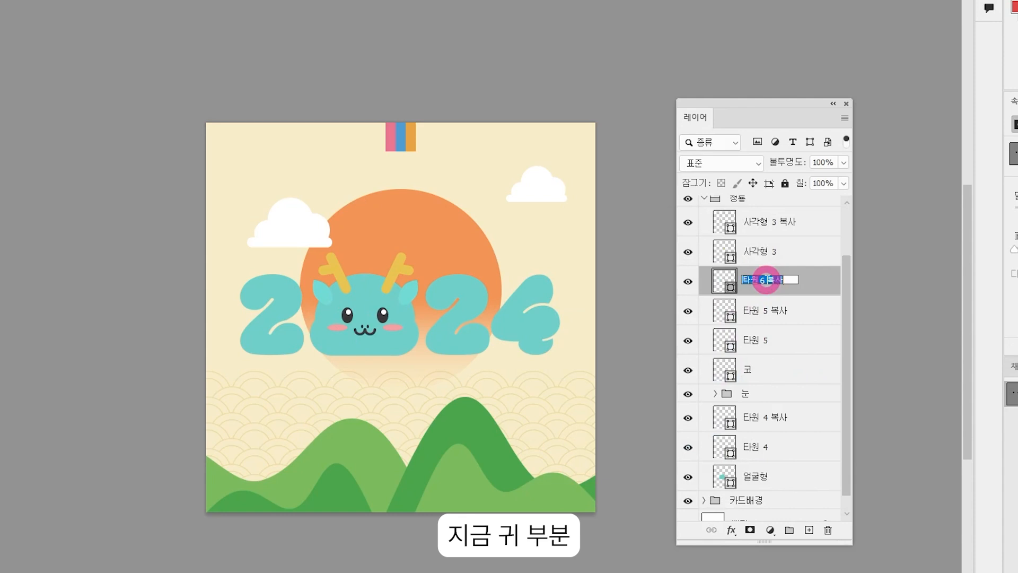
text(귀)
key(Return)
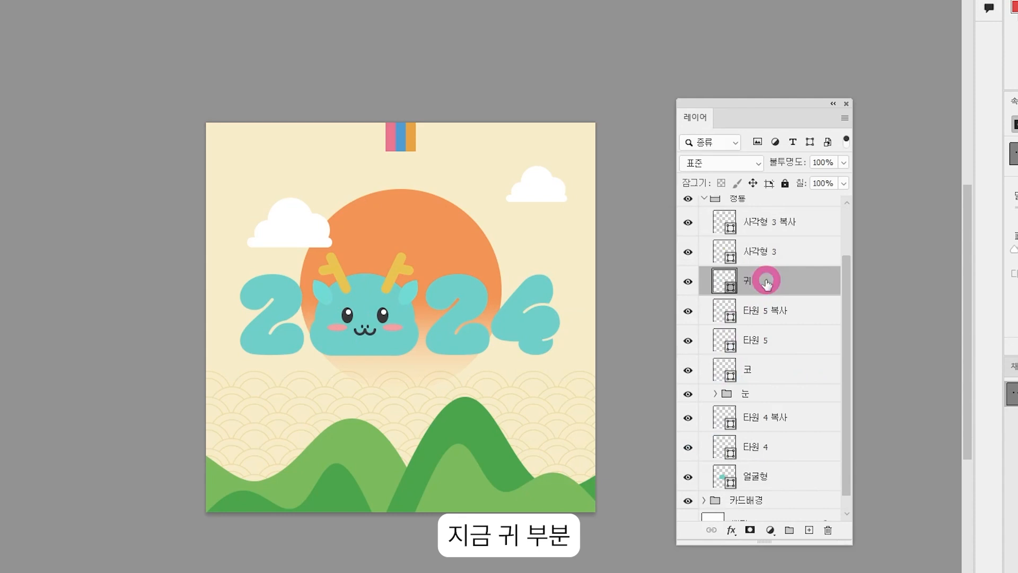
- Place the 귀 layer directly above 얼굴형, merge the two layers, and rename the result 얼굴
drag(766, 281, 796, 464)
shift+click(800, 482)
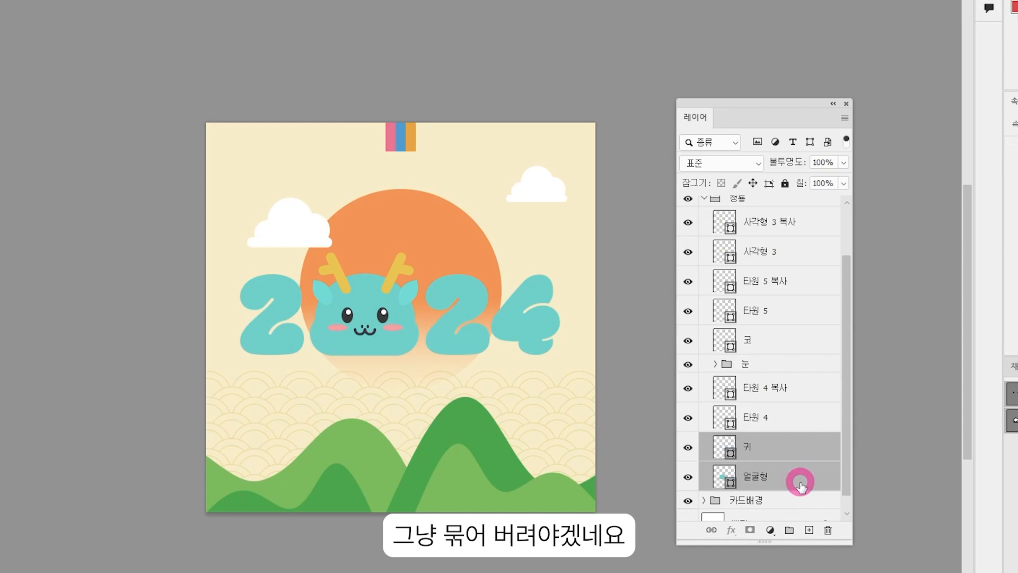
key(ctrl+e)
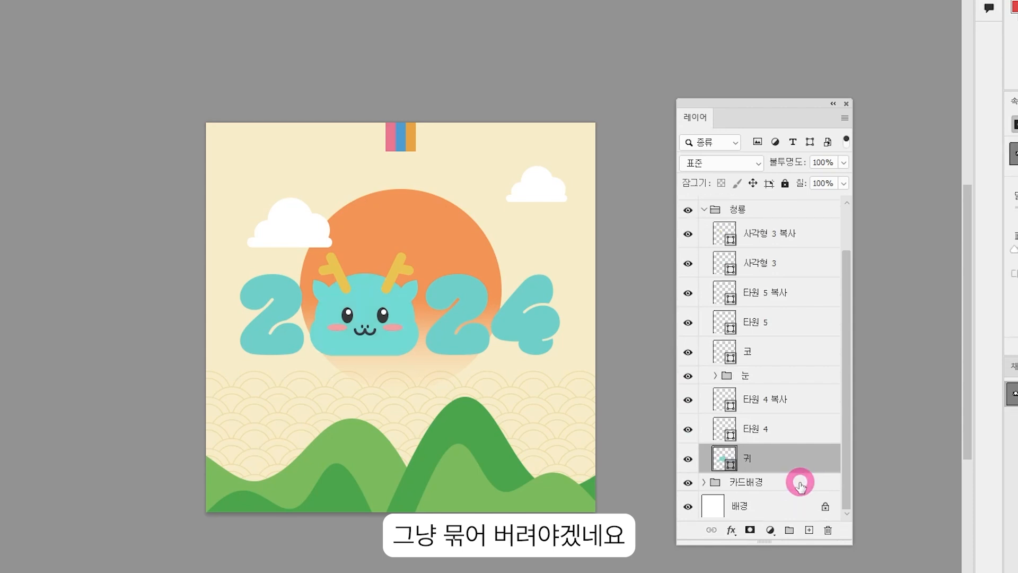
double_click(753, 456)
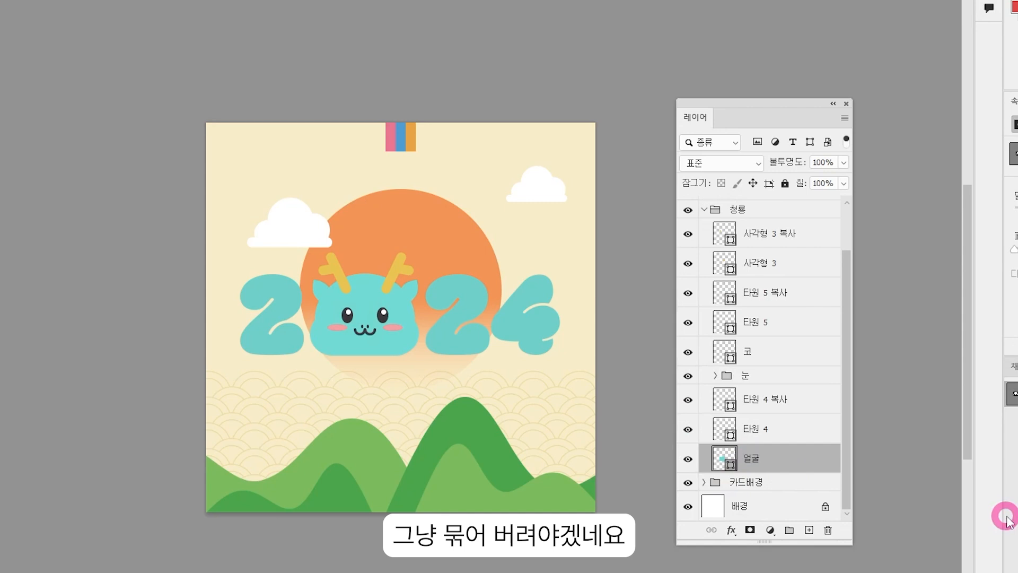
- Fill the merged 얼굴 shape with the numbers' turquoise by sampling it from the 24
double_click(725, 463)
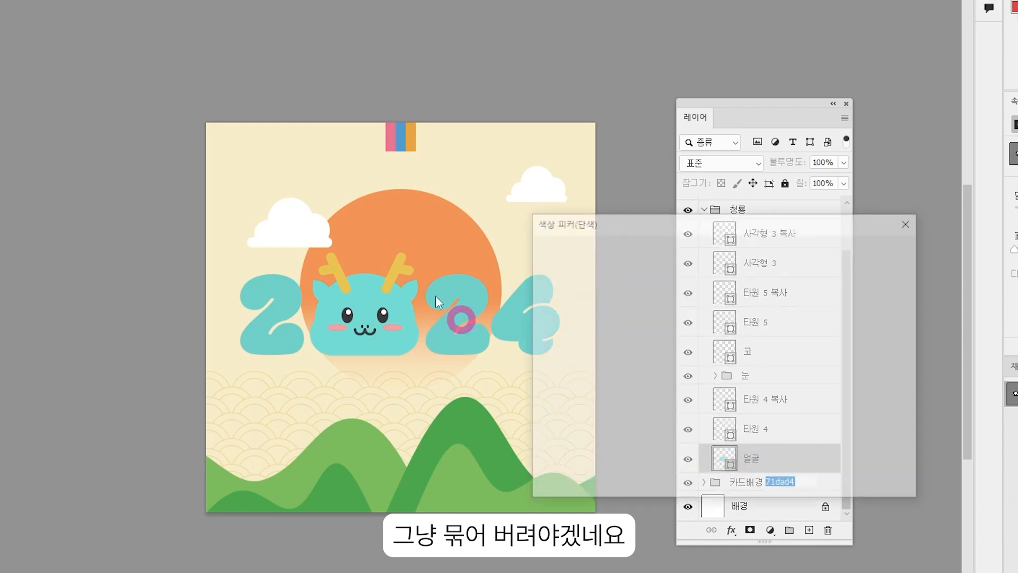
click(468, 284)
key(Return)
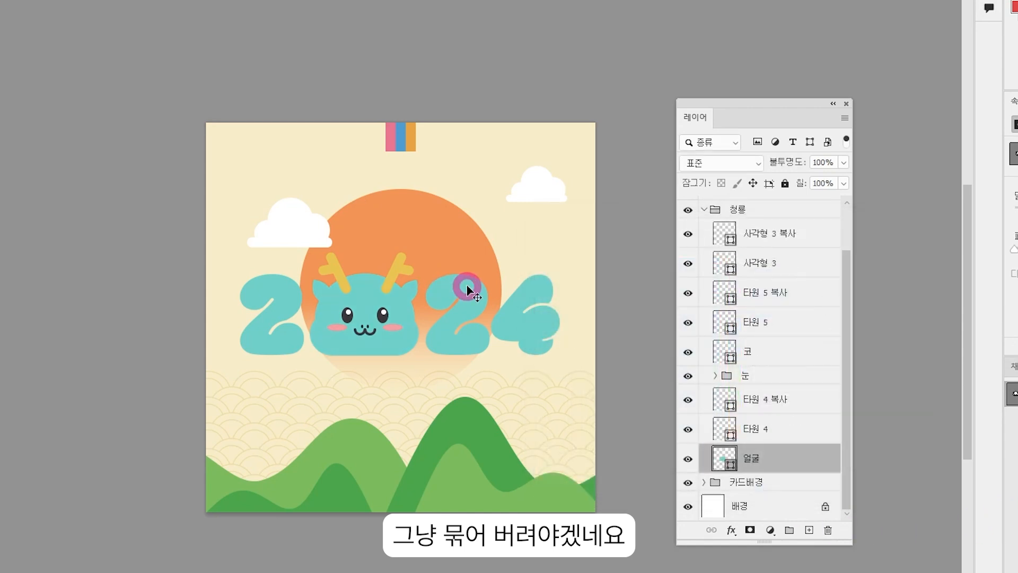
- Combine the dragon's two cheek shapes into one layer named 볼터치
scroll(777, 403, up, 1)
double_click(777, 403)
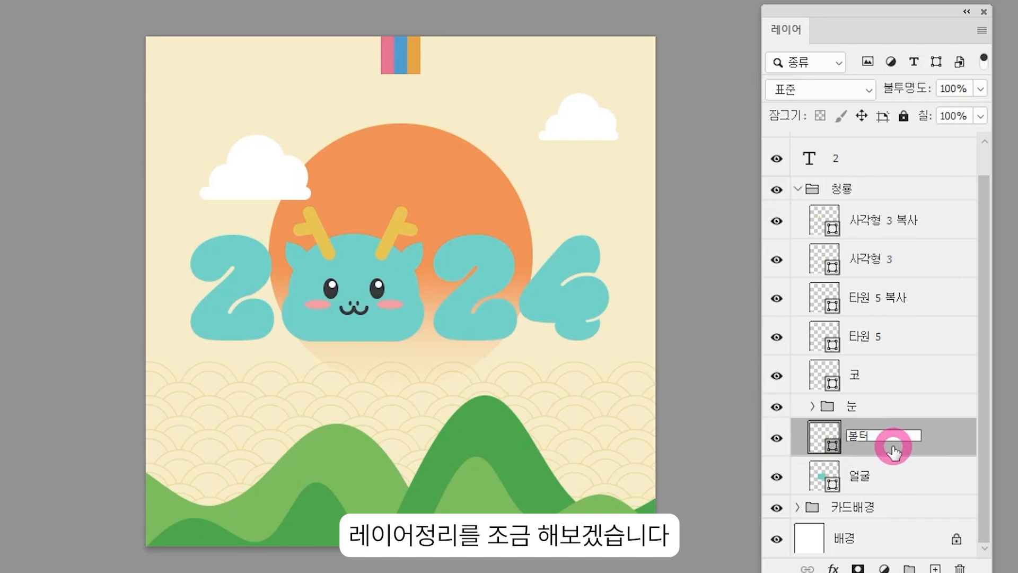
click(893, 451)
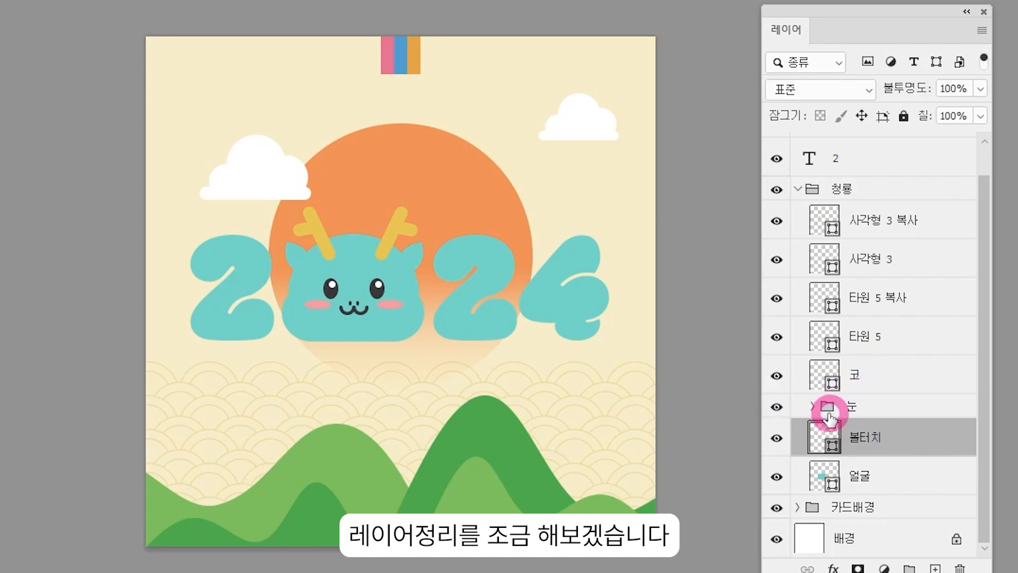
- Merge the two horn layers, 사각형 3 and its copy, into one layer named 뿔
click(875, 333)
shift+click(878, 298)
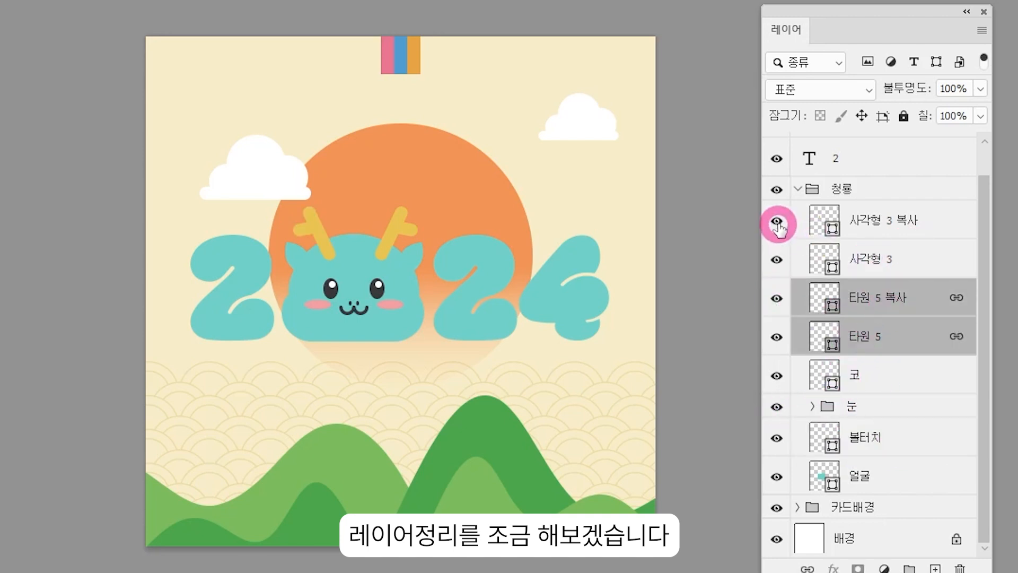
click(869, 220)
shift+click(888, 256)
key(ctrl+e)
double_click(874, 256)
text(뿔)
- Group the two mouth layers, 타원 5 and its copy, and name the group 입
click(901, 291)
shift+click(928, 327)
key(ctrl+g)
double_click(872, 286)
text(입)
click(891, 416)
- Check the 뿔 and 코 layers by toggling their visibility, and collapse the 청룡 group
click(778, 255)
click(777, 255)
click(777, 315)
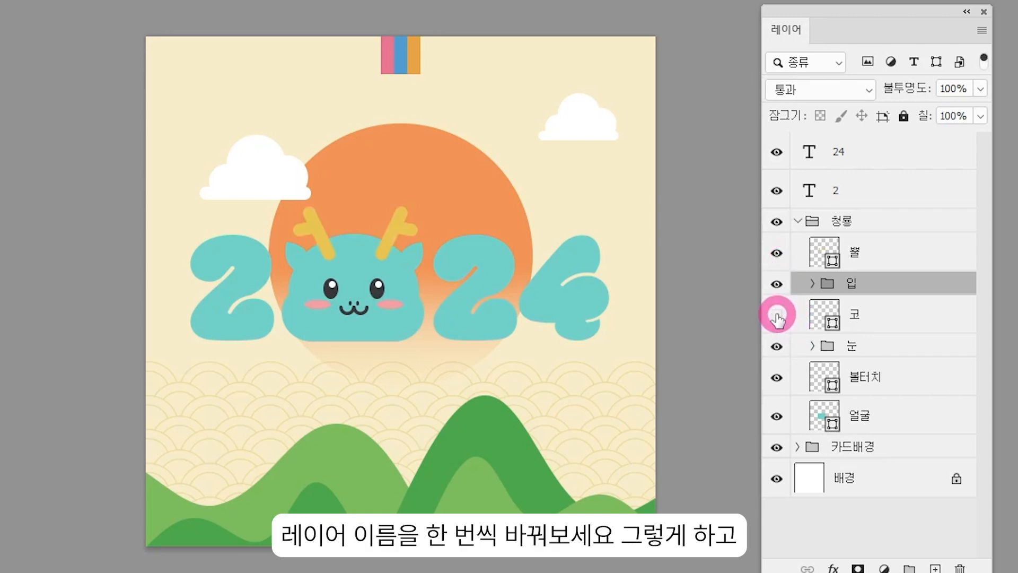
click(863, 347)
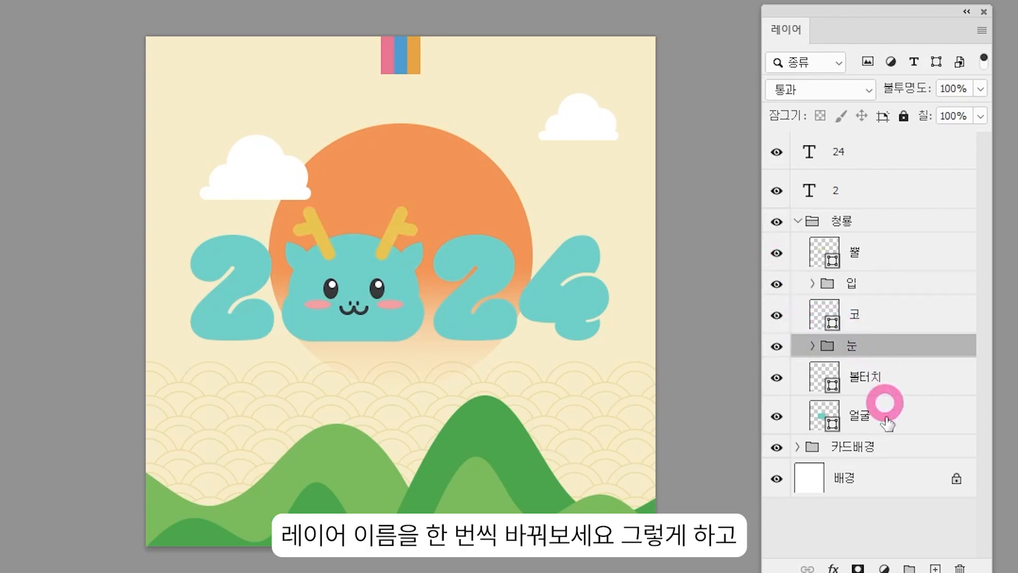
click(797, 221)
click(859, 221)
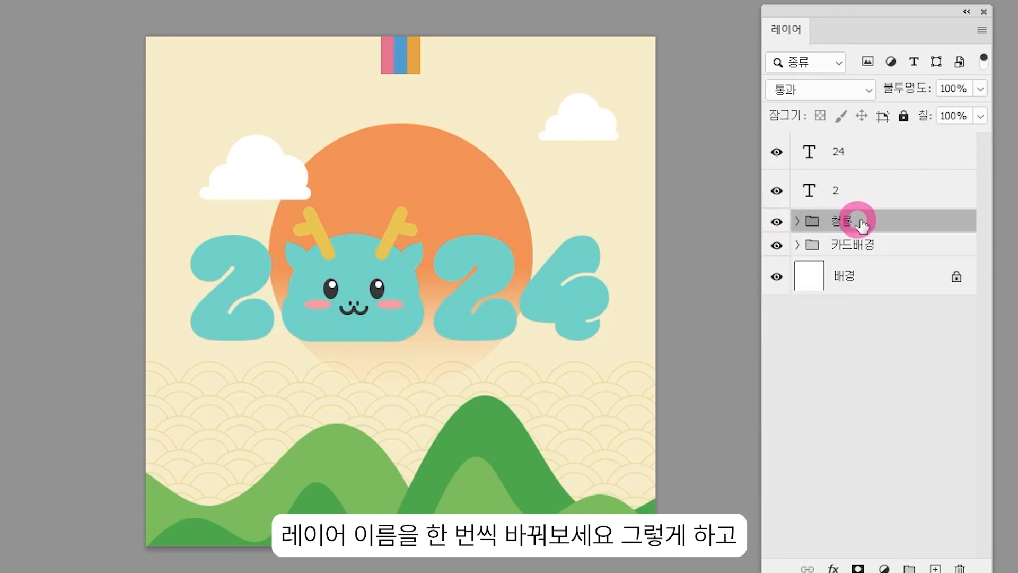
- Convert the 24 and 2 text layers and the 청룡 group into a single smart object
click(881, 154)
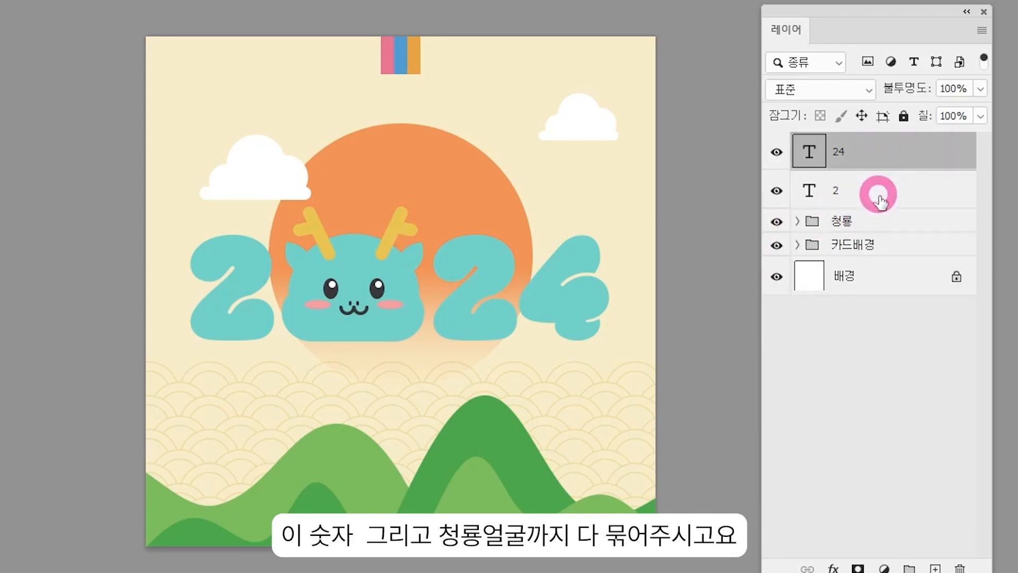
shift+click(874, 226)
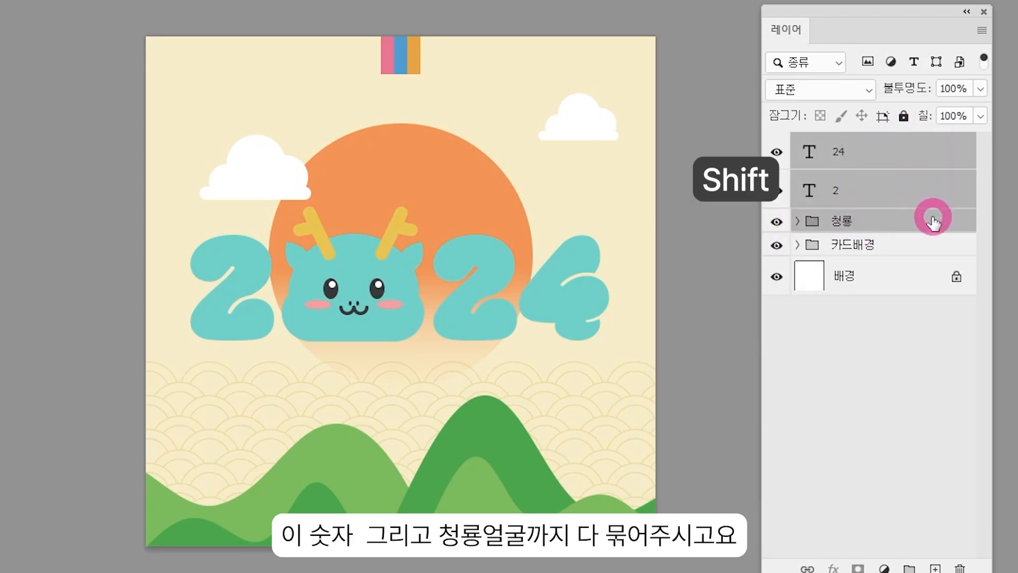
right_click(859, 192)
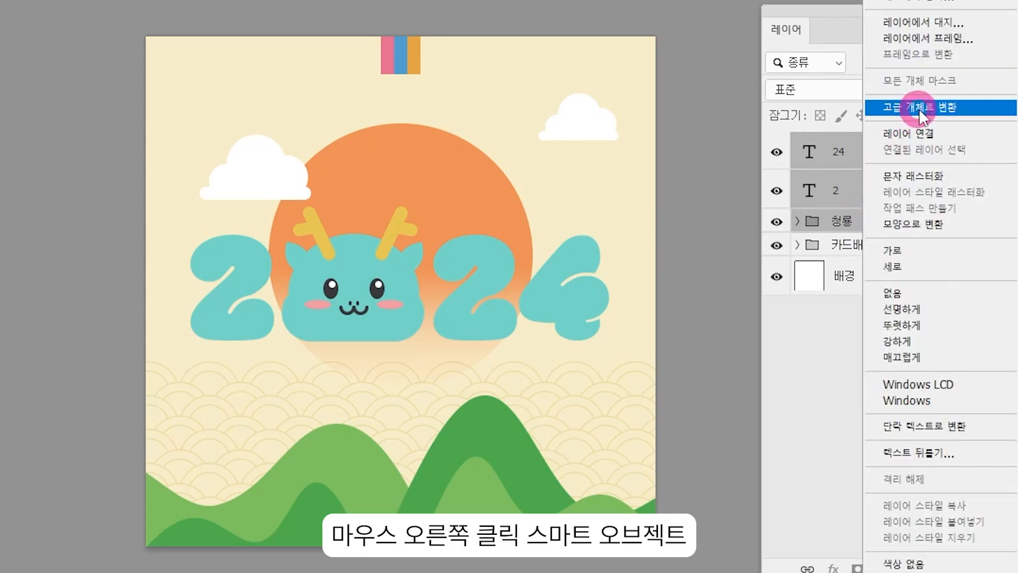
click(972, 108)
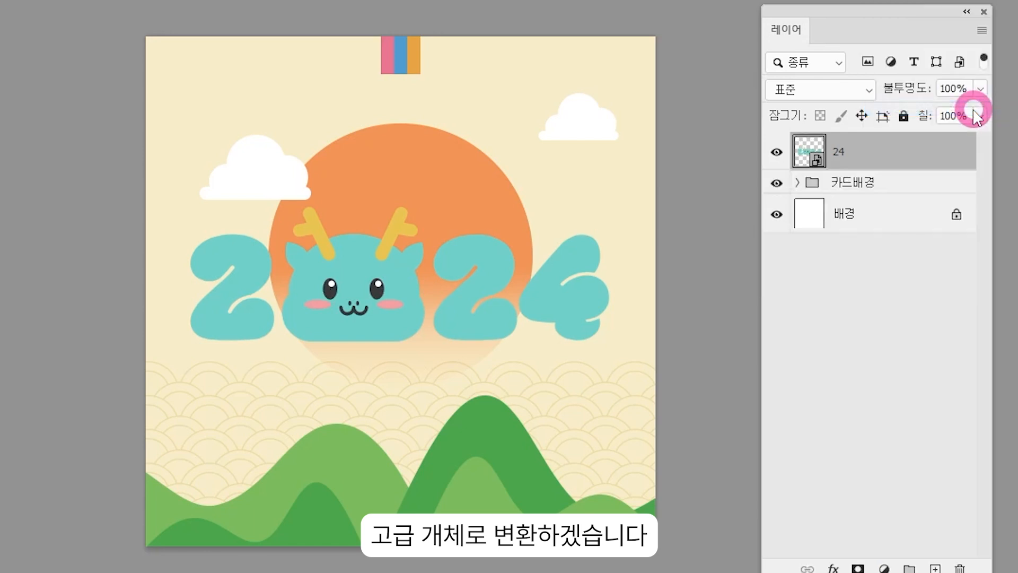
- Add a stroke layer style to the 2024 smart object with a size of 6 px
double_click(903, 159)
click(569, 206)
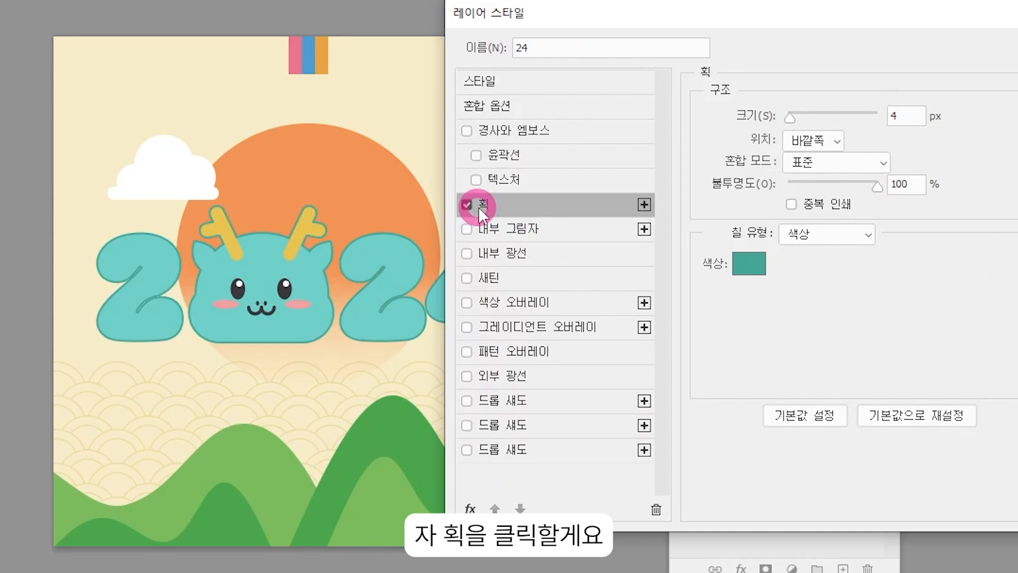
click(904, 115)
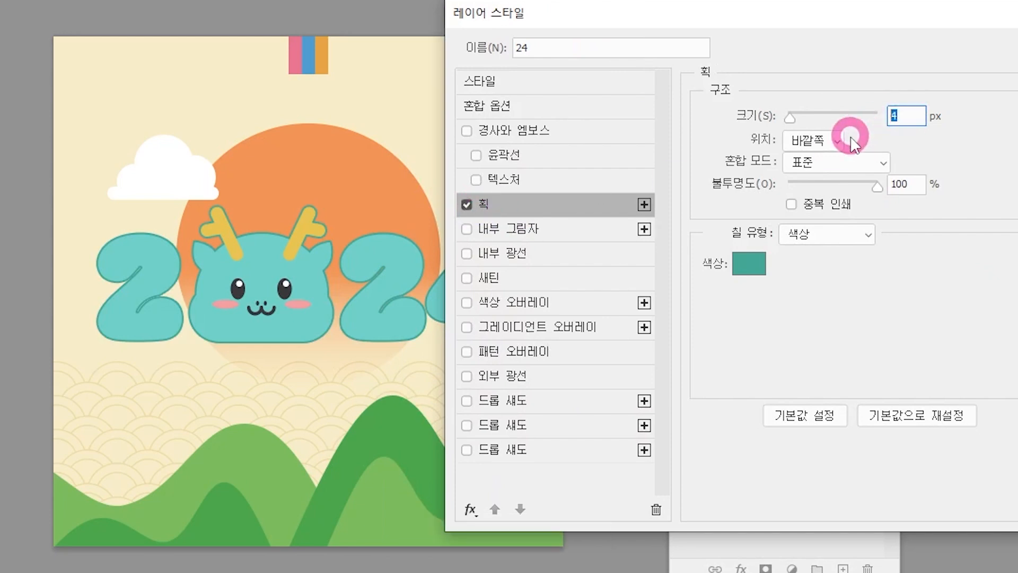
text(6)
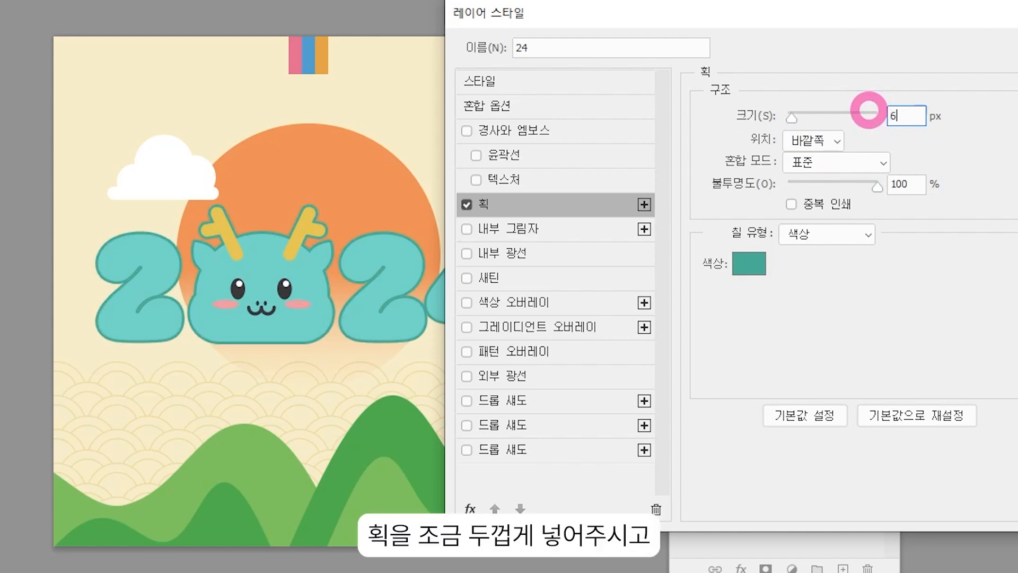
- Change the stroke colour of the 2024 smart object to a darker teal based on the dragon's body colour
click(745, 264)
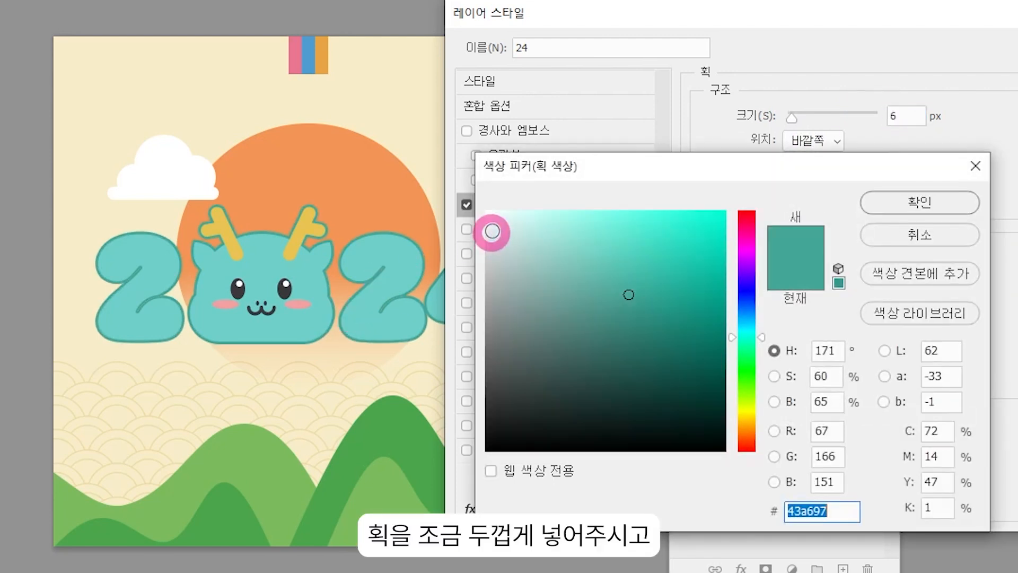
click(265, 253)
click(638, 309)
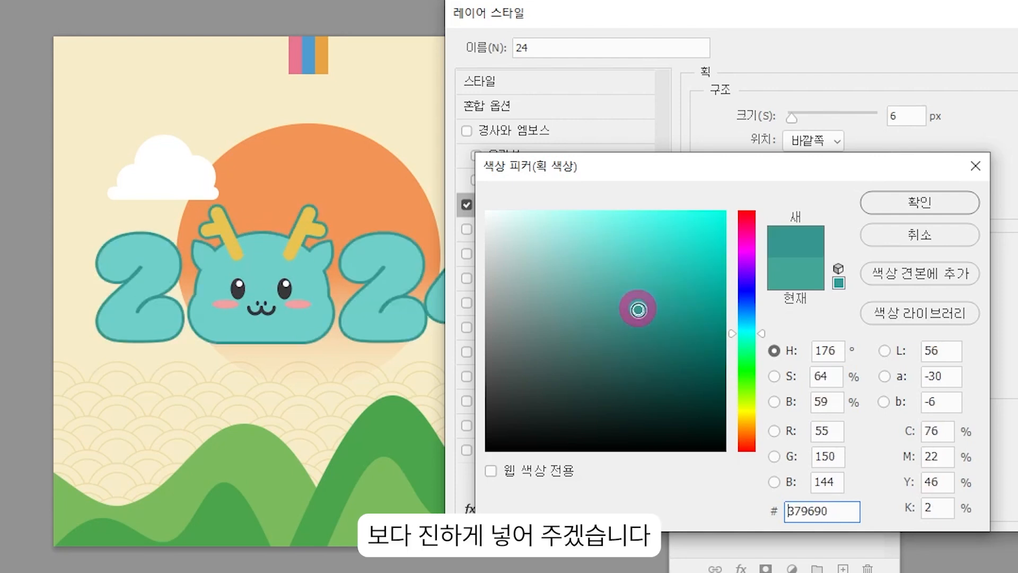
drag(647, 337, 647, 302)
click(890, 201)
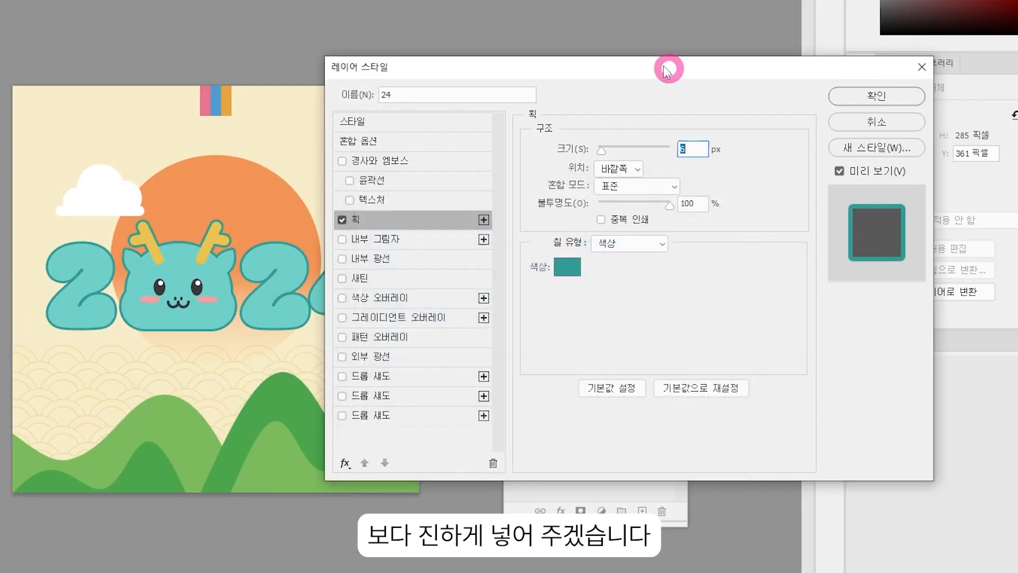
- Set the 2024 stroke size to 7 px and apply the layer style
drag(550, 71, 637, 78)
text(8)
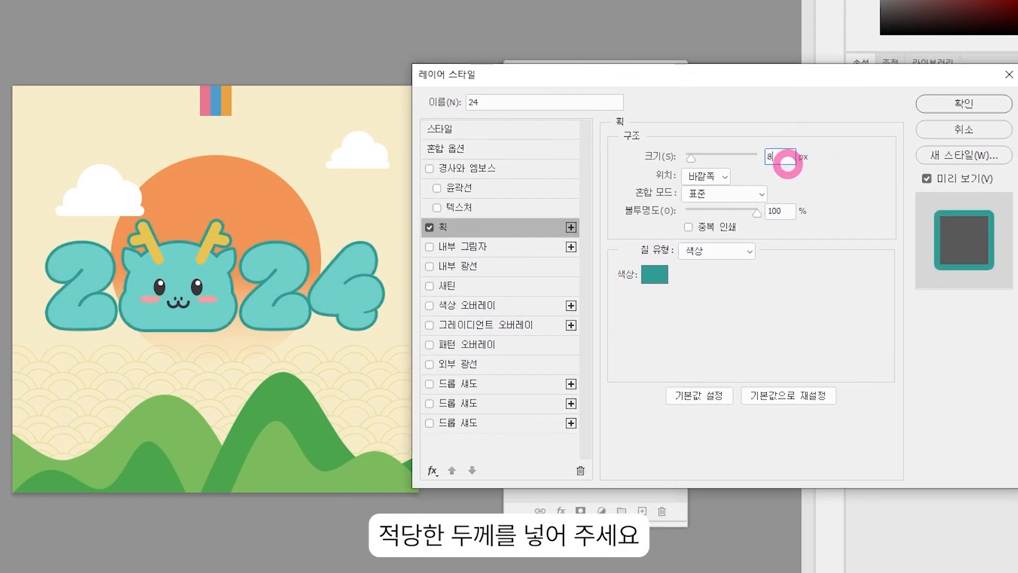
text(7)
key(Return)
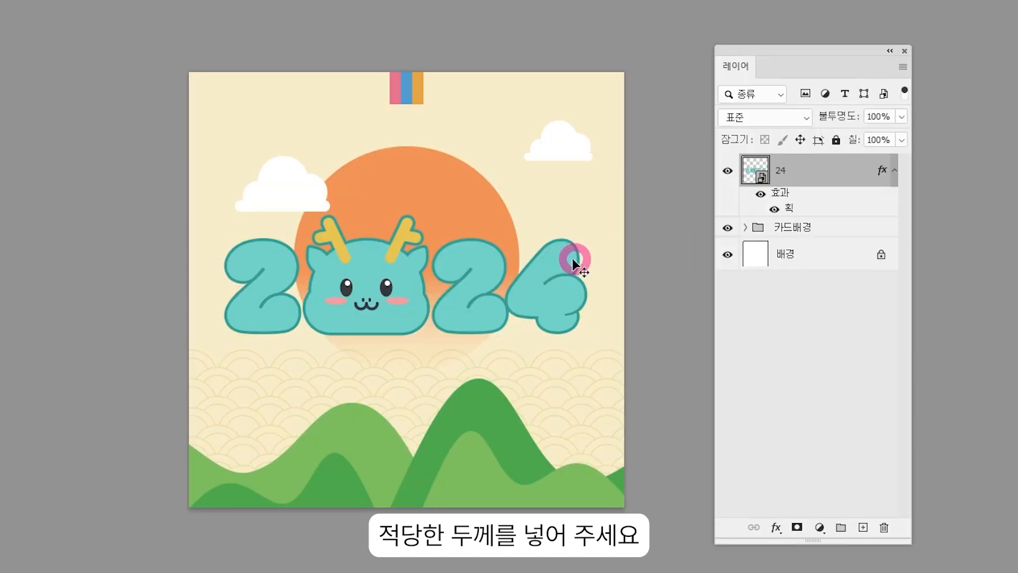
- Reposition the 2024 lettering over the sun and move the two clouds to balance on either side above it
drag(399, 295, 400, 270)
drag(239, 169, 266, 150)
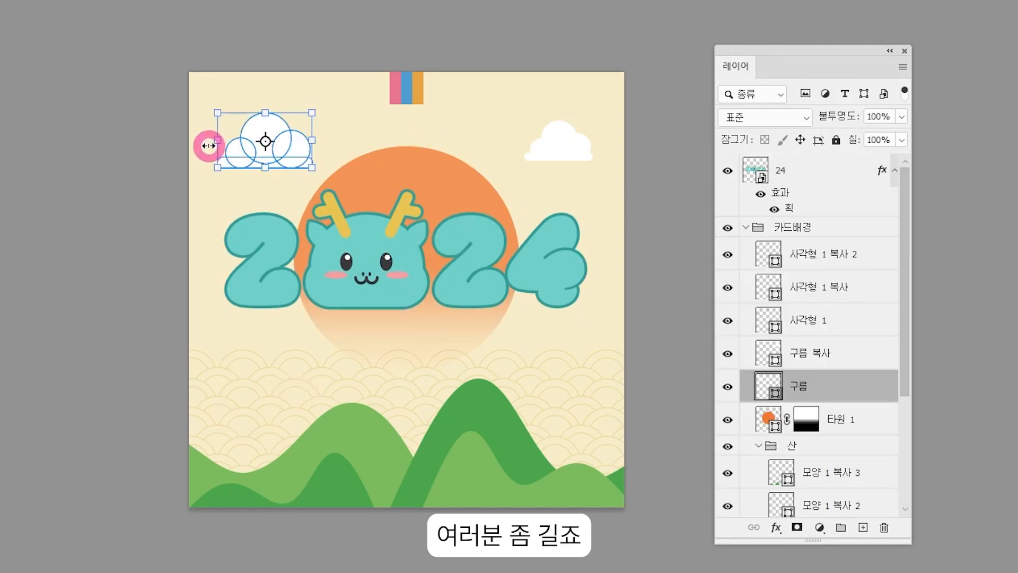
drag(217, 108, 311, 166)
key(ctrl+z)
drag(266, 132, 298, 162)
key(Return)
drag(561, 155, 540, 149)
mouse_move(361, 297)
mouse_down()
mouse_move(371, 266)
mouse_move(372, 287)
mouse_up()
scroll(372, 289, down, 3)
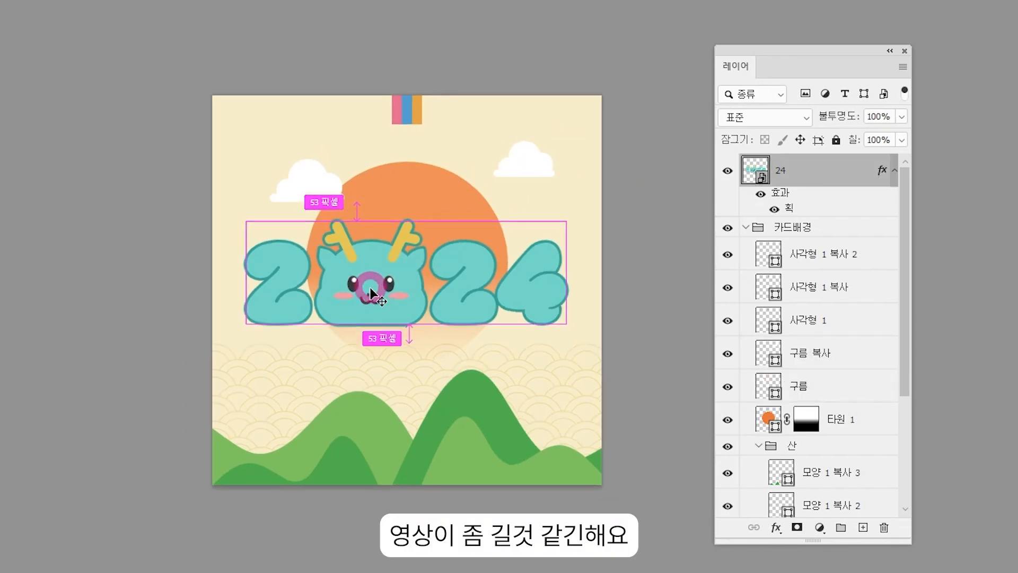
click(616, 330)
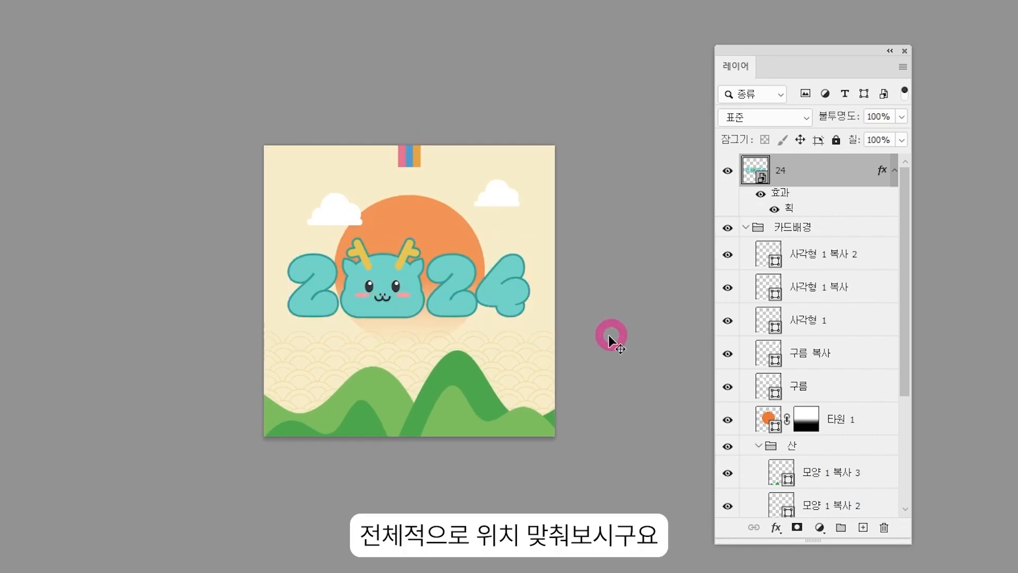
- Enlarge the orange sun circle, 타원 1, evenly around its centre
click(430, 220)
key(ctrl+t)
drag(409, 194, 410, 174)
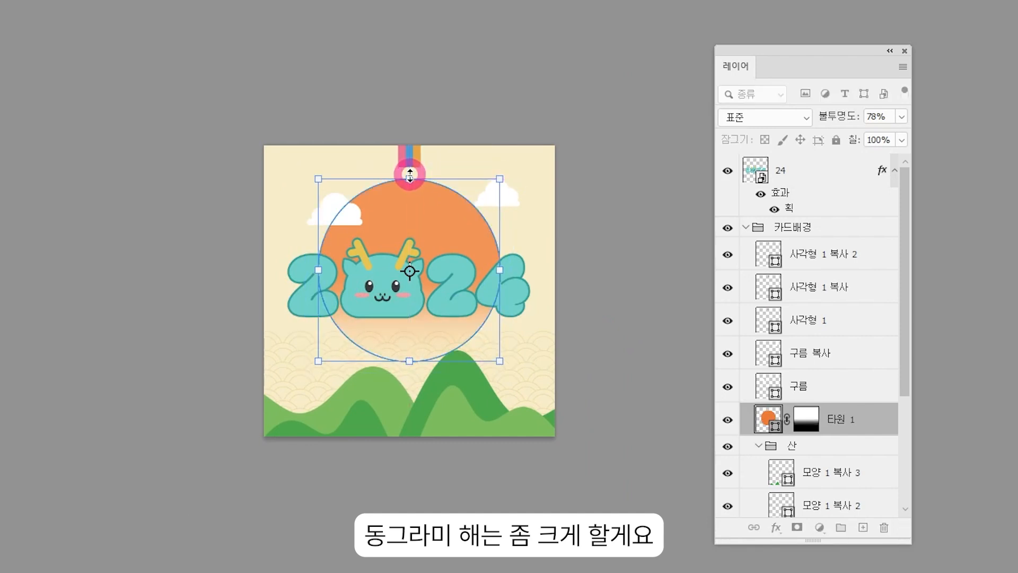
key(Return)
- Shift the 2024 lettering and the left cloud slightly upward, leaving space for a message beneath the numbers
drag(391, 281, 390, 276)
drag(345, 210, 344, 205)
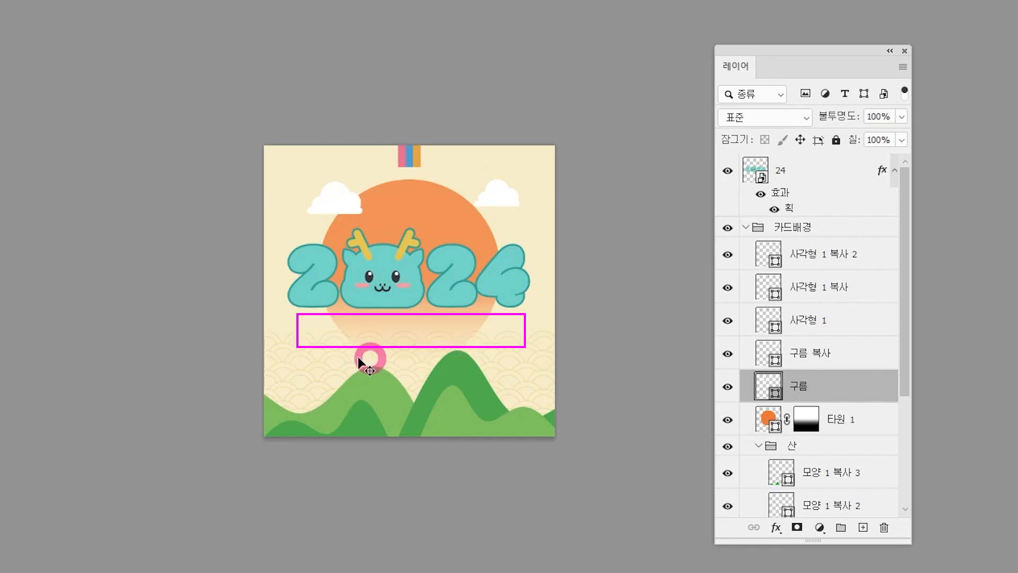
click(389, 287)
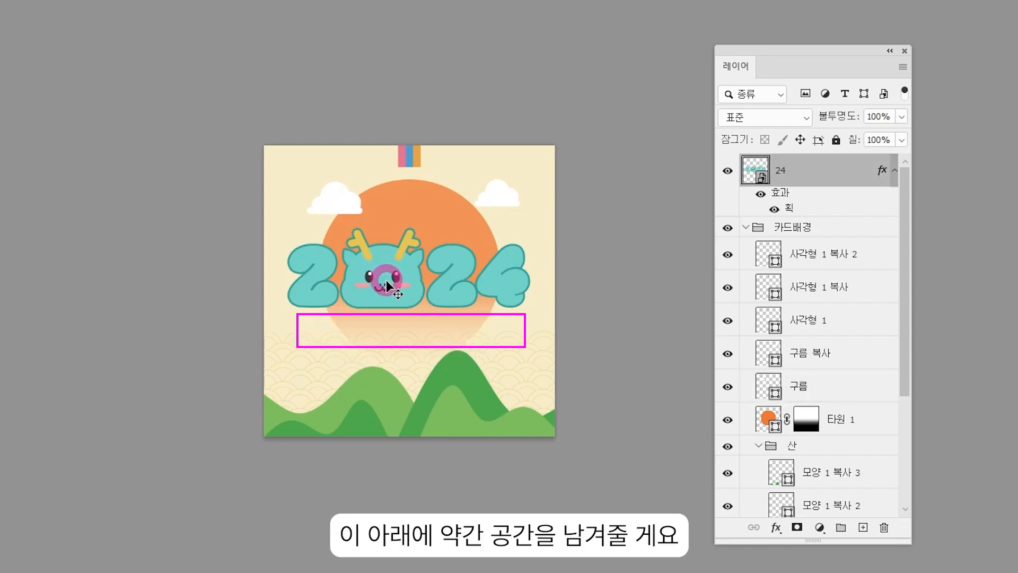
key(shift+Up)
- Collapse the 카드배경 group and rename the 24 smart object as 2024
click(746, 227)
double_click(780, 170)
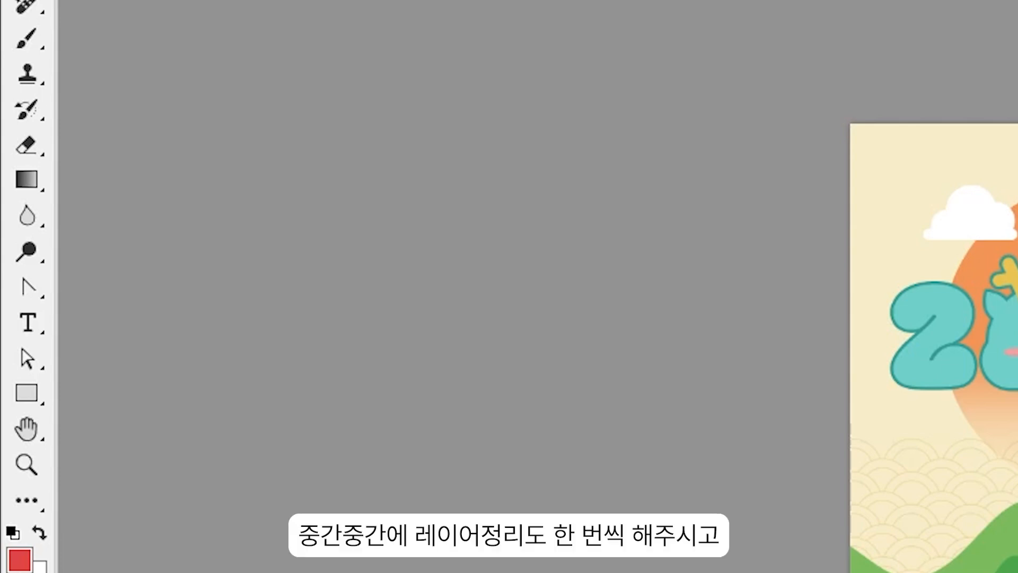
- Add the text 새해 복 많이 받으세요! as a new text layer below the 2024 lettering
click(32, 318)
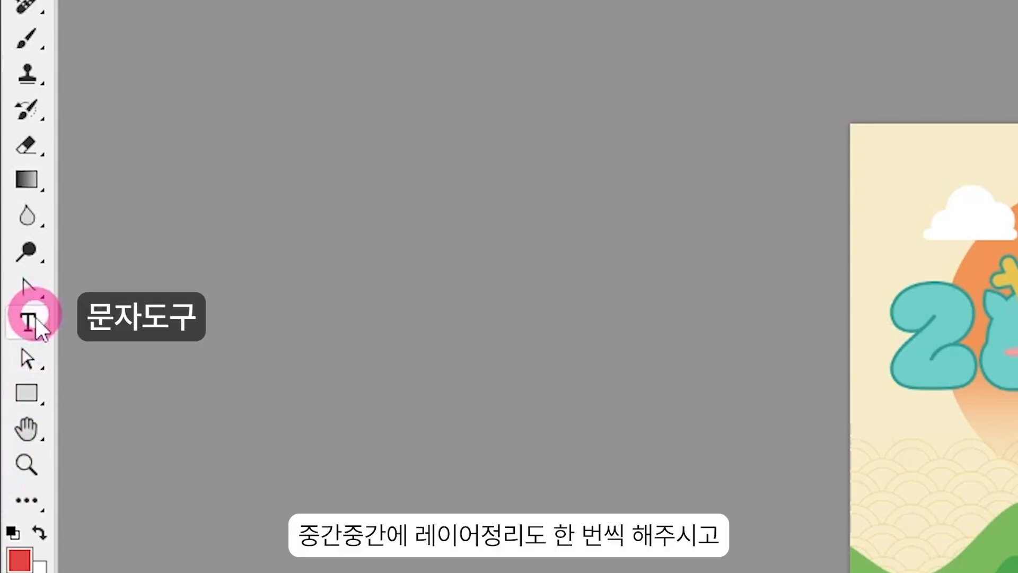
click(319, 311)
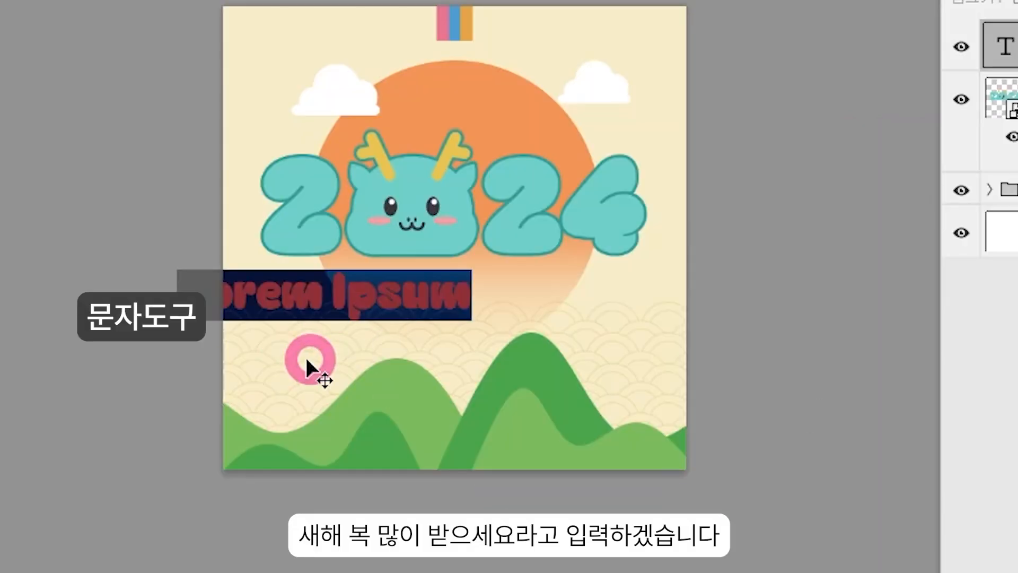
text(새)
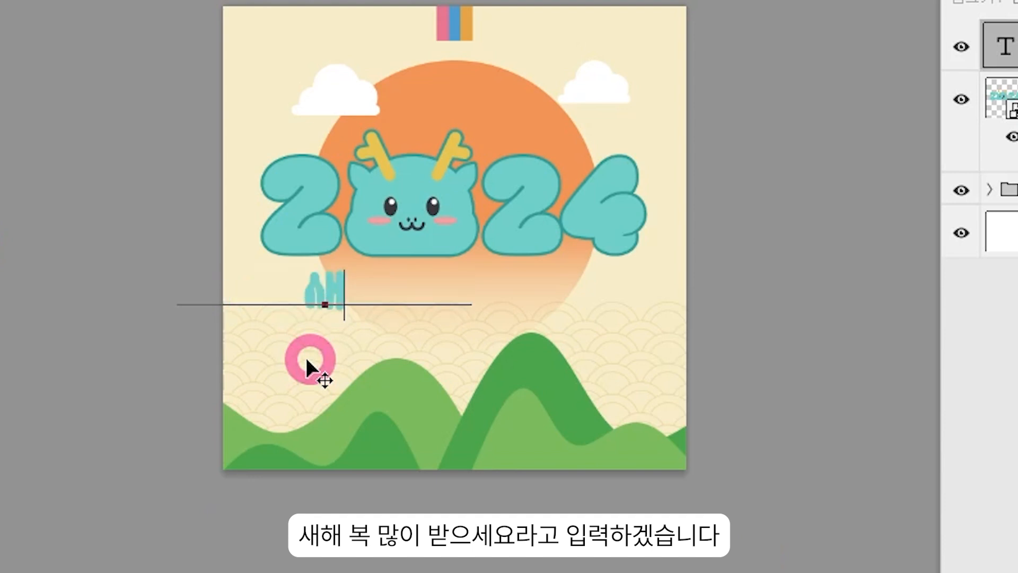
text(해복)
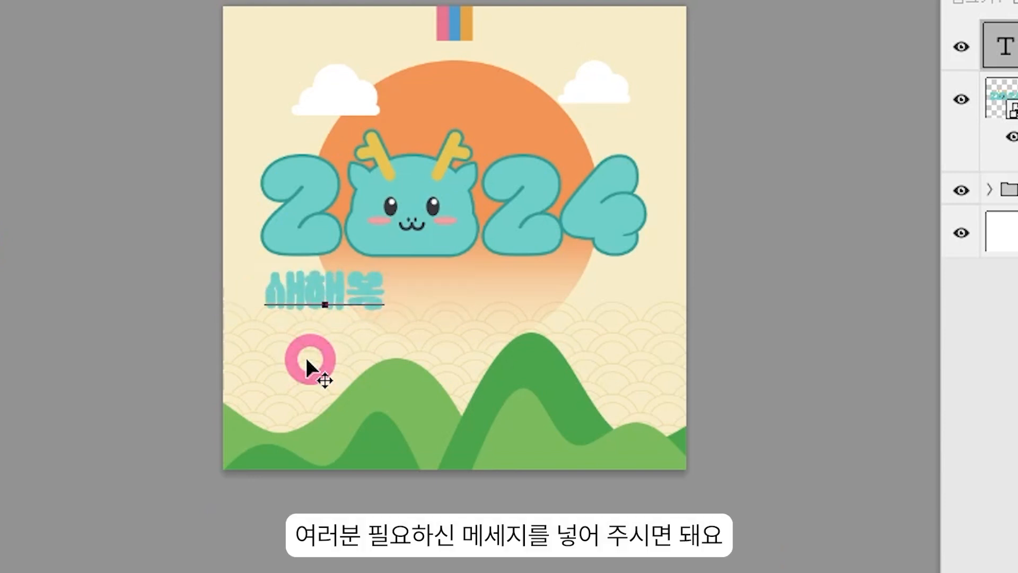
text( 많이)
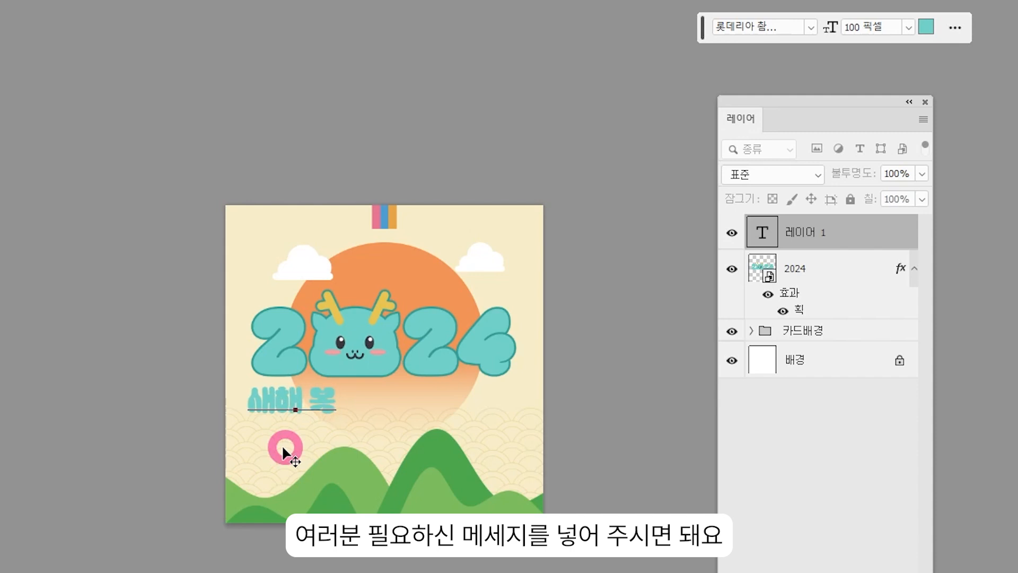
text( 받으세요)
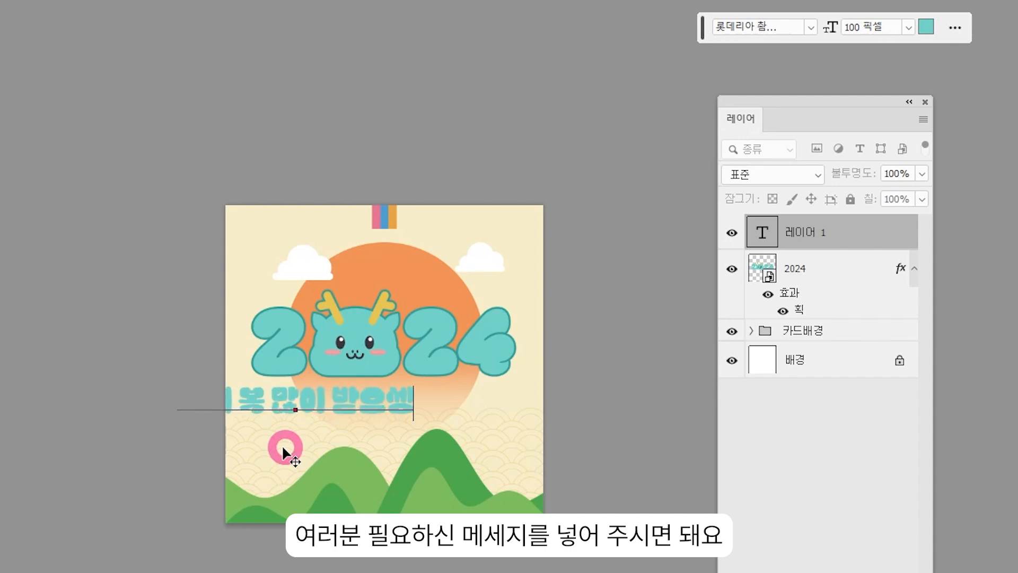
text(!)
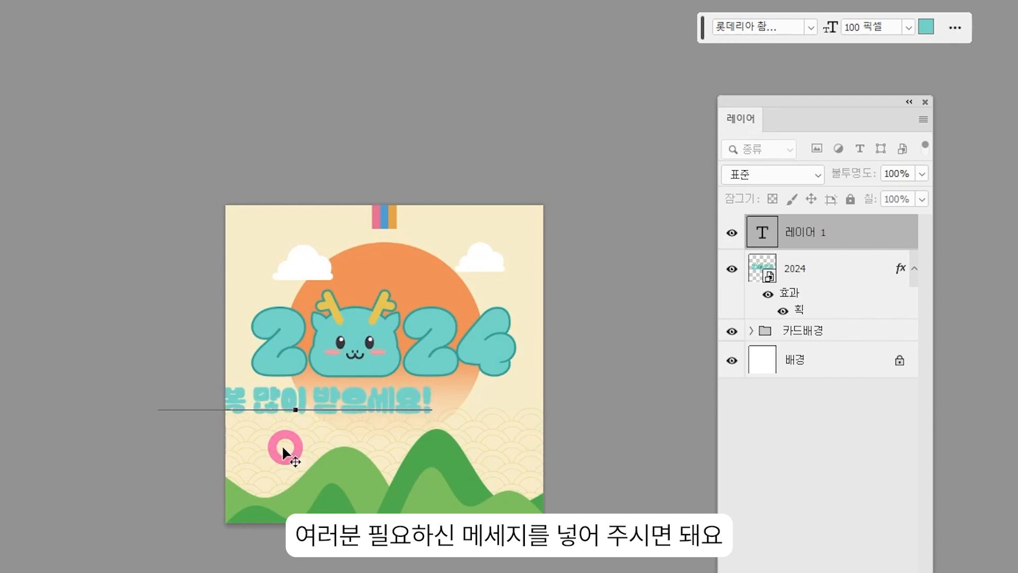
key(Escape)
- Change the colour of the 새해 복 많이 받으세요! text to a dark brown based on the sun's orange
click(928, 24)
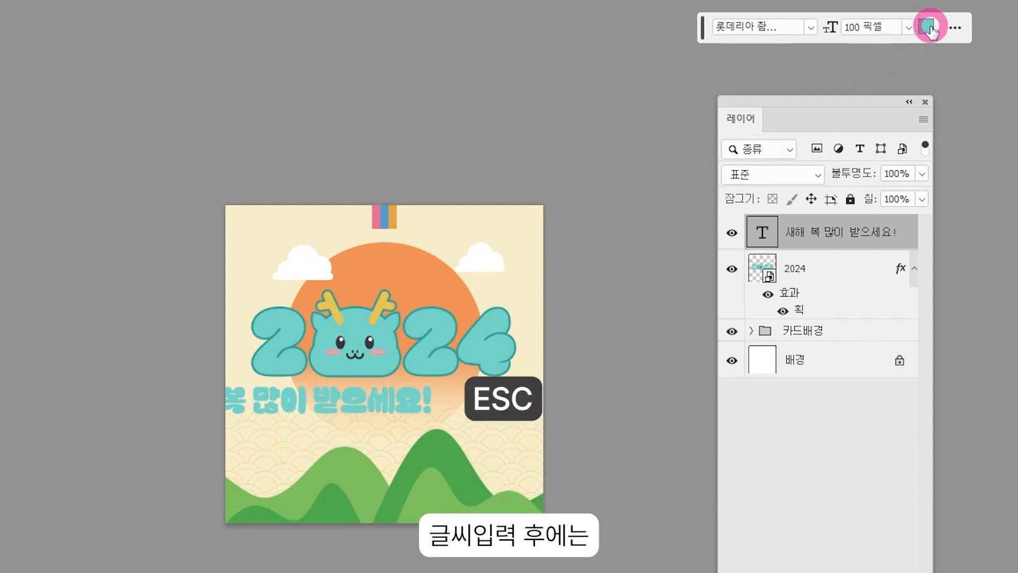
click(548, 428)
mouse_move(548, 428)
mouse_down()
mouse_move(513, 438)
mouse_move(571, 448)
mouse_move(484, 454)
mouse_move(547, 456)
mouse_up()
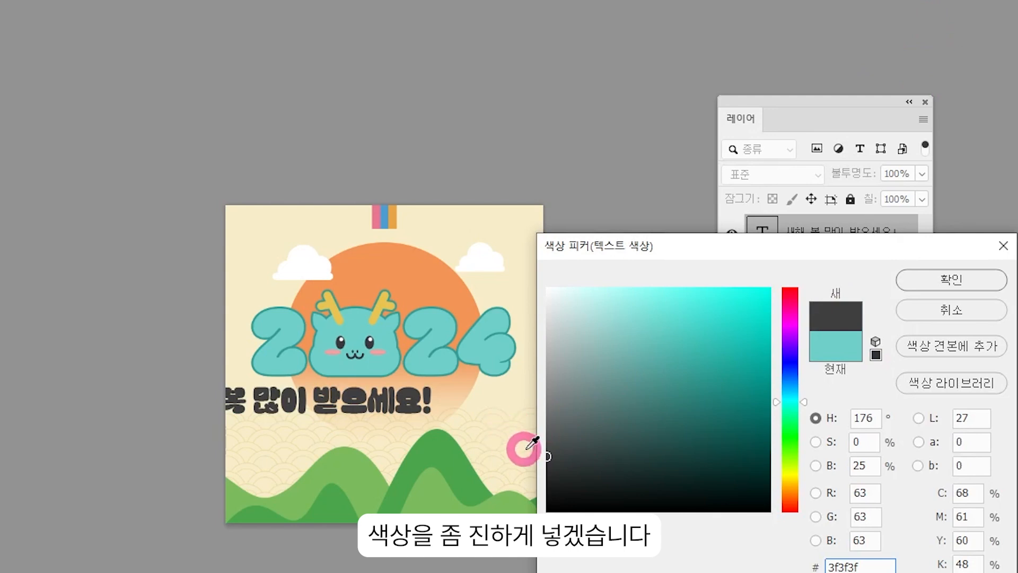
click(403, 263)
click(642, 463)
mouse_move(643, 463)
mouse_down()
mouse_move(657, 418)
mouse_move(697, 411)
mouse_up()
click(942, 286)
drag(592, 426, 616, 426)
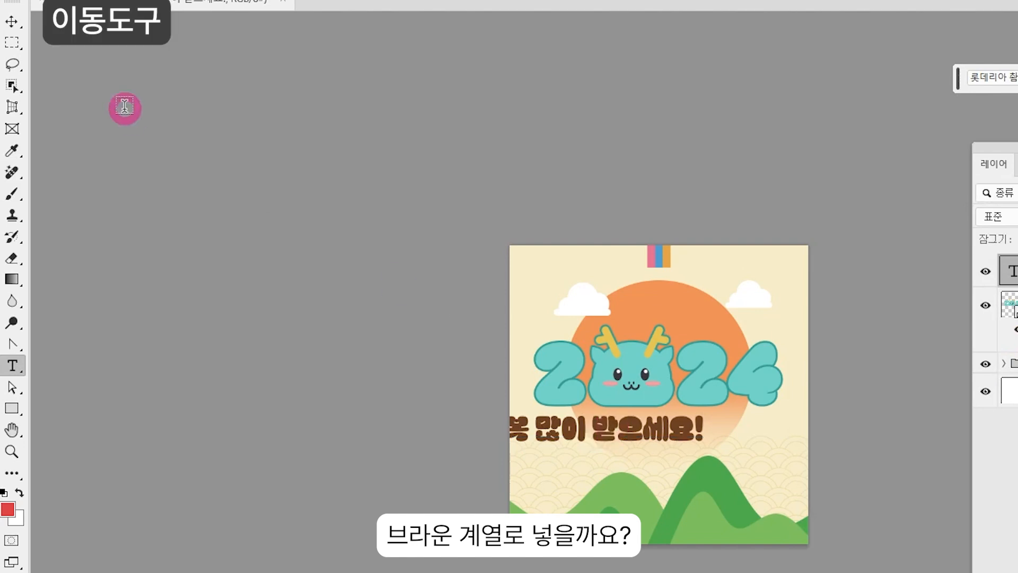
- Centre the 새해 복 많이 받으세요! text beneath the 2024 lettering and scale it down slightly
click(11, 22)
drag(658, 425, 742, 438)
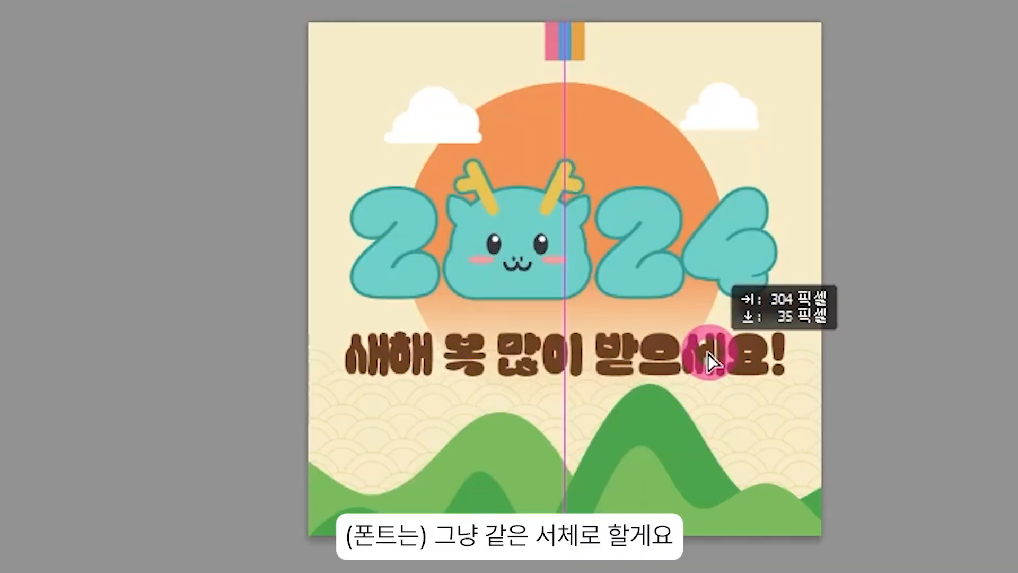
drag(708, 354, 708, 354)
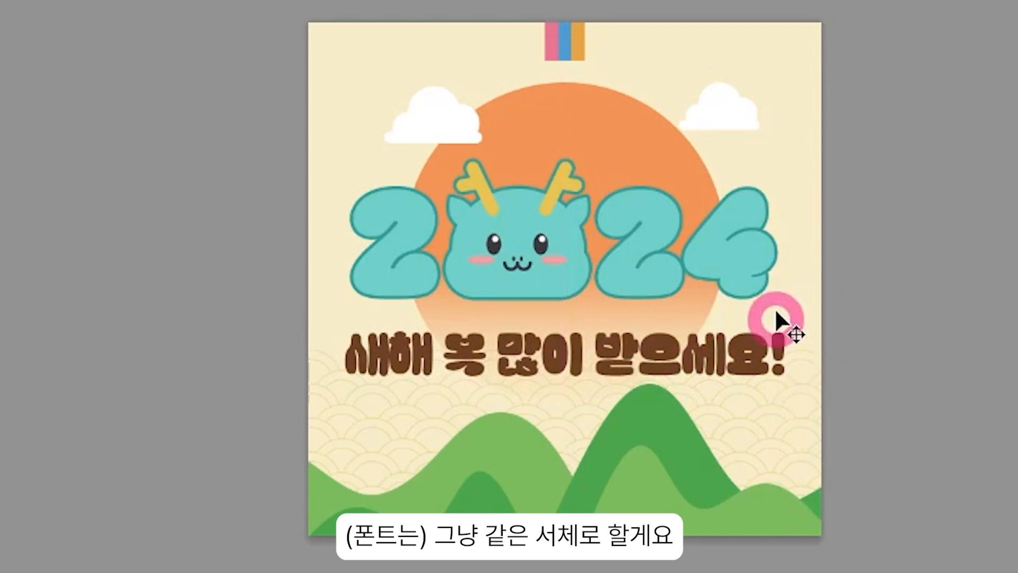
key(ctrl+t)
drag(781, 350, 763, 351)
key(Return)
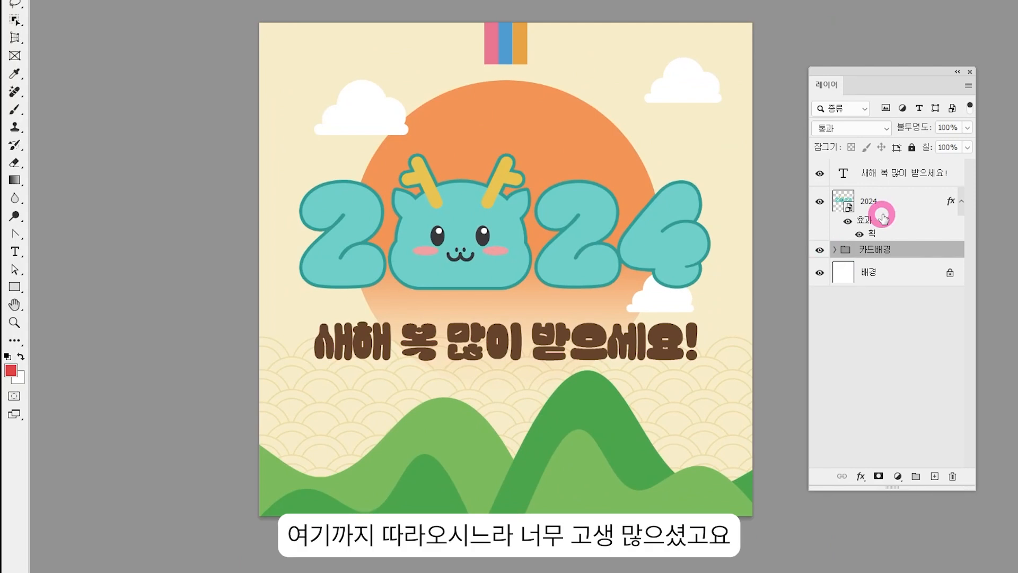